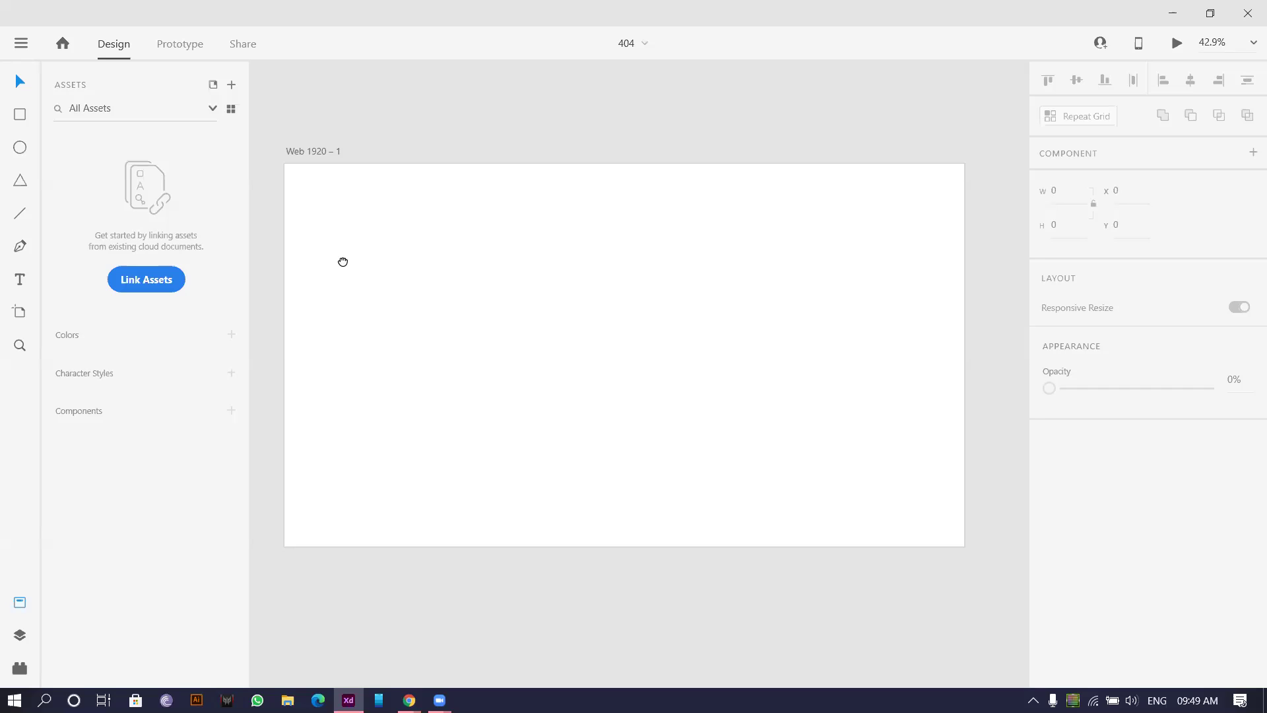
# Add the text "404" in the empty area beside the Web 1920 – 1 artboard and enlarge it to font size 93.
pyautogui.moveTo(342, 262); pyautogui.dragTo(752, 226)
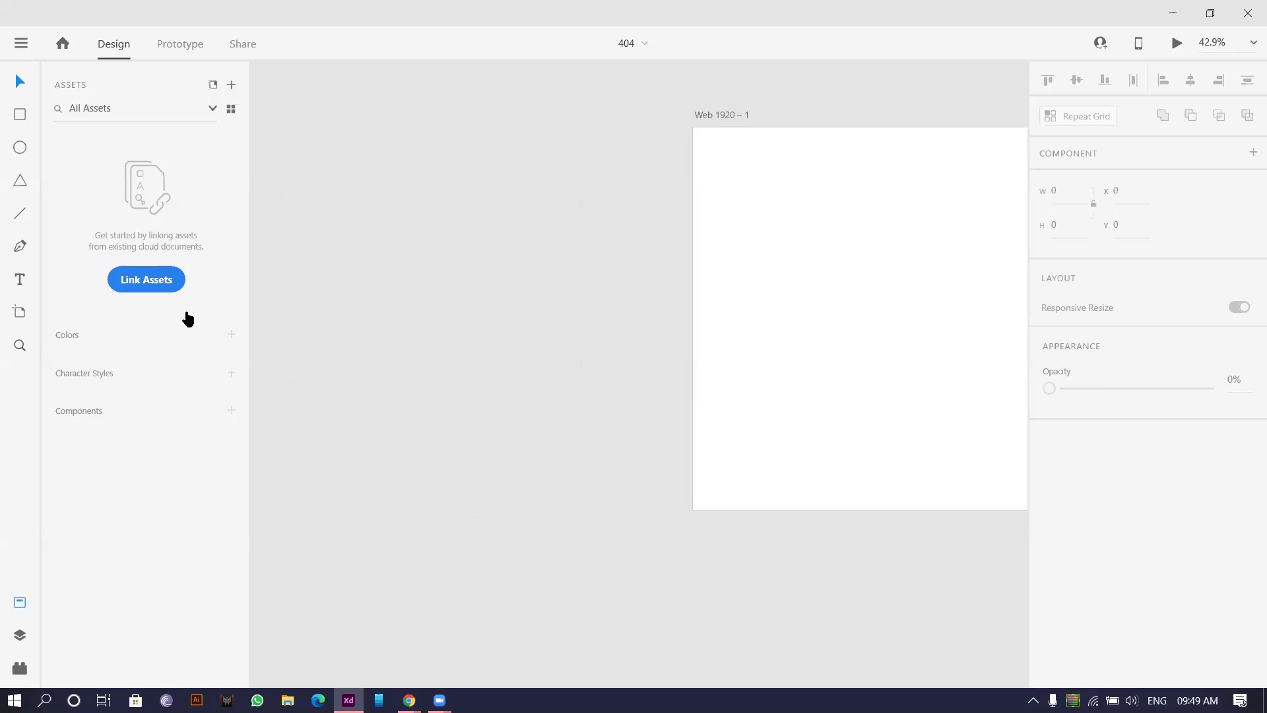
pyautogui.click(20, 277)
pyautogui.click(349, 210)
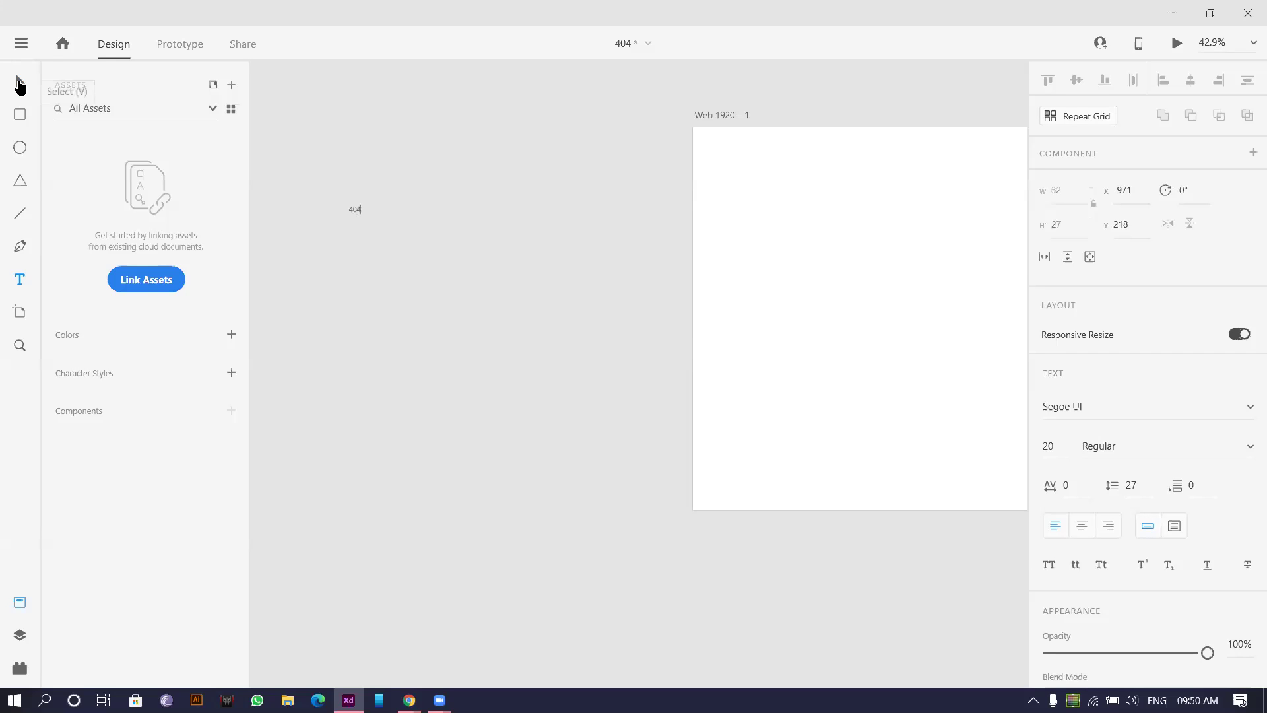
pyautogui.click(20, 81)
pyautogui.scroll(3, 436, 187)
pyautogui.moveTo(348, 227); pyautogui.dragTo(432, 275)
pyautogui.scroll(1, 430, 217)
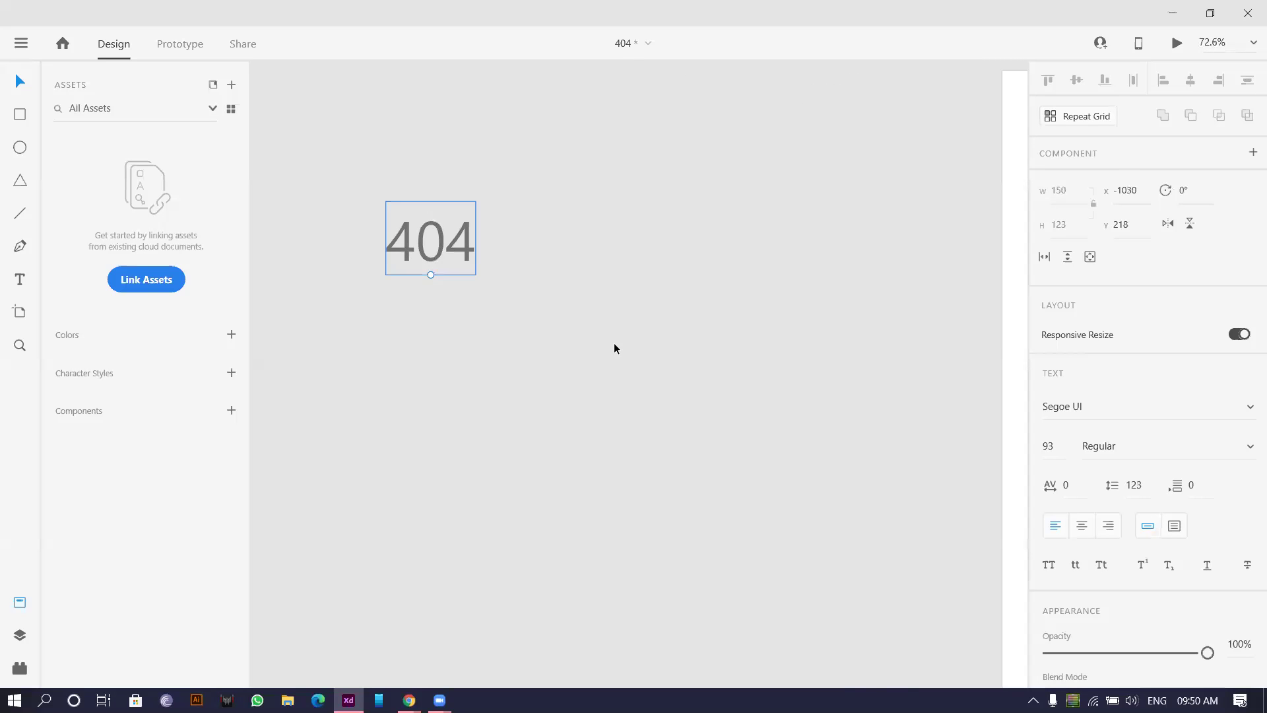
pyautogui.scroll(-5, 593, 351)
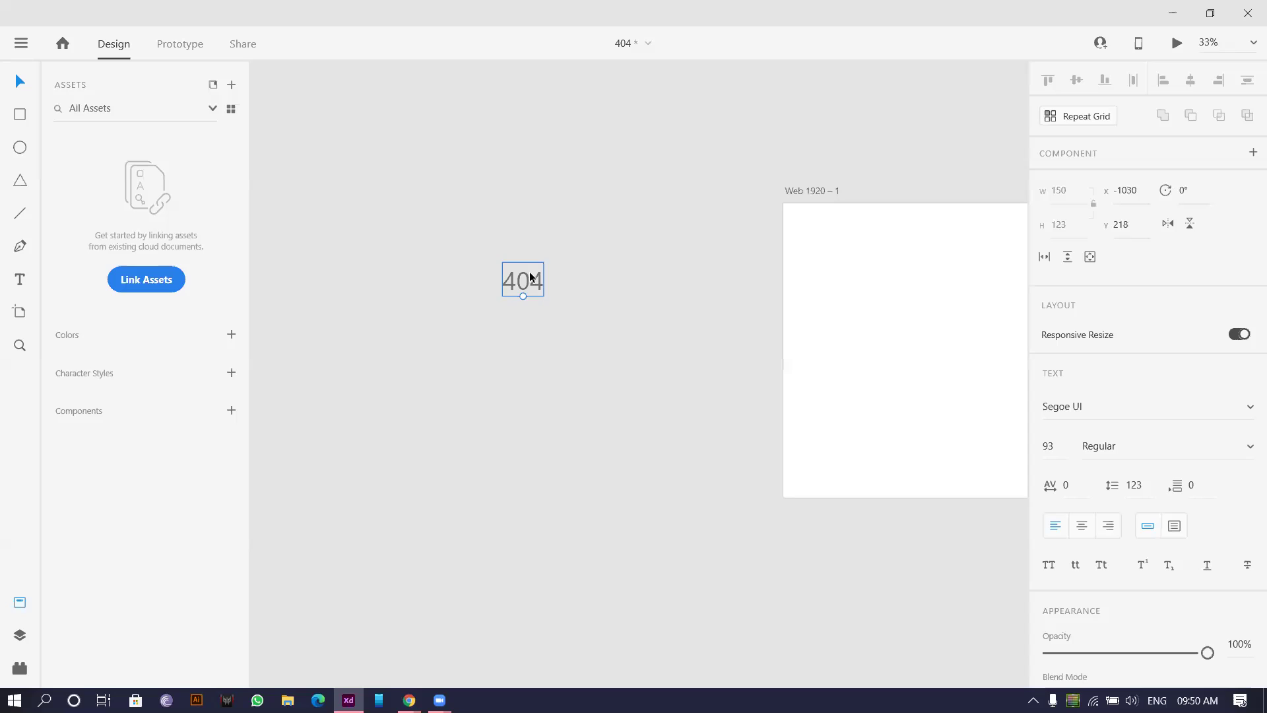
# Duplicate the 404 text below the original and replace the copy's wording with "Sorry fo the Inconvinience Caused by us".
pyautogui.moveTo(532, 280); pyautogui.dragTo(531, 390)
pyautogui.doubleClick(525, 360)
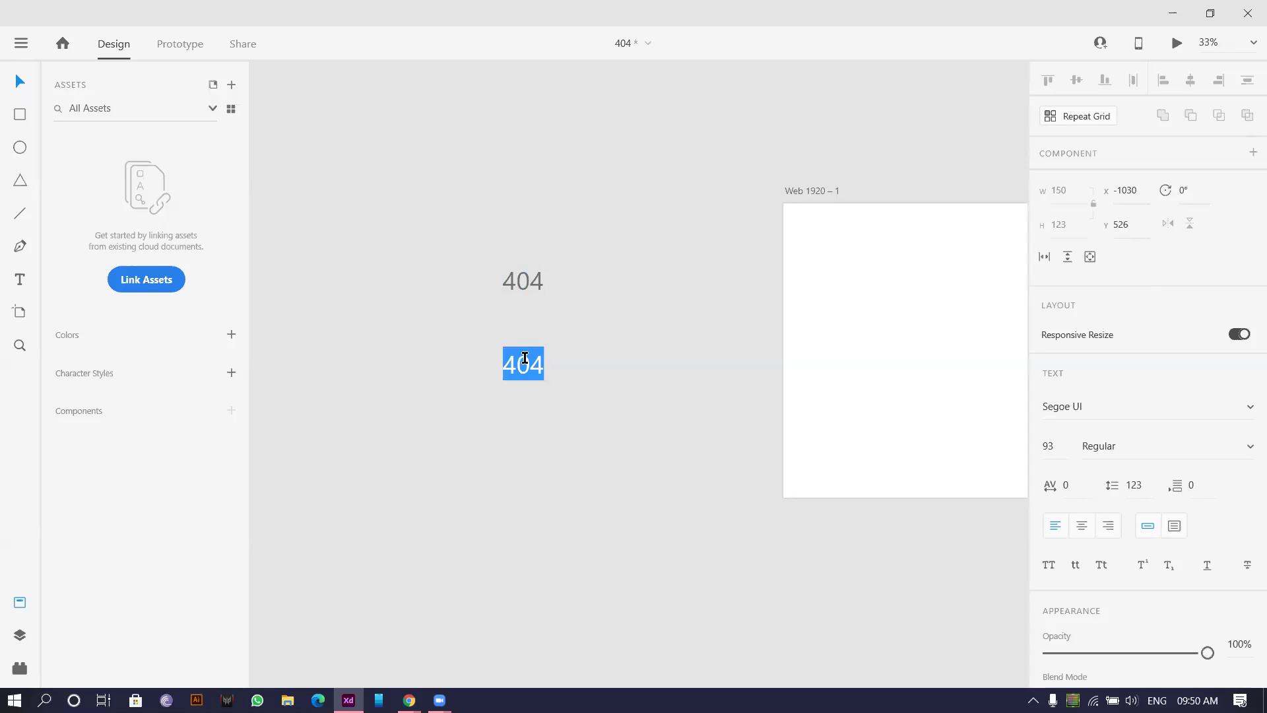
pyautogui.write('Sorry f')
pyautogui.write('o the')
pyautogui.write(' l')
pyautogui.write('nc')
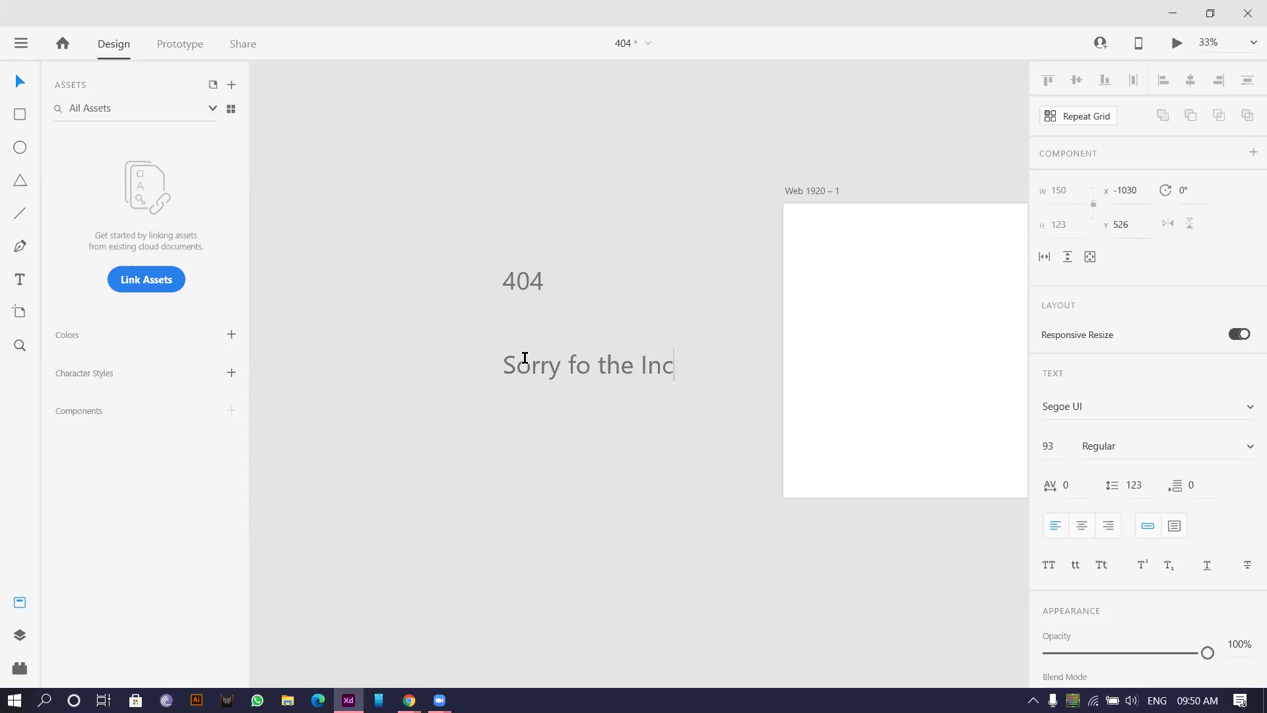
pyautogui.write('onvinience')
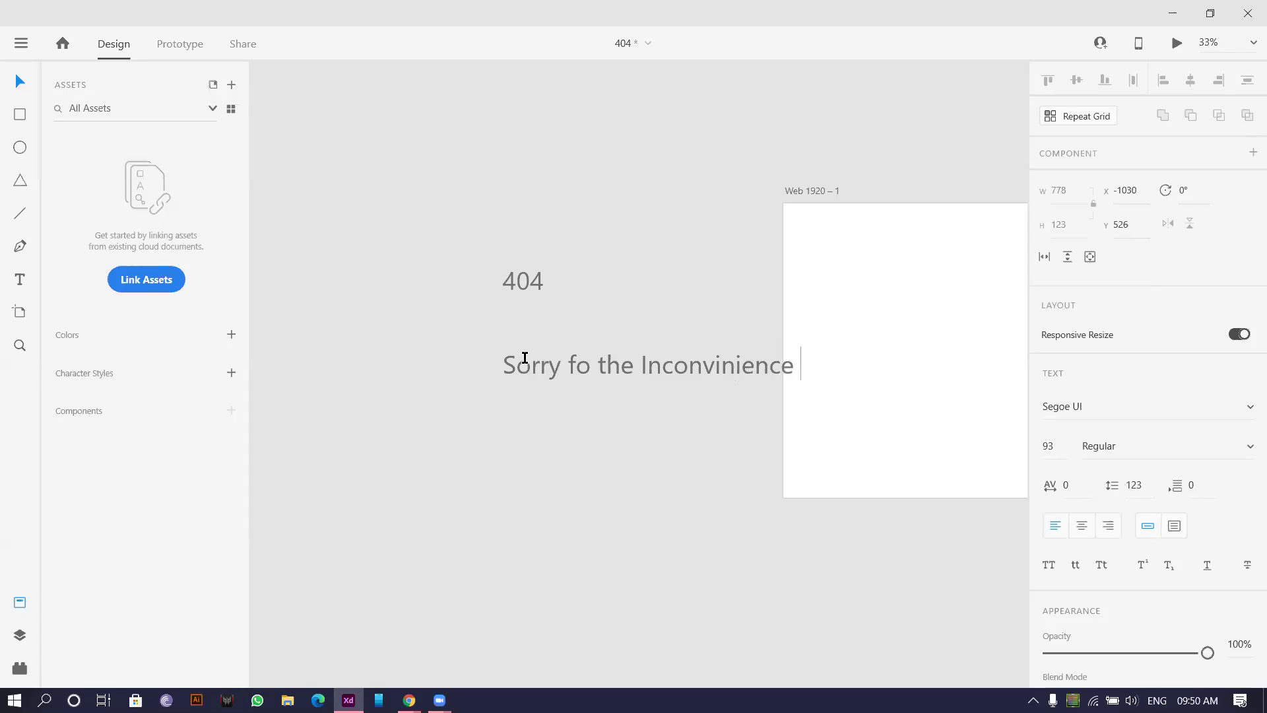
pyautogui.write(' C')
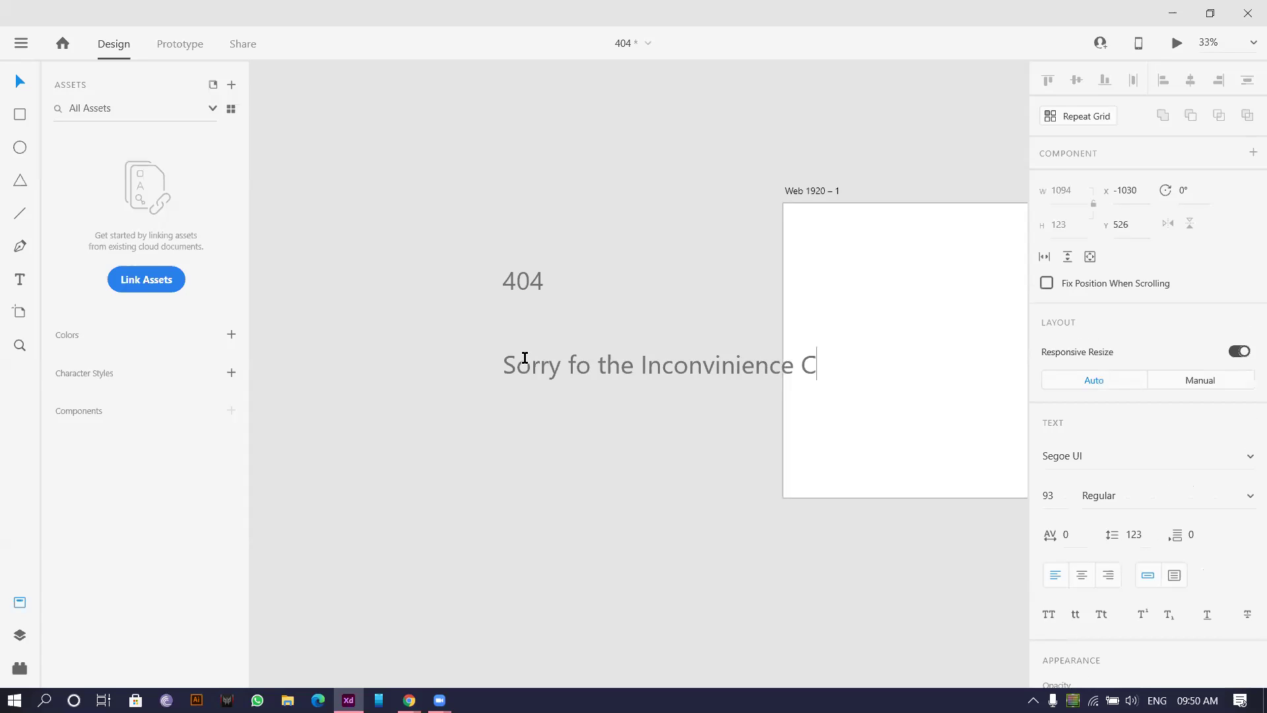
pyautogui.write('aused b')
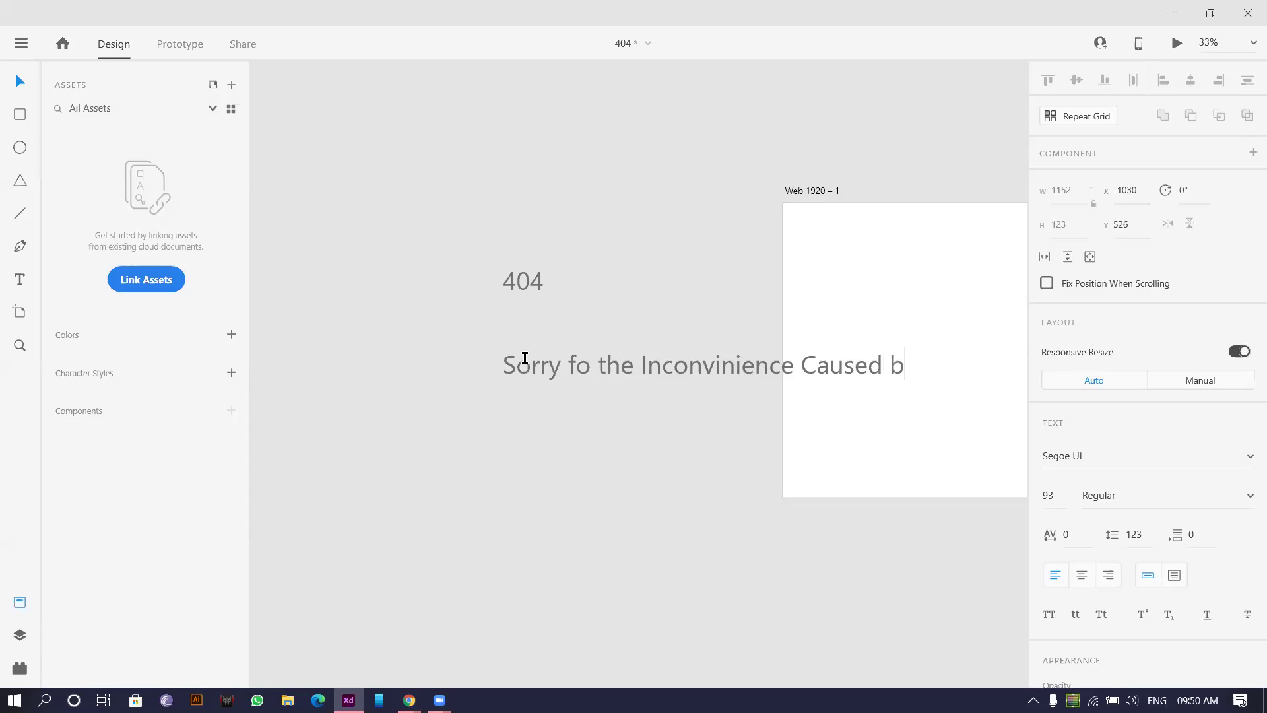
pyautogui.write('y us')
pyautogui.press('Escape')
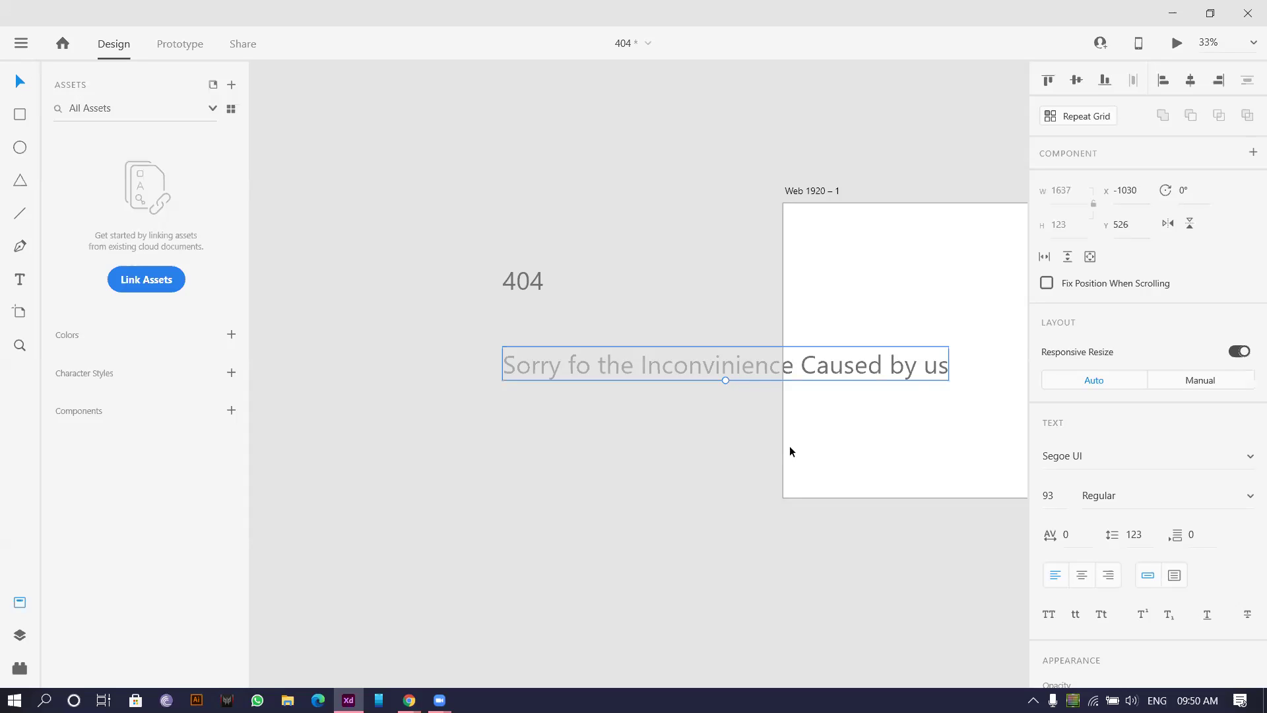
# Move the apology sentence off the artboard and correct its word "fo" to "for".
pyautogui.moveTo(911, 377); pyautogui.dragTo(650, 365)
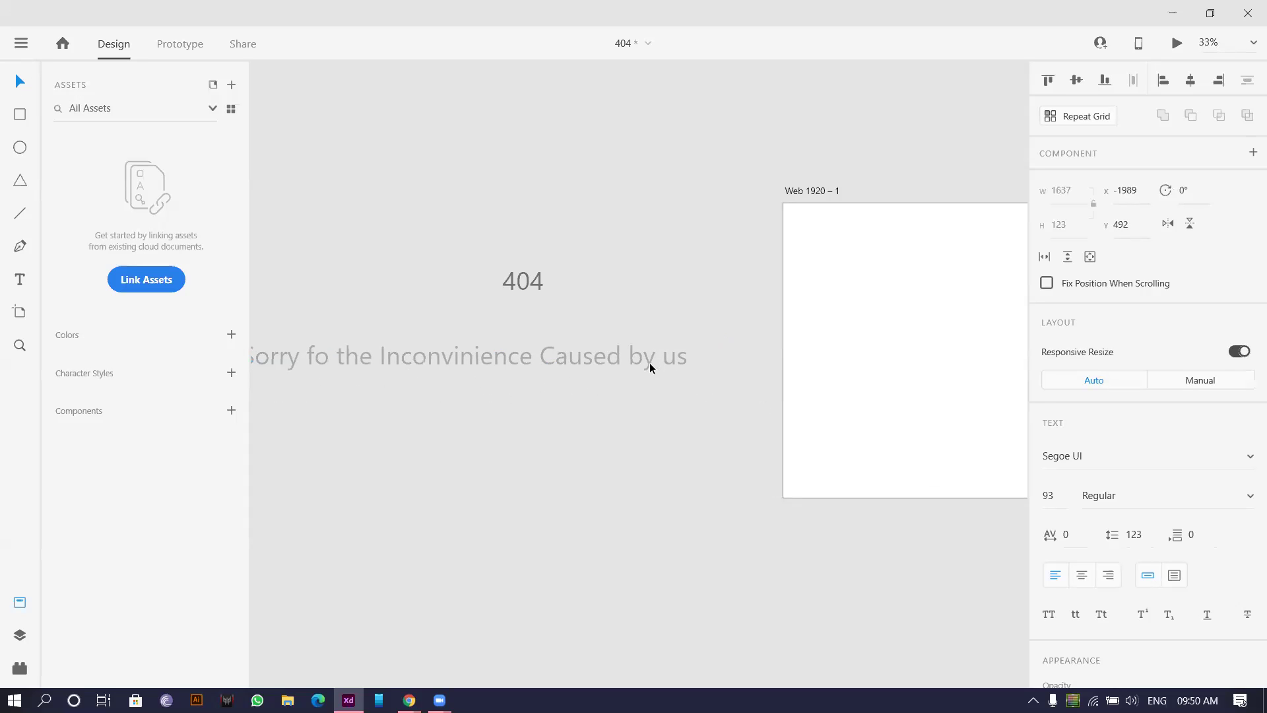
pyautogui.click(567, 405)
pyautogui.doubleClick(323, 358)
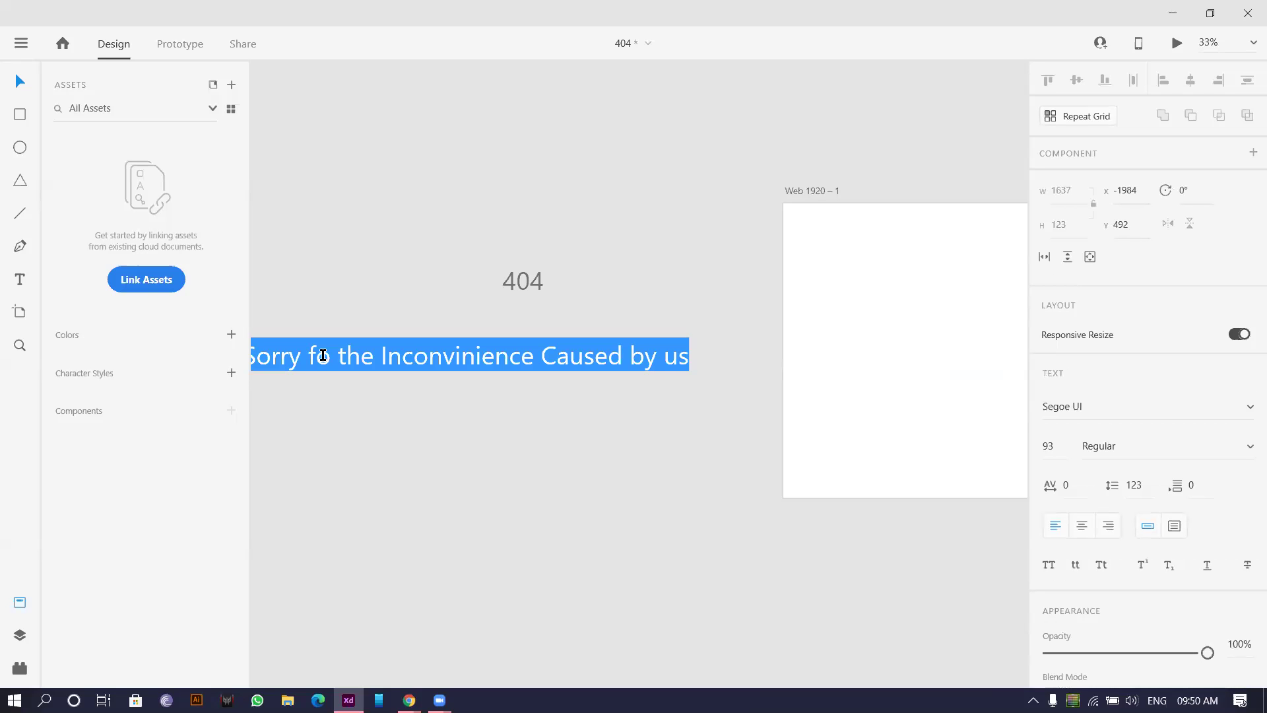
pyautogui.click(329, 357)
pyautogui.write('r')
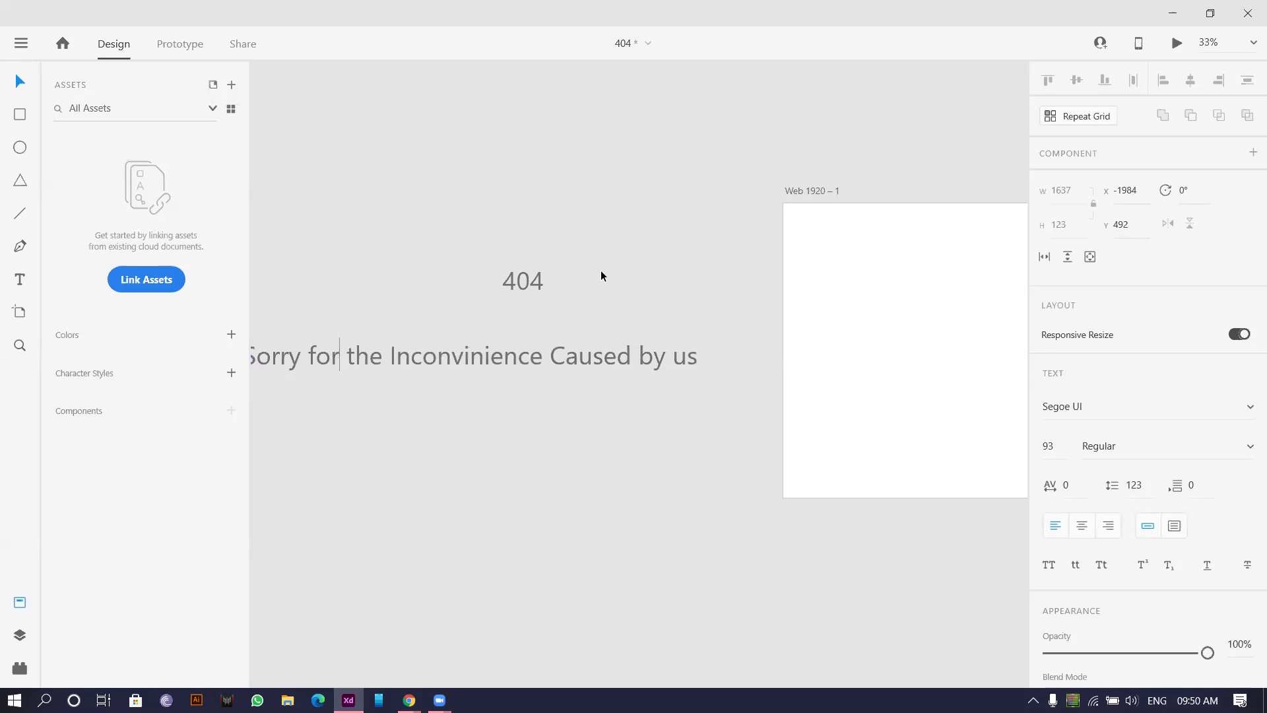
pyautogui.press('Escape')
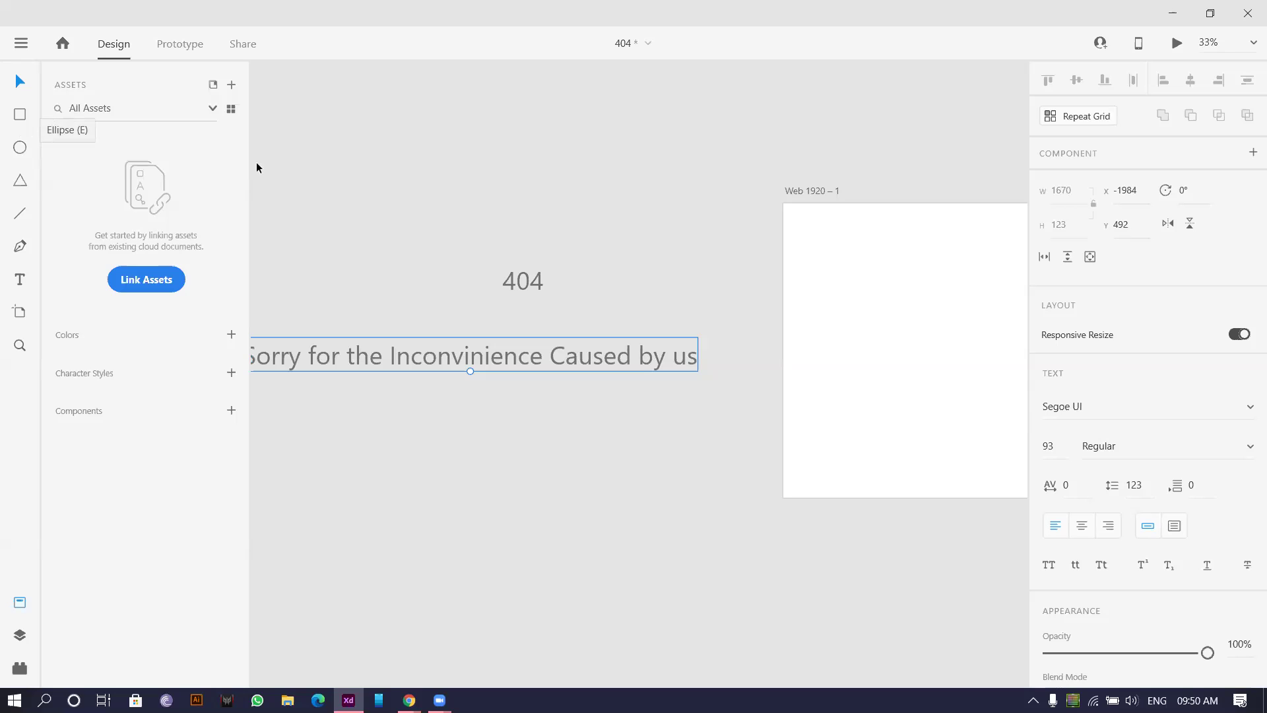
# Switch to Chrome, search Google for "Cloud 404" and examine the image results for error page design ideas.
pyautogui.hotkey('alt', 'Tab')
pyautogui.hotkey('alt', 'Tab')
pyautogui.hotkey('alt', 'Tab')
pyautogui.hotkey('alt', 'Tab')
pyautogui.click(225, 46)
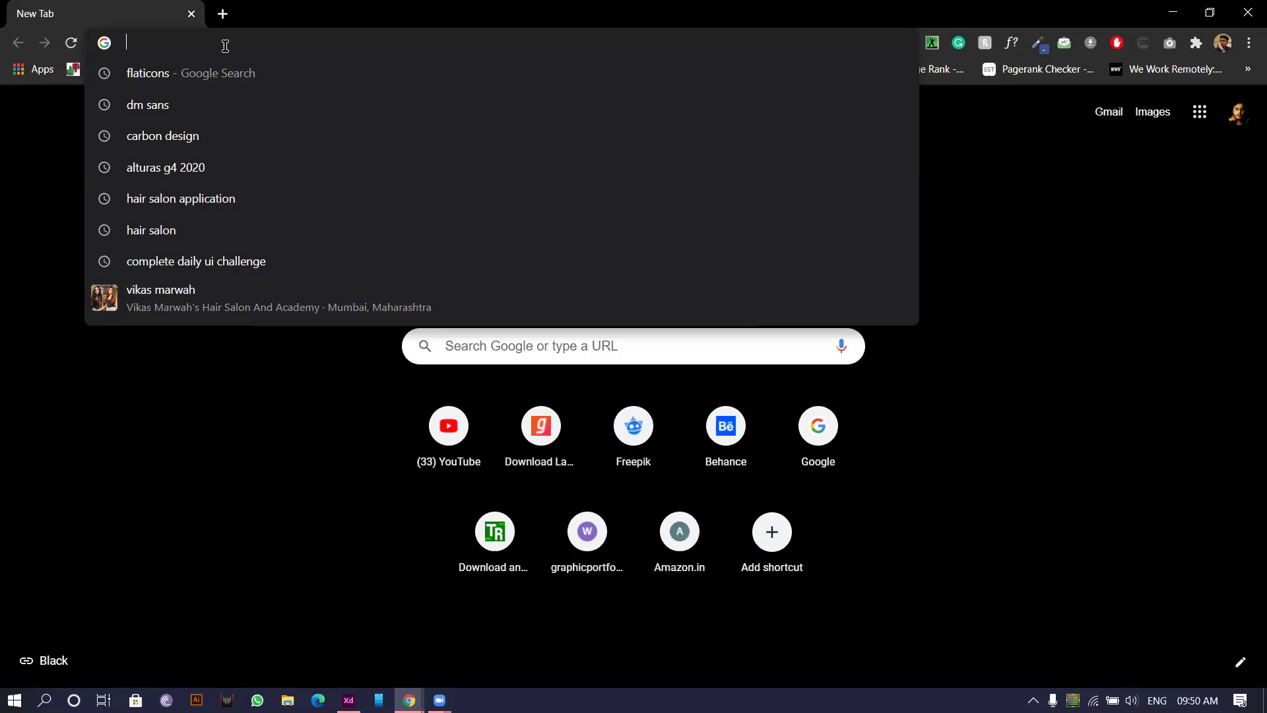
pyautogui.write('Clo')
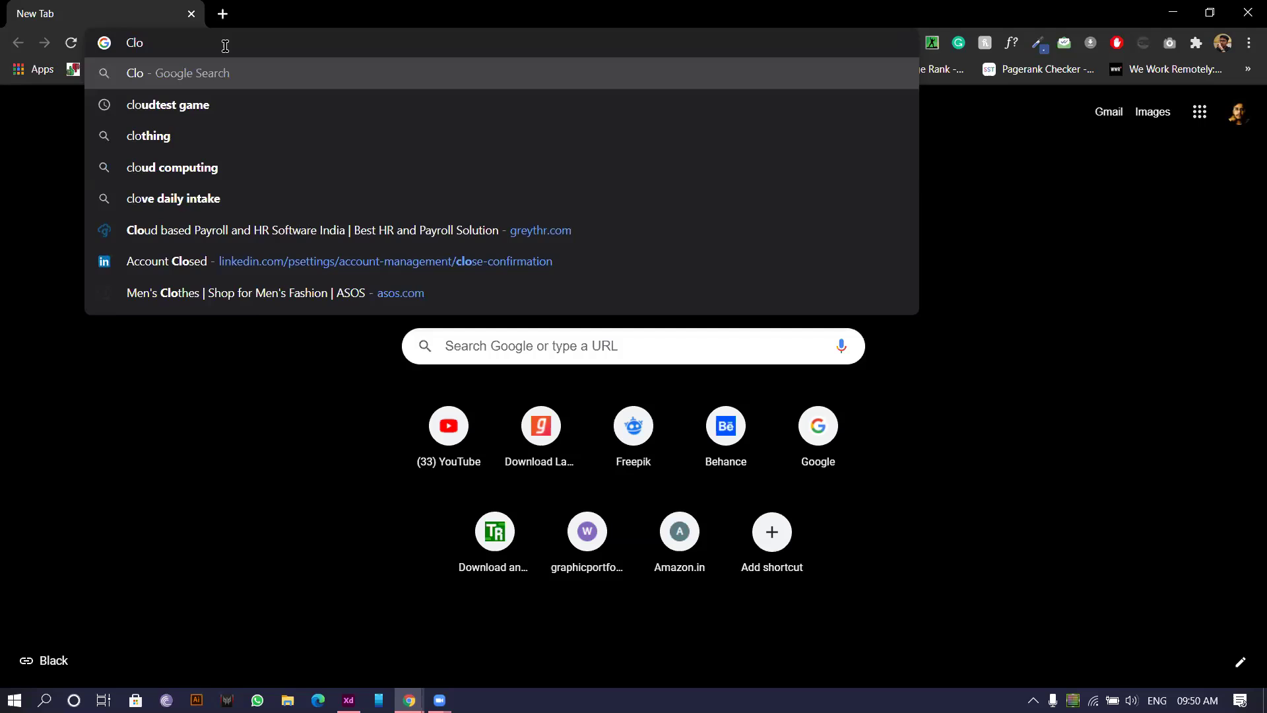
pyautogui.write('ud ')
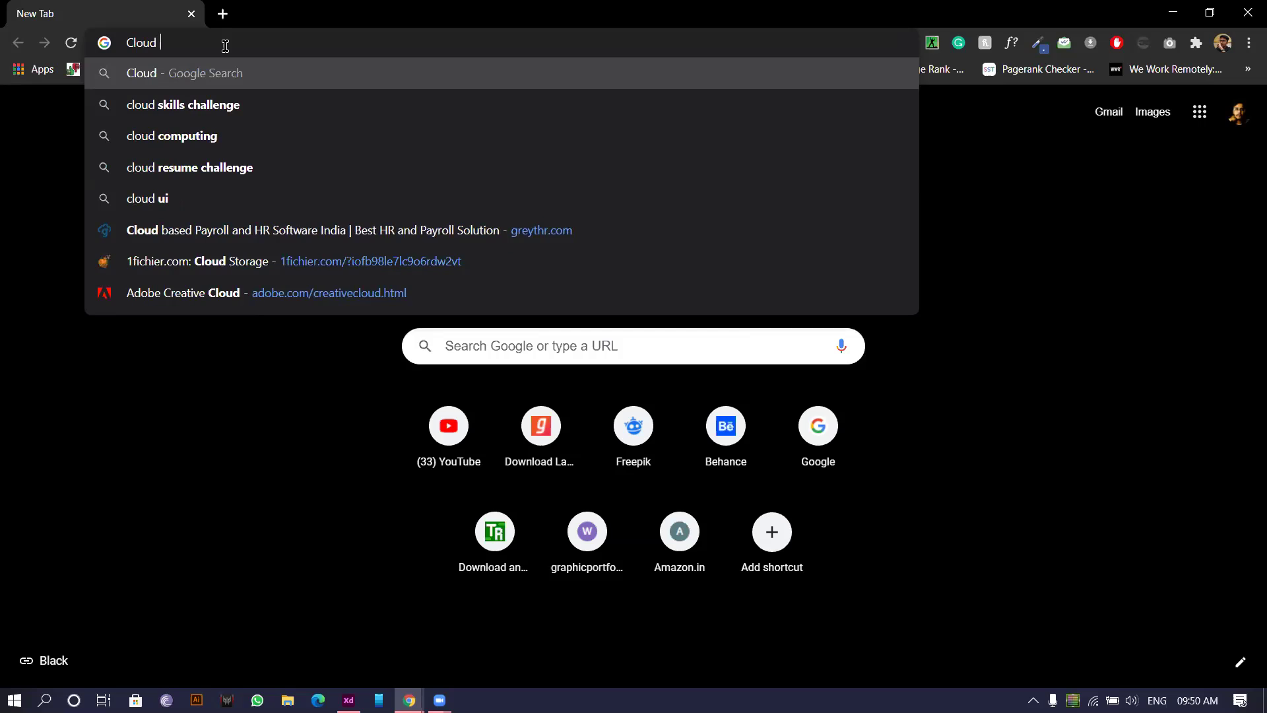
pyautogui.write('404')
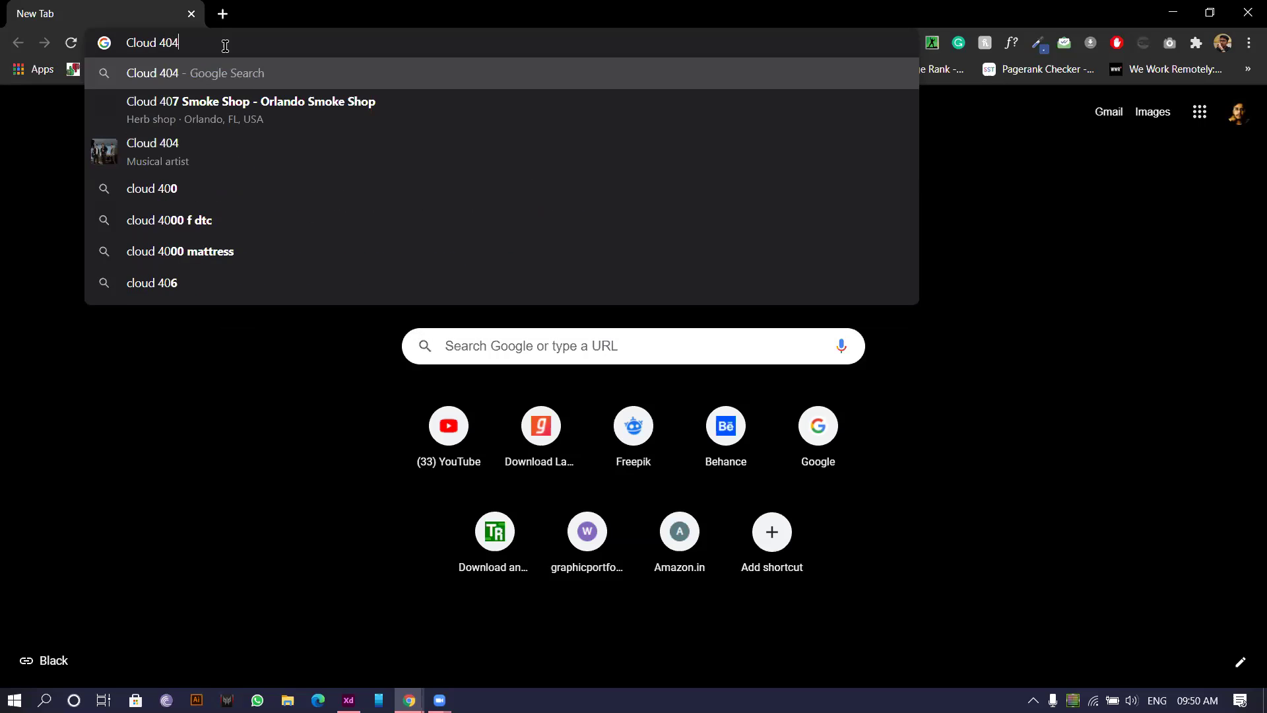
pyautogui.press('Return')
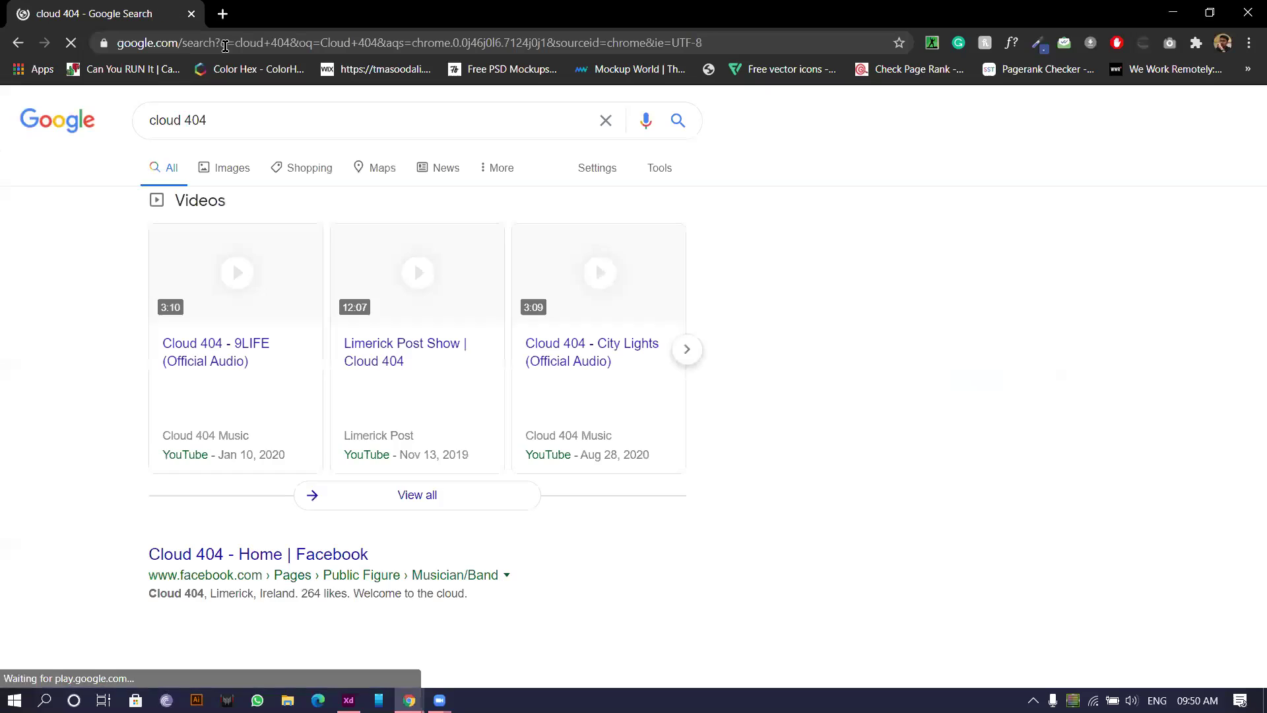
pyautogui.click(225, 168)
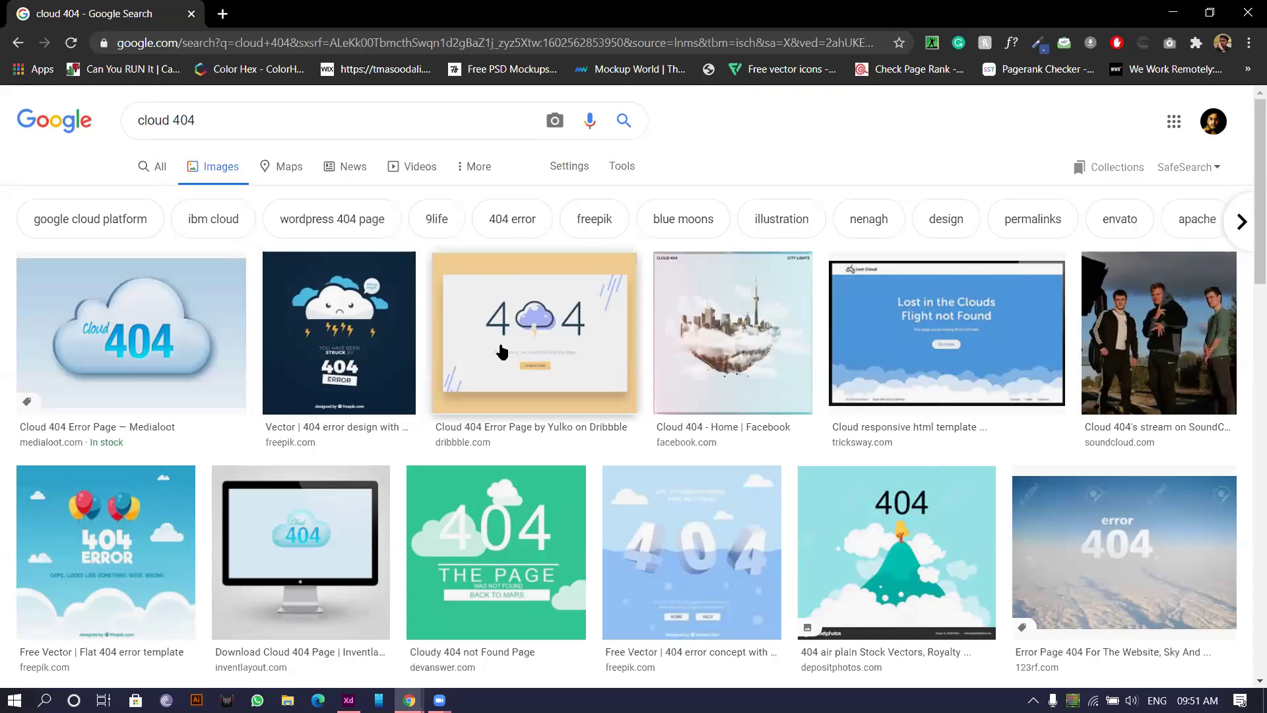
pyautogui.click(599, 348)
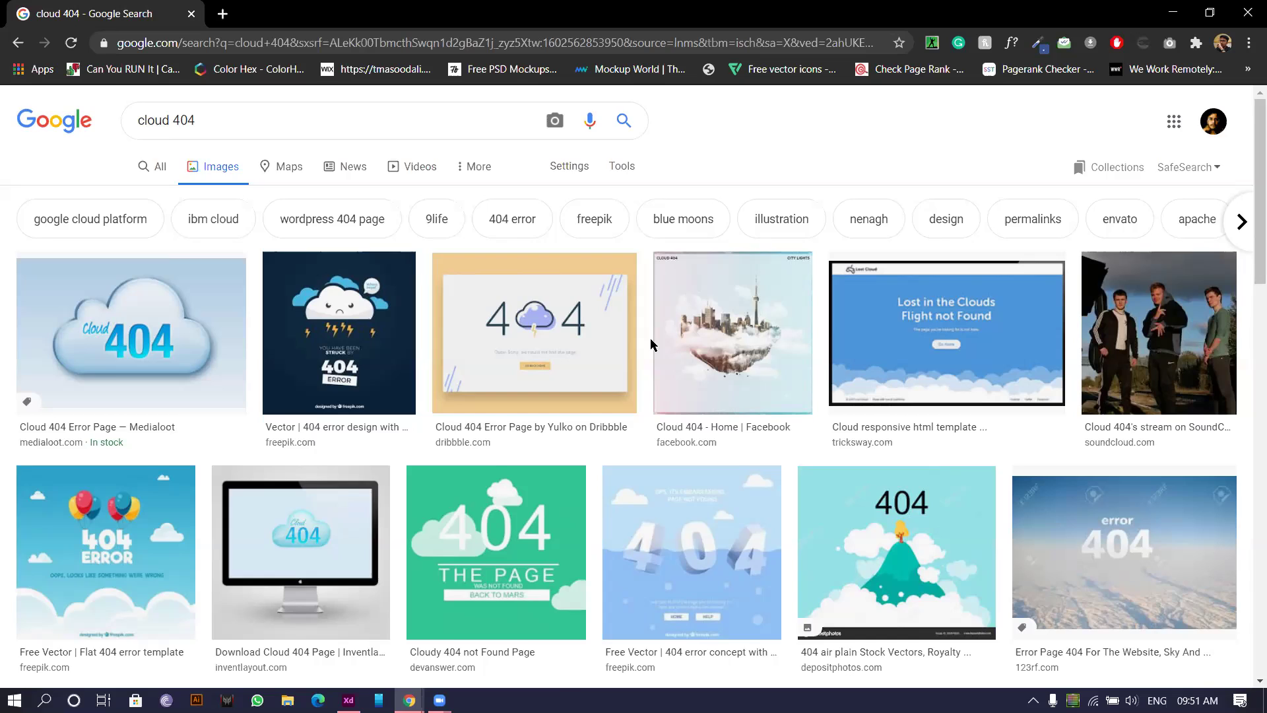
pyautogui.scroll(-1, 651, 343)
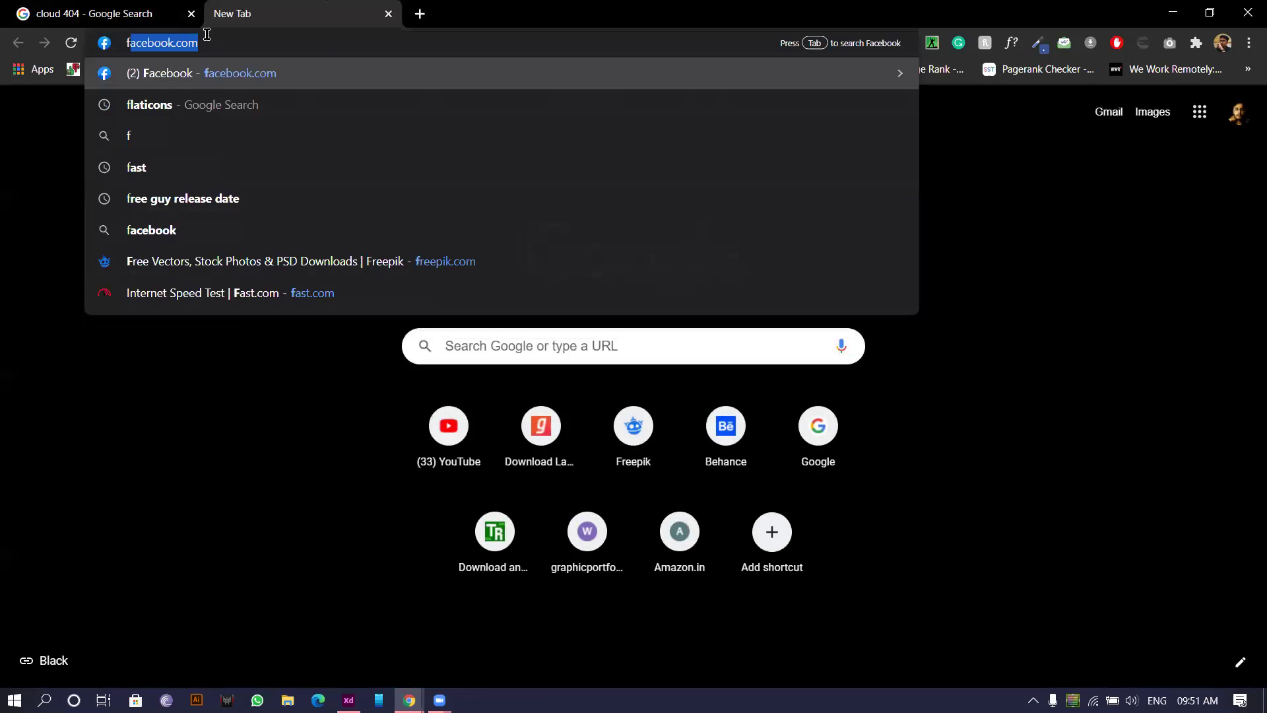
# Open the Freepik website in a new tab and search all resources for "clouds".
pyautogui.write('c')
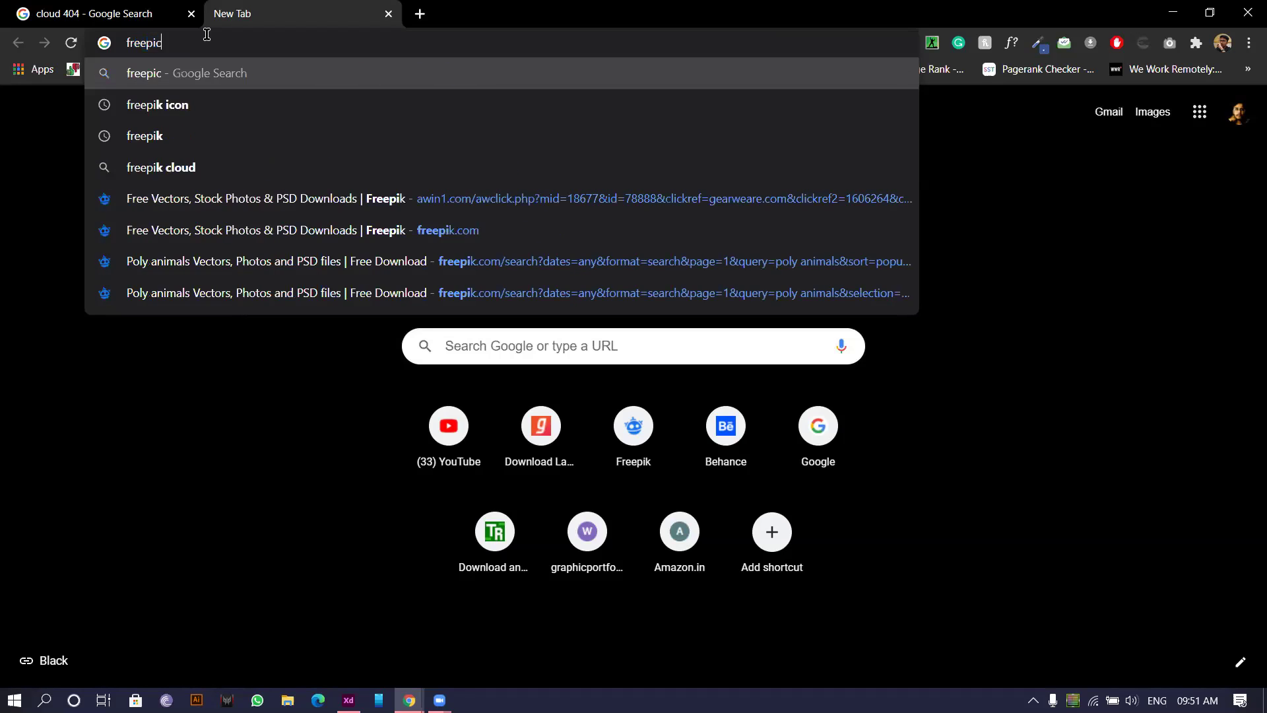
pyautogui.press('BackSpace')
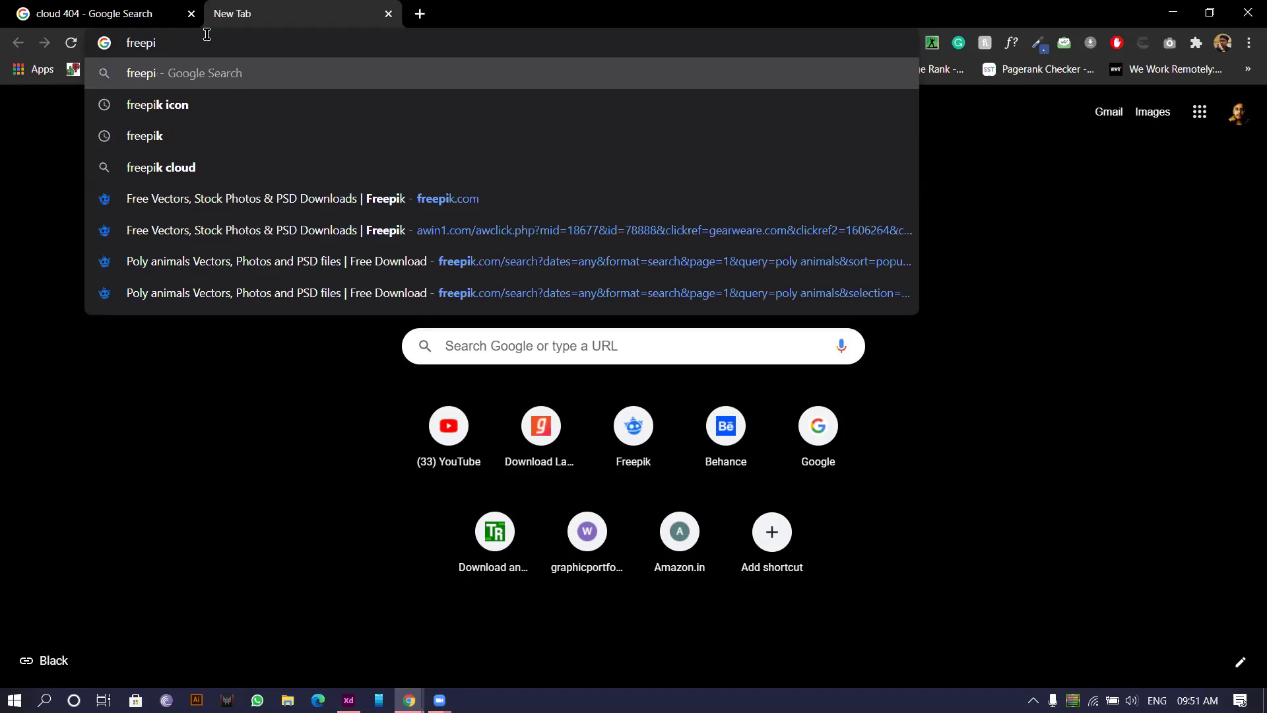
pyautogui.click(154, 199)
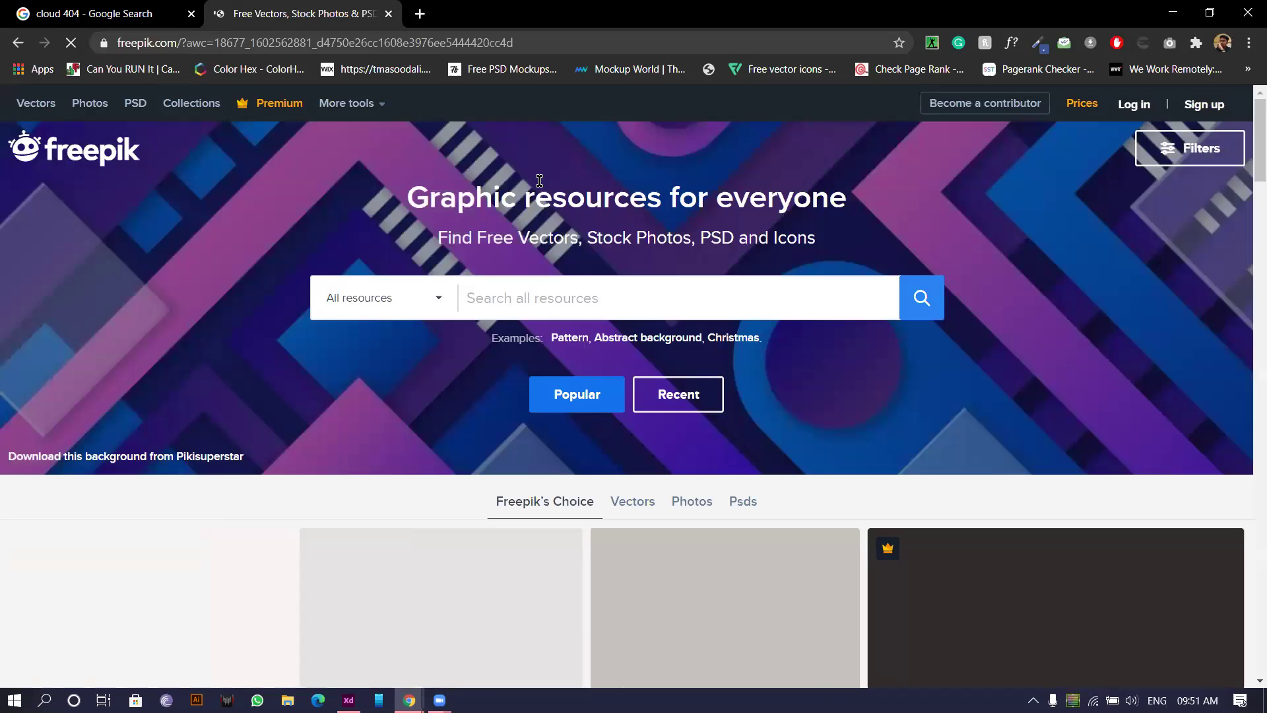
pyautogui.click(490, 292)
pyautogui.write('c')
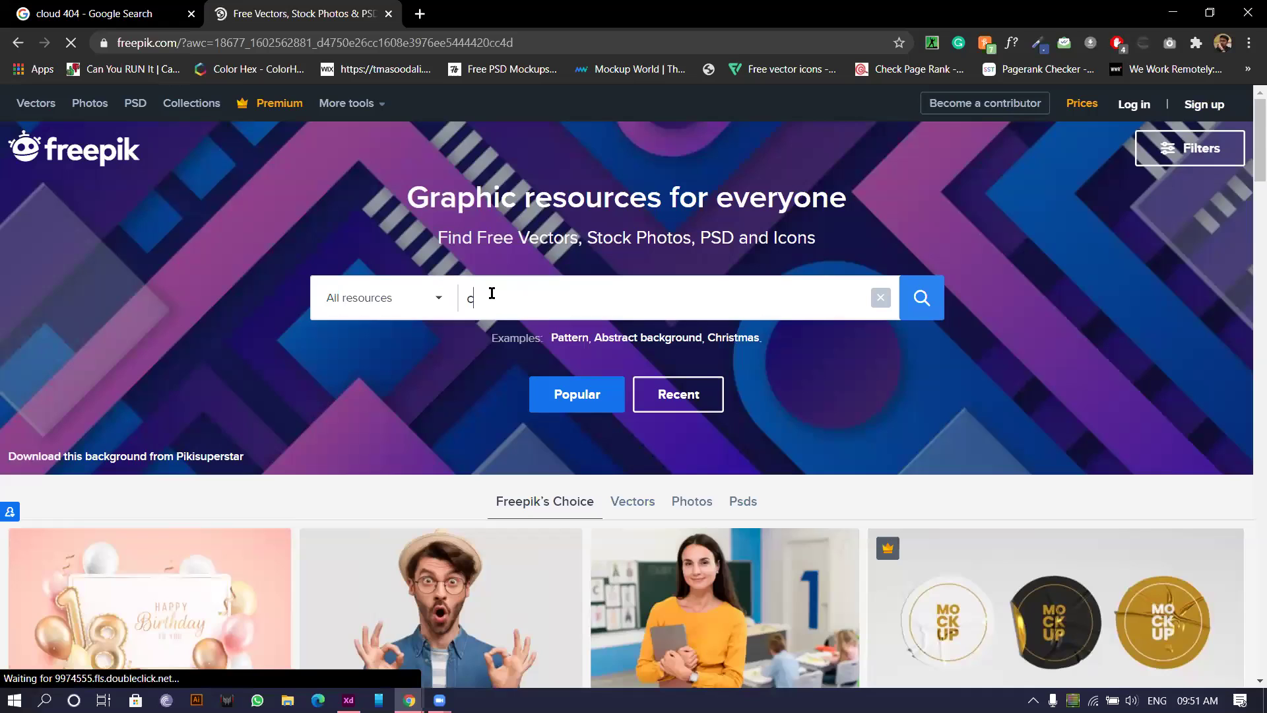
pyautogui.write('lou')
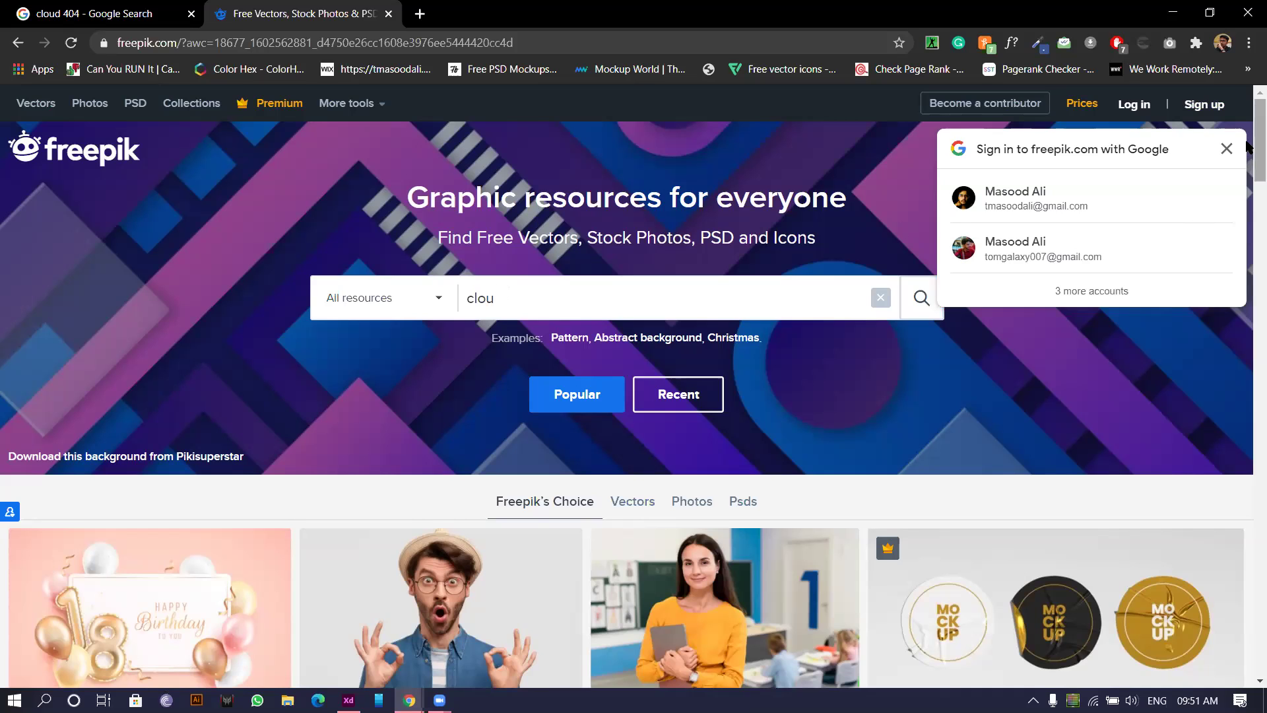
pyautogui.click(1226, 148)
pyautogui.write('ds')
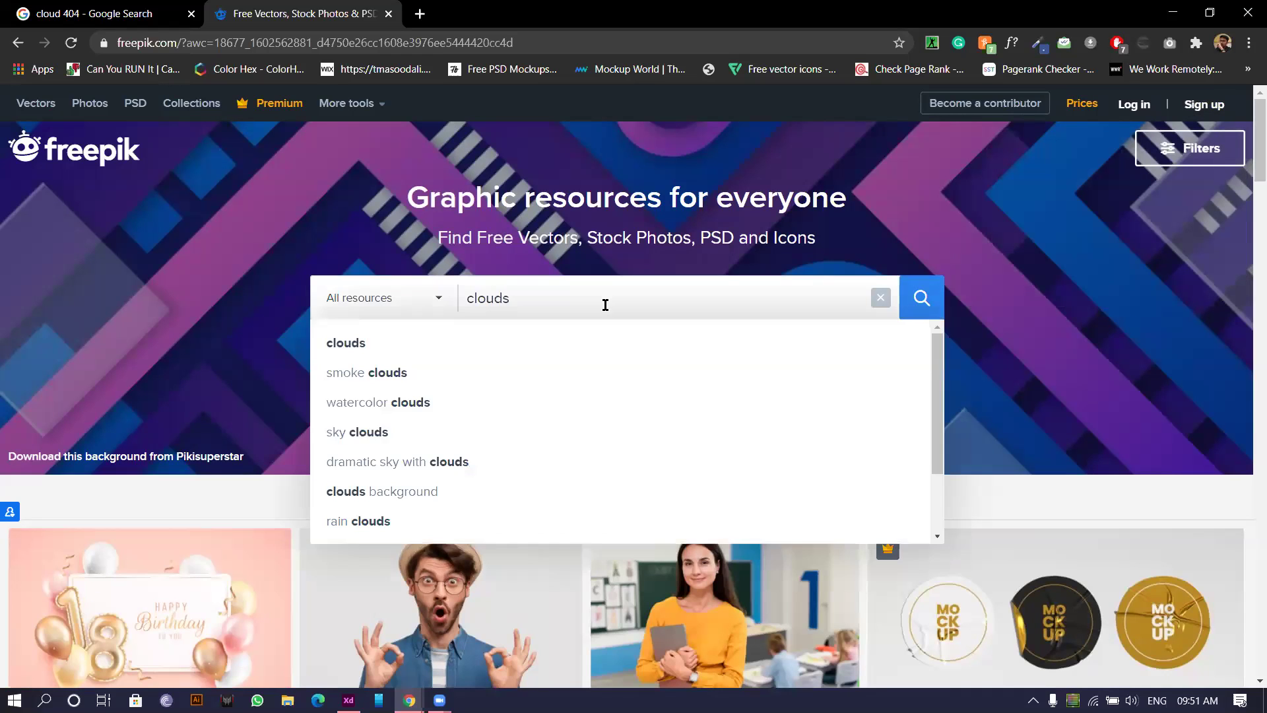
pyautogui.press('Return')
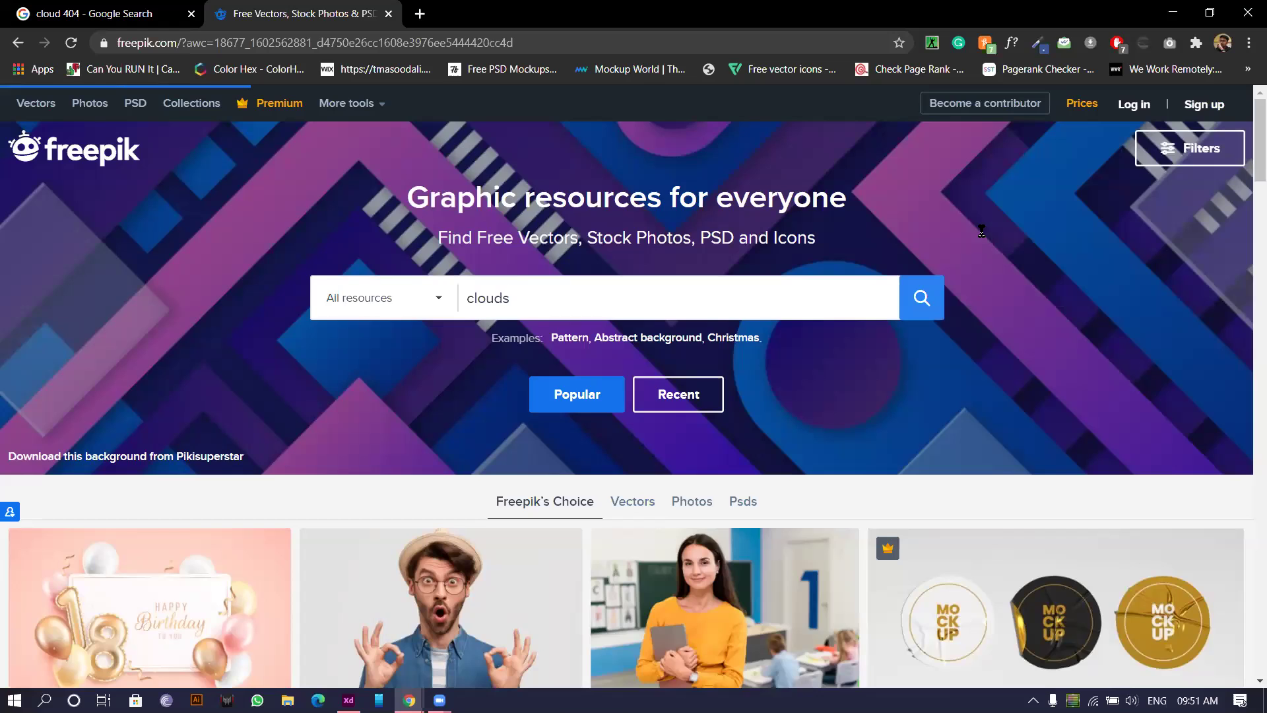
# Browse the Freepik cloud results, preview the flat-design selection of decorative clouds, and return to the results.
pyautogui.scroll(-4, 1250, 444)
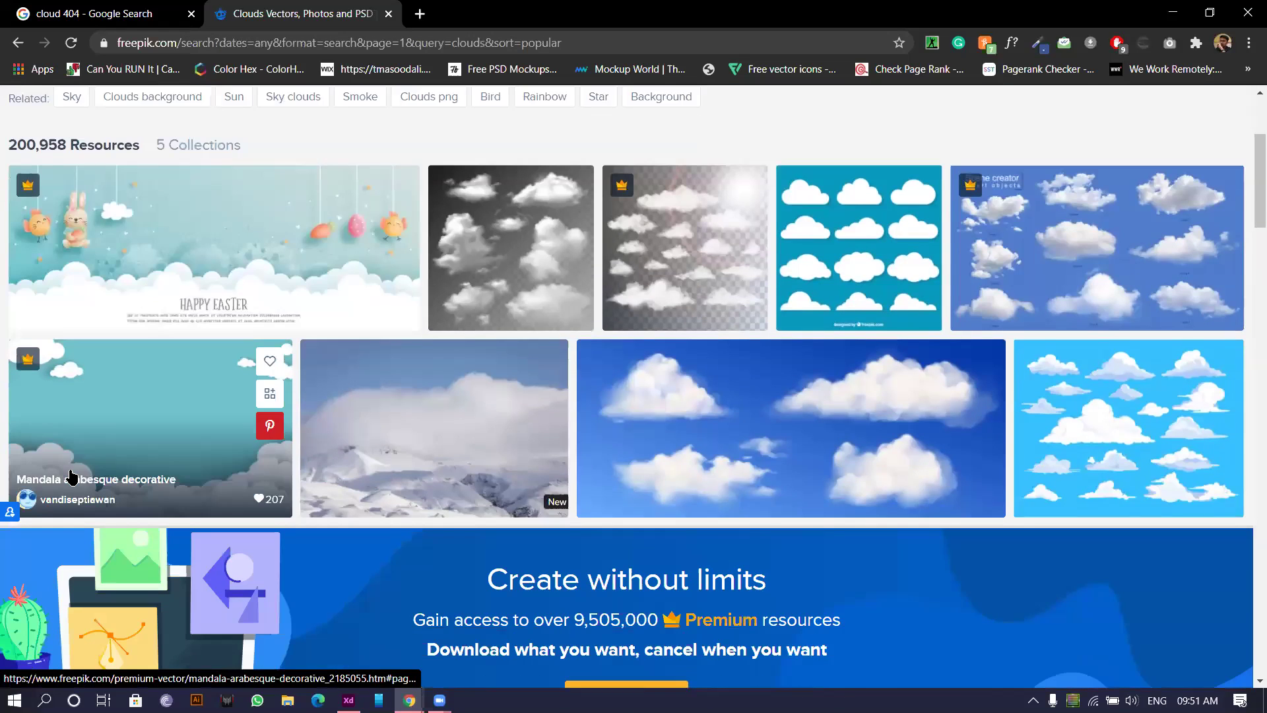
pyautogui.scroll(-2, 1057, 278)
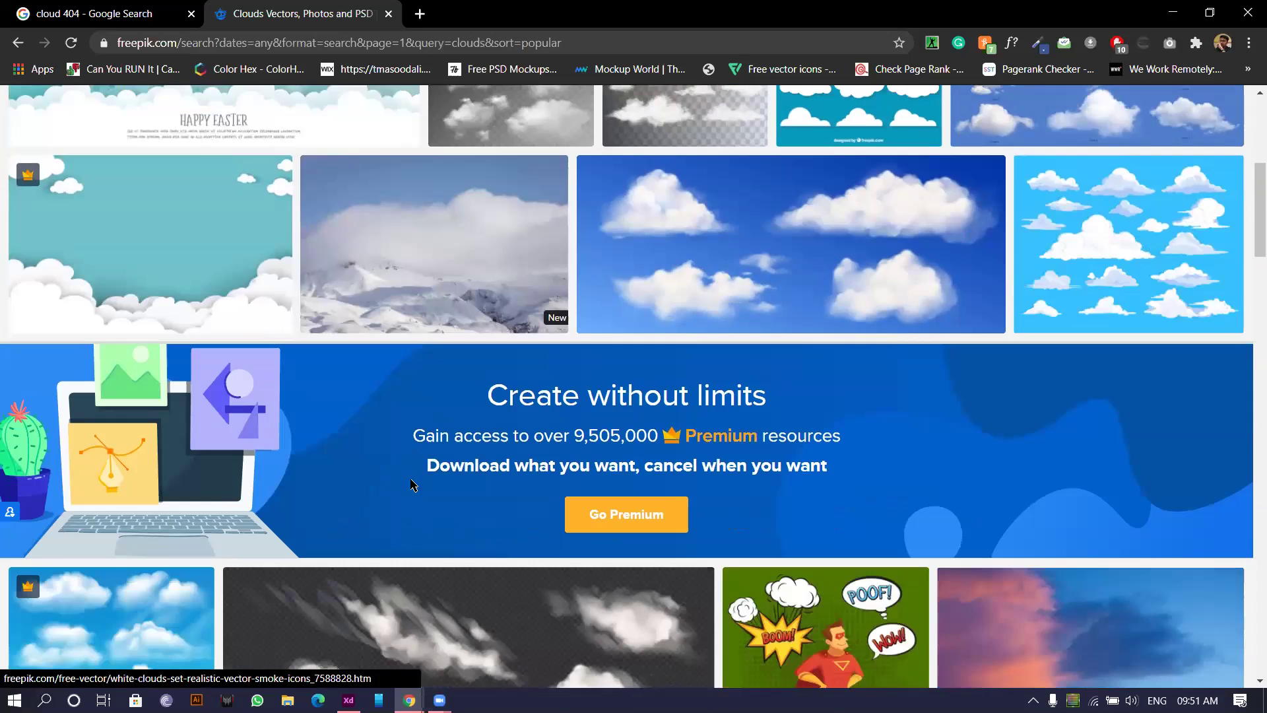
pyautogui.scroll(-1, 442, 475)
pyautogui.scroll(5, 451, 480)
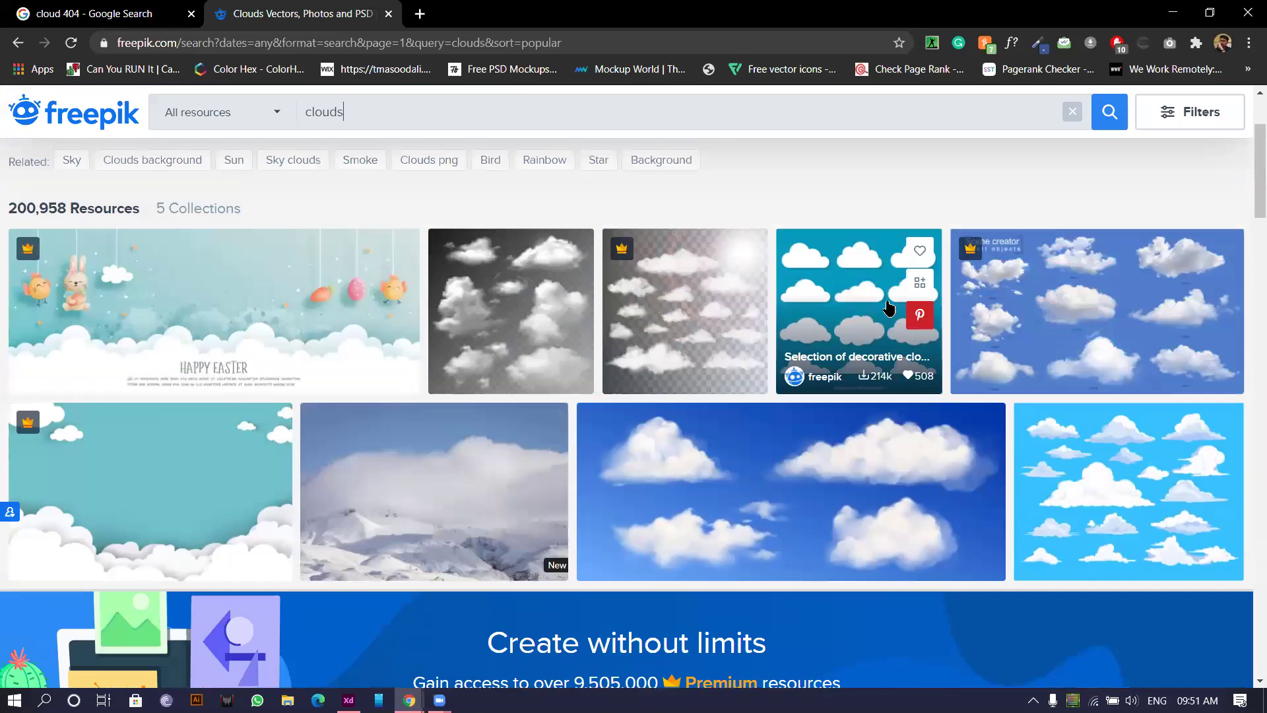
pyautogui.click(817, 327)
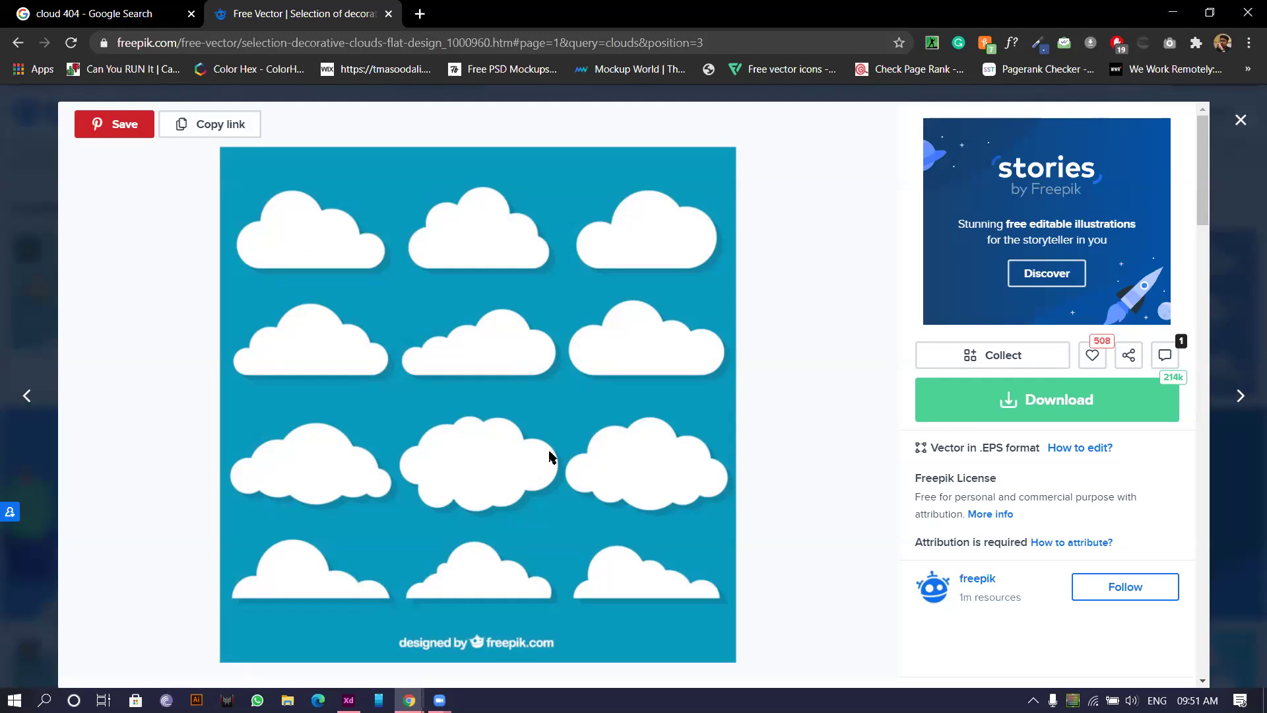
pyautogui.click(5, 257)
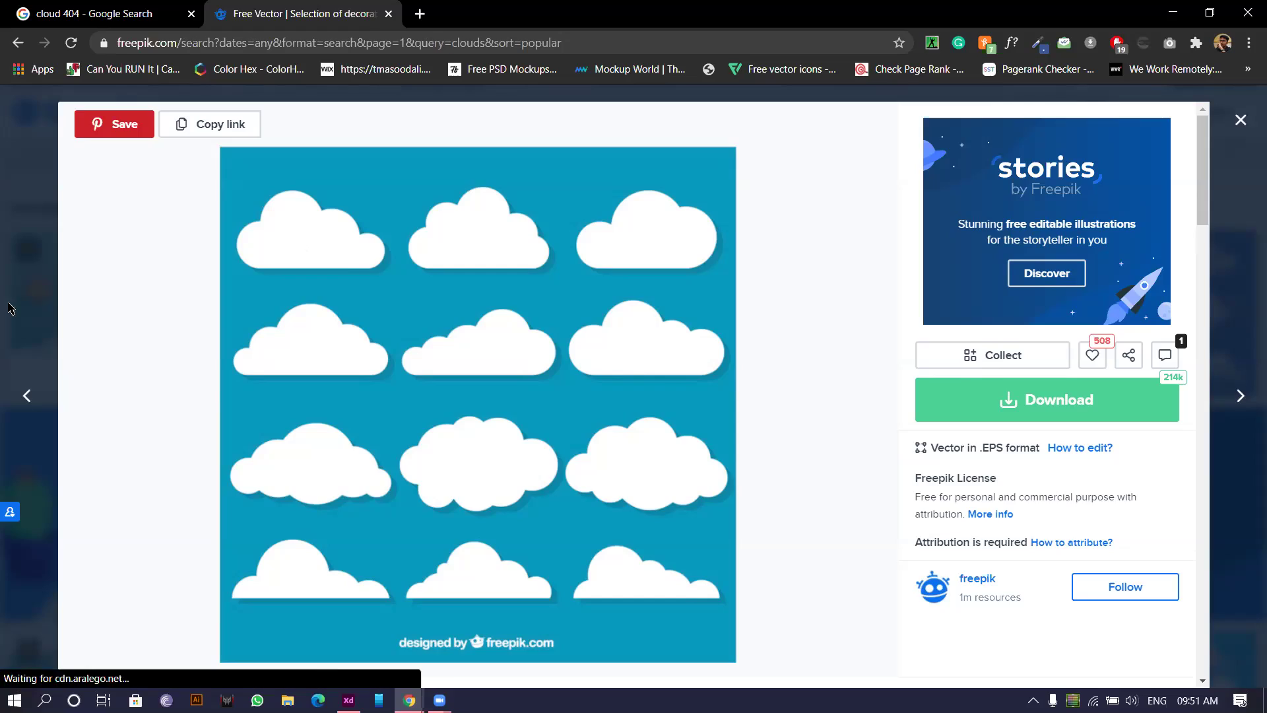
# Find the great collection of hand-drawn clouds with different sizes and save its free download to the Desktop.
pyautogui.scroll(-6, 447, 396)
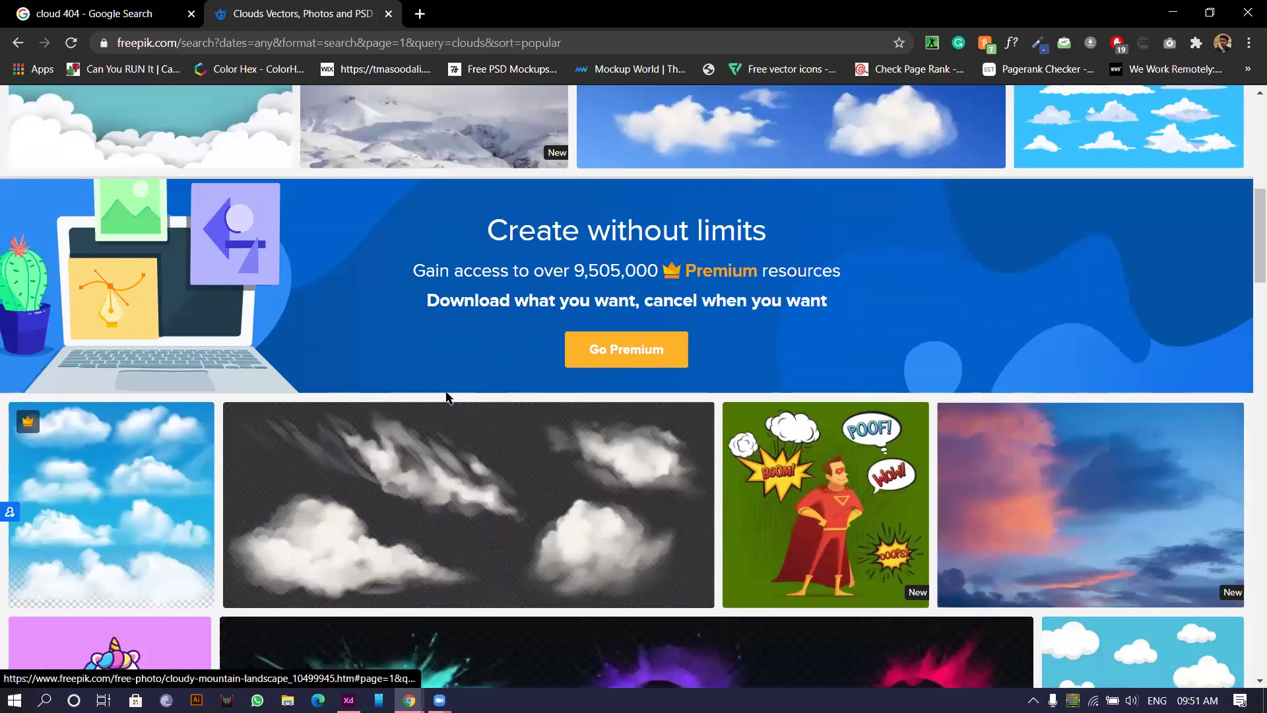
pyautogui.scroll(-10, 446, 396)
pyautogui.scroll(-2, 448, 399)
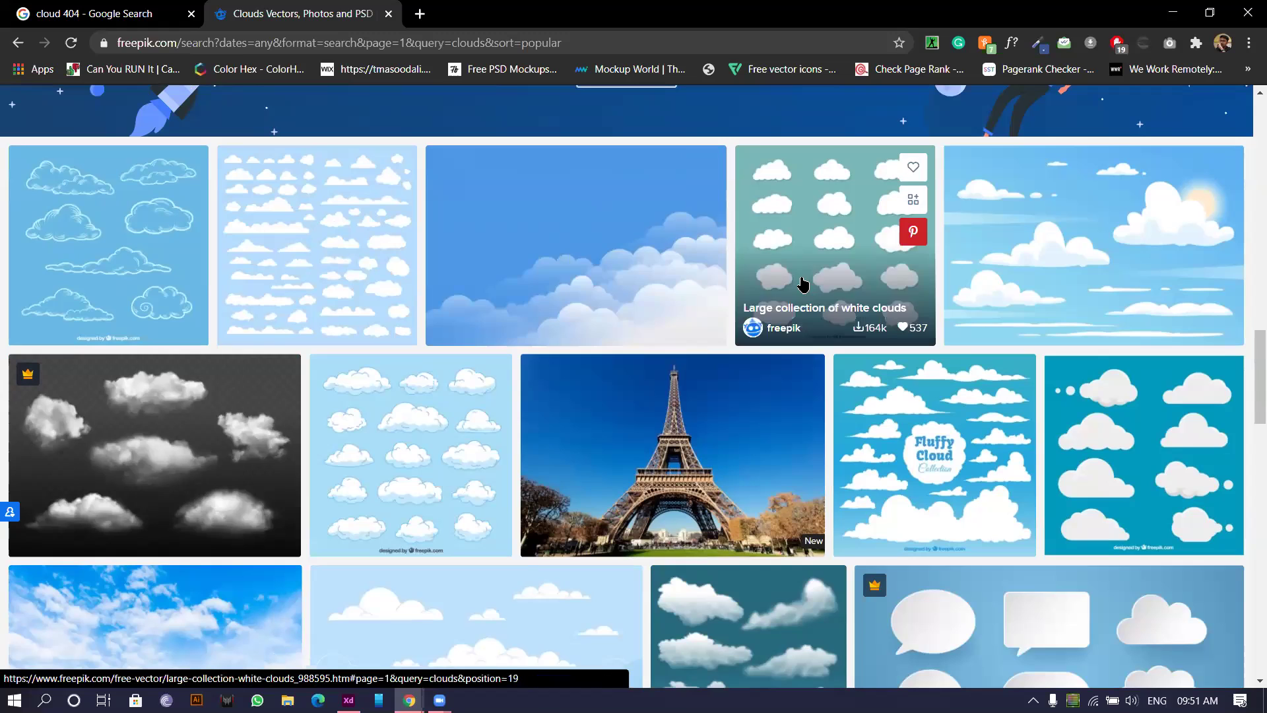
pyautogui.click(363, 413)
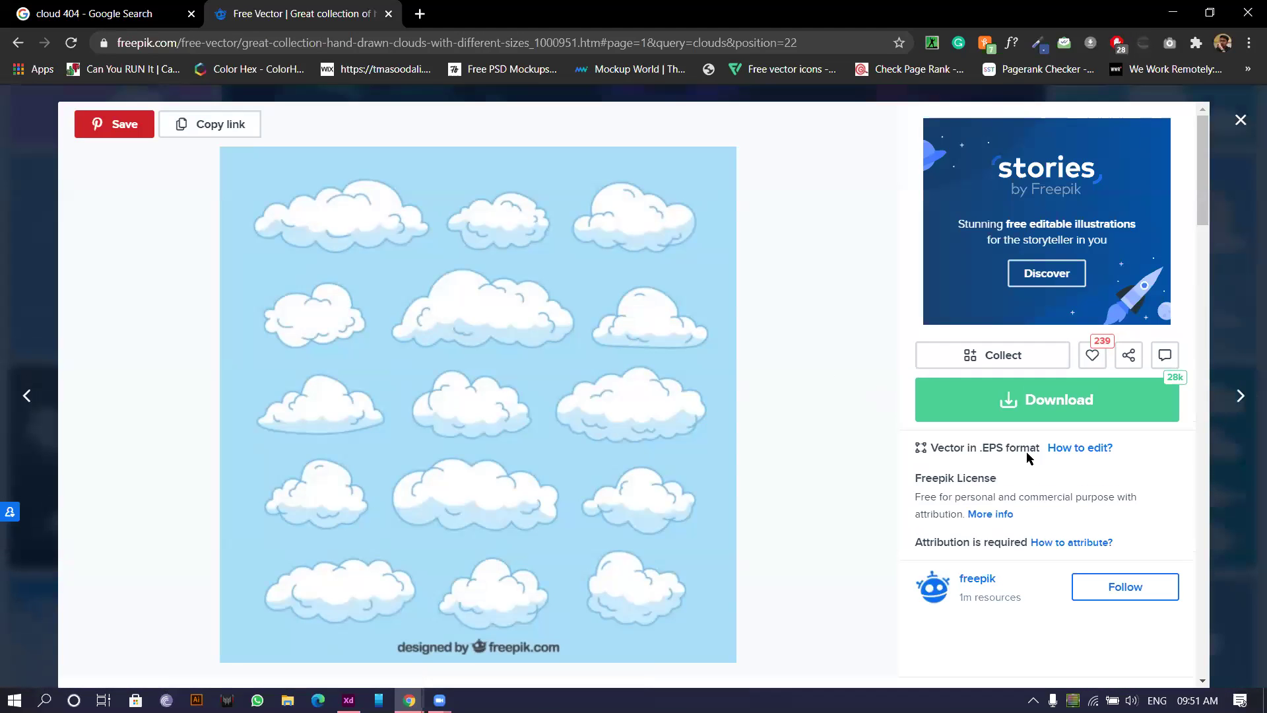
pyautogui.click(1073, 398)
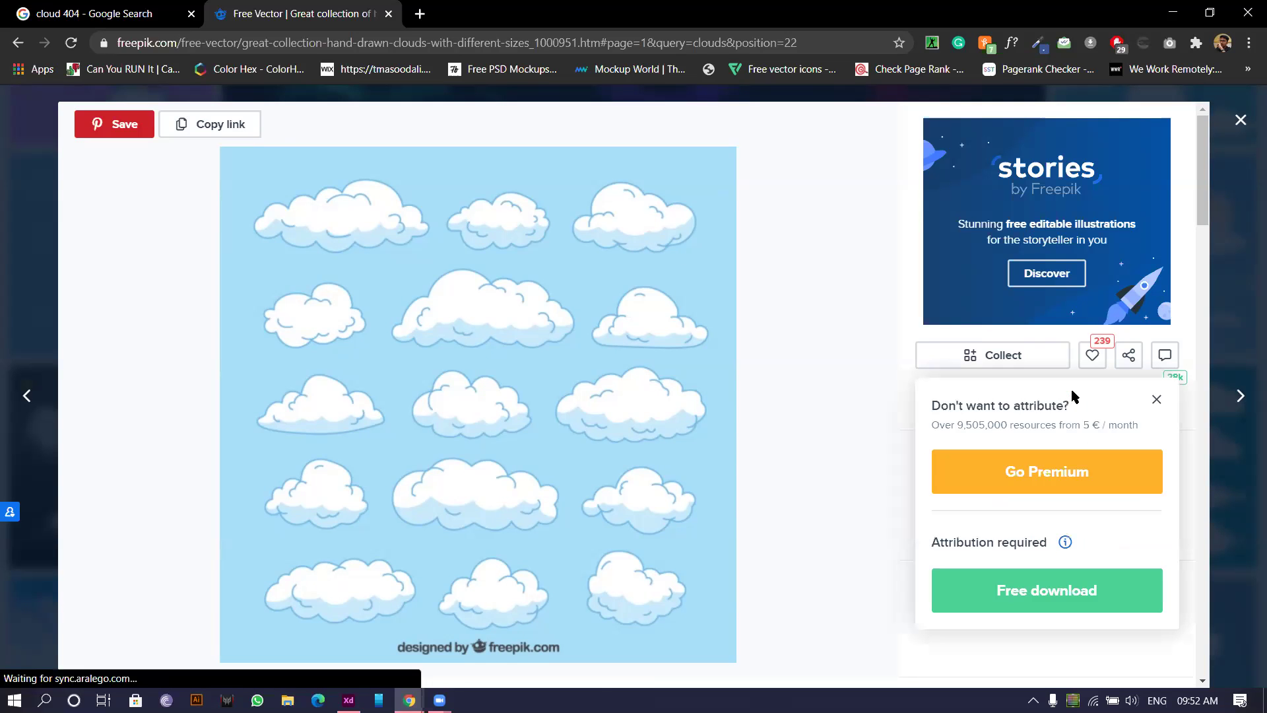
pyautogui.click(994, 590)
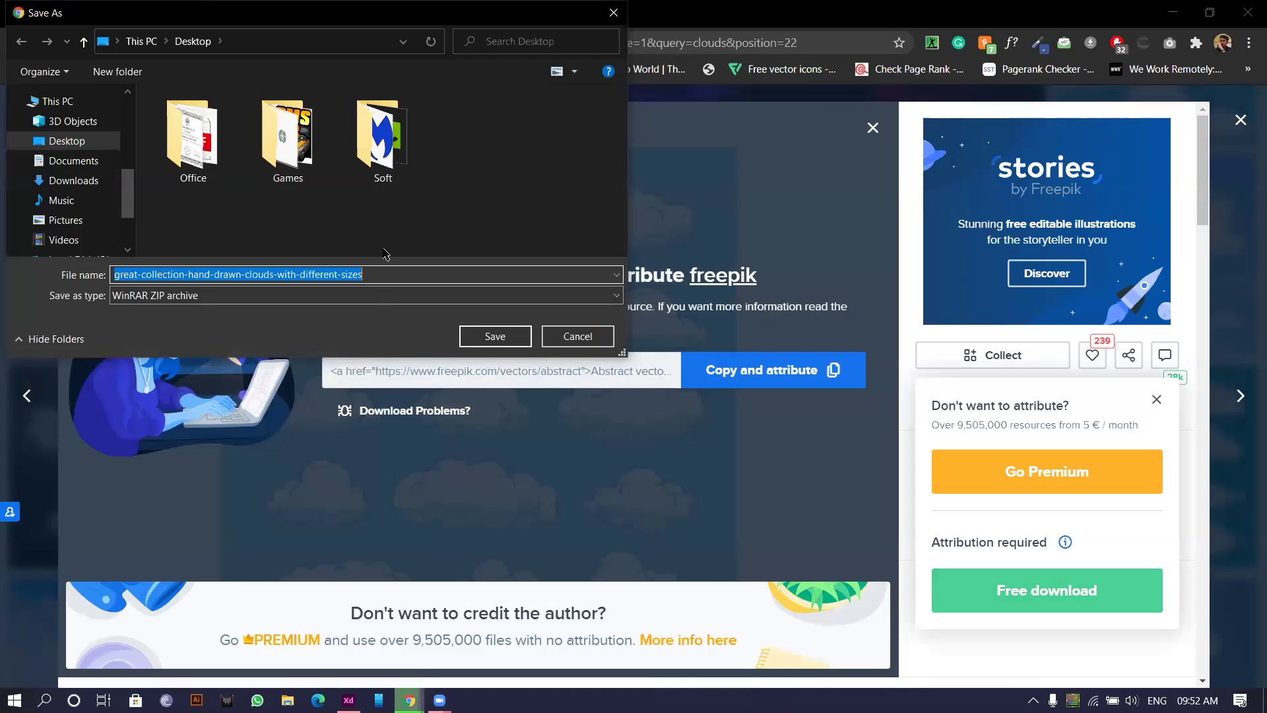
pyautogui.click(495, 336)
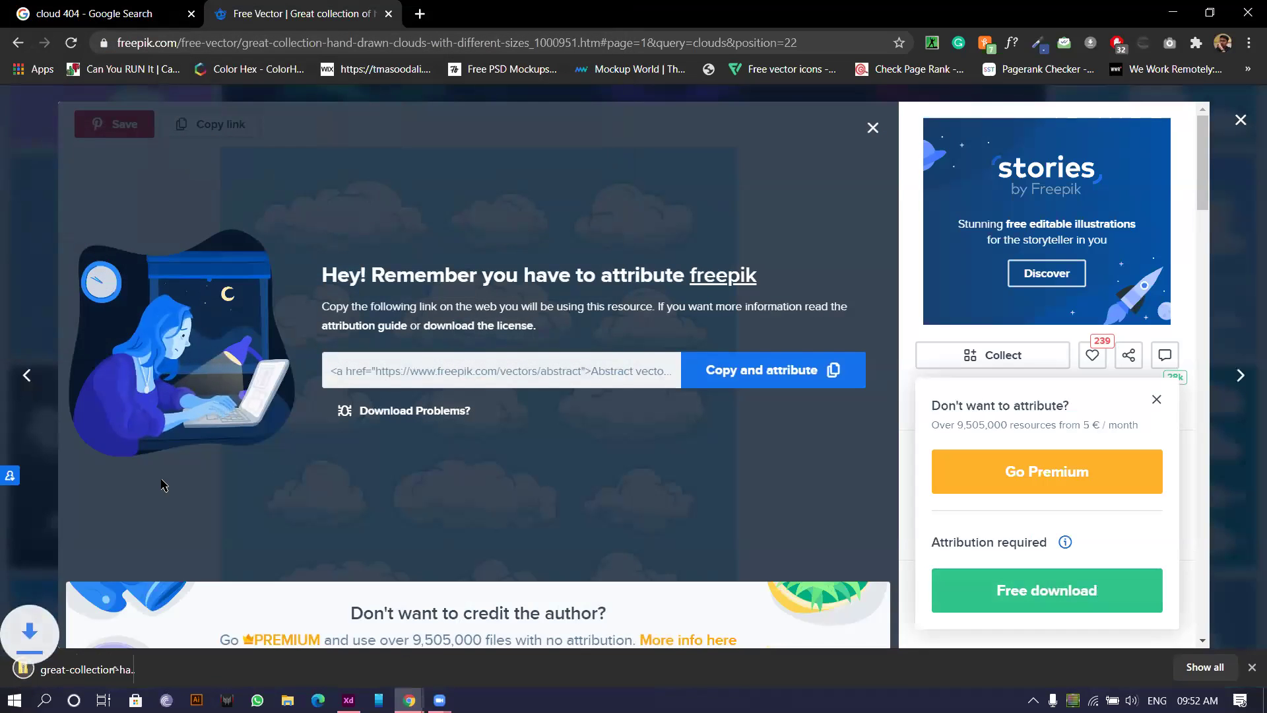
# Open the downloaded archive and load its EPS file 86590-OI27PM-595 in Illustrator.
pyautogui.click(64, 658)
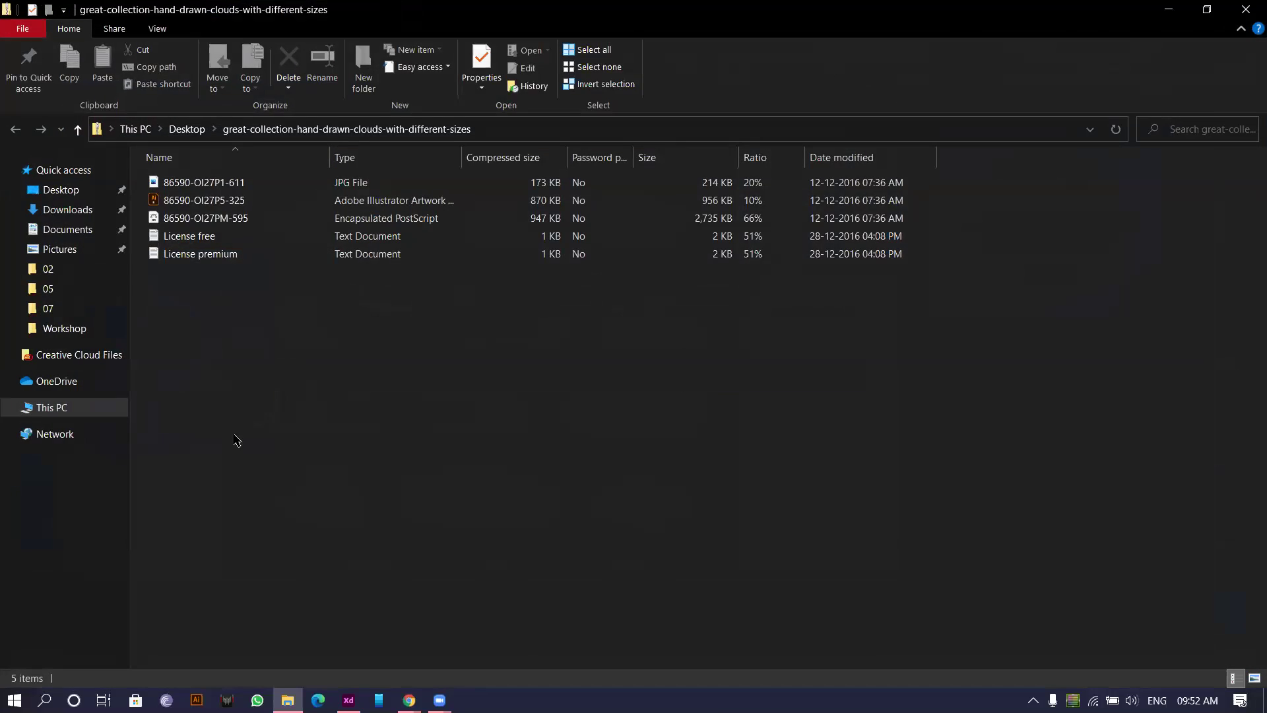
pyautogui.click(206, 221)
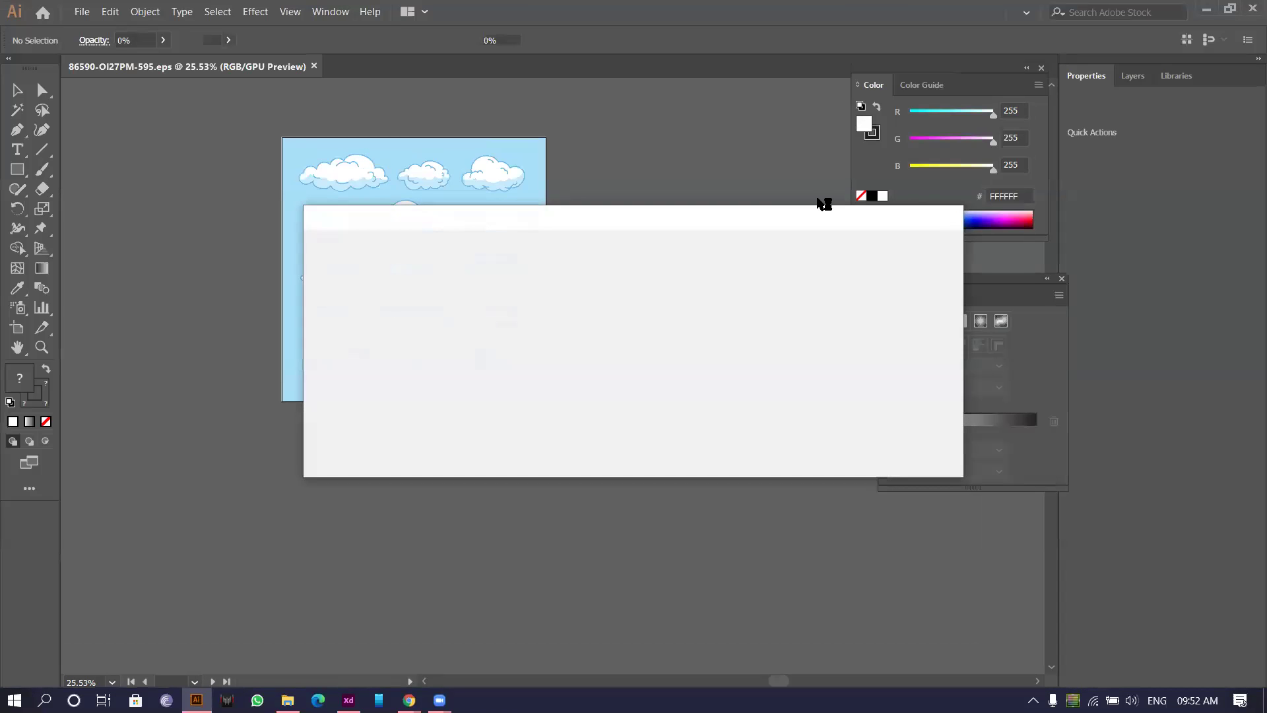
pyautogui.scroll(4, 494, 230)
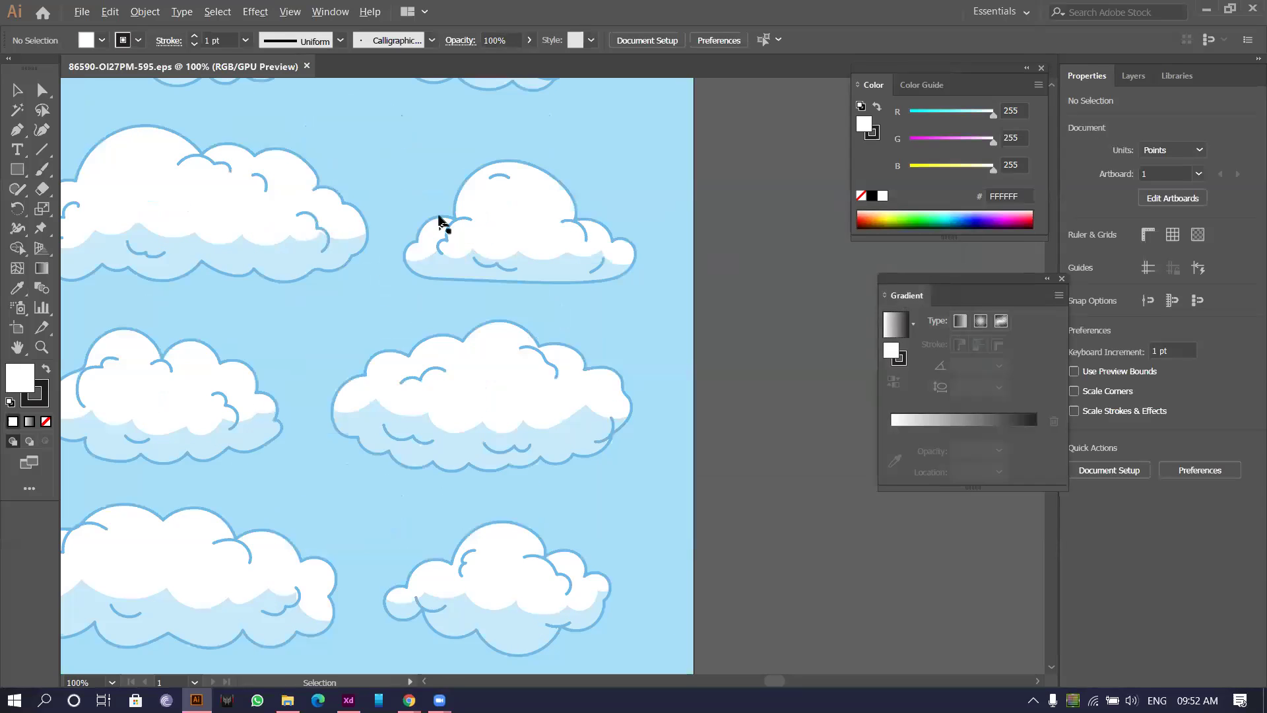
pyautogui.scroll(-4, 456, 284)
pyautogui.scroll(2, 433, 255)
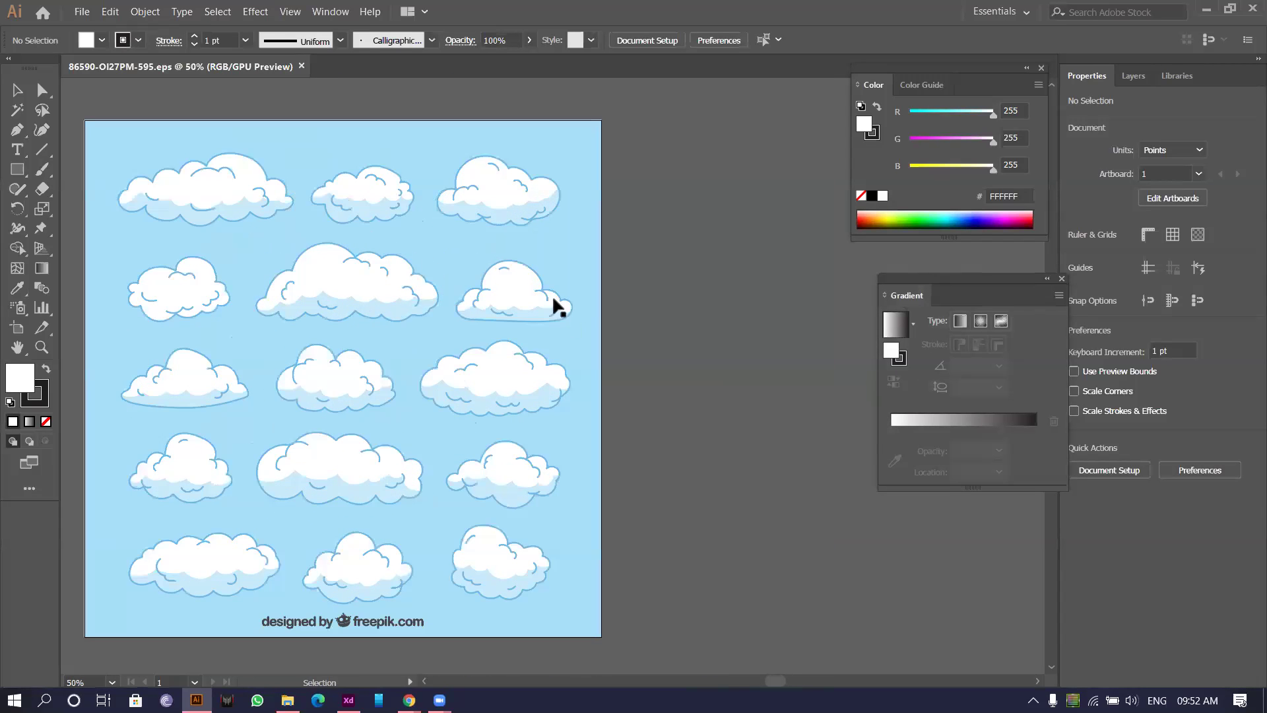
# Ungroup the set of clouds so that each cloud can be selected separately.
pyautogui.click(511, 304)
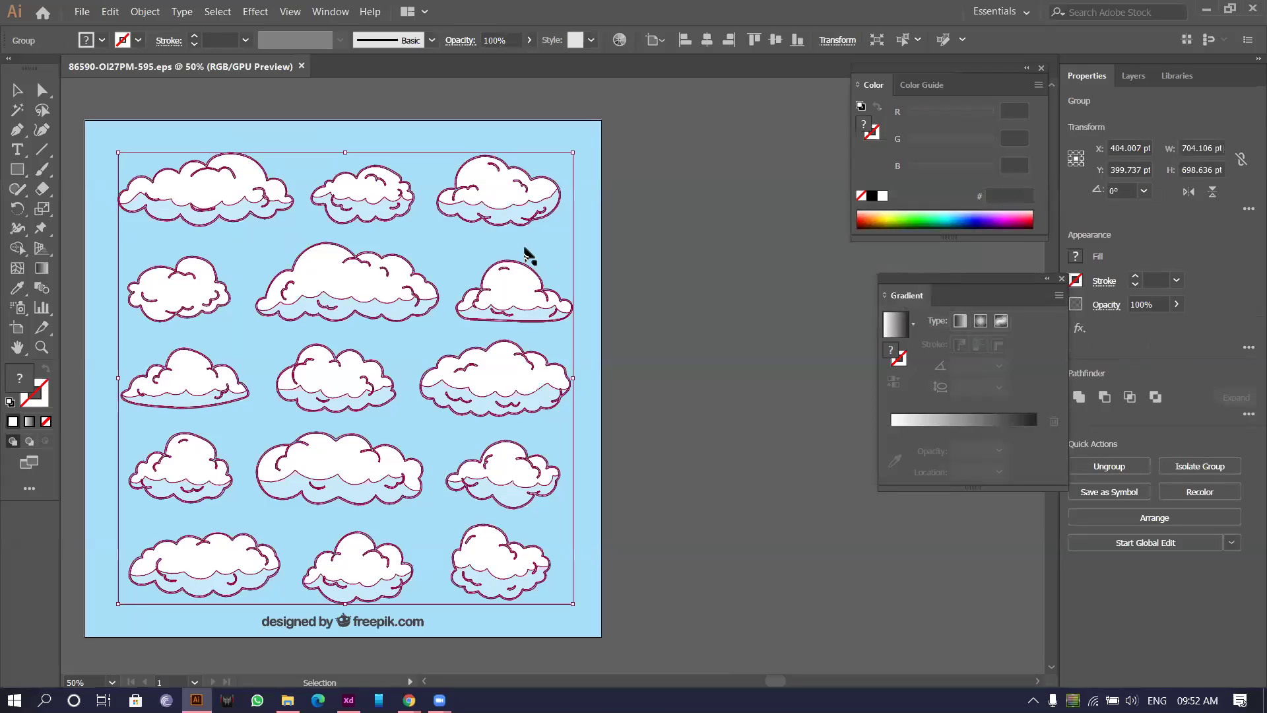
pyautogui.press('ctrl')
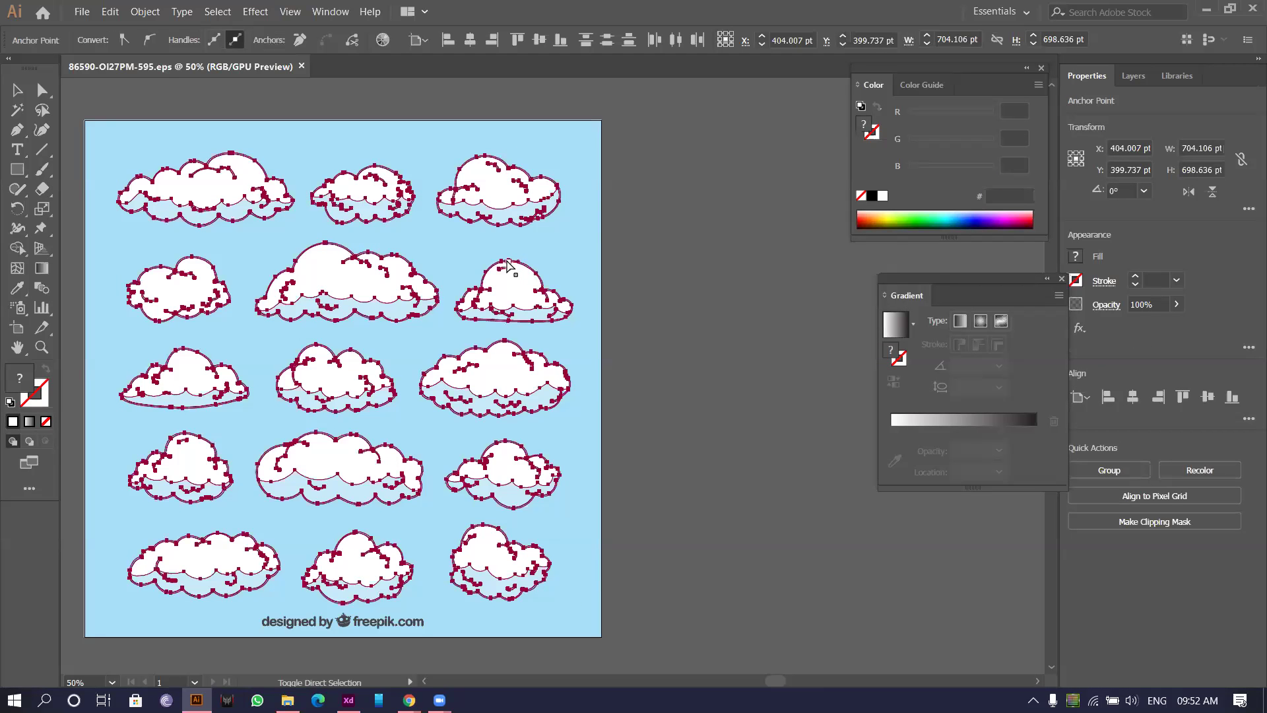
pyautogui.hotkey('ctrl', 'shift', 'g')
pyautogui.click(626, 217)
pyautogui.hotkey('ctrl', 'a')
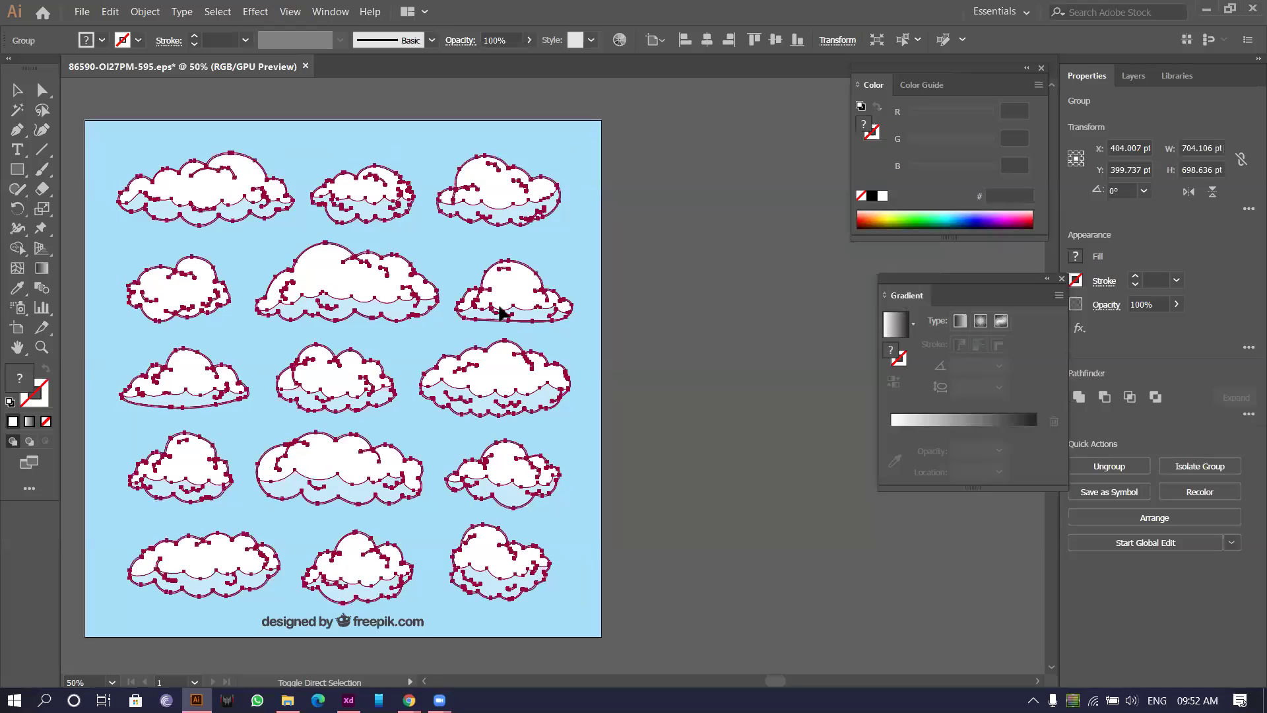
# Copy the flat-based cloud at the right of the second row and paste it into the 404 document in Adobe XD.
pyautogui.click(496, 298)
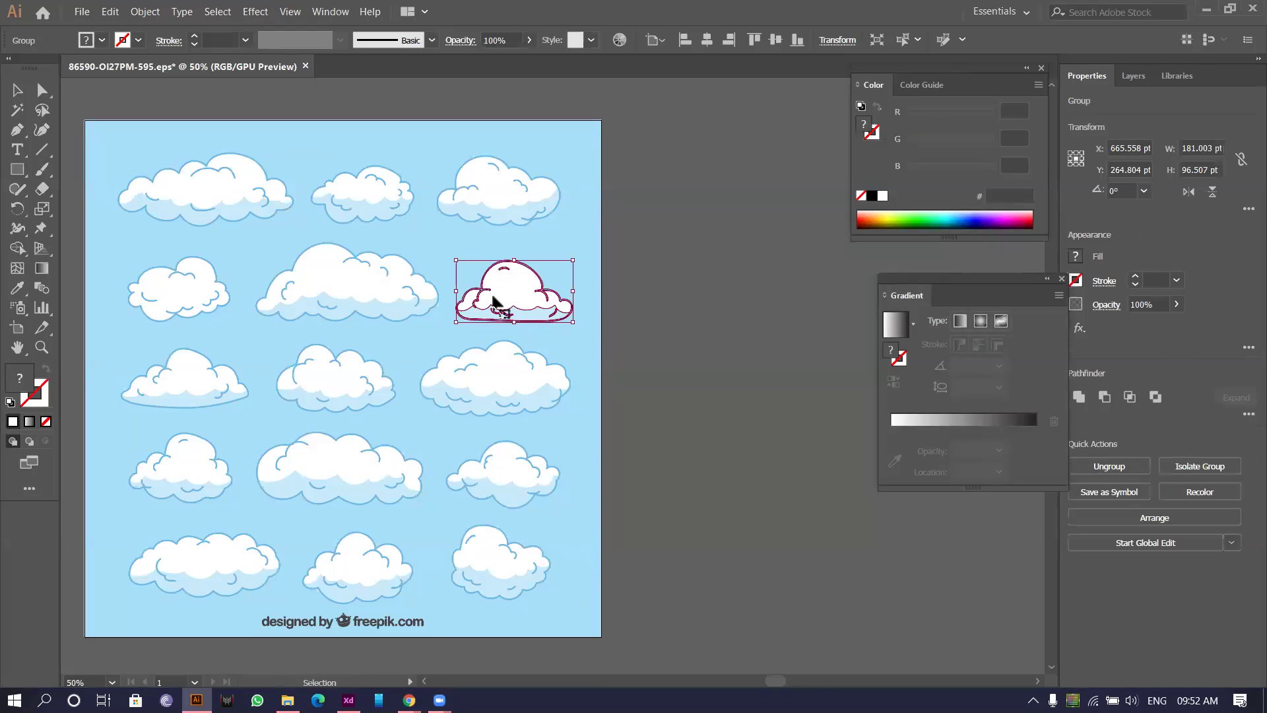
pyautogui.press('a')
pyautogui.press('v')
pyautogui.hotkey('alt', 'Tab')
pyautogui.hotkey('alt', 'Tab')
pyautogui.hotkey('alt', 'Tab')
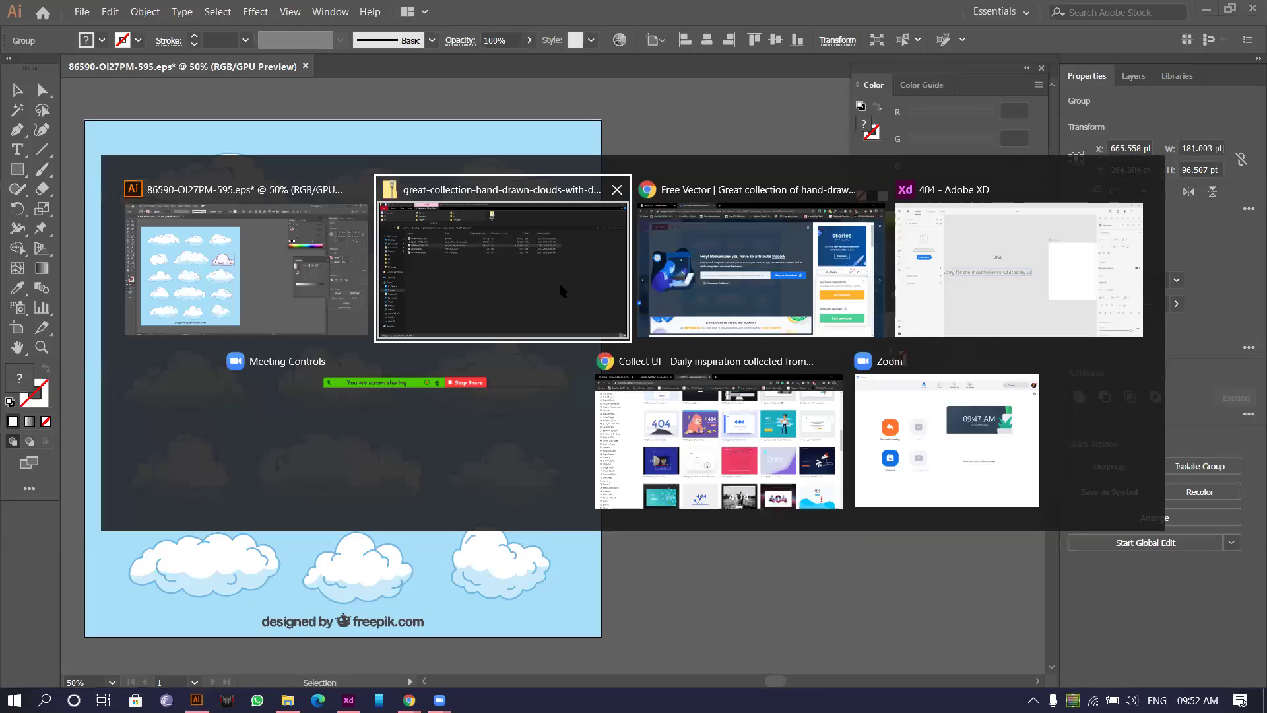
pyautogui.click(497, 406)
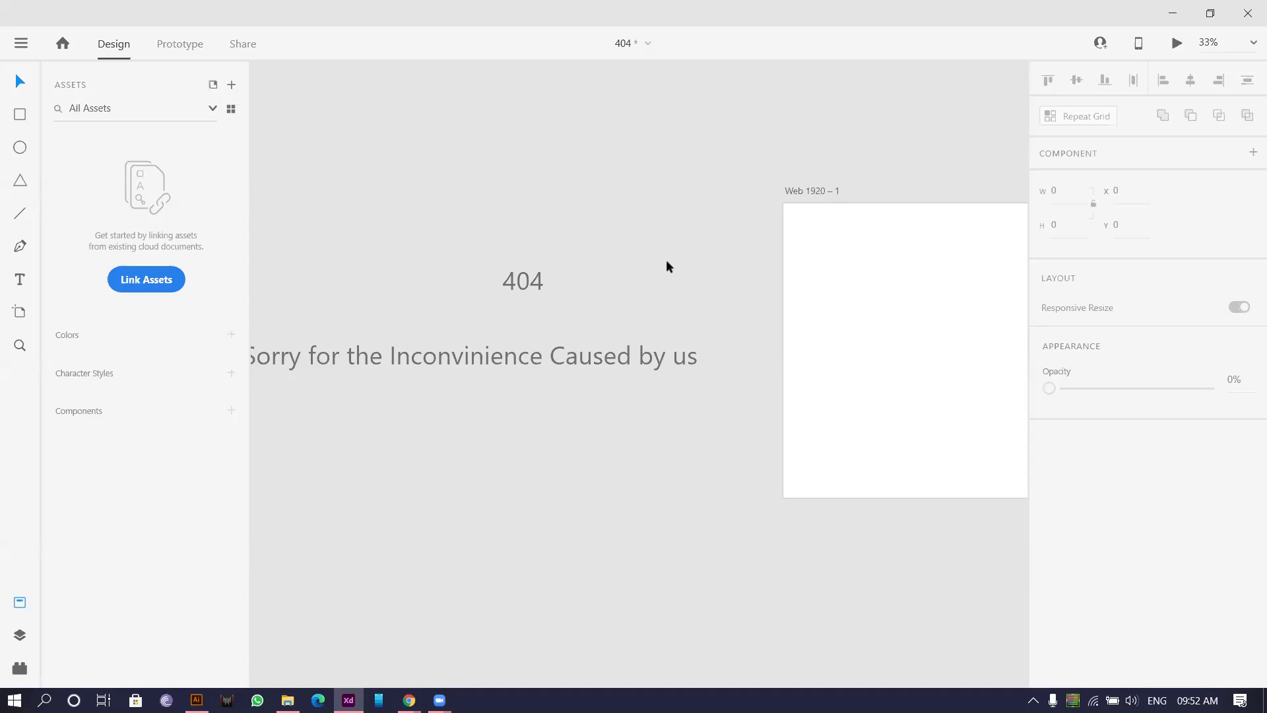
pyautogui.scroll(-3, 670, 278)
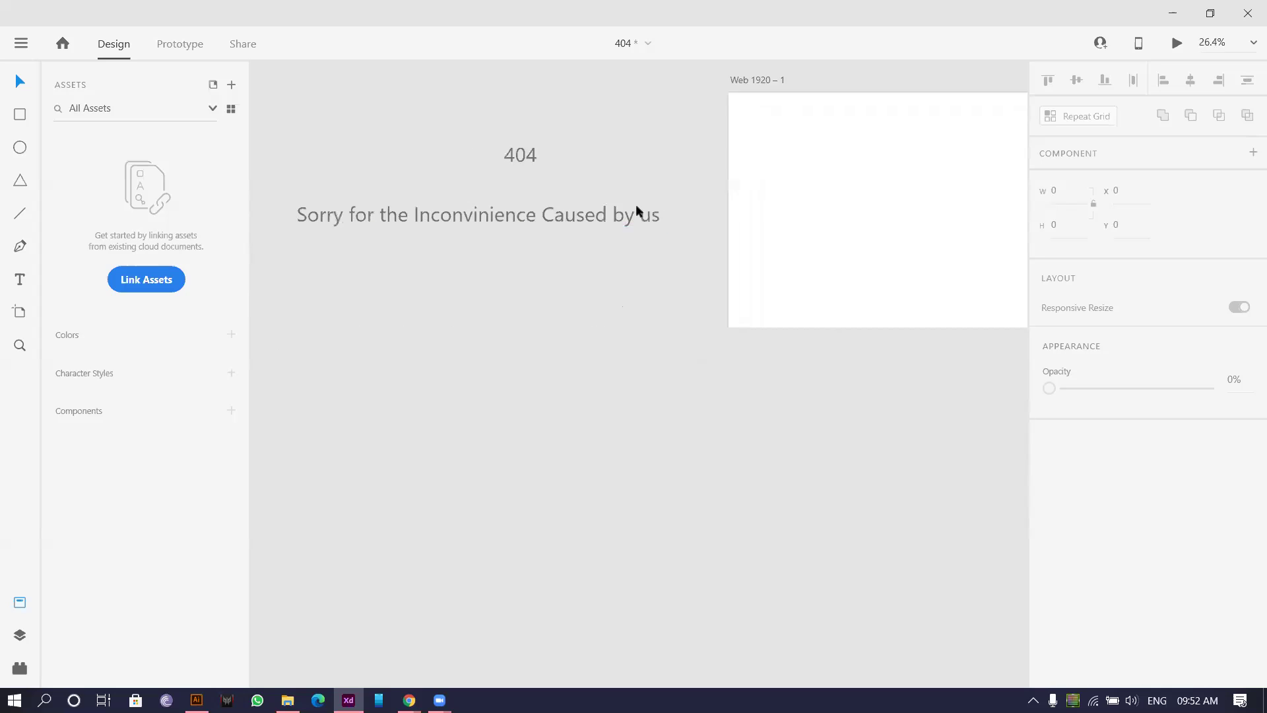
pyautogui.scroll(-4, 637, 206)
pyautogui.rightClick(589, 302)
pyautogui.click(628, 375)
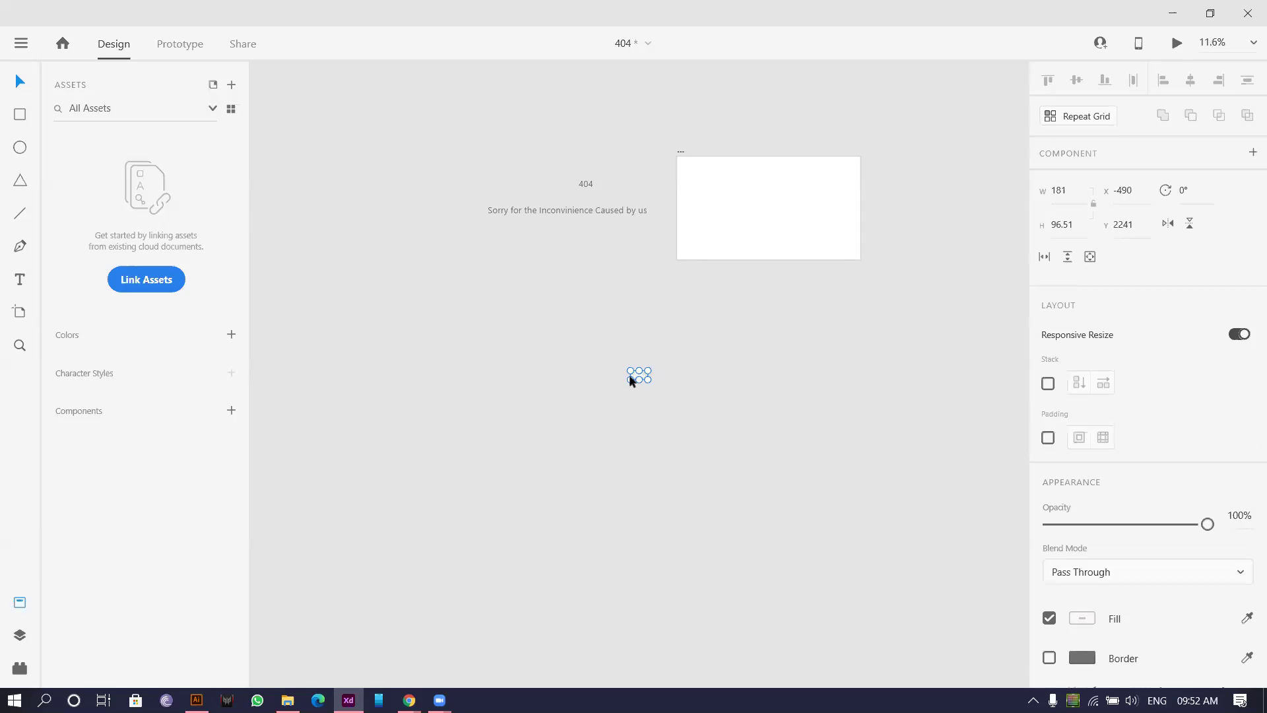
# Move the pasted cloud onto the lower left area of the Web 1920 – 1 artboard, at about X 341, Y 643.
pyautogui.scroll(2, 644, 385)
pyautogui.scroll(4, 624, 441)
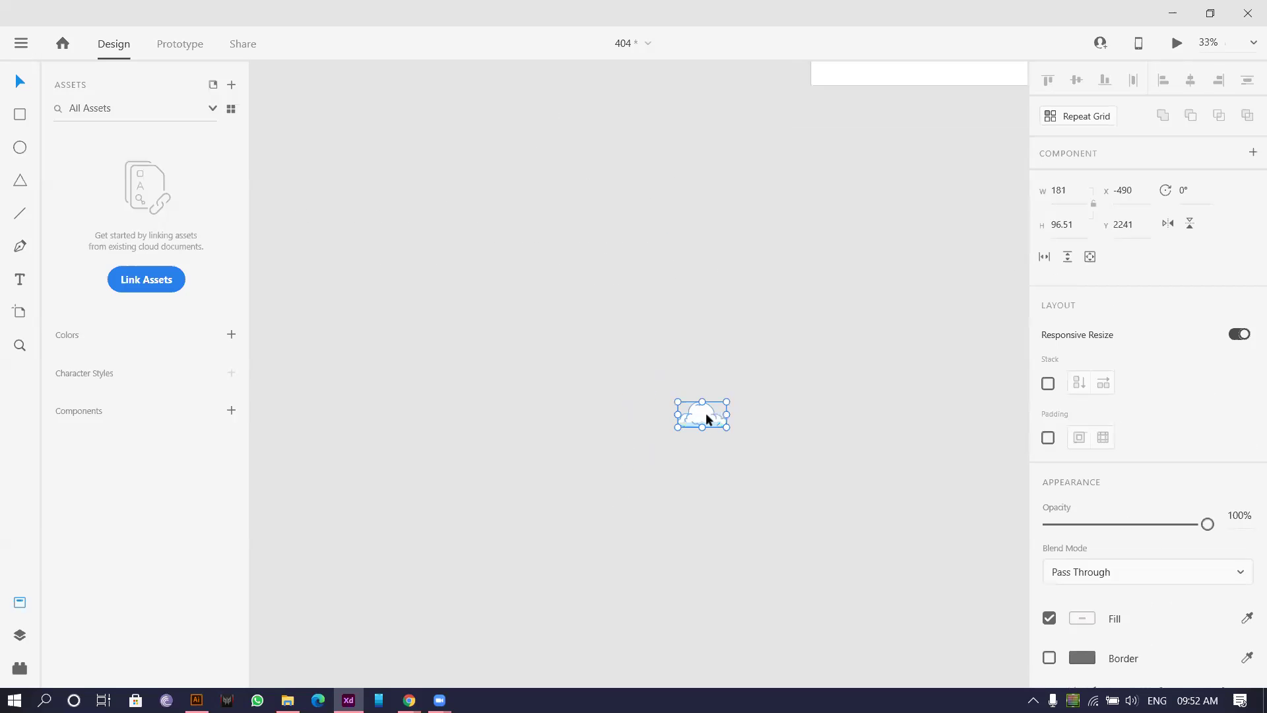
pyautogui.moveTo(706, 414); pyautogui.dragTo(934, 136)
pyautogui.moveTo(812, 136); pyautogui.dragTo(426, 181)
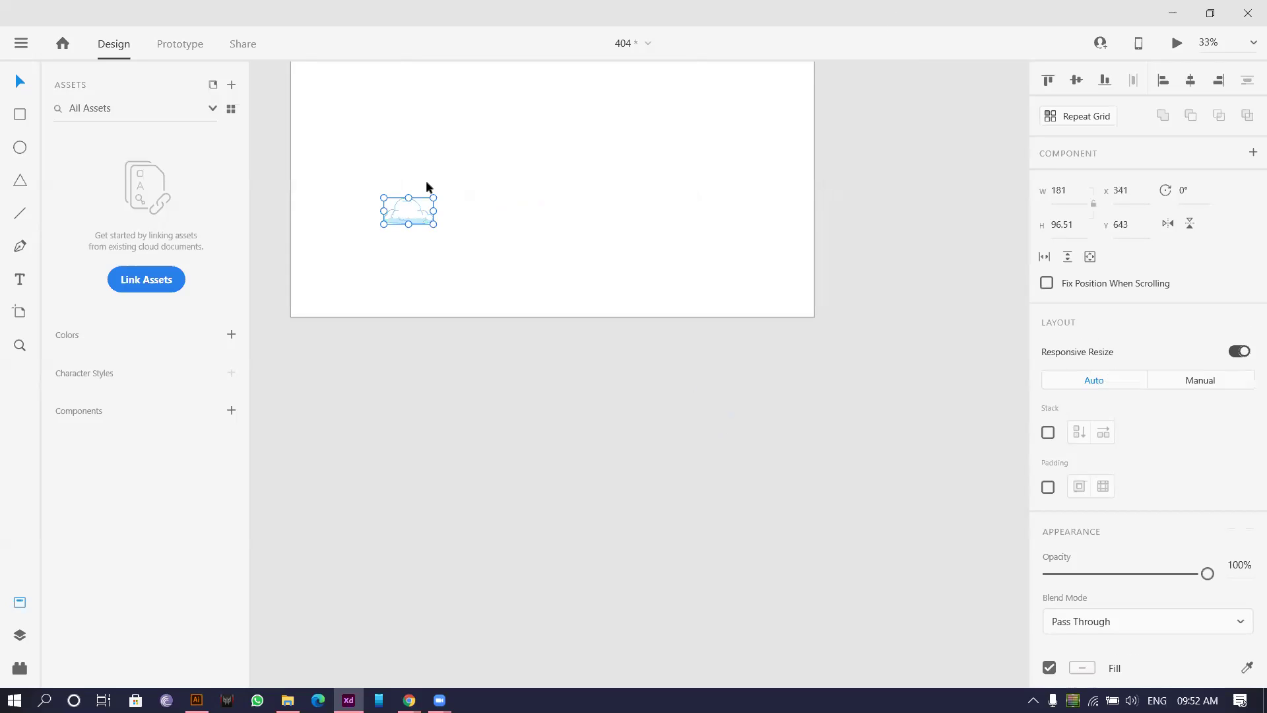
# Enter the cloud group and shift its light-blue base shading slightly down and left, to about X 339, Y 717.
pyautogui.scroll(8, 426, 180)
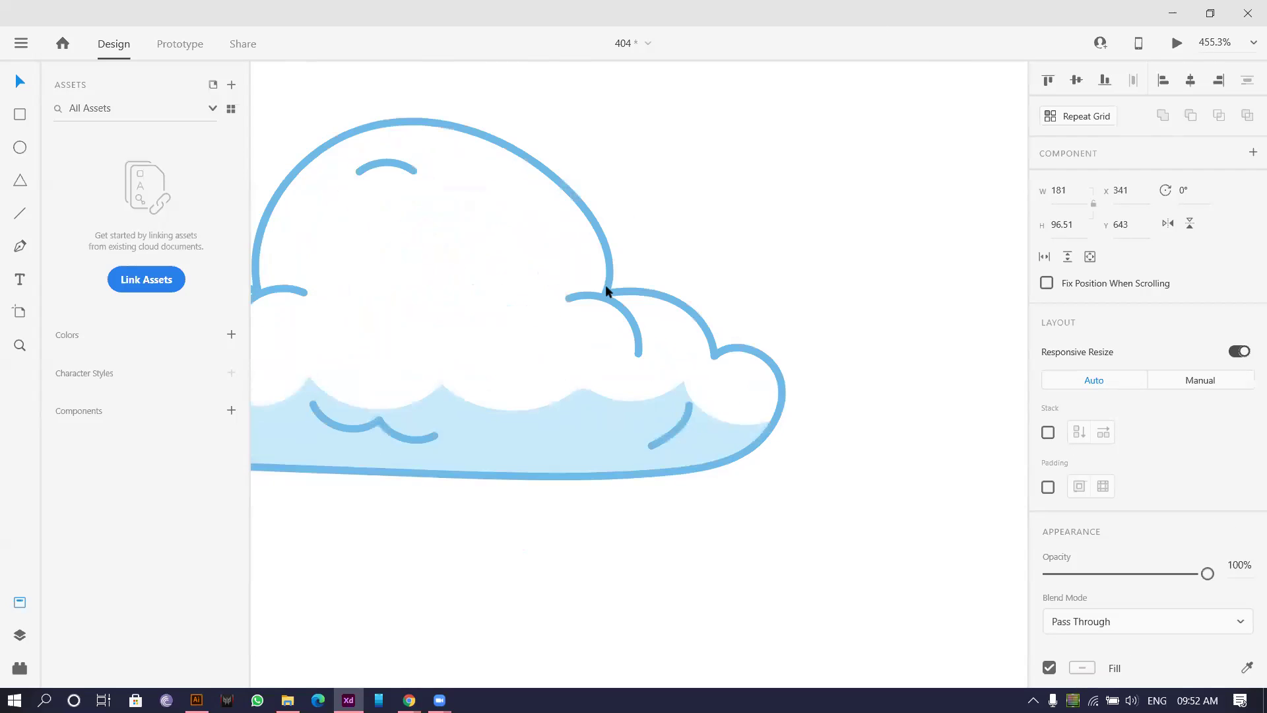
pyautogui.doubleClick(608, 291)
pyautogui.click(449, 300)
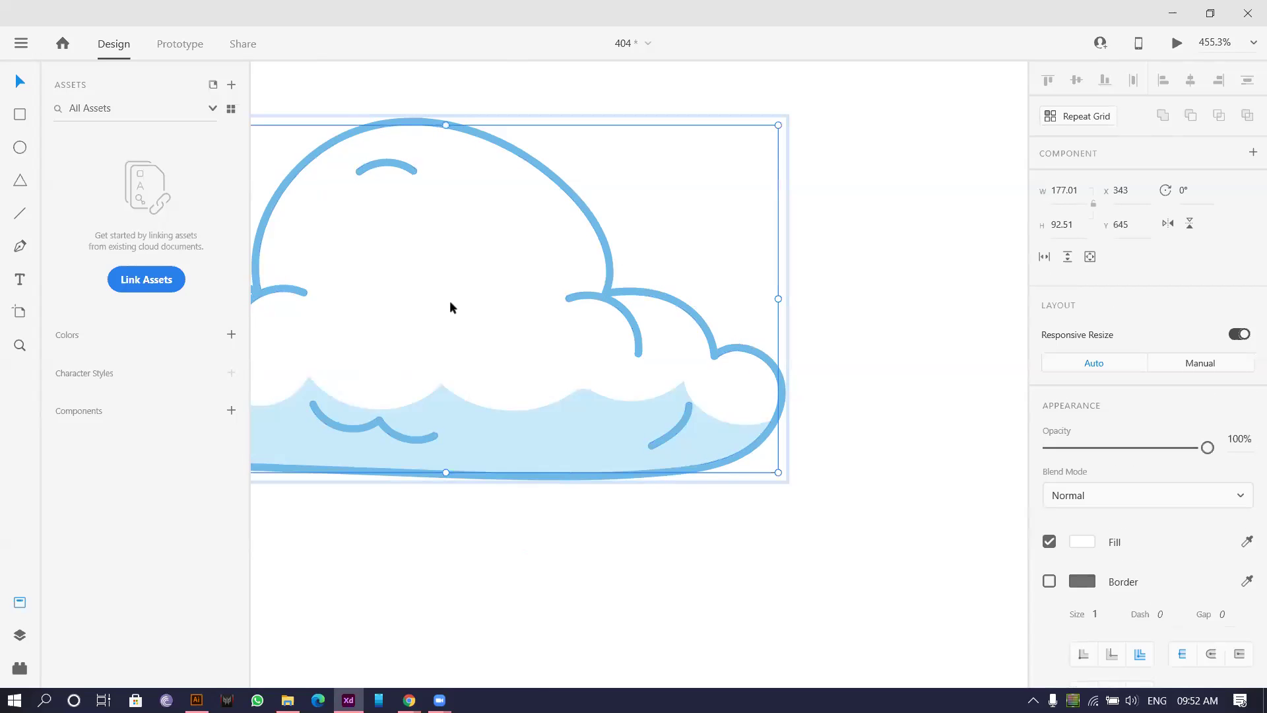
pyautogui.click(597, 298)
pyautogui.doubleClick(422, 358)
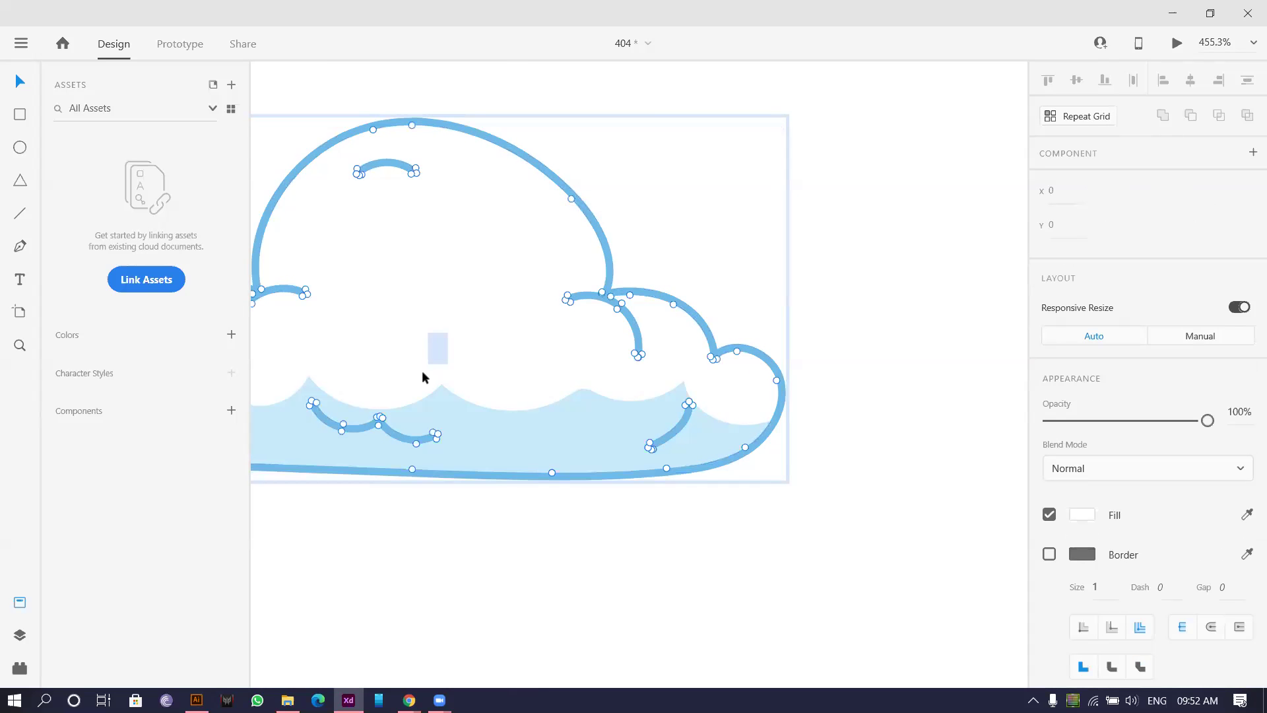
pyautogui.click(497, 430)
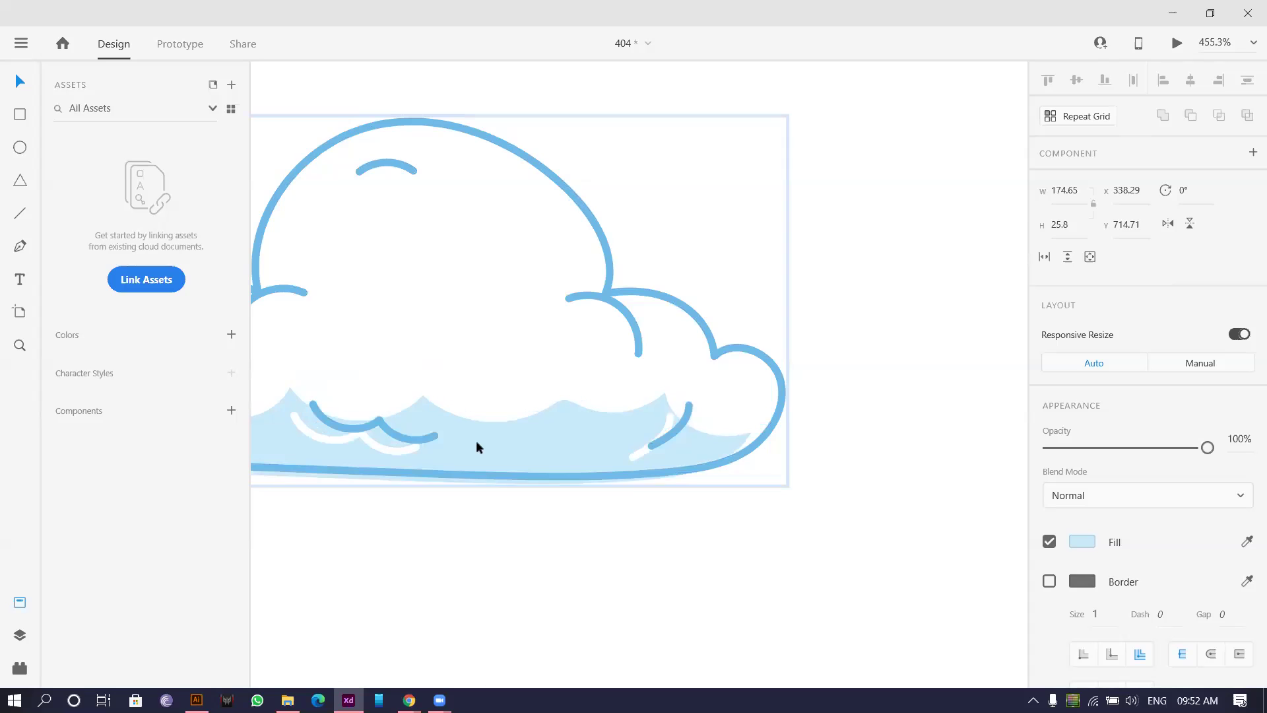
pyautogui.press('Escape')
pyautogui.press('Escape')
# Examine the cloud's outline, white body and shifted light-blue shading up close, and deselect the graphic.
pyautogui.scroll(-5, 512, 325)
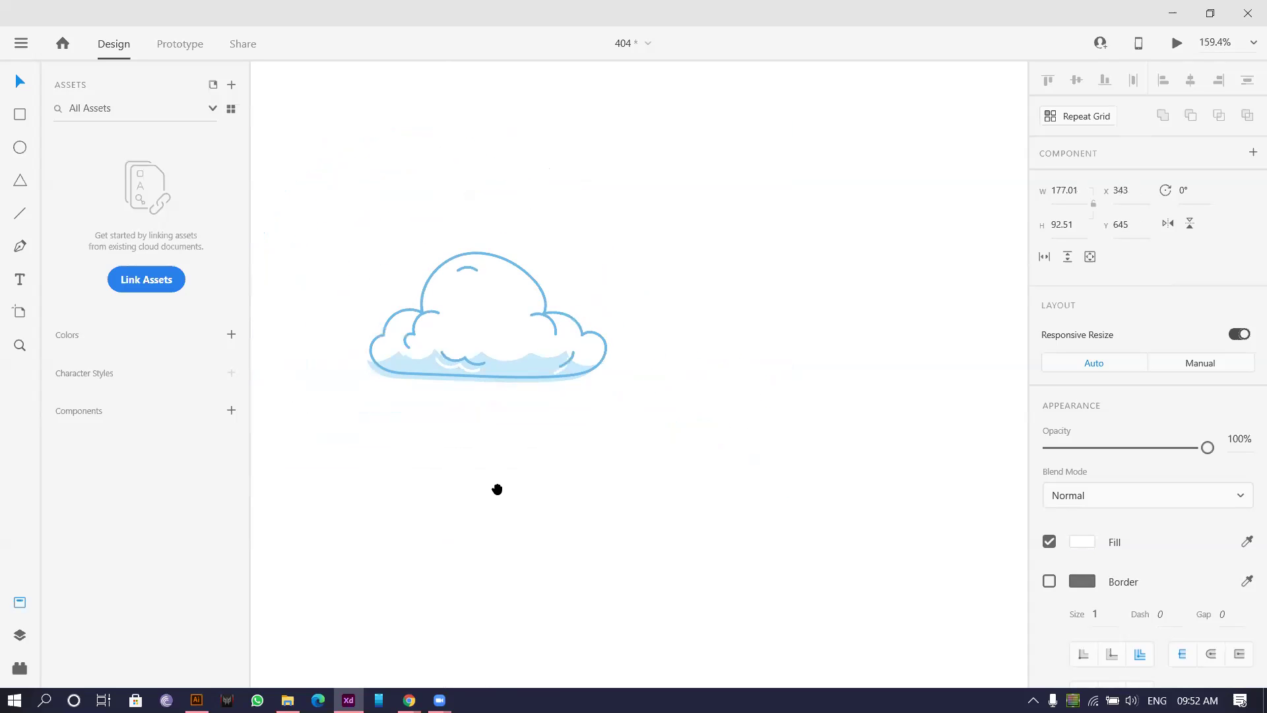
pyautogui.scroll(4, 367, 354)
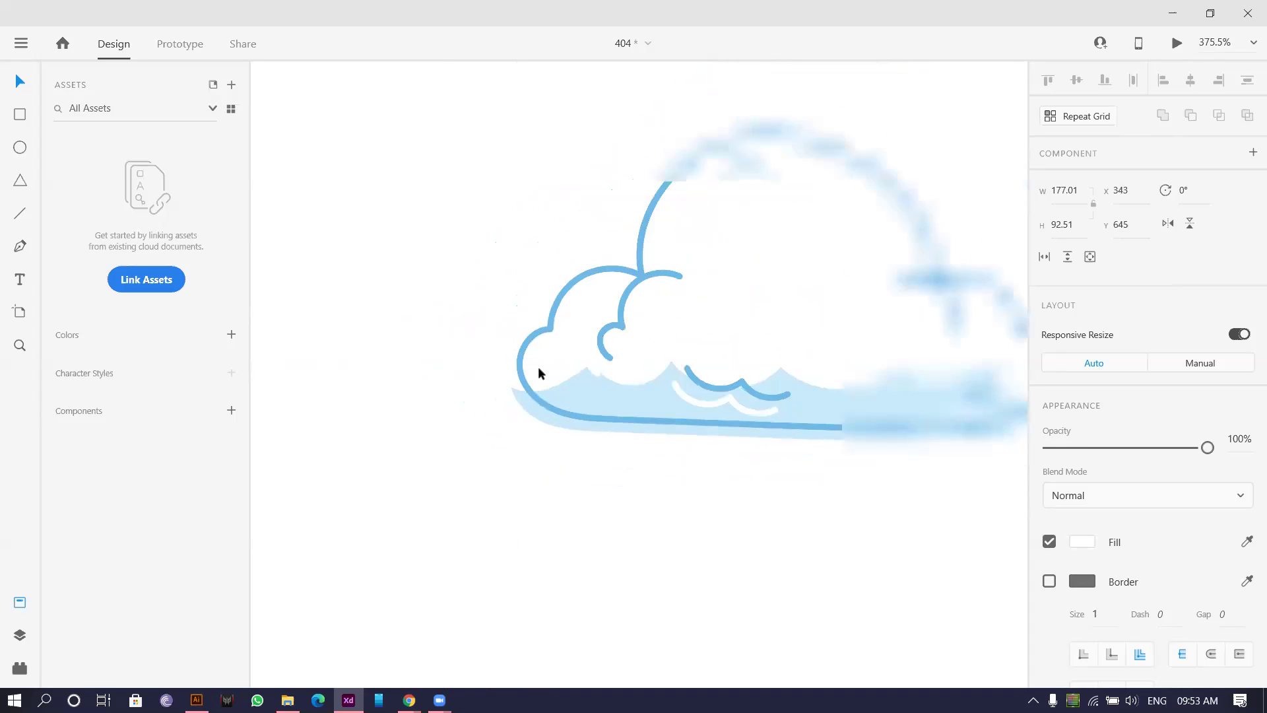
pyautogui.scroll(2, 497, 422)
pyautogui.doubleClick(493, 399)
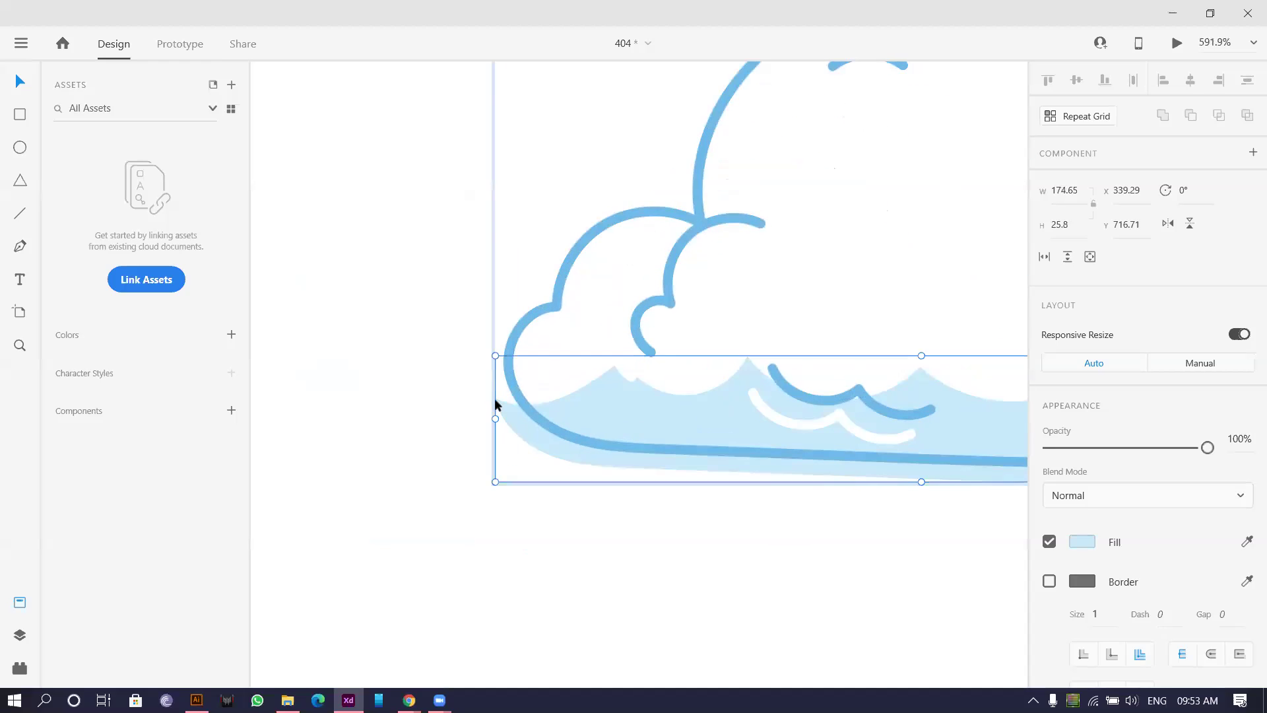
pyautogui.doubleClick(495, 400)
pyautogui.click(692, 328)
pyautogui.scroll(-4, 692, 328)
pyautogui.moveTo(759, 475); pyautogui.dragTo(596, 466)
pyautogui.scroll(-1, 597, 466)
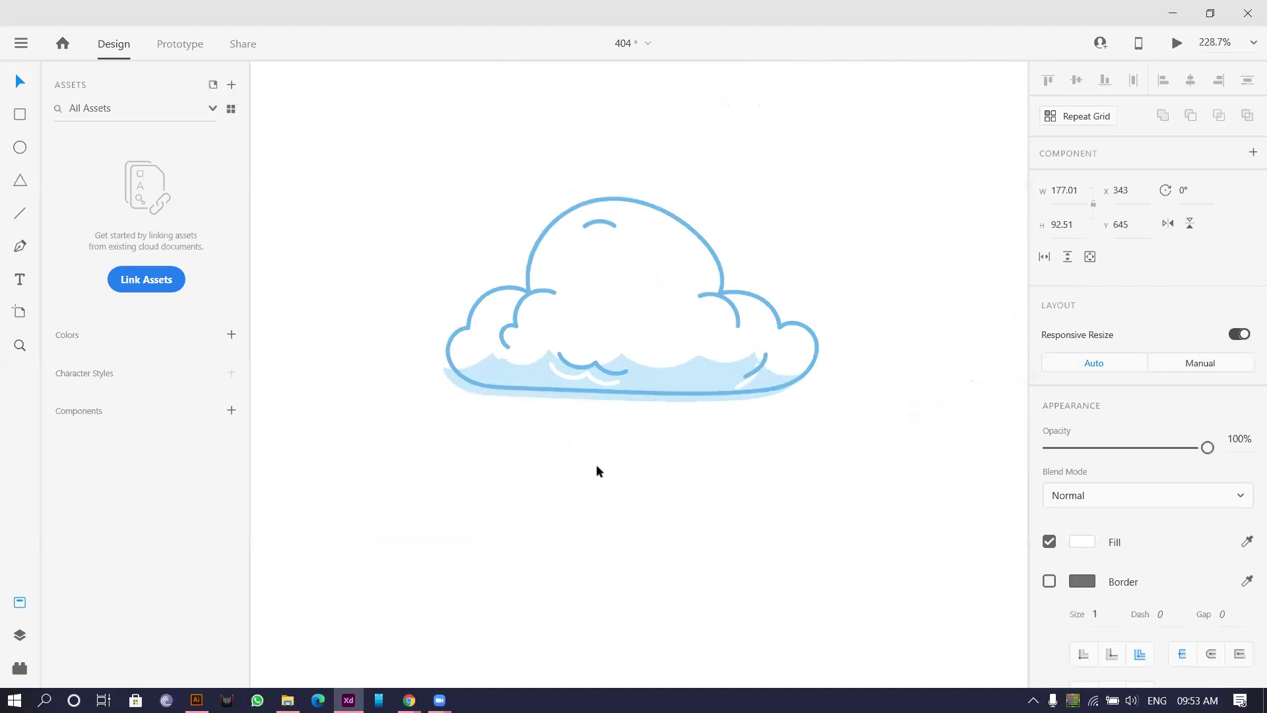
pyautogui.scroll(-3, 597, 472)
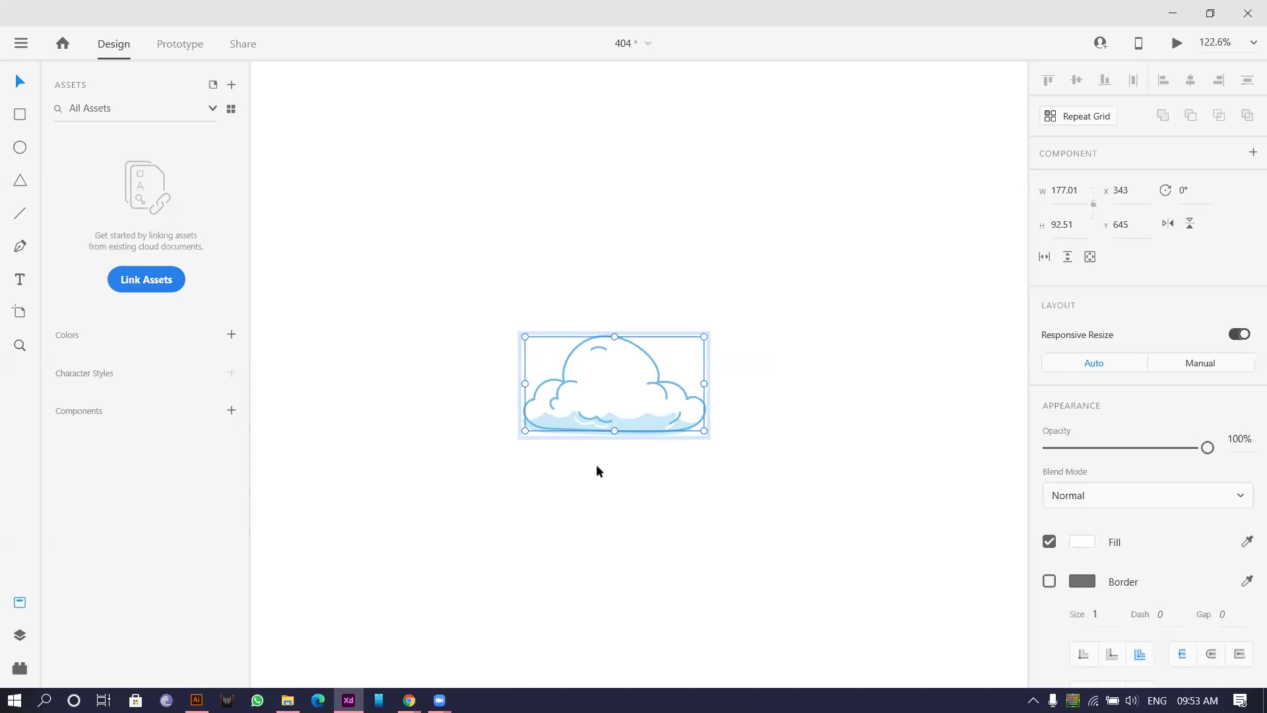
pyautogui.click(568, 485)
pyautogui.scroll(-2, 568, 485)
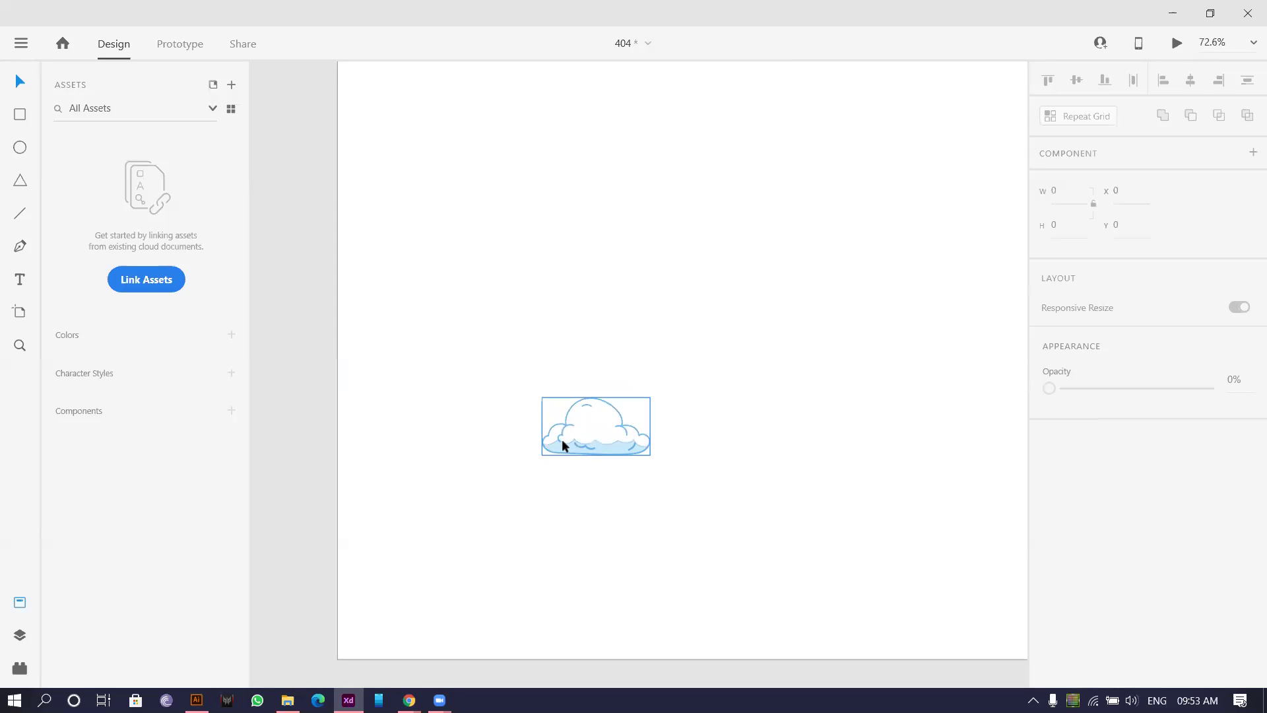
# Draw a circle about 112 by 112 on the pasteboard above the artboard.
pyautogui.scroll(-2, 596, 446)
pyautogui.scroll(1, 561, 377)
pyautogui.scroll(2, 521, 398)
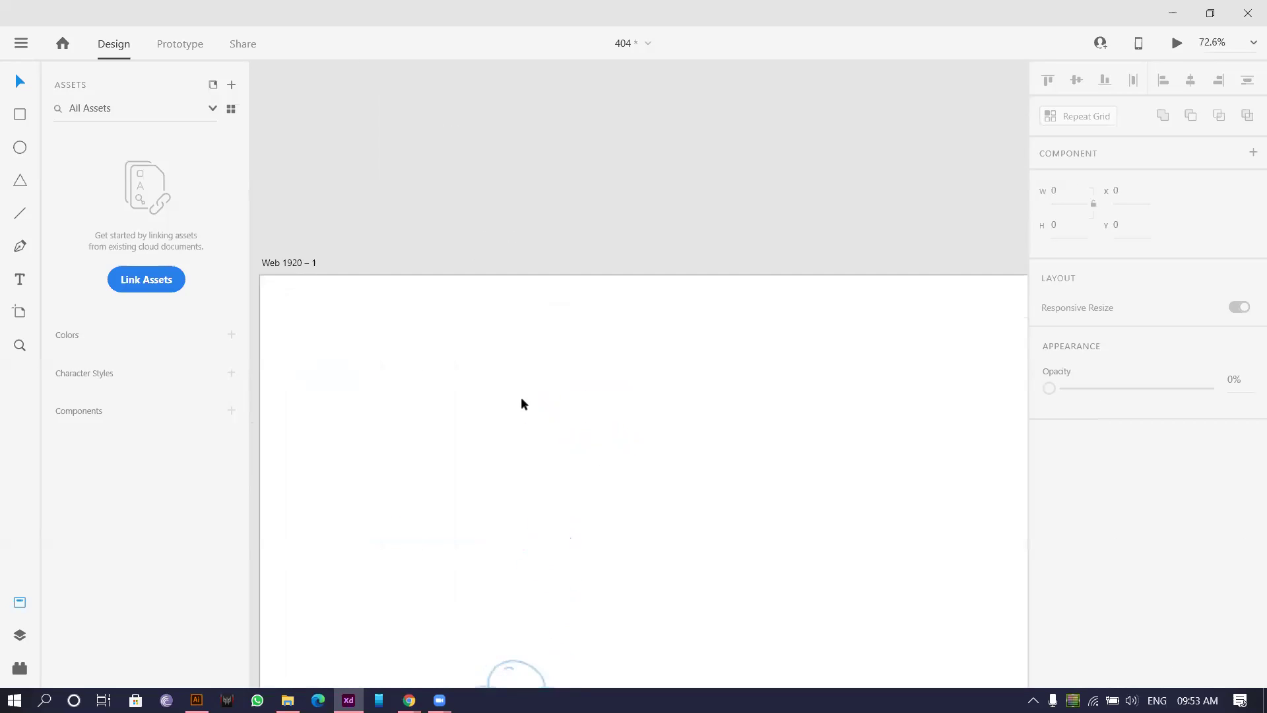
pyautogui.scroll(-3, 501, 500)
pyautogui.moveTo(546, 338); pyautogui.dragTo(448, 304)
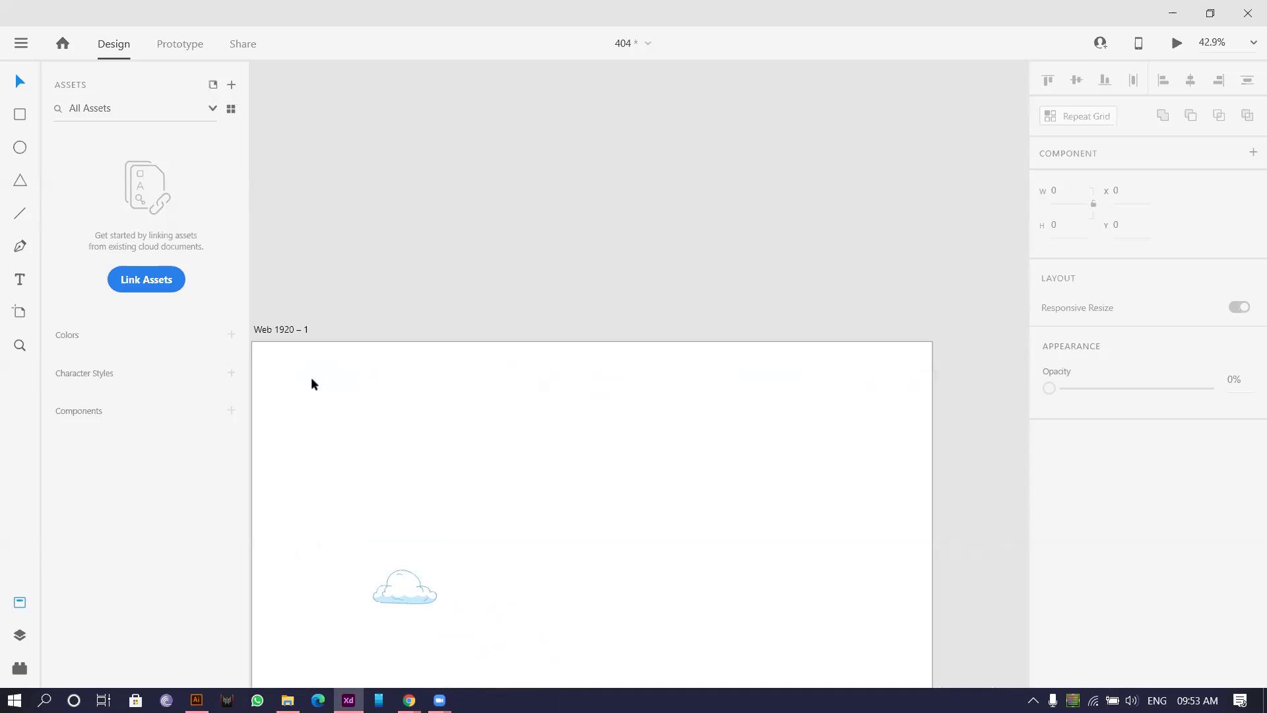
pyautogui.click(19, 148)
pyautogui.moveTo(400, 164); pyautogui.dragTo(440, 204)
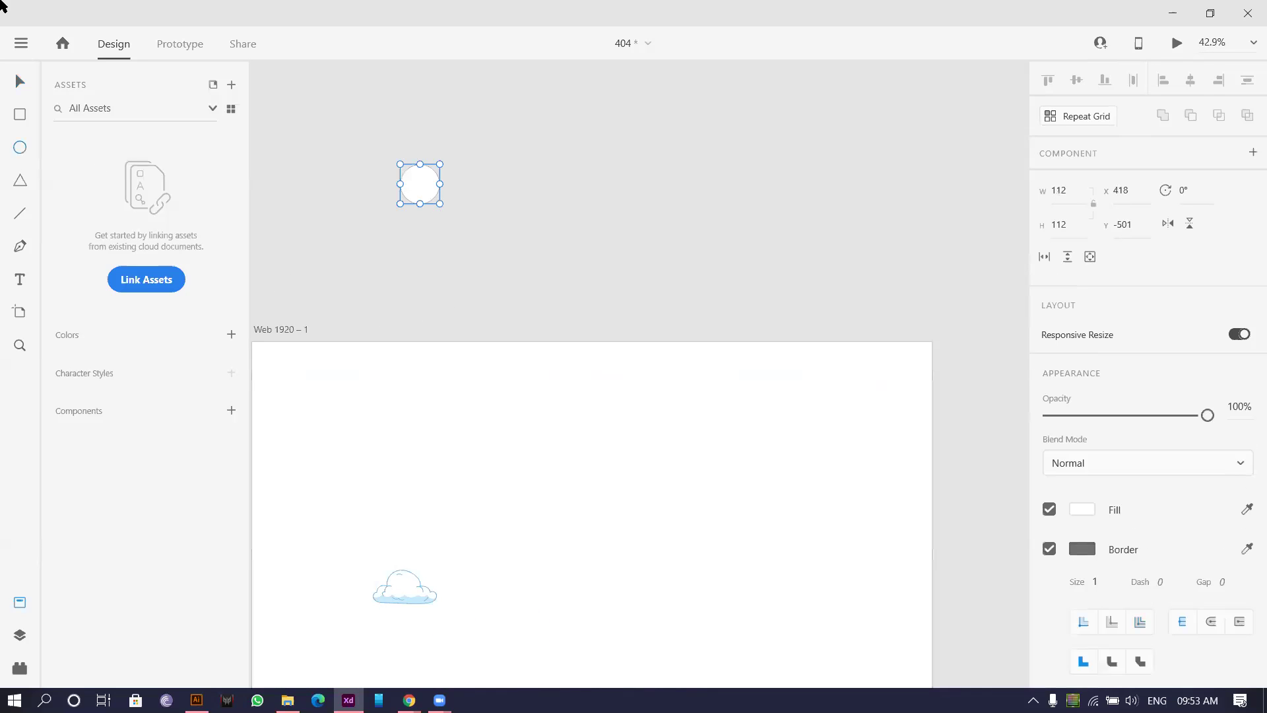
pyautogui.click(19, 81)
# Duplicate the circle to form a two-by-two grid of four evenly spaced circles.
pyautogui.scroll(6, 614, 234)
pyautogui.moveTo(568, 207); pyautogui.dragTo(920, 249)
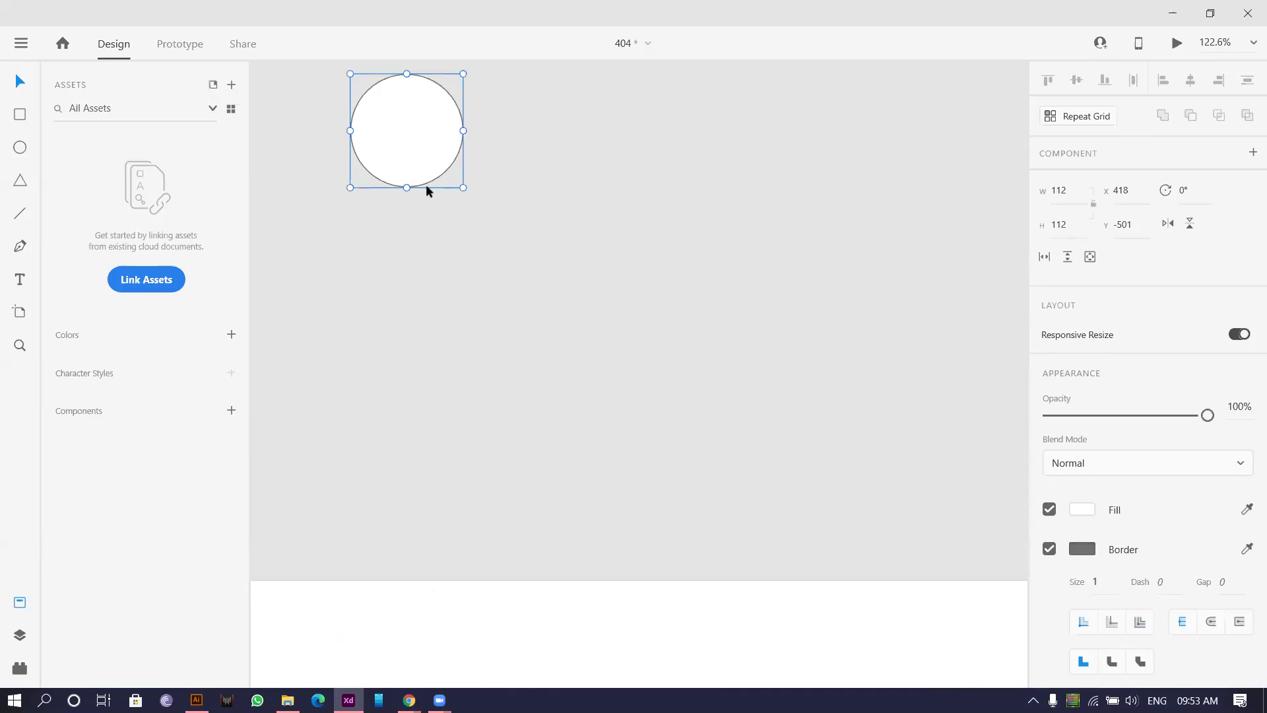
pyautogui.moveTo(423, 182); pyautogui.dragTo(547, 270)
pyautogui.click(388, 163)
pyautogui.keyDown('shift'); pyautogui.click(398, 270); pyautogui.keyUp('shift')
pyautogui.click(390, 390)
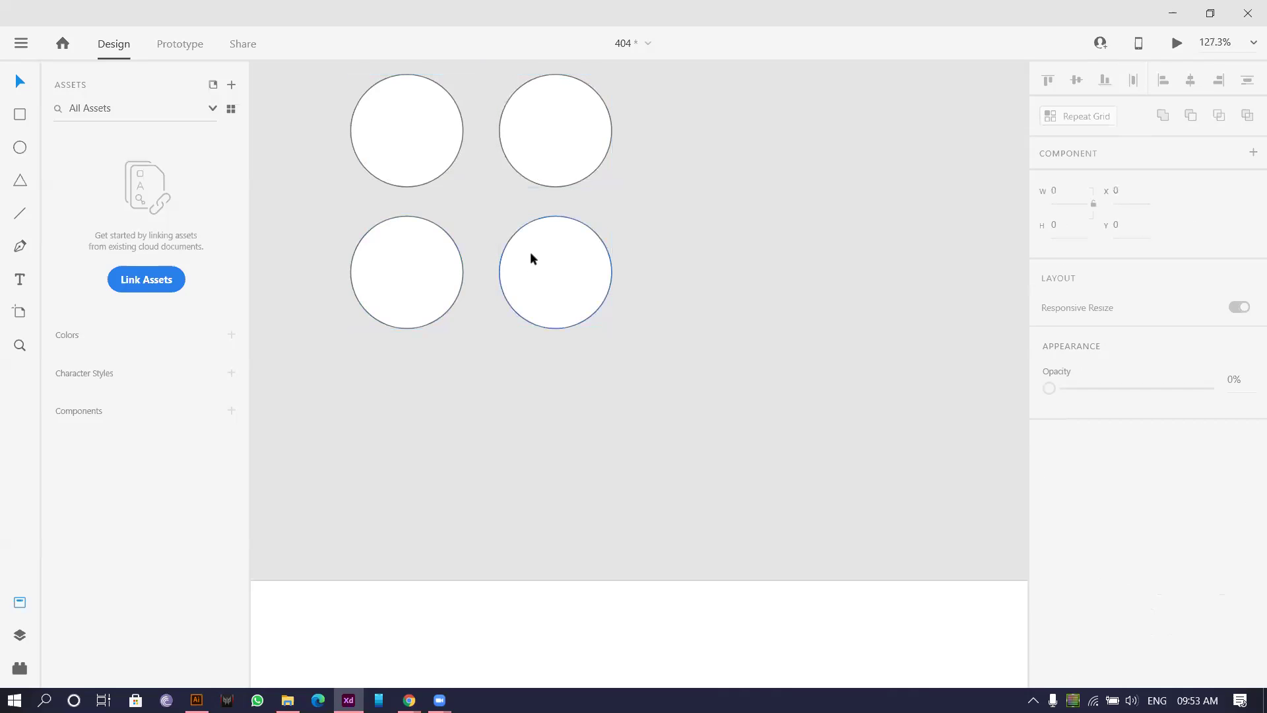
pyautogui.scroll(3, 531, 253)
pyautogui.scroll(-3, 531, 253)
pyautogui.moveTo(487, 108); pyautogui.dragTo(555, 275)
pyautogui.moveTo(554, 276); pyautogui.dragTo(545, 278)
# Fill the upper-left and lower-right circles with pink, about #FF8D8D.
pyautogui.scroll(-2, 672, 215)
pyautogui.click(357, 179)
pyautogui.moveTo(373, 82); pyautogui.dragTo(854, 339)
pyautogui.click(1082, 511)
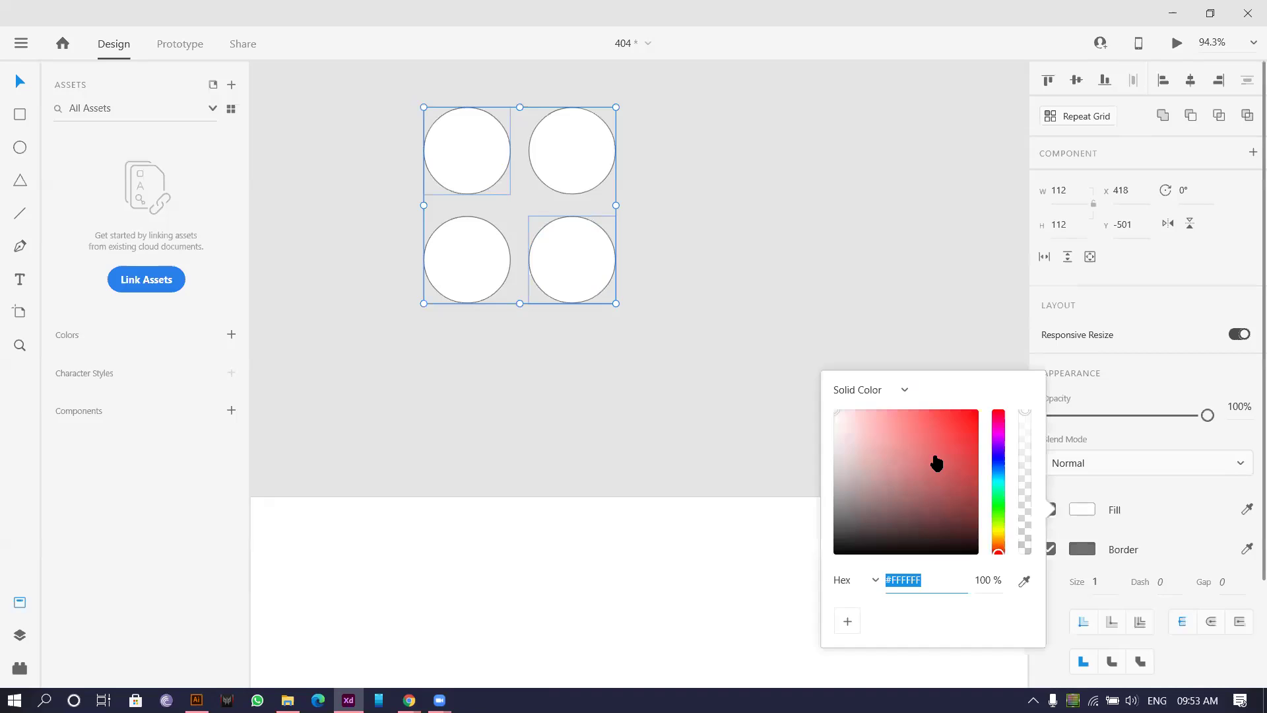
pyautogui.moveTo(880, 420); pyautogui.dragTo(902, 415)
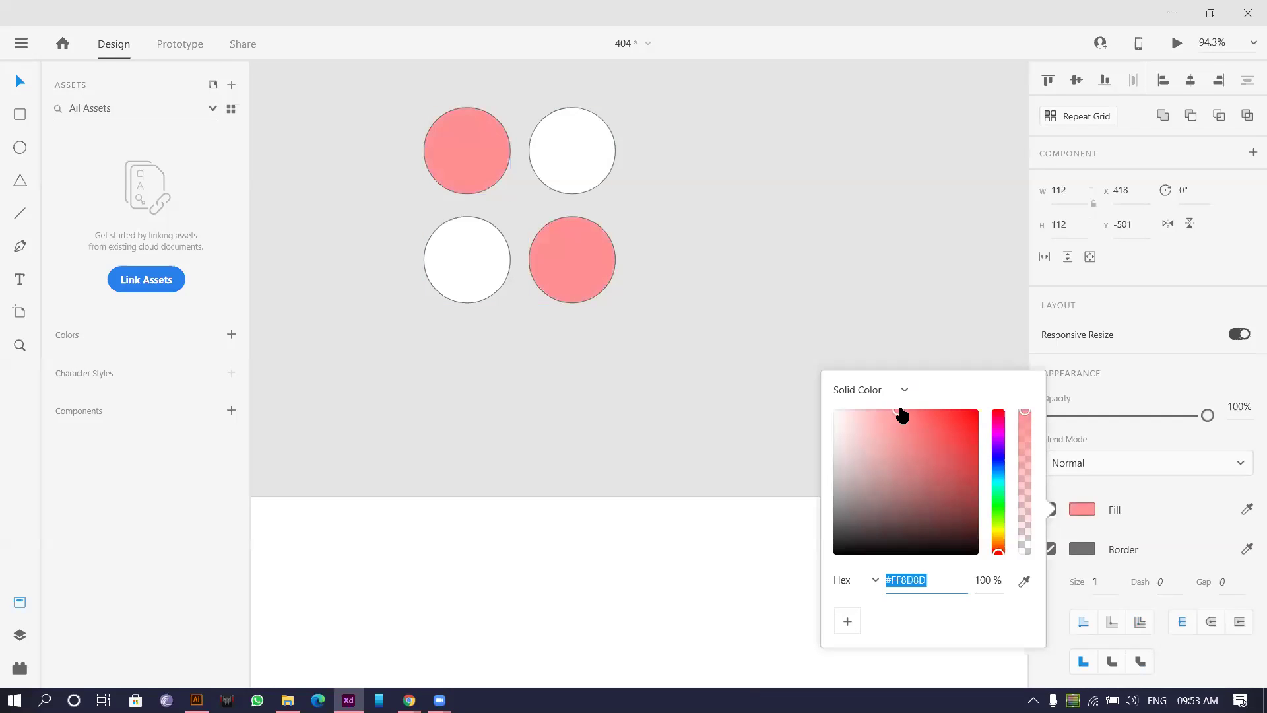
# Fill the other diagonal pair of circles with dark grey and remove the border from all four circles.
pyautogui.click(468, 272)
pyautogui.keyDown('shift'); pyautogui.click(590, 137); pyautogui.keyUp('shift')
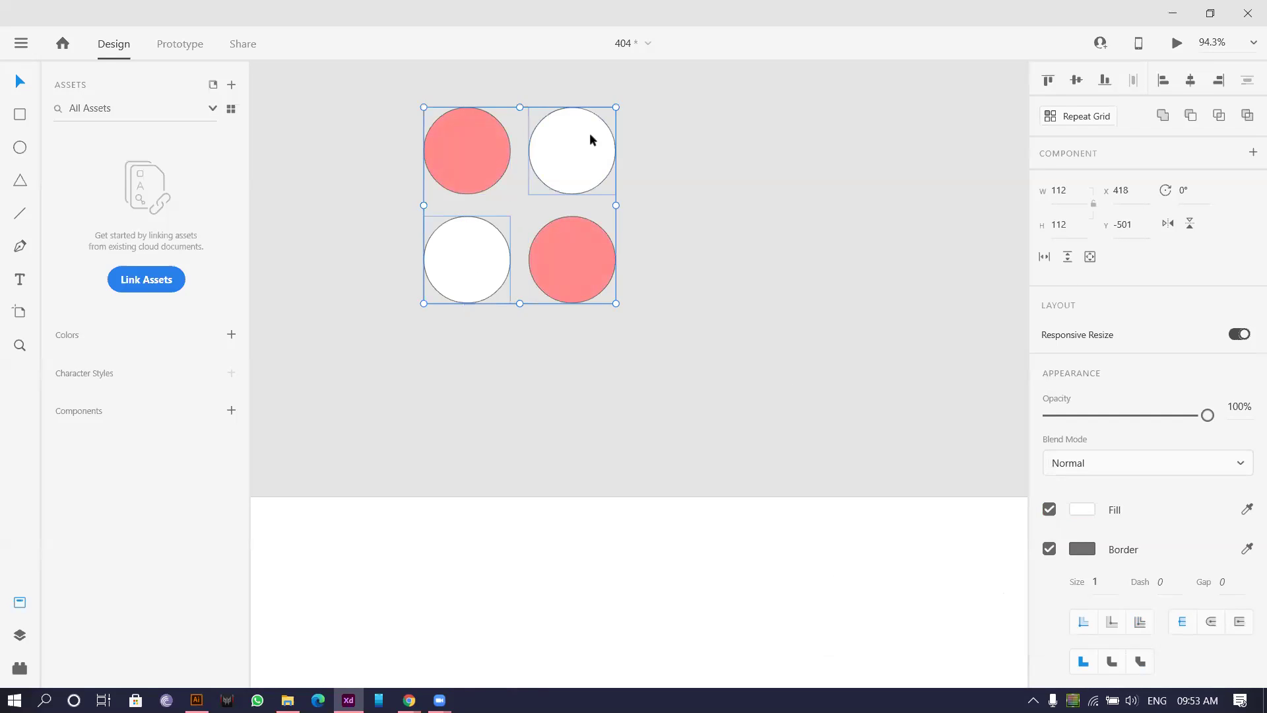
pyautogui.click(1083, 513)
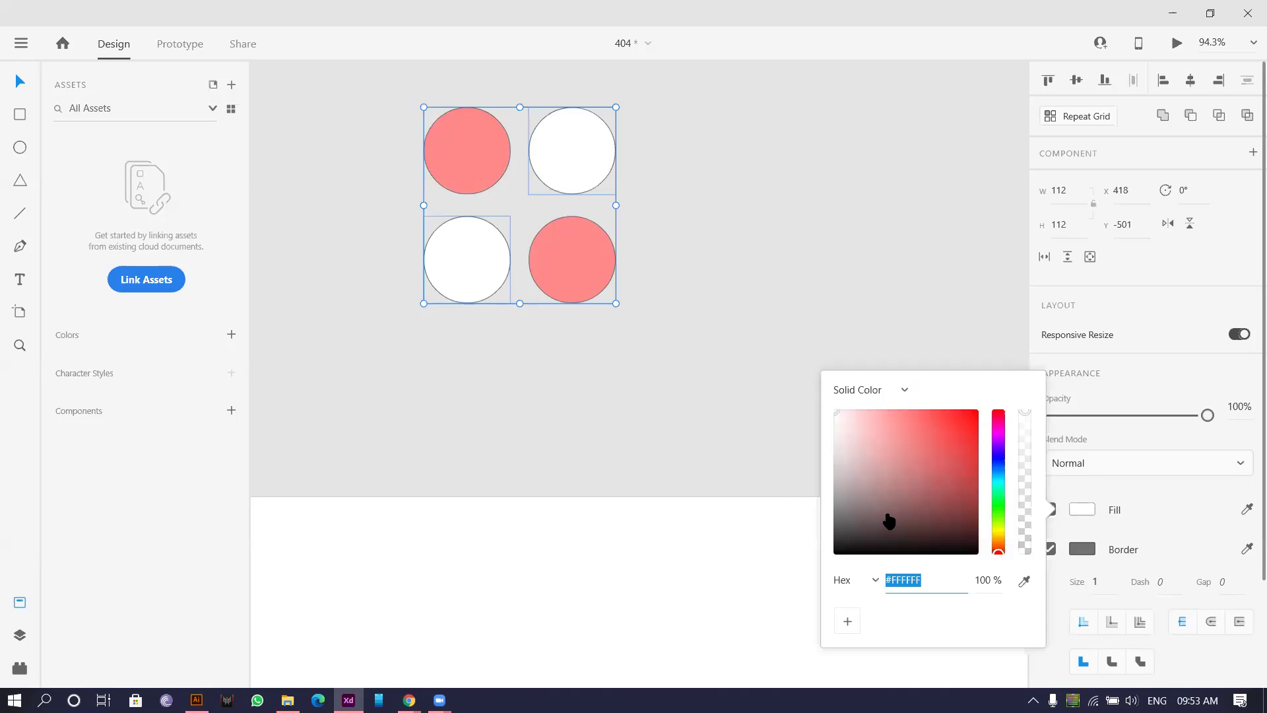
pyautogui.moveTo(886, 520); pyautogui.dragTo(781, 501)
pyautogui.click(580, 414)
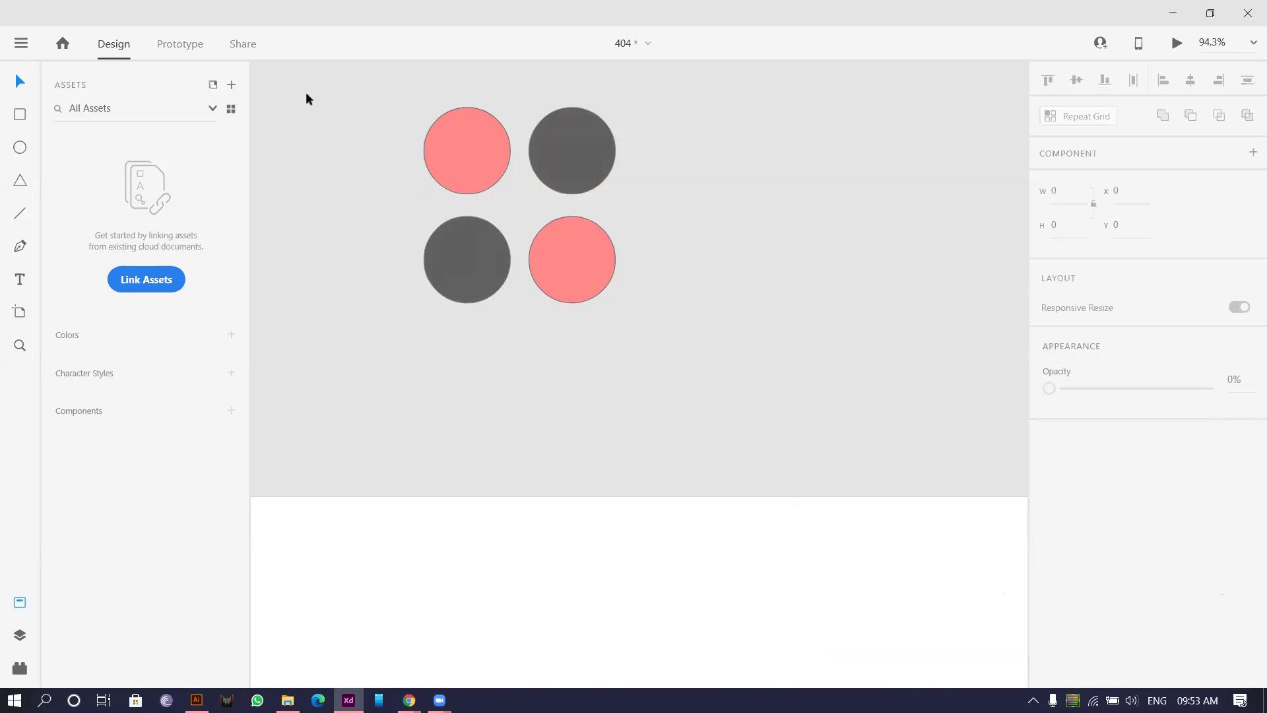
pyautogui.moveTo(305, 97); pyautogui.dragTo(802, 434)
pyautogui.click(1050, 550)
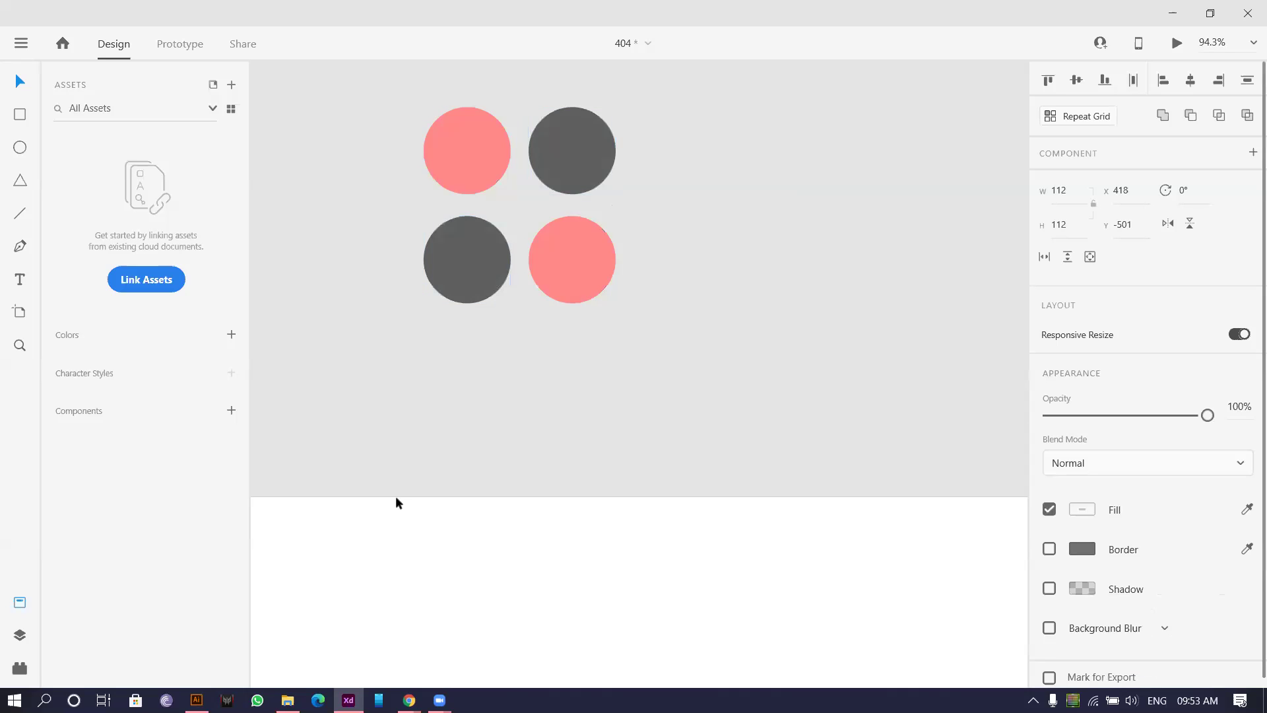
# Move the four circles onto the artboard's upper left corner and scale each to about 24 by 24, starting at X 119, Y 27.
pyautogui.moveTo(466, 154); pyautogui.dragTo(547, 283)
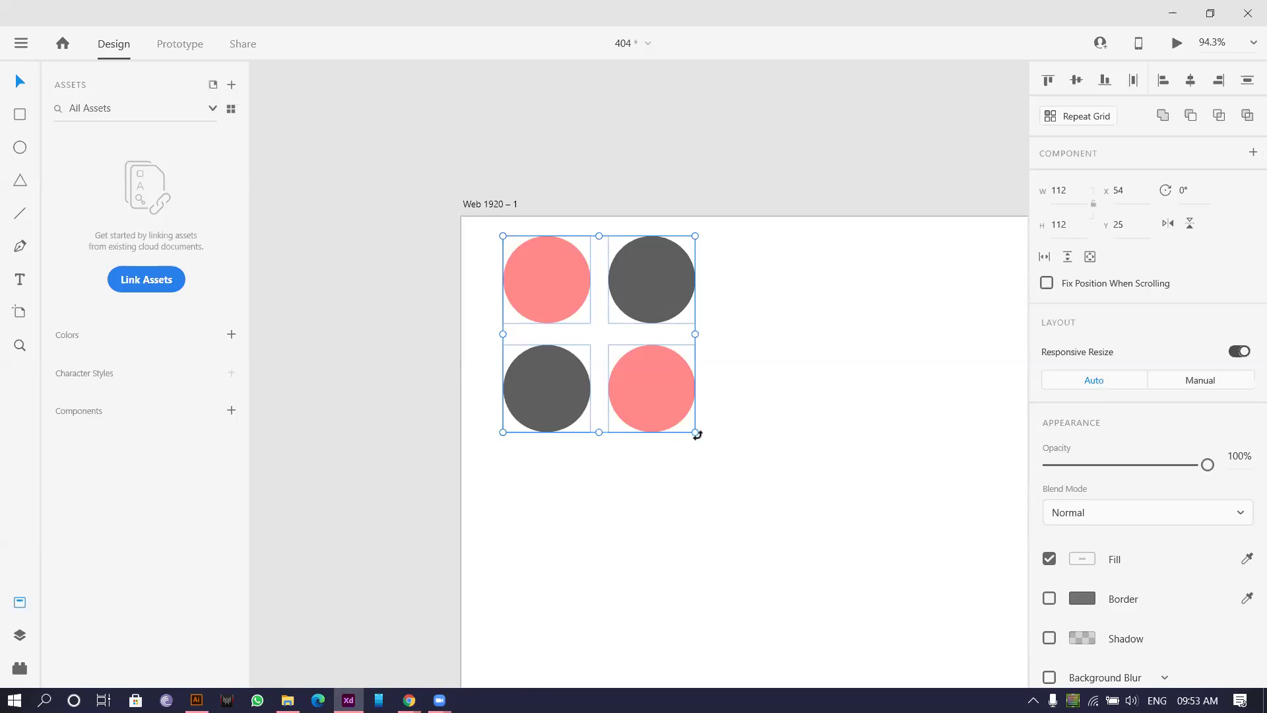
pyautogui.moveTo(682, 423); pyautogui.dragTo(571, 278)
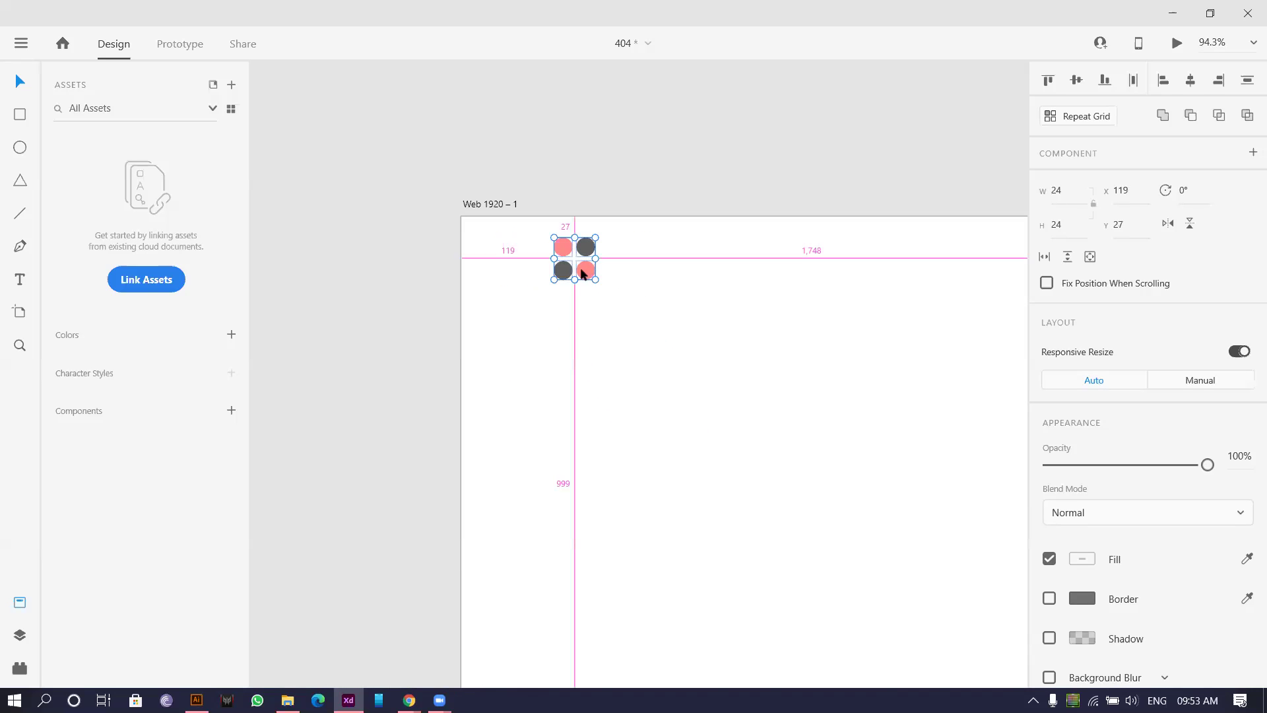
pyautogui.scroll(5, 568, 274)
pyautogui.scroll(-1, 263, 109)
pyautogui.moveTo(263, 109); pyautogui.dragTo(386, 85)
pyautogui.scroll(-3, 387, 85)
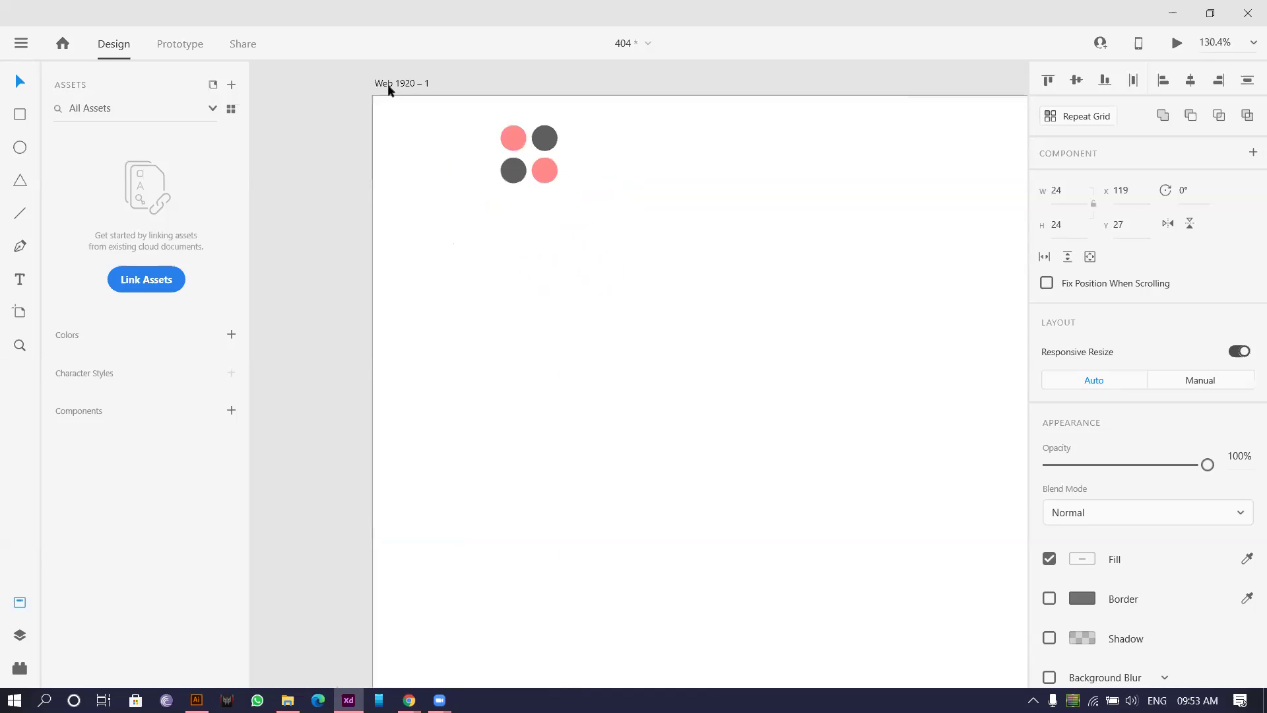
# Show the artboard's layout grid and shift the four circles to the first column's left edge, at X 140.
pyautogui.click(383, 81)
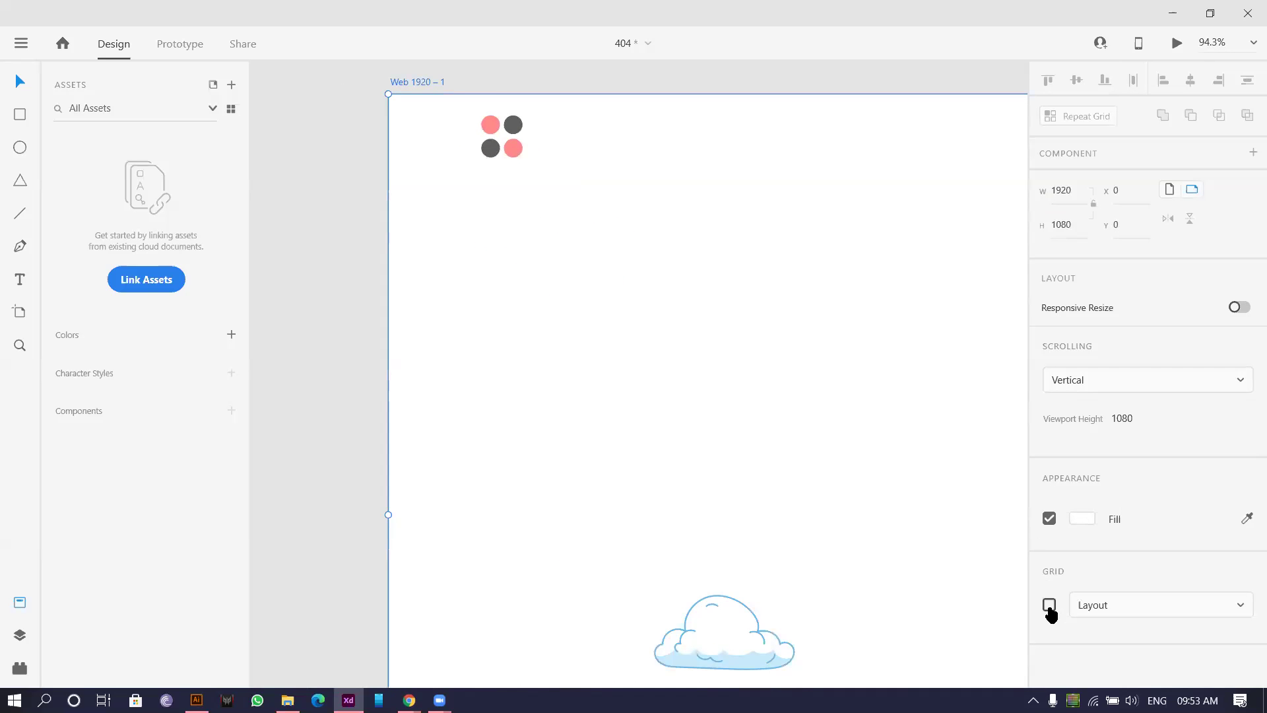
pyautogui.click(1050, 606)
pyautogui.scroll(3, 450, 207)
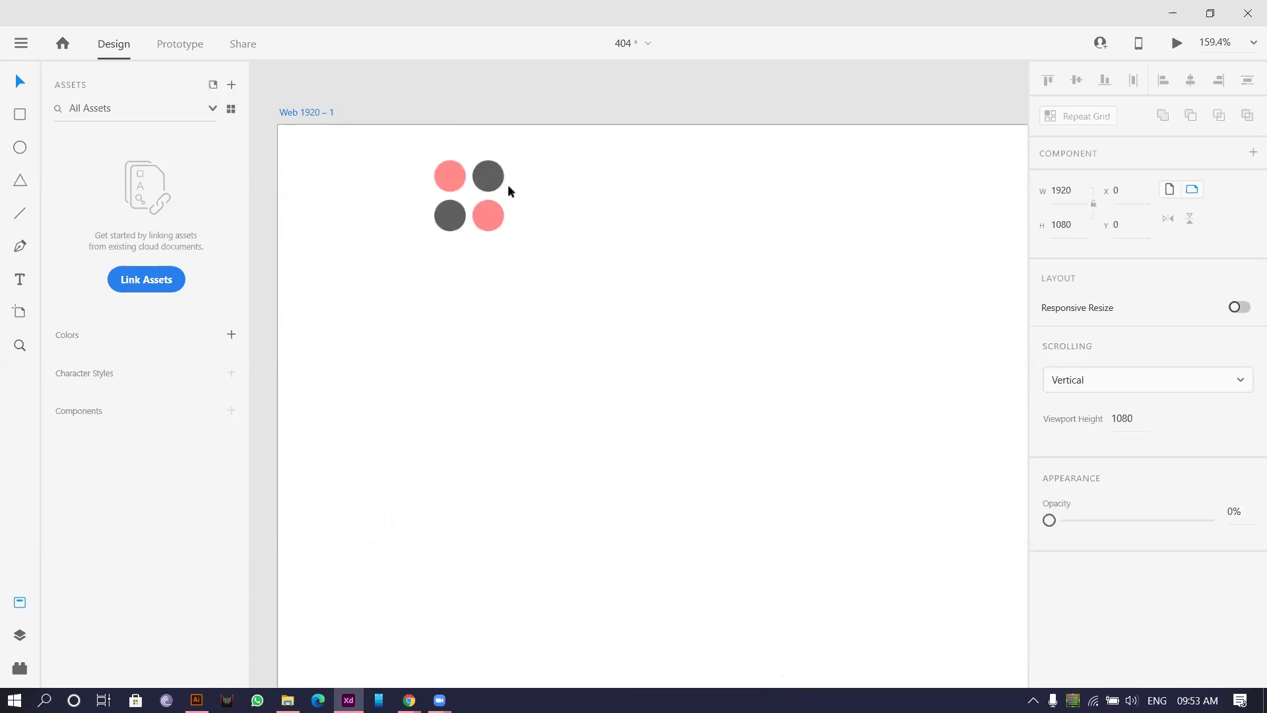
pyautogui.click(492, 186)
pyautogui.moveTo(498, 216); pyautogui.dragTo(524, 215)
# Place vertical guides at the first column's left edge and the last column's right edge, and hide the layout grid.
pyautogui.scroll(-5, 522, 212)
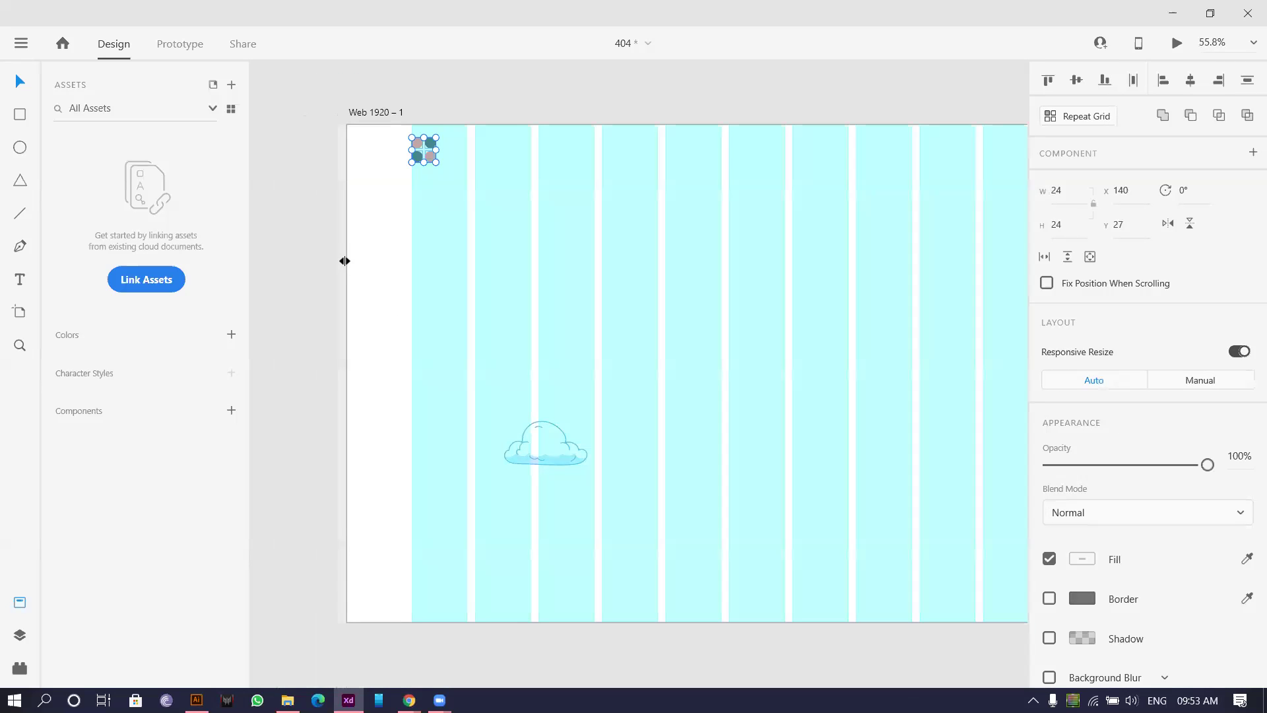
pyautogui.moveTo(346, 260); pyautogui.dragTo(411, 262)
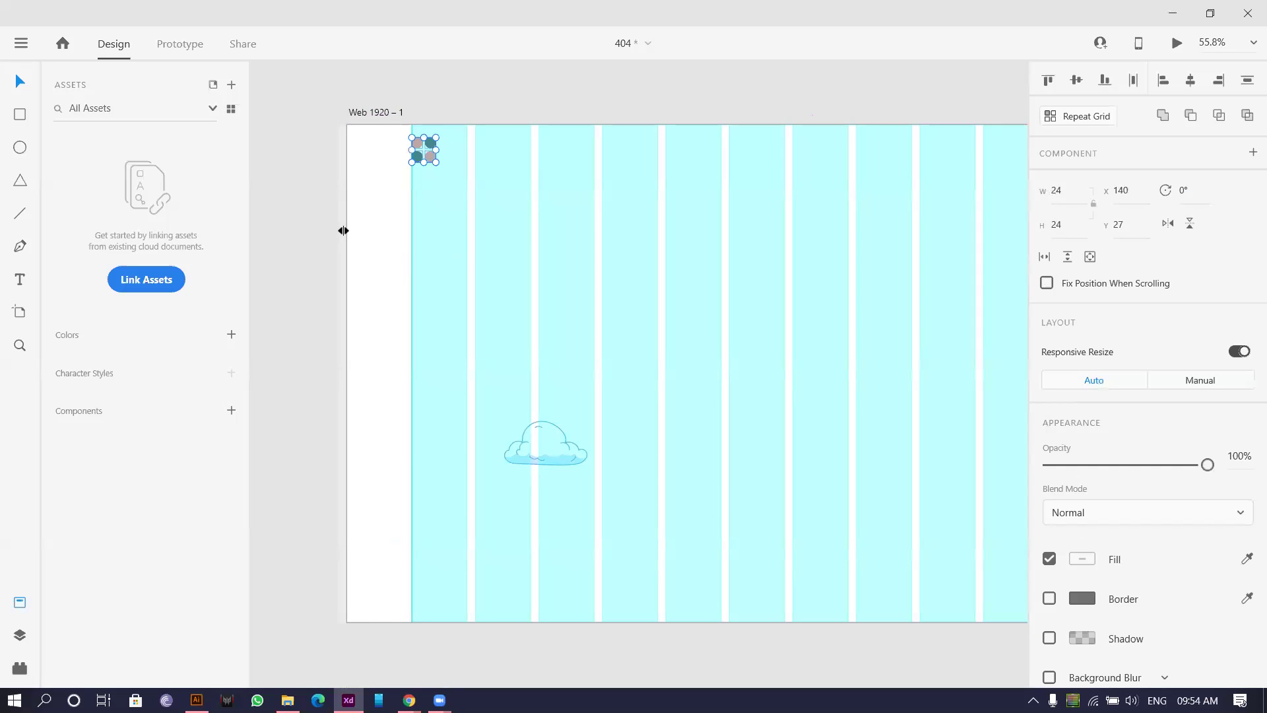
pyautogui.moveTo(343, 230); pyautogui.dragTo(544, 217)
pyautogui.scroll(-1, 458, 188)
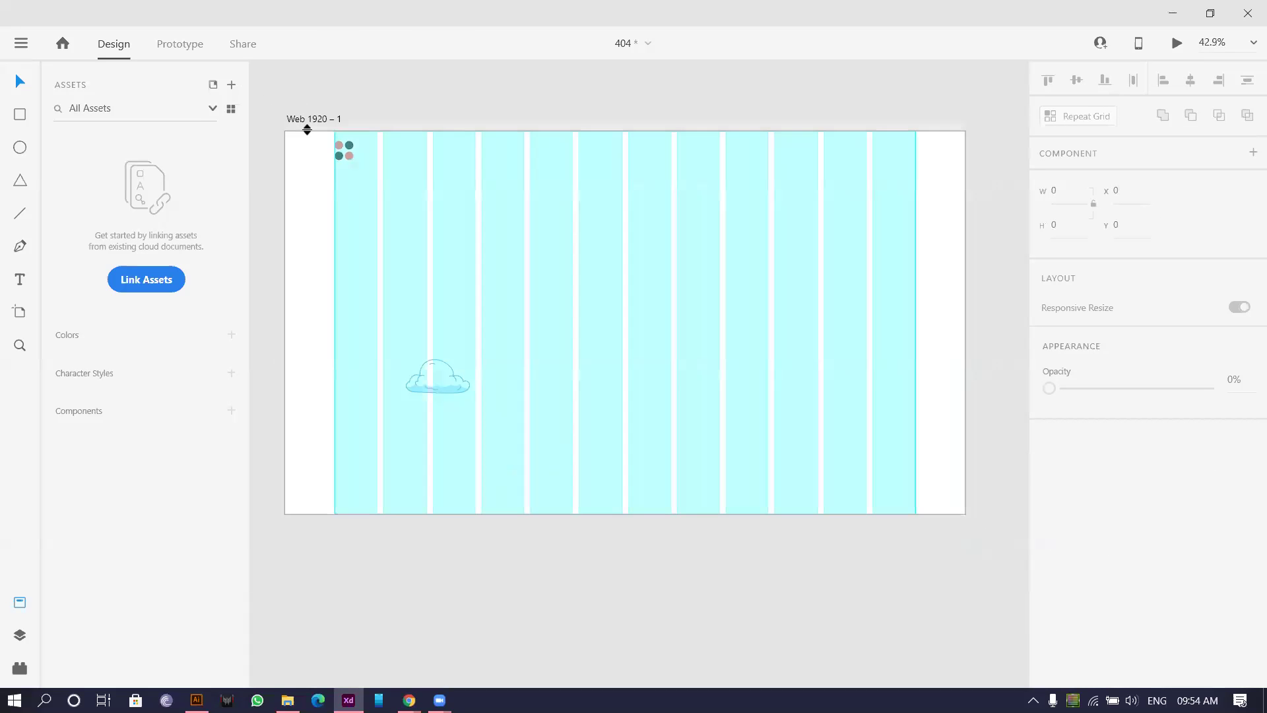
pyautogui.click(310, 123)
pyautogui.click(1049, 605)
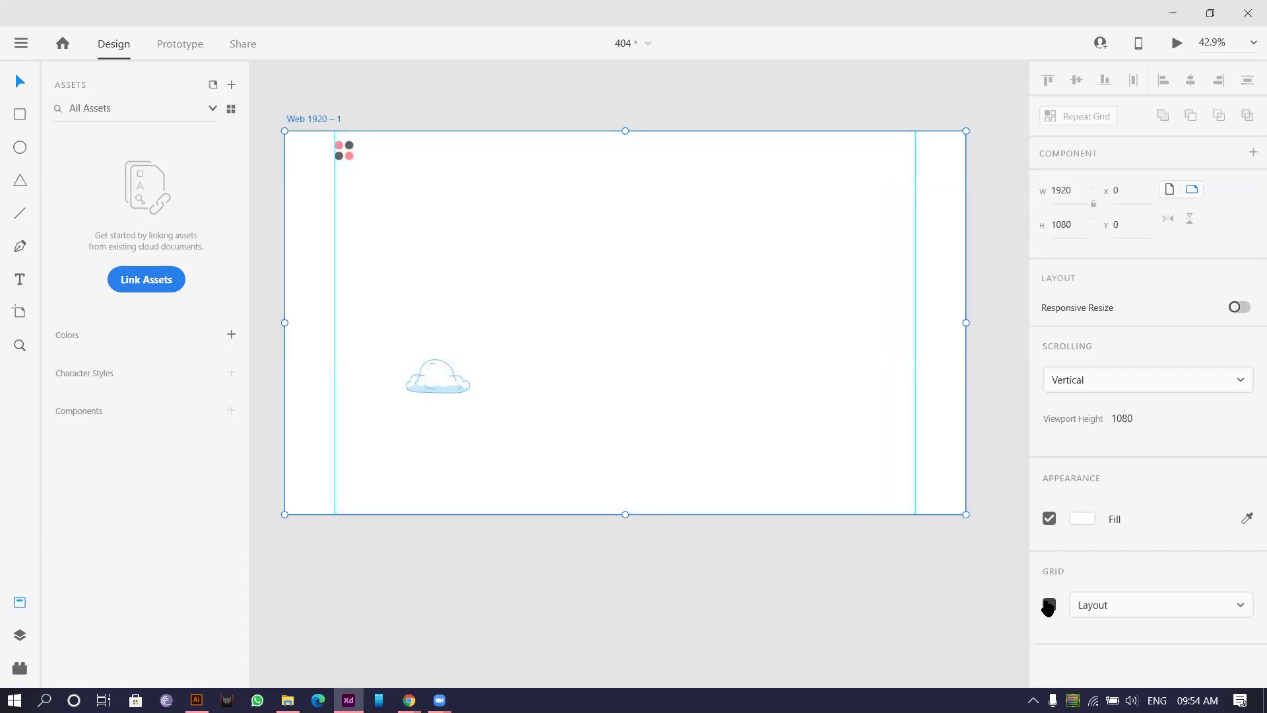
# Add the size 20 text "Cloud Service LTD", broken into two lines after "Cloud", beside the circles at X 202, Y 27.
pyautogui.scroll(3, 493, 301)
pyautogui.moveTo(495, 300); pyautogui.dragTo(759, 367)
pyautogui.scroll(-2, 653, 343)
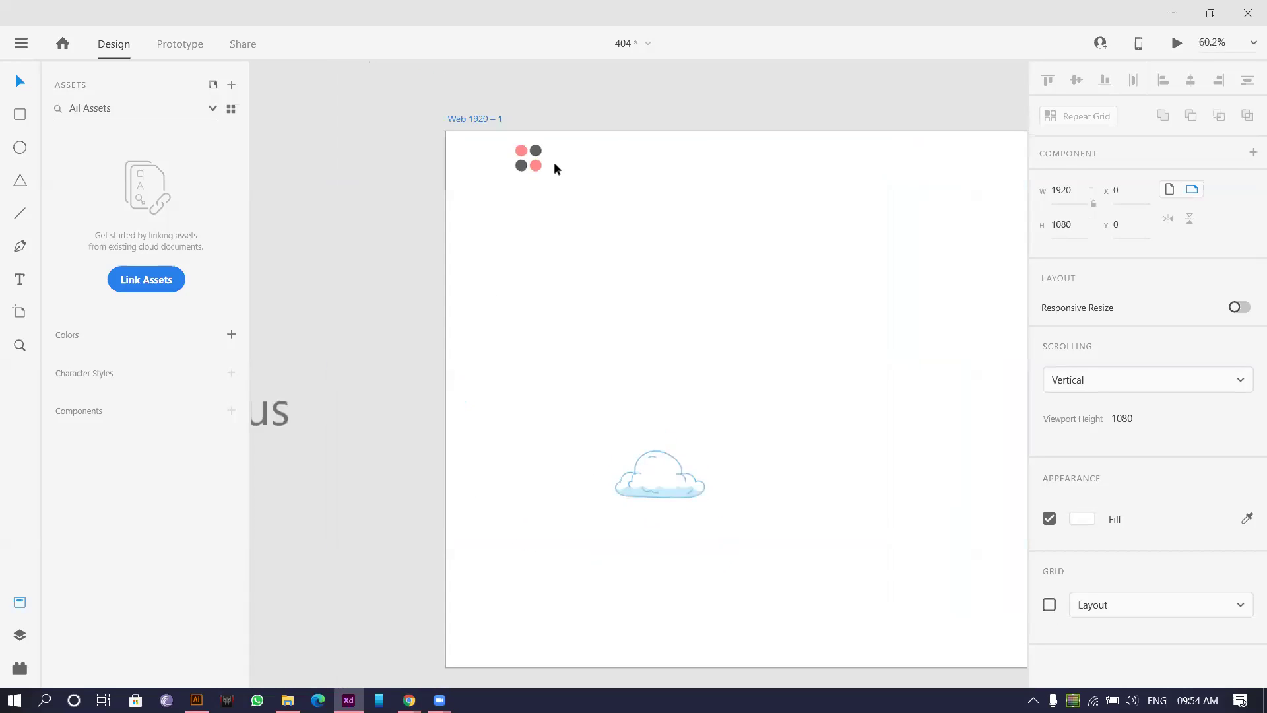
pyautogui.scroll(3, 555, 163)
pyautogui.moveTo(554, 183); pyautogui.dragTo(581, 359)
pyautogui.scroll(2, 557, 312)
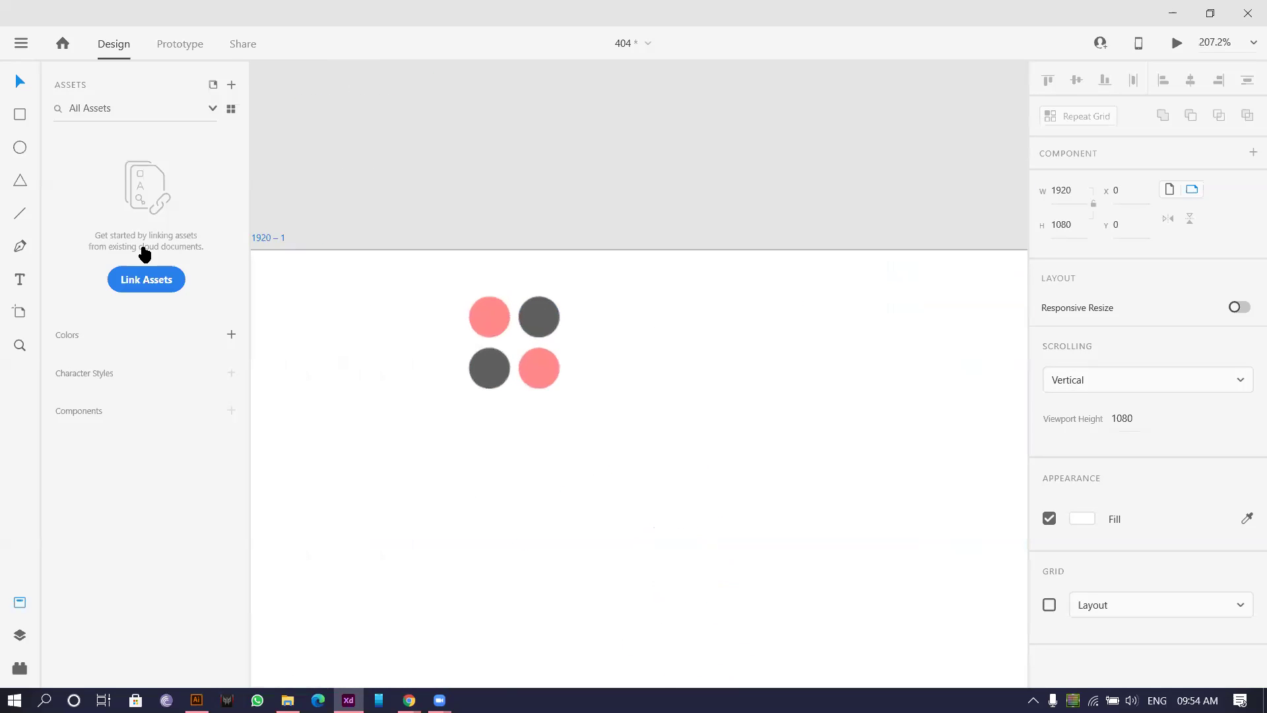
pyautogui.click(20, 281)
pyautogui.click(598, 306)
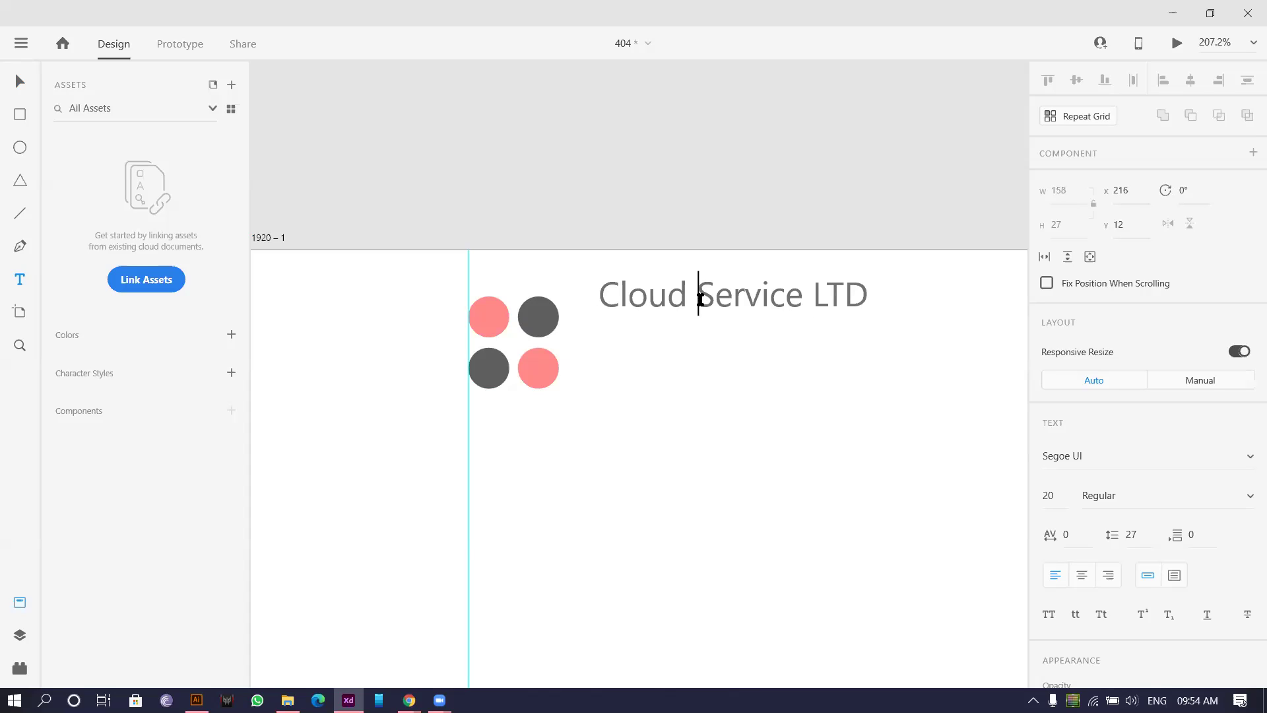
pyautogui.press('Return')
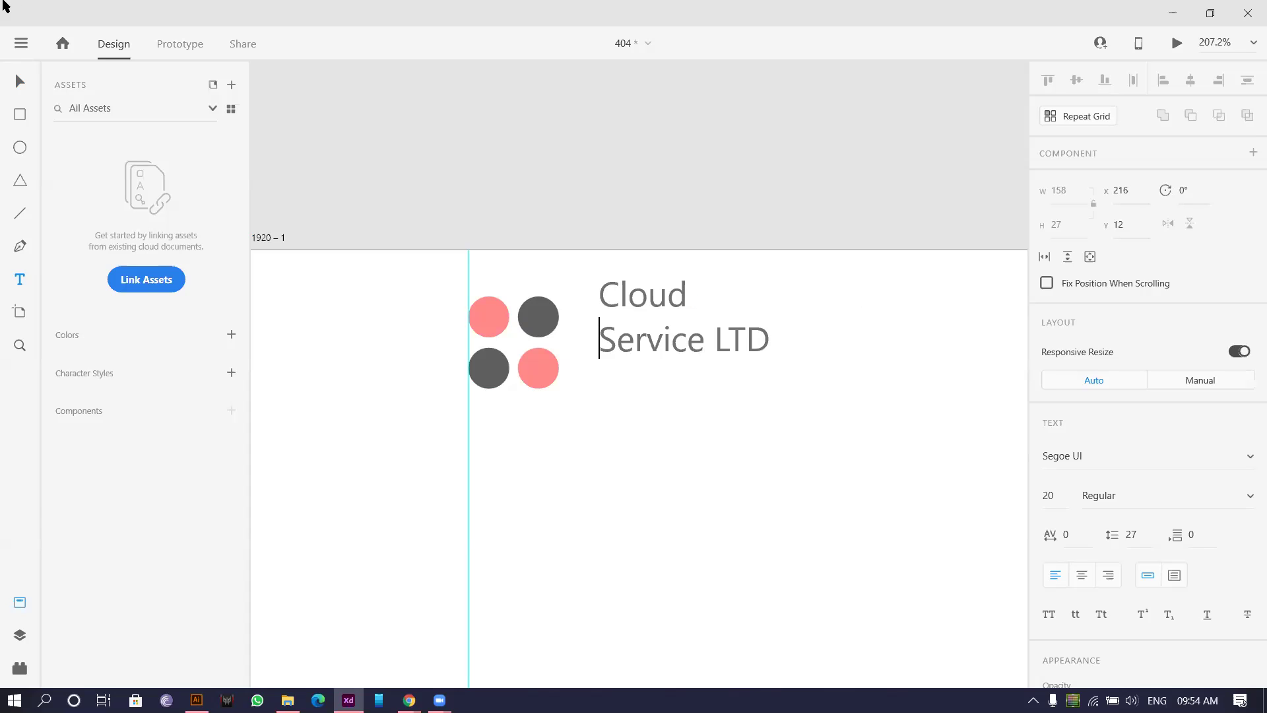
pyautogui.click(20, 80)
pyautogui.moveTo(657, 344); pyautogui.dragTo(629, 373)
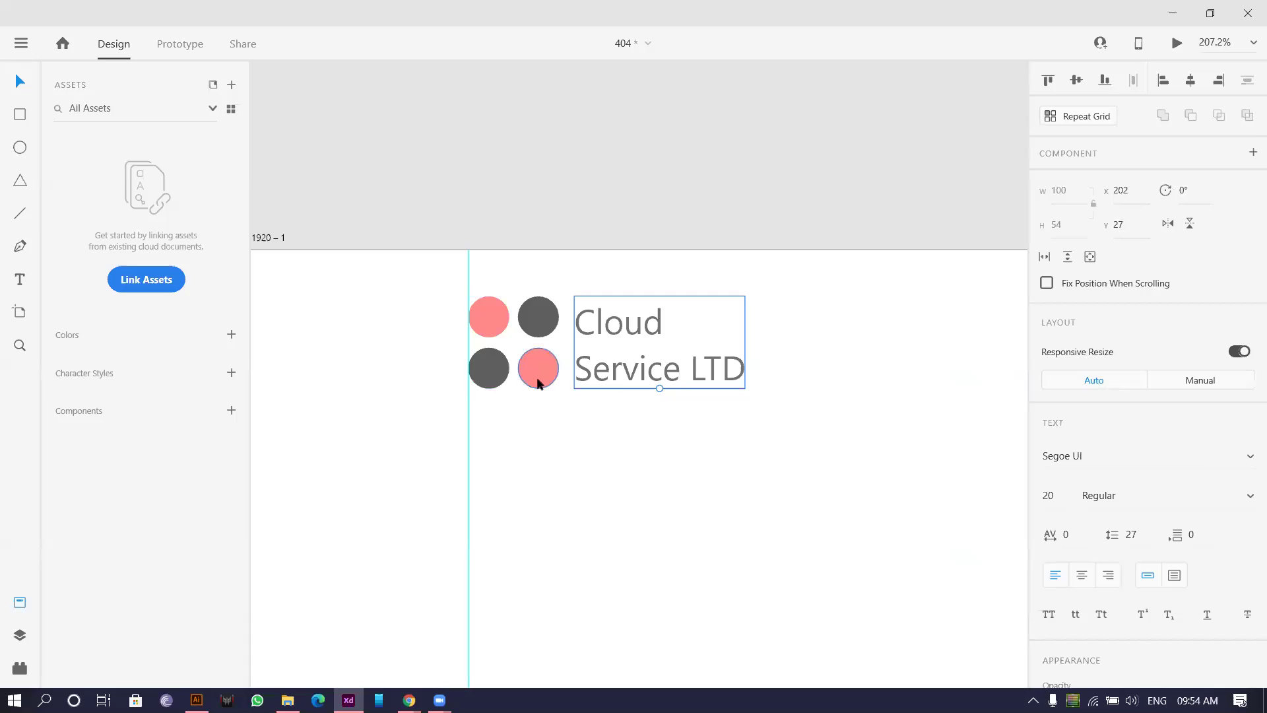
# Change the fill of the two pink logo circles to sky blue.
pyautogui.click(538, 383)
pyautogui.keyDown('shift'); pyautogui.click(488, 316); pyautogui.keyUp('shift')
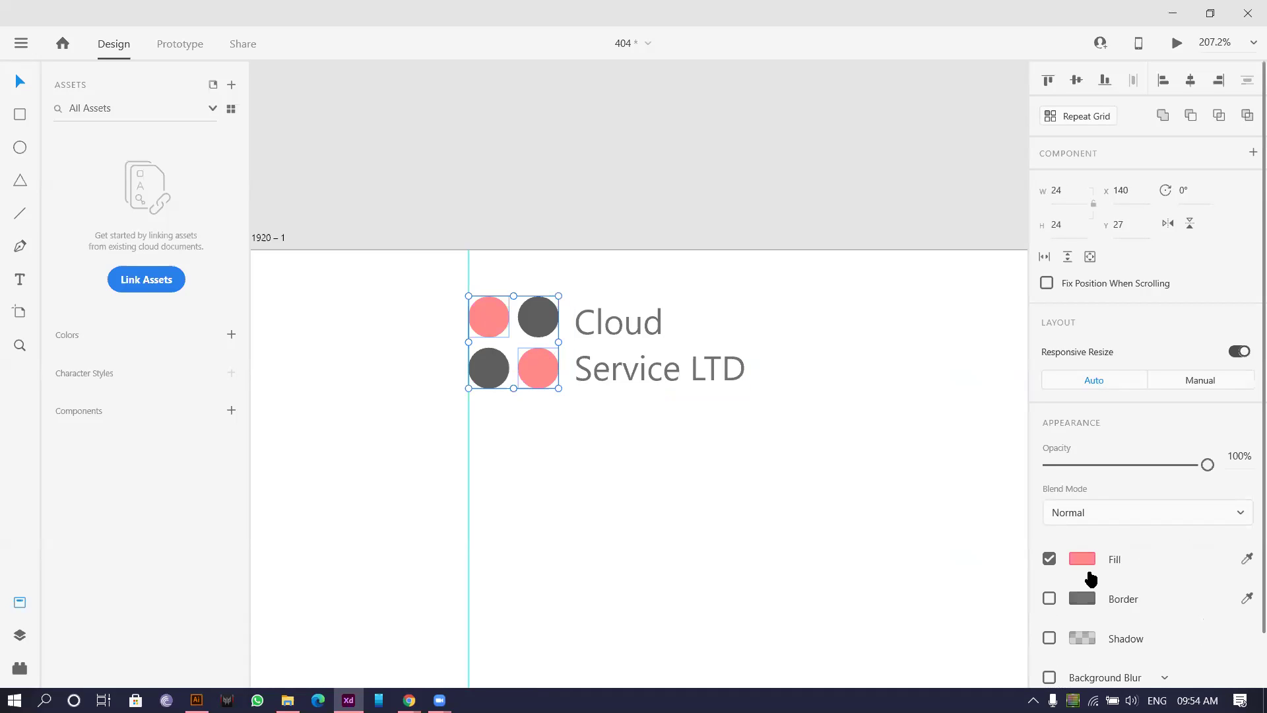
pyautogui.click(1072, 562)
pyautogui.moveTo(997, 530)
pyautogui.mouseDown()
pyautogui.moveTo(996, 504)
pyautogui.moveTo(1004, 520)
pyautogui.mouseUp()
pyautogui.click(569, 421)
pyautogui.click(569, 421)
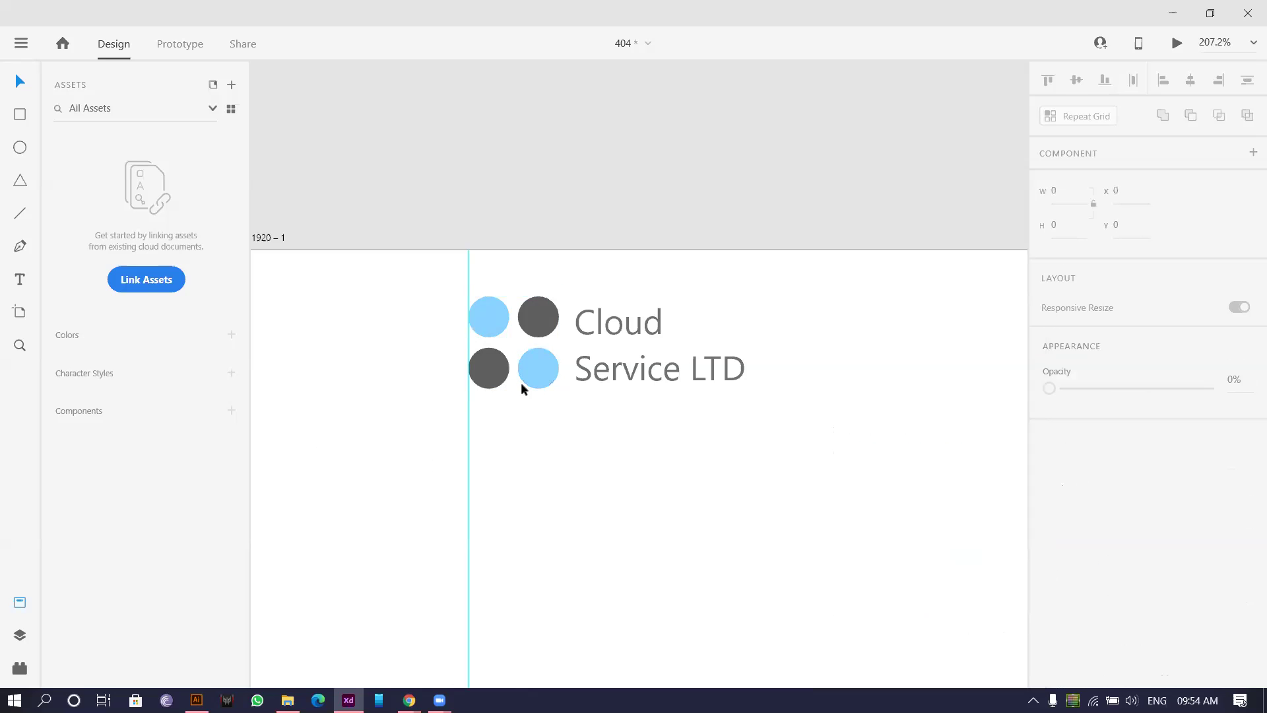
# Fill the two dark grey logo circles with the pale blue sampled from the cloud's base shading.
pyautogui.scroll(4, 521, 385)
pyautogui.click(460, 385)
pyautogui.click(556, 268)
pyautogui.scroll(-10, 551, 290)
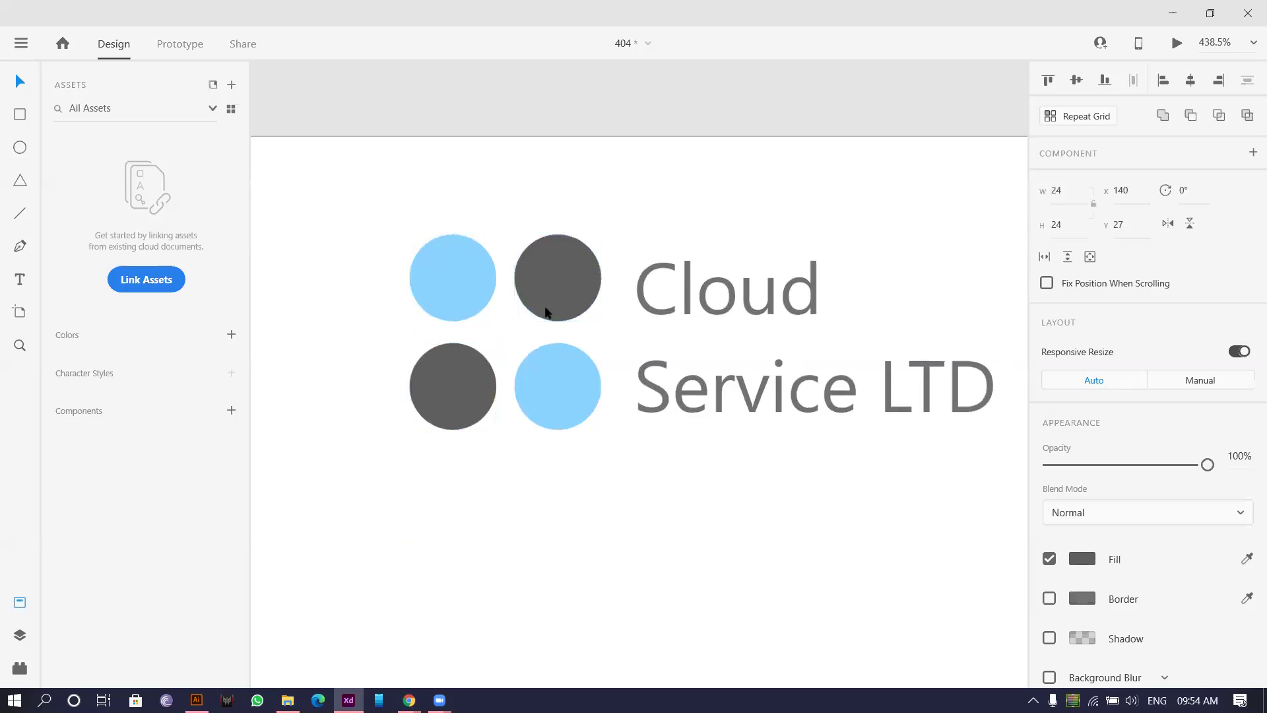
pyautogui.scroll(15, 649, 323)
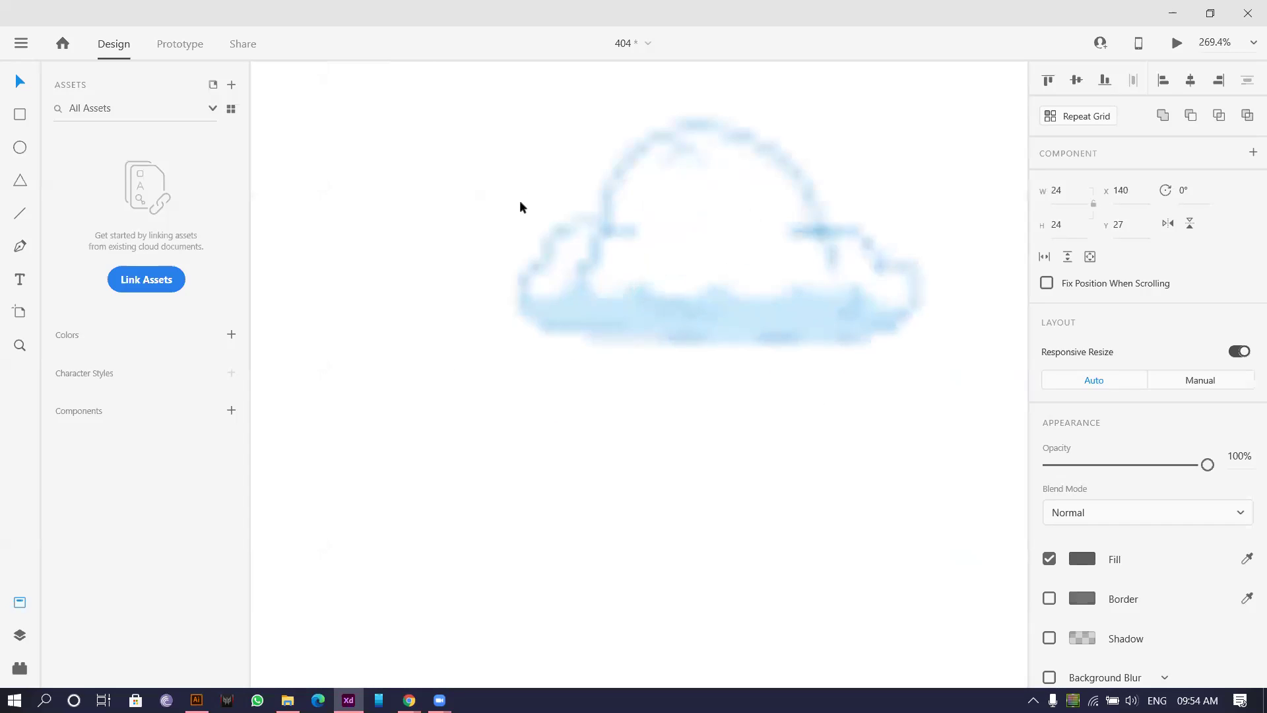
pyautogui.click(1250, 564)
pyautogui.click(731, 537)
pyautogui.scroll(-8, 732, 536)
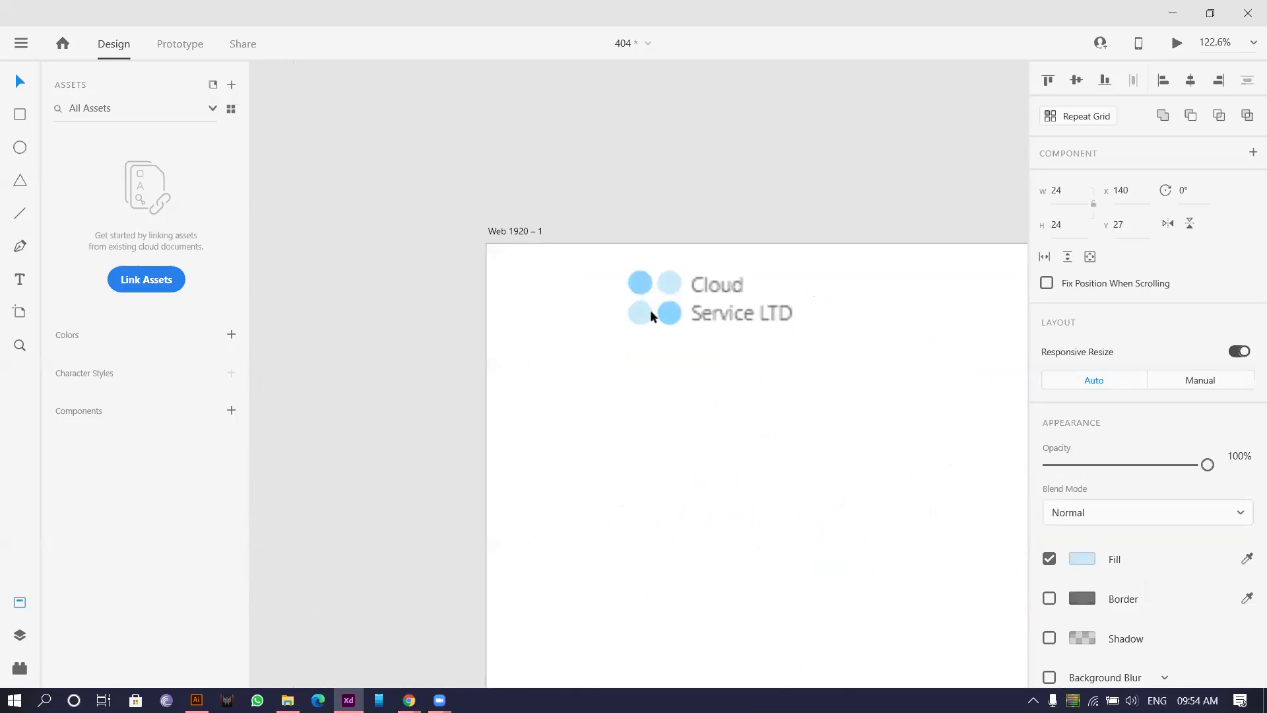
# Set the font of the "Cloud Service LTD" logo text to Quicksand.
pyautogui.scroll(7, 736, 331)
pyautogui.click(738, 336)
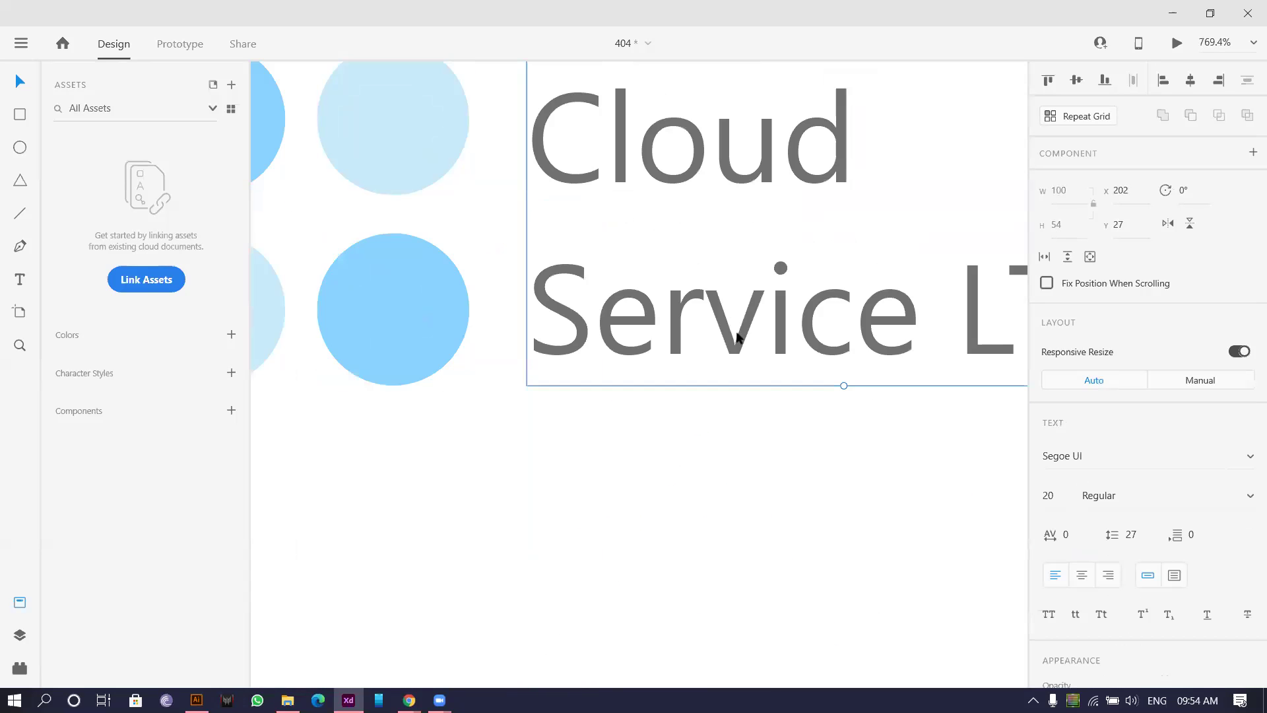
pyautogui.moveTo(743, 518); pyautogui.dragTo(665, 517)
pyautogui.click(1113, 461)
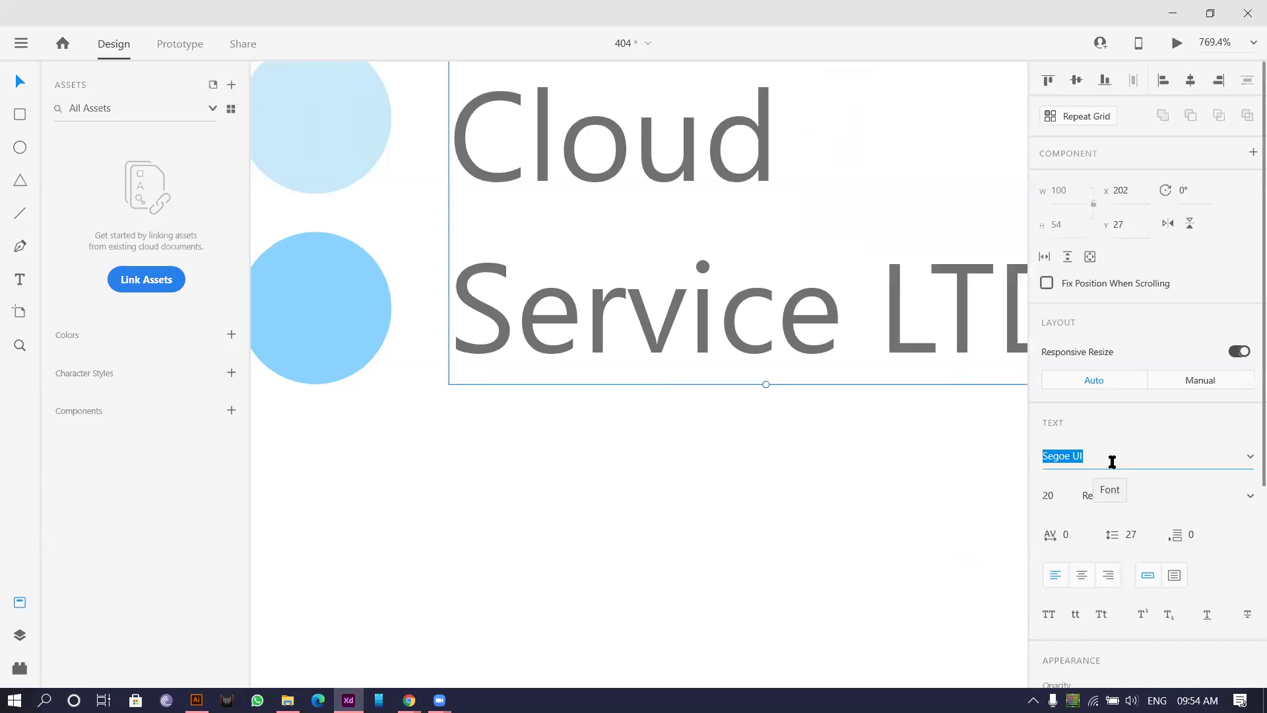
pyautogui.write('Quicksand')
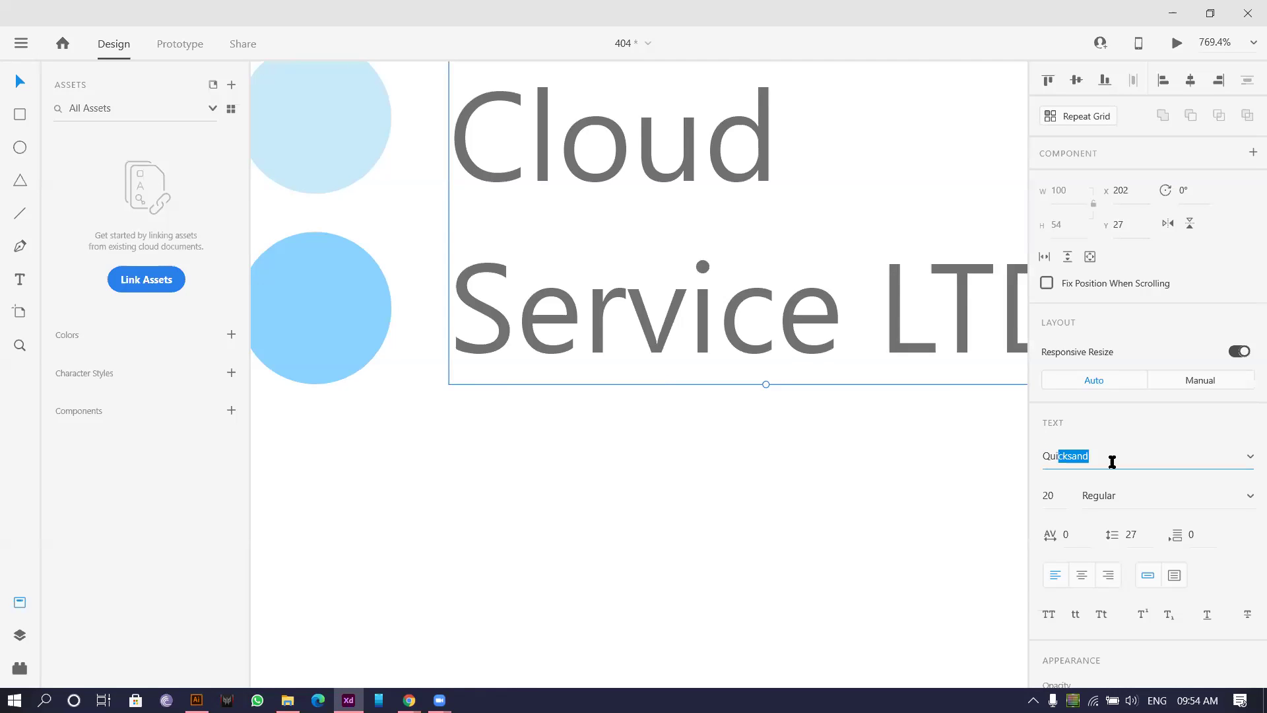
pyautogui.press('Return')
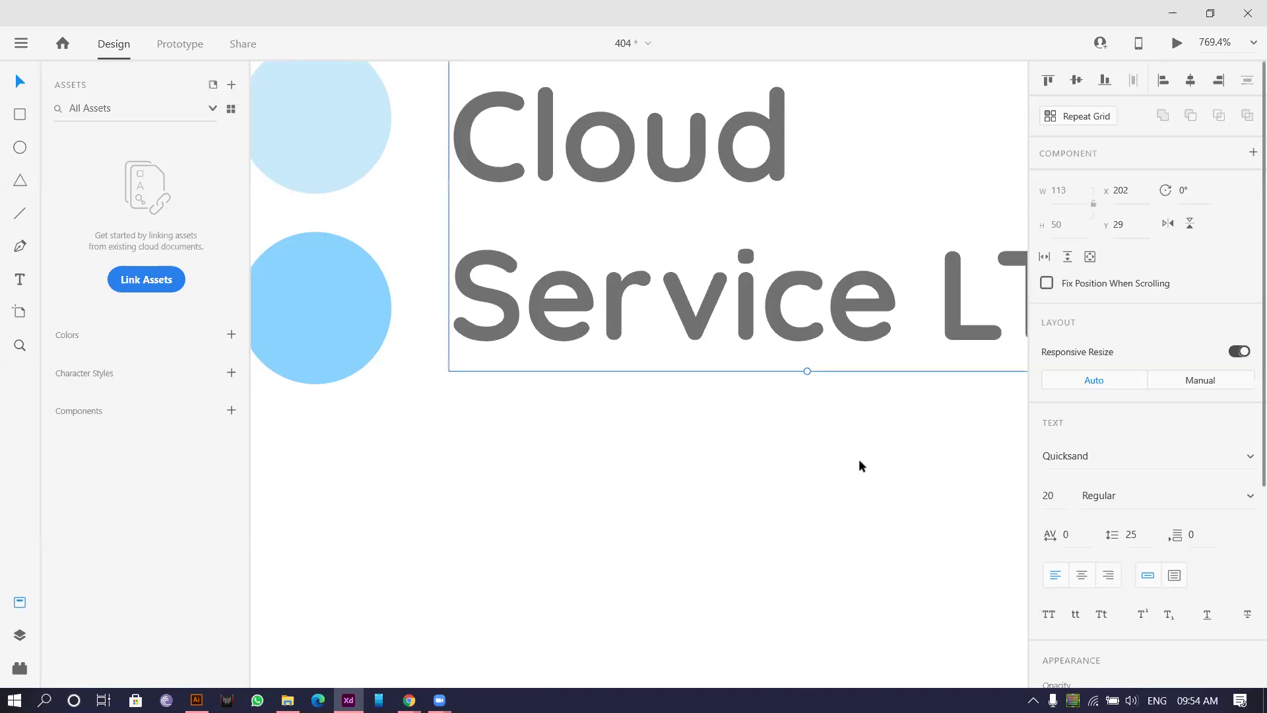
pyautogui.scroll(-3, 767, 442)
pyautogui.moveTo(651, 456); pyautogui.dragTo(543, 455)
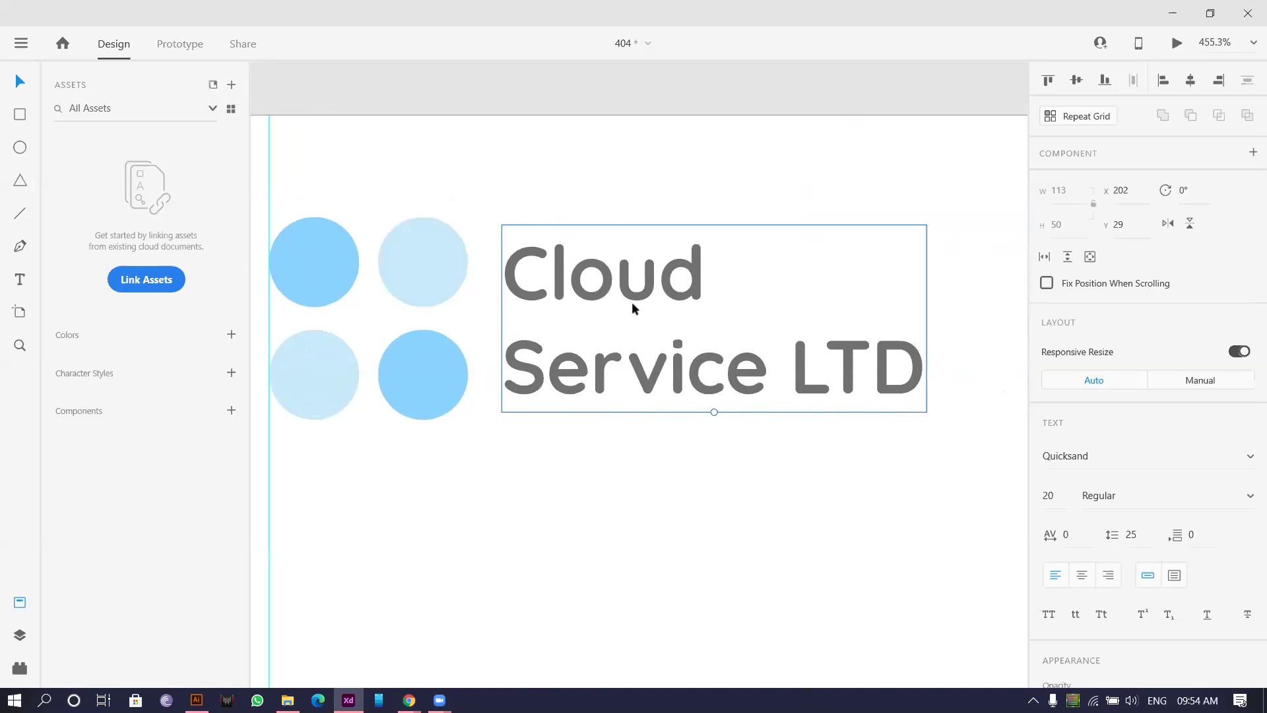
# Fill the "Cloud Service LTD" text with the sky blue sampled from the logo circles and shift it to a more saturated blue.
pyautogui.doubleClick(665, 293)
pyautogui.moveTo(704, 274); pyautogui.dragTo(495, 272)
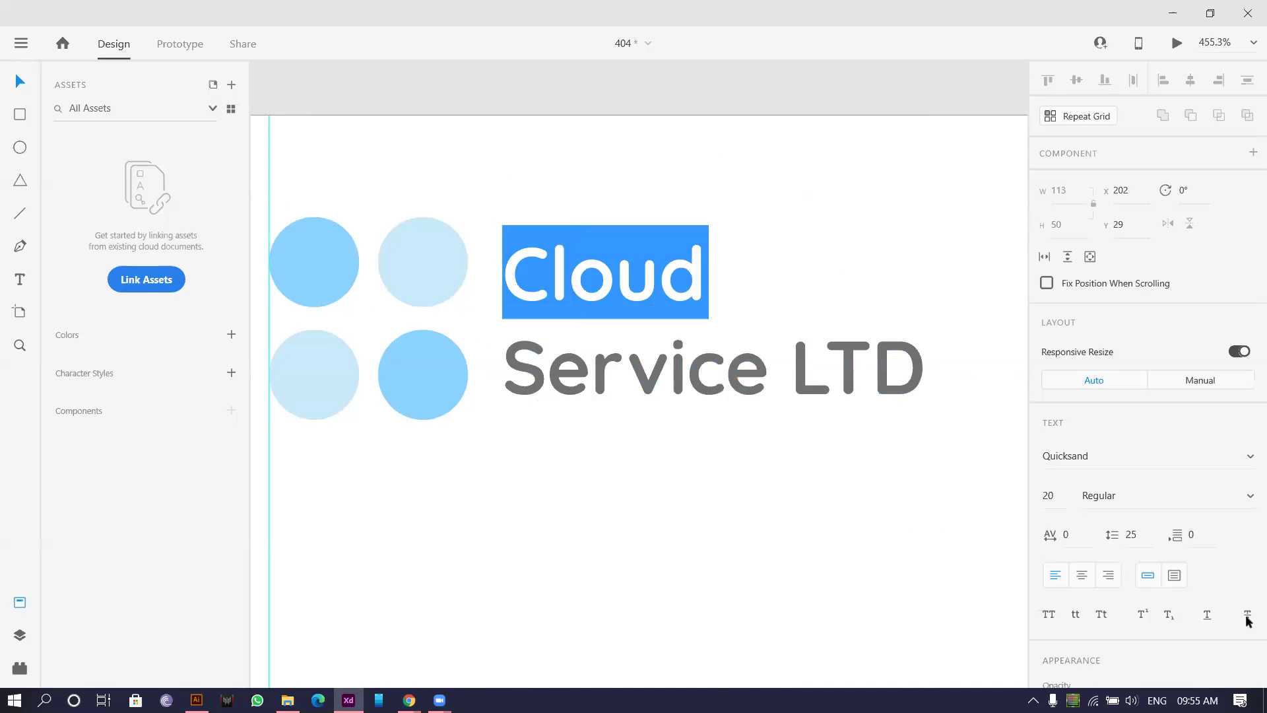
pyautogui.scroll(-5, 1186, 569)
pyautogui.click(1247, 498)
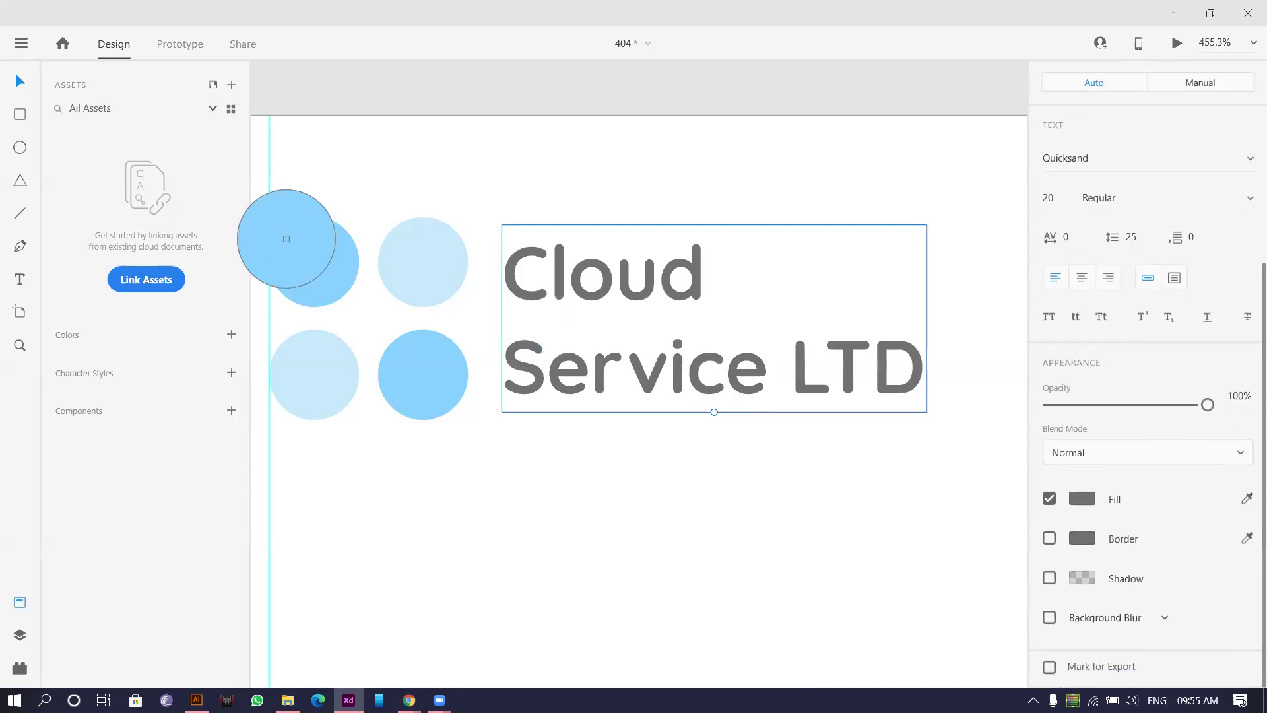
pyautogui.click(287, 239)
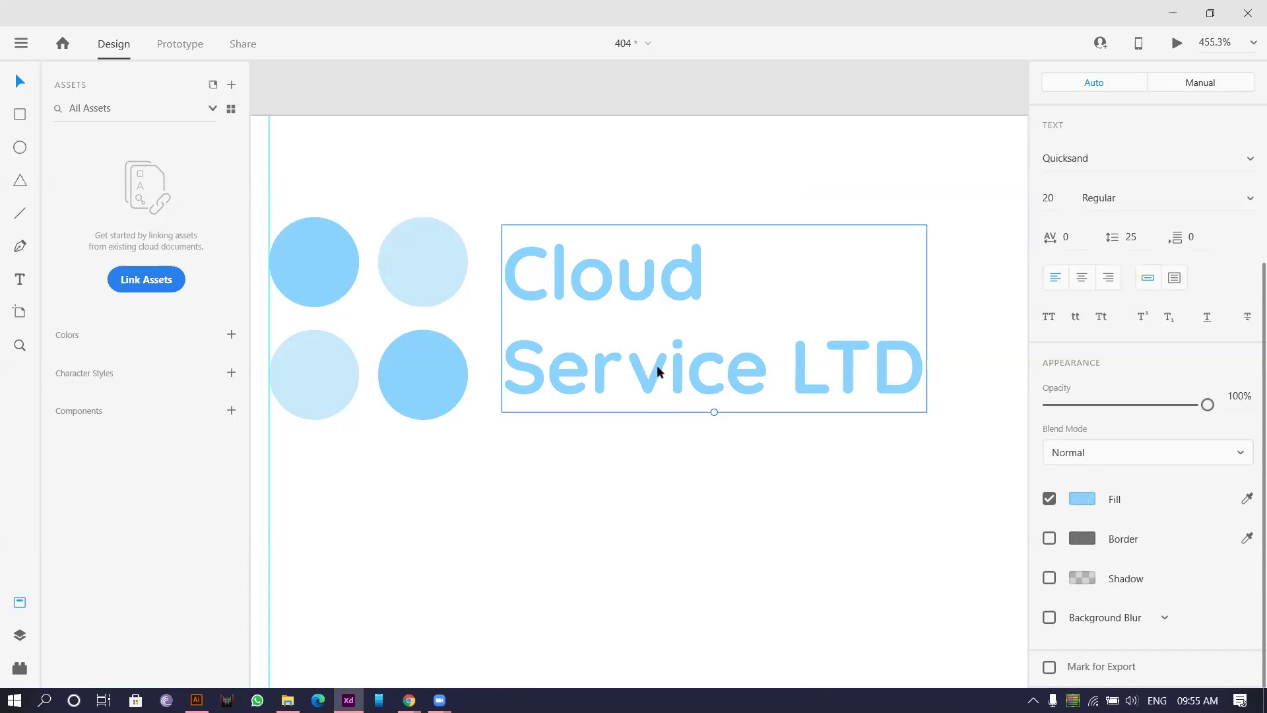
pyautogui.click(1082, 499)
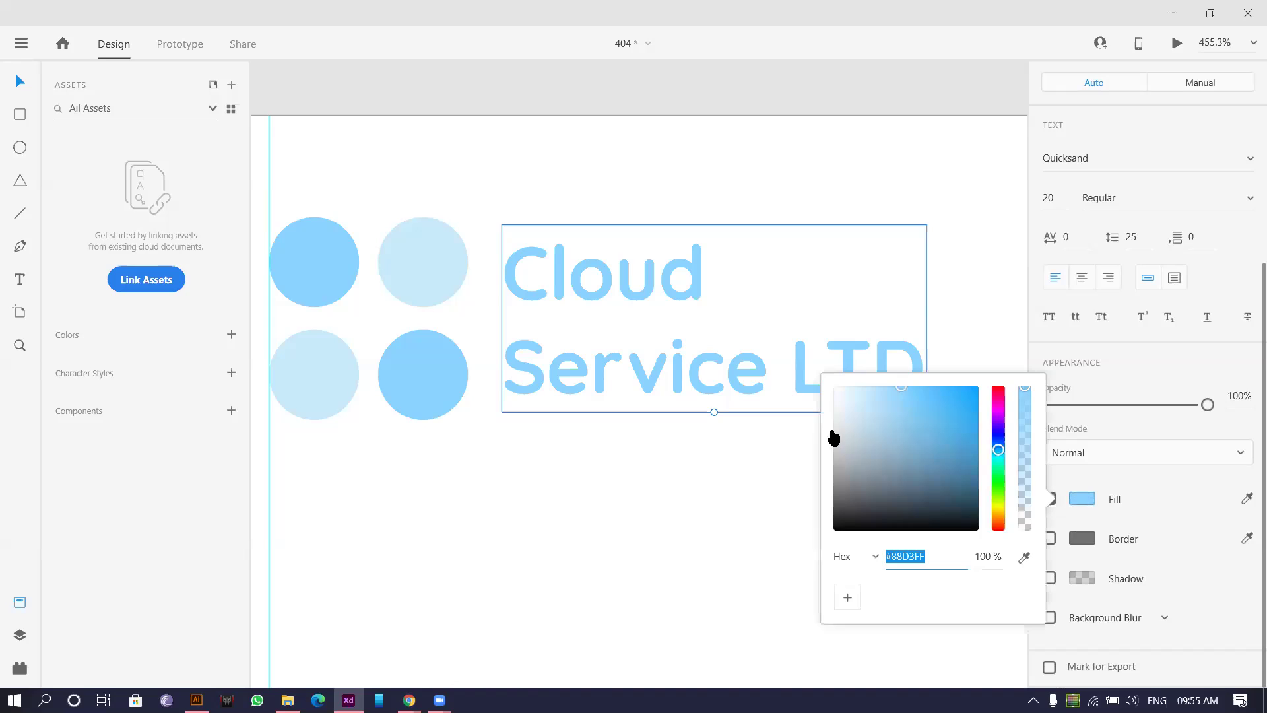
pyautogui.moveTo(888, 404); pyautogui.dragTo(952, 390)
pyautogui.click(616, 520)
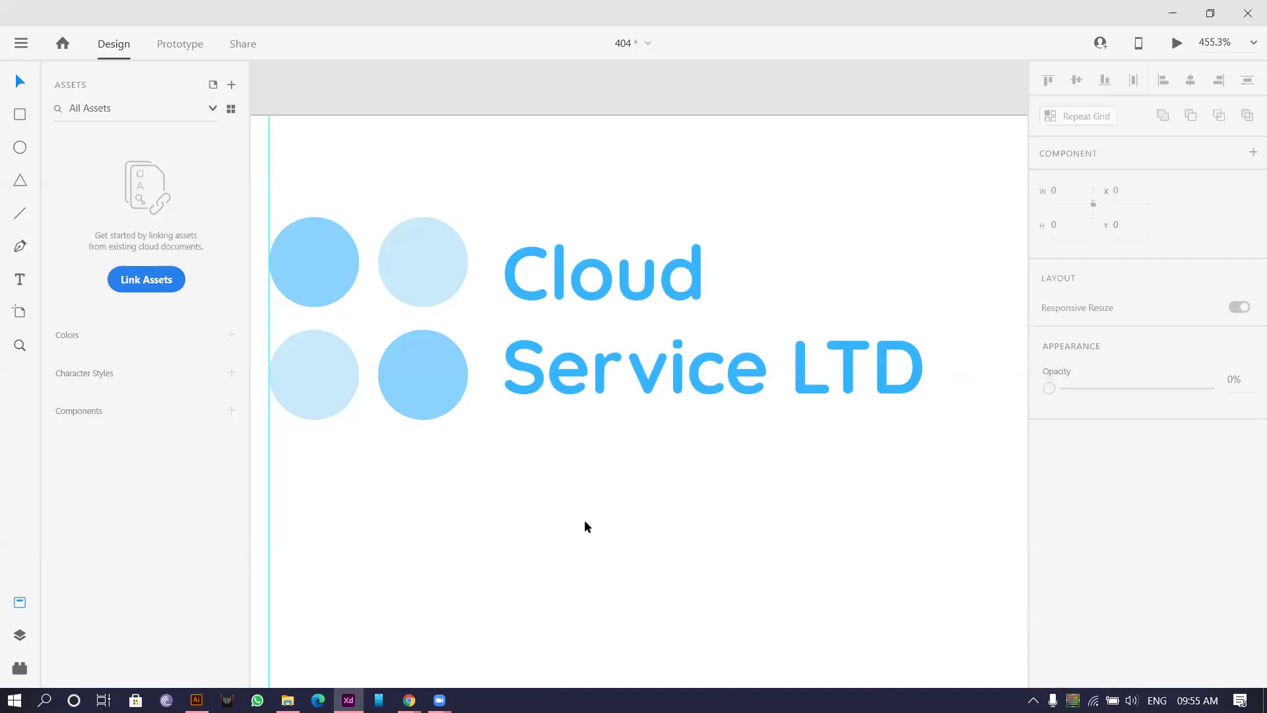
# Move the cloud illustration to the middle of the artboard at X 837, Y 457.
pyautogui.scroll(-6, 584, 520)
pyautogui.moveTo(719, 489); pyautogui.dragTo(597, 329)
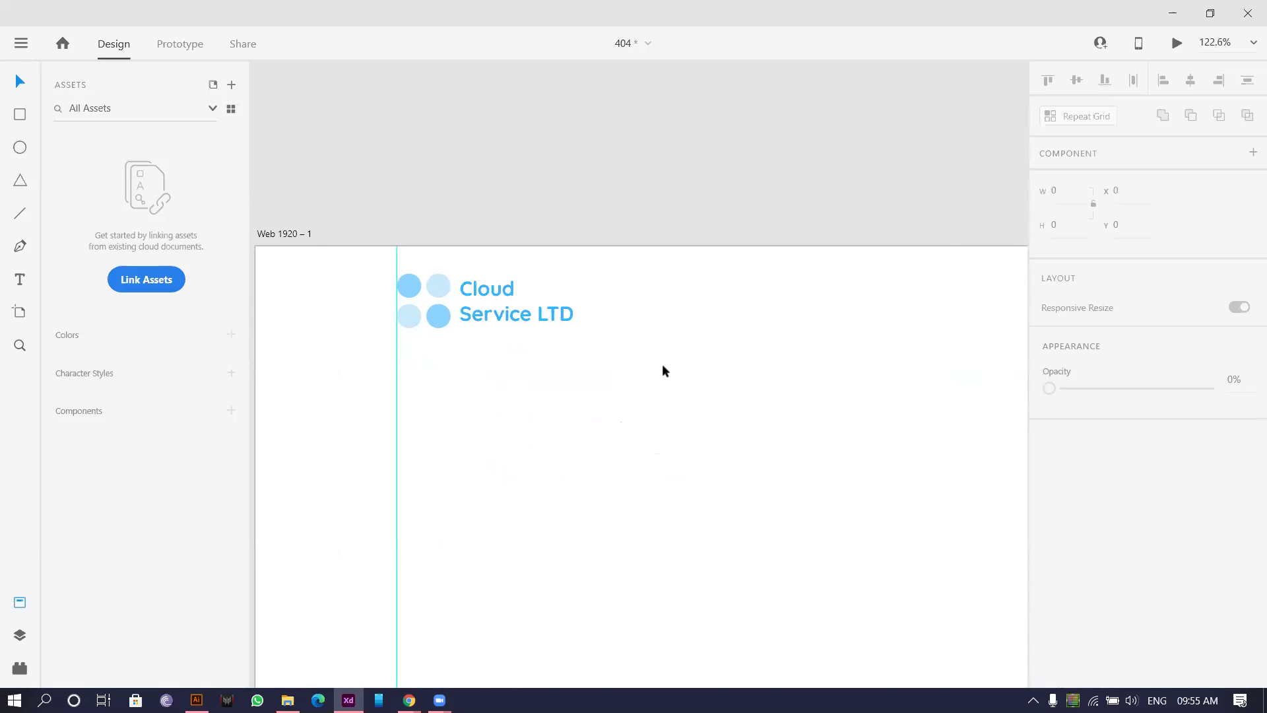
pyautogui.scroll(-1, 667, 363)
pyautogui.moveTo(781, 328); pyautogui.dragTo(630, 338)
pyautogui.scroll(-1, 718, 320)
pyautogui.moveTo(884, 323); pyautogui.dragTo(707, 350)
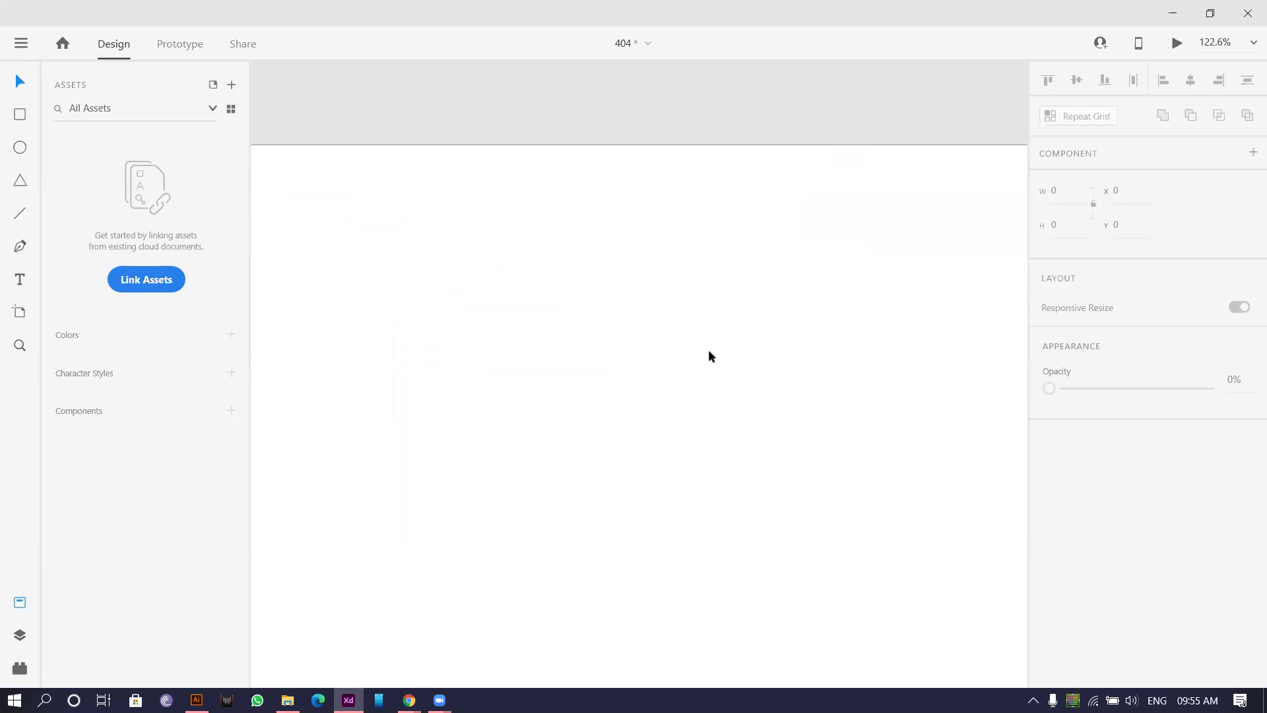
pyautogui.scroll(-4, 707, 350)
pyautogui.moveTo(876, 319); pyautogui.dragTo(840, 319)
pyautogui.scroll(-2, 614, 457)
pyautogui.hscroll(-1, 582, 376)
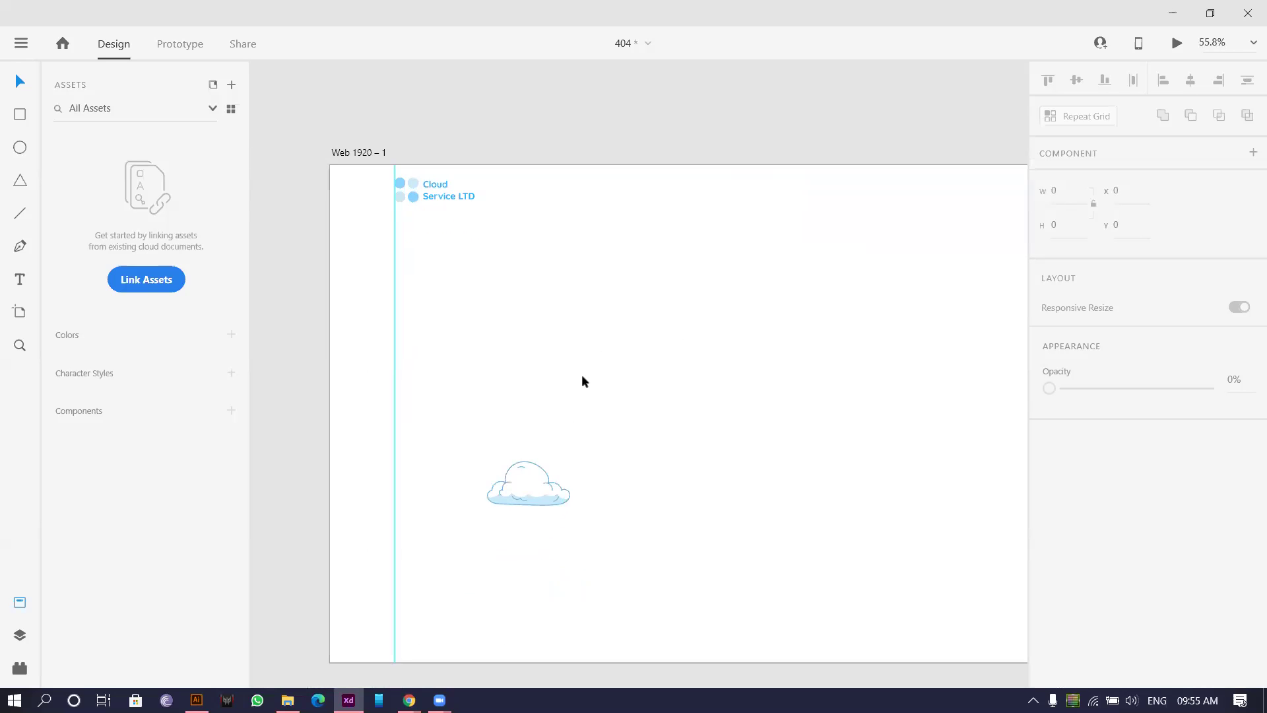
pyautogui.moveTo(524, 485); pyautogui.dragTo(704, 362)
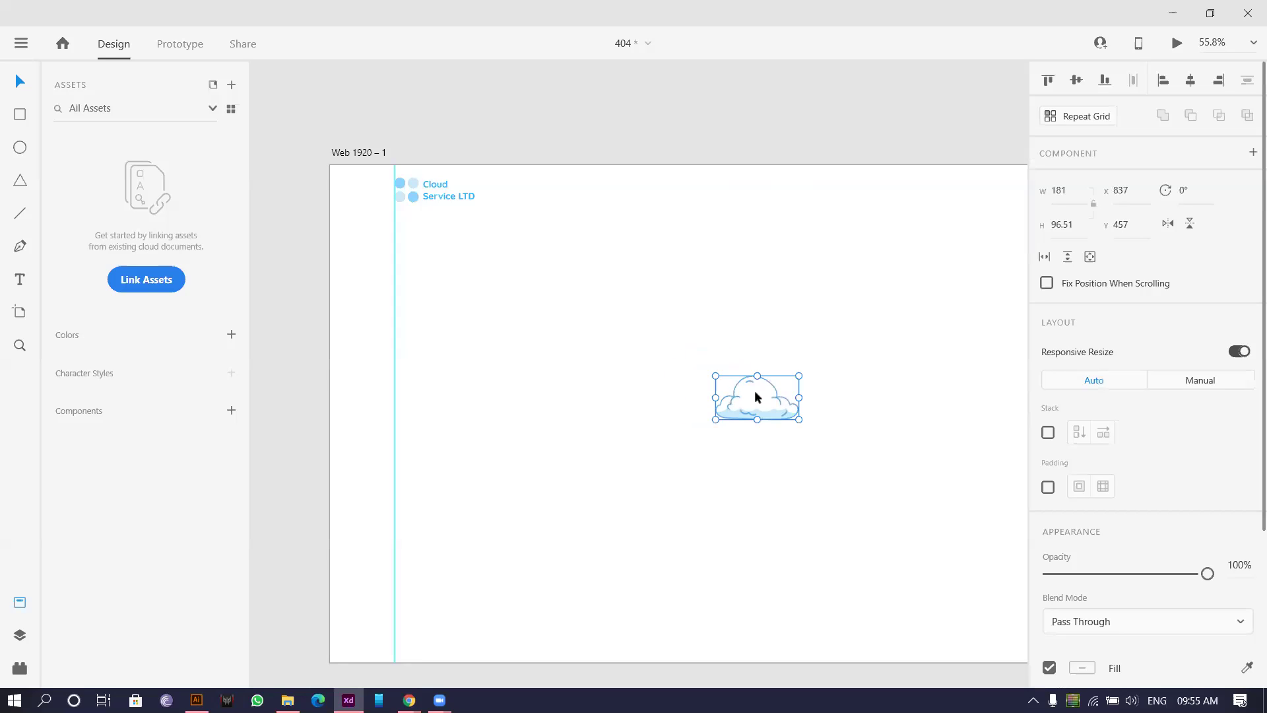
# Move the "404" text outside the artboard up and closer to it, to X -703, Y 39.
pyautogui.scroll(-4, 476, 408)
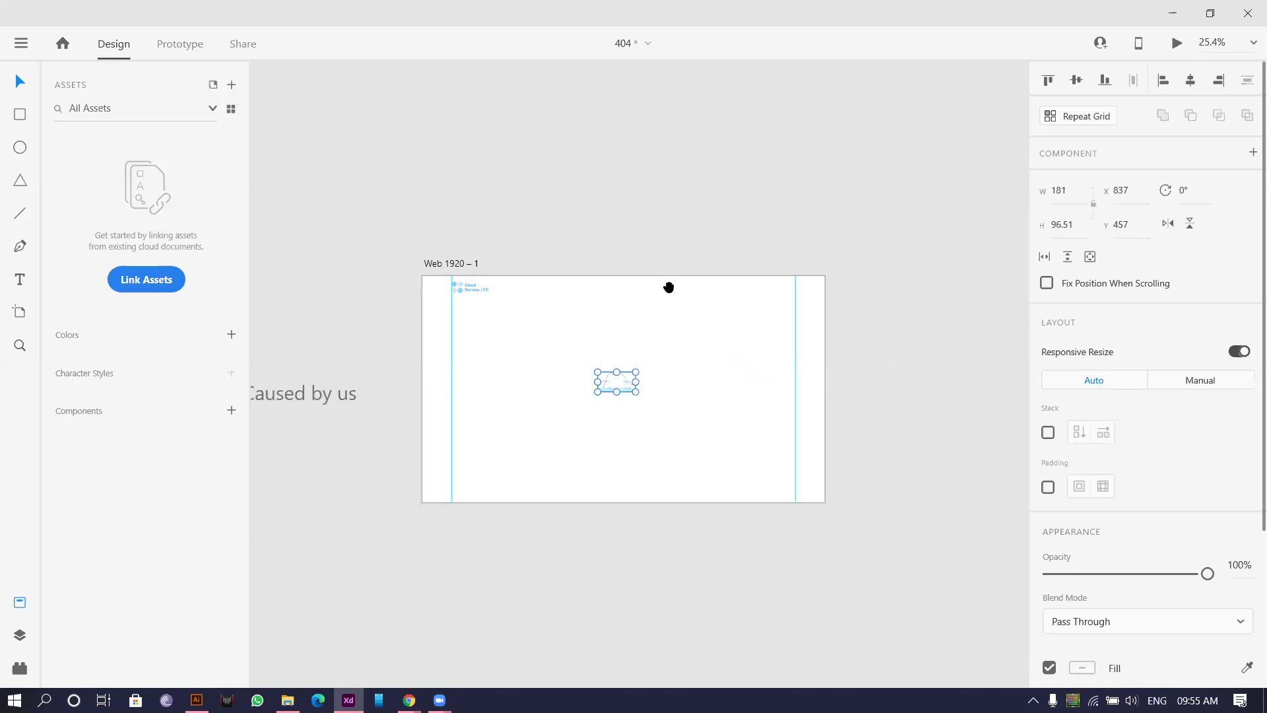
pyautogui.scroll(1, 662, 302)
pyautogui.moveTo(428, 444); pyautogui.dragTo(580, 373)
pyautogui.press('alt')
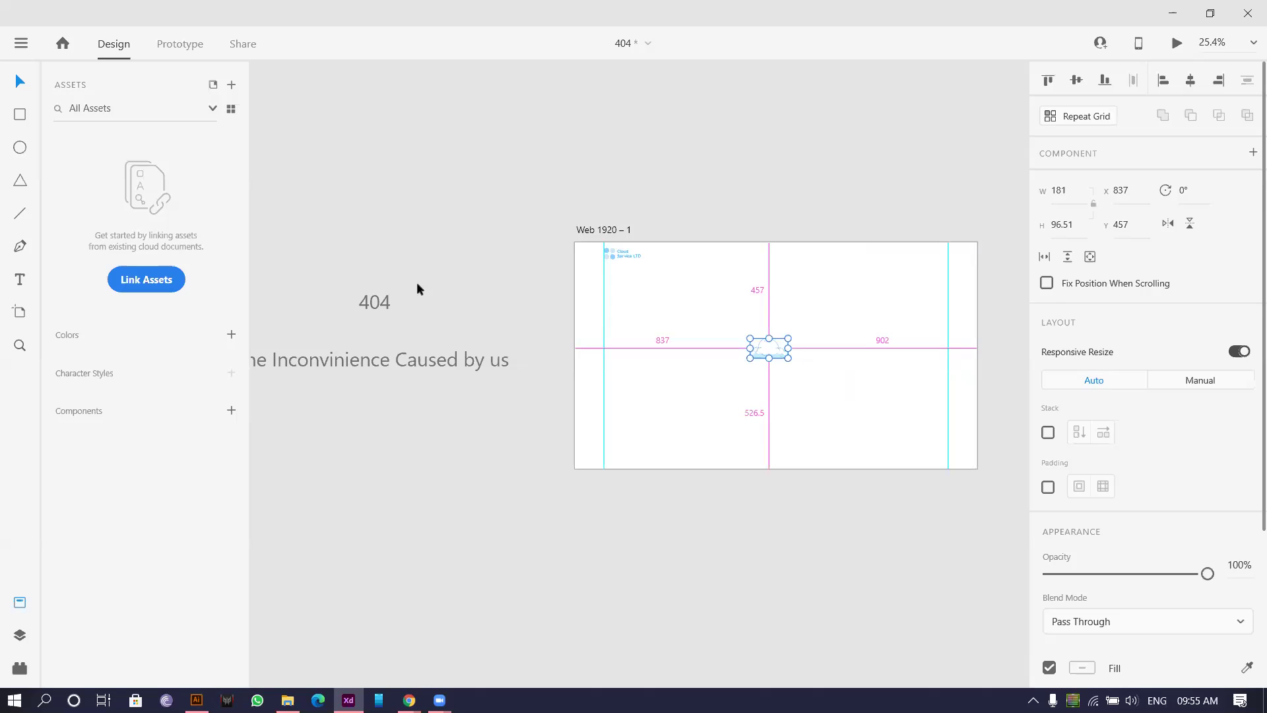
pyautogui.moveTo(362, 311); pyautogui.dragTo(438, 268)
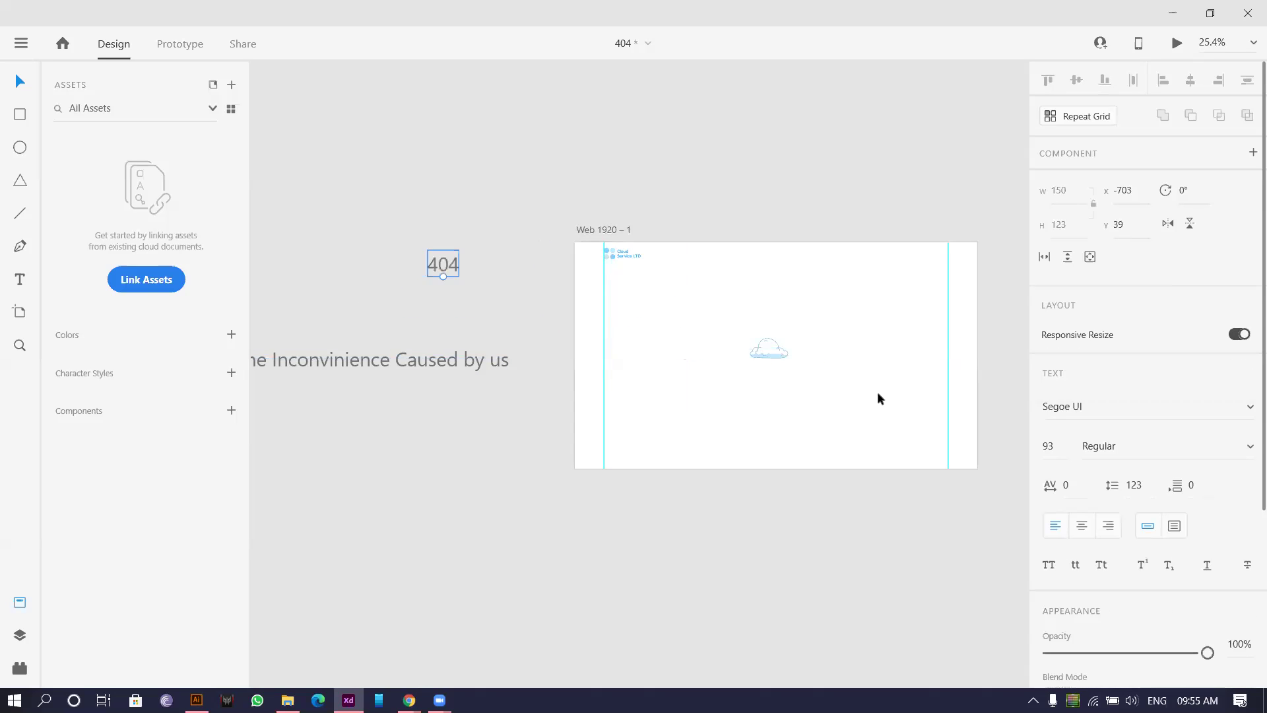
# Move the "Sorry for the Inconvinience Caused by us" text onto the artboard below the cloud at X 91, Y 609.
pyautogui.scroll(4, 880, 396)
pyautogui.scroll(5, 667, 308)
pyautogui.scroll(-1, 486, 317)
pyautogui.scroll(-2, 486, 324)
pyautogui.moveTo(524, 472); pyautogui.dragTo(715, 347)
pyautogui.scroll(-1, 715, 348)
pyautogui.scroll(-3, 716, 350)
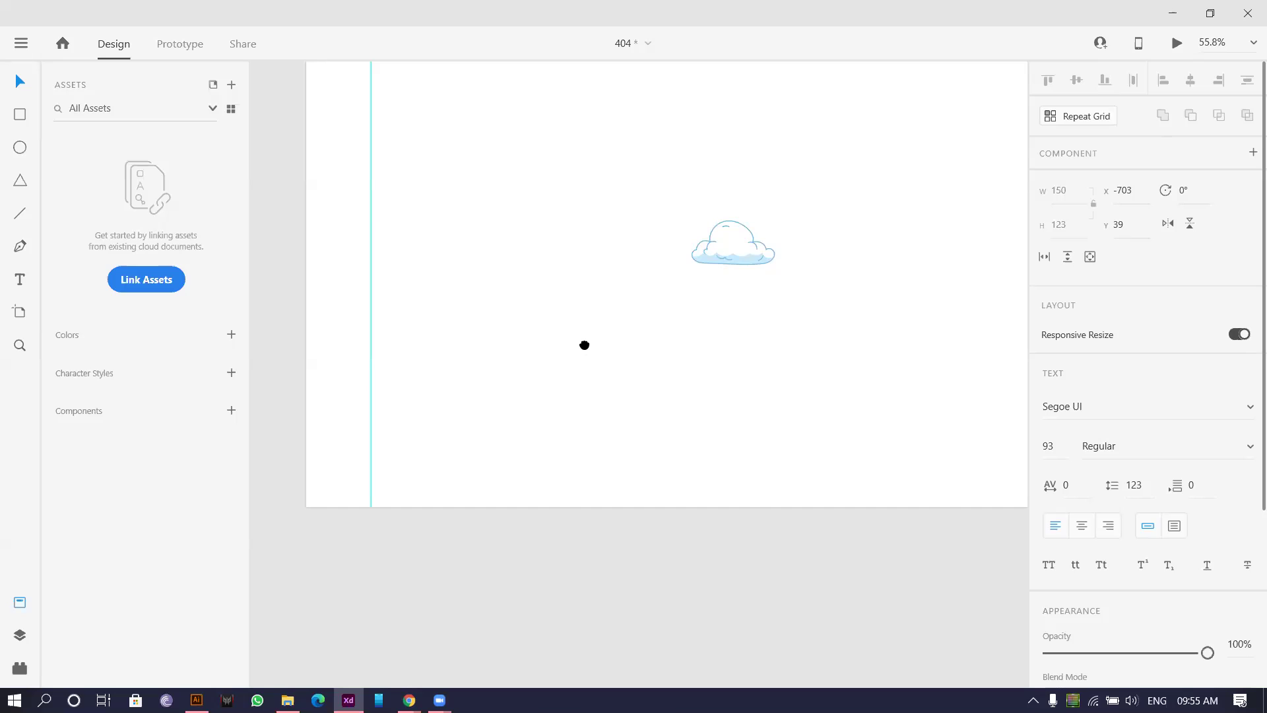
pyautogui.hscroll(-3, 586, 345)
pyautogui.scroll(-3, 350, 284)
pyautogui.hscroll(-3, 303, 233)
pyautogui.moveTo(390, 279); pyautogui.dragTo(808, 308)
# Set the apology text below the cloud to size 24 in the Quicksand font.
pyautogui.scroll(5, 793, 299)
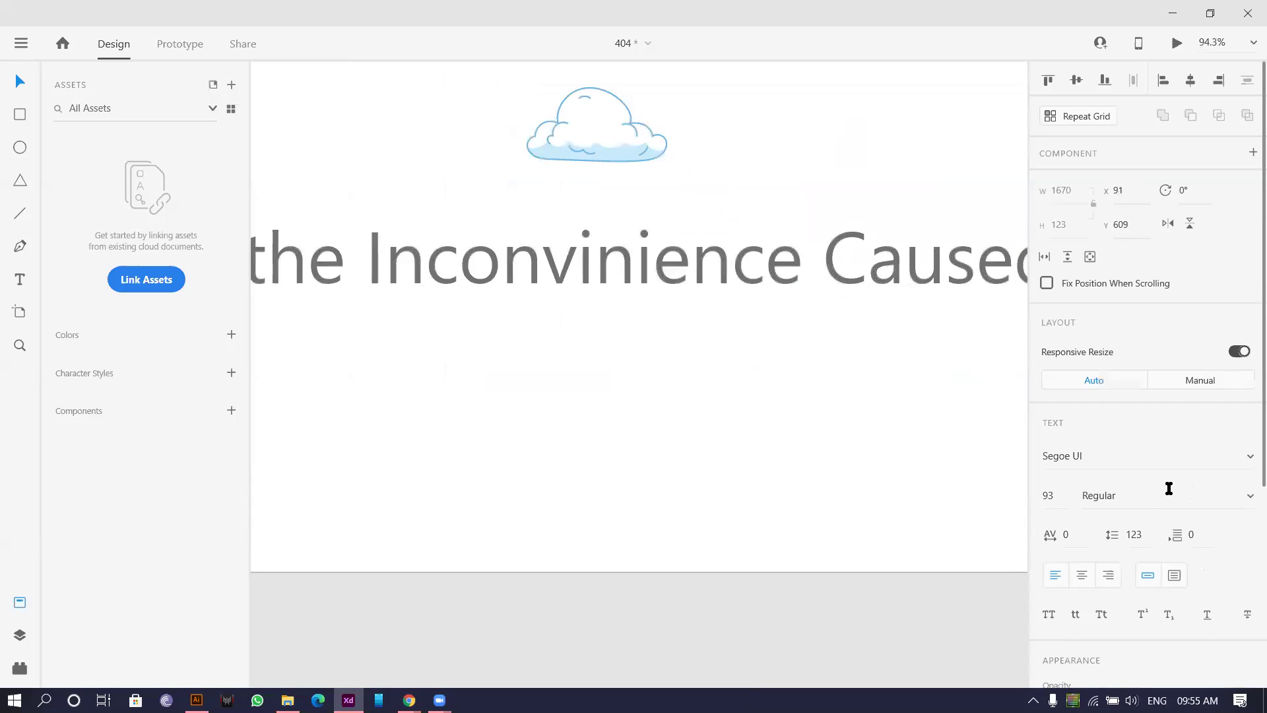
pyautogui.click(1051, 497)
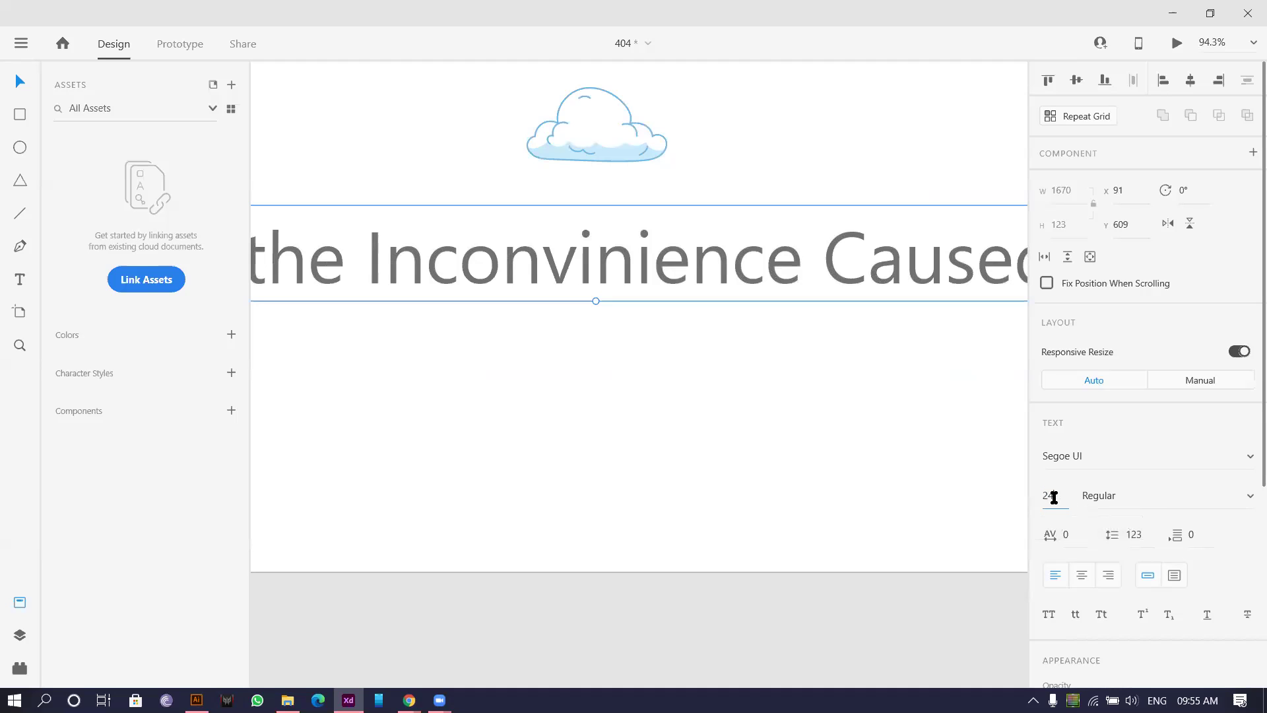
pyautogui.write('24')
pyautogui.press('Return')
pyautogui.scroll(-3, 810, 399)
pyautogui.moveTo(411, 344); pyautogui.dragTo(718, 327)
pyautogui.scroll(-2, 608, 290)
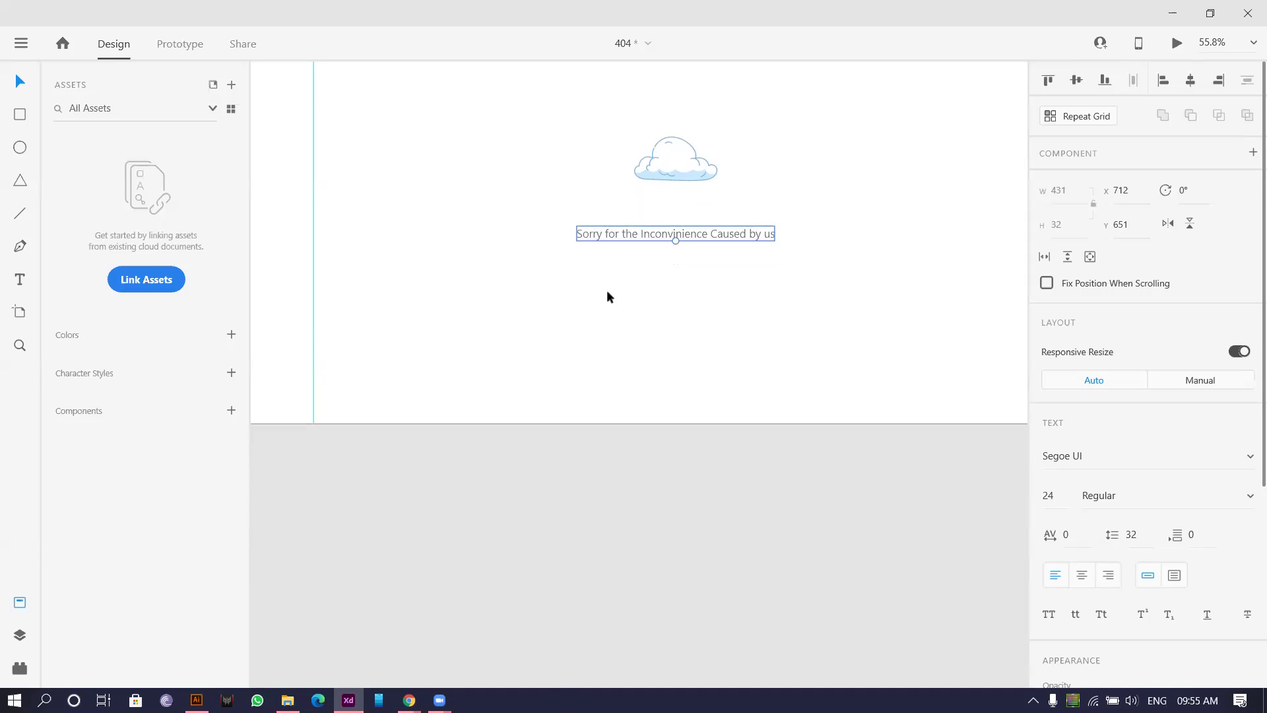
pyautogui.scroll(4, 608, 172)
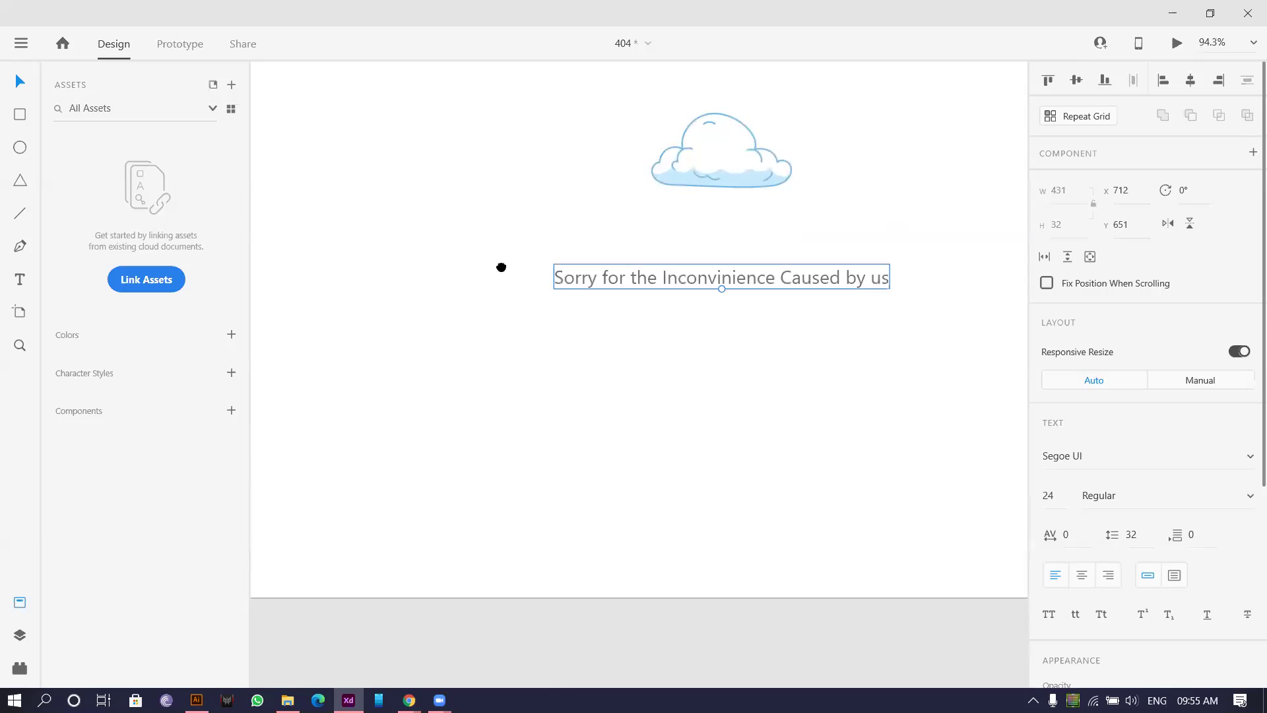
pyautogui.click(1113, 459)
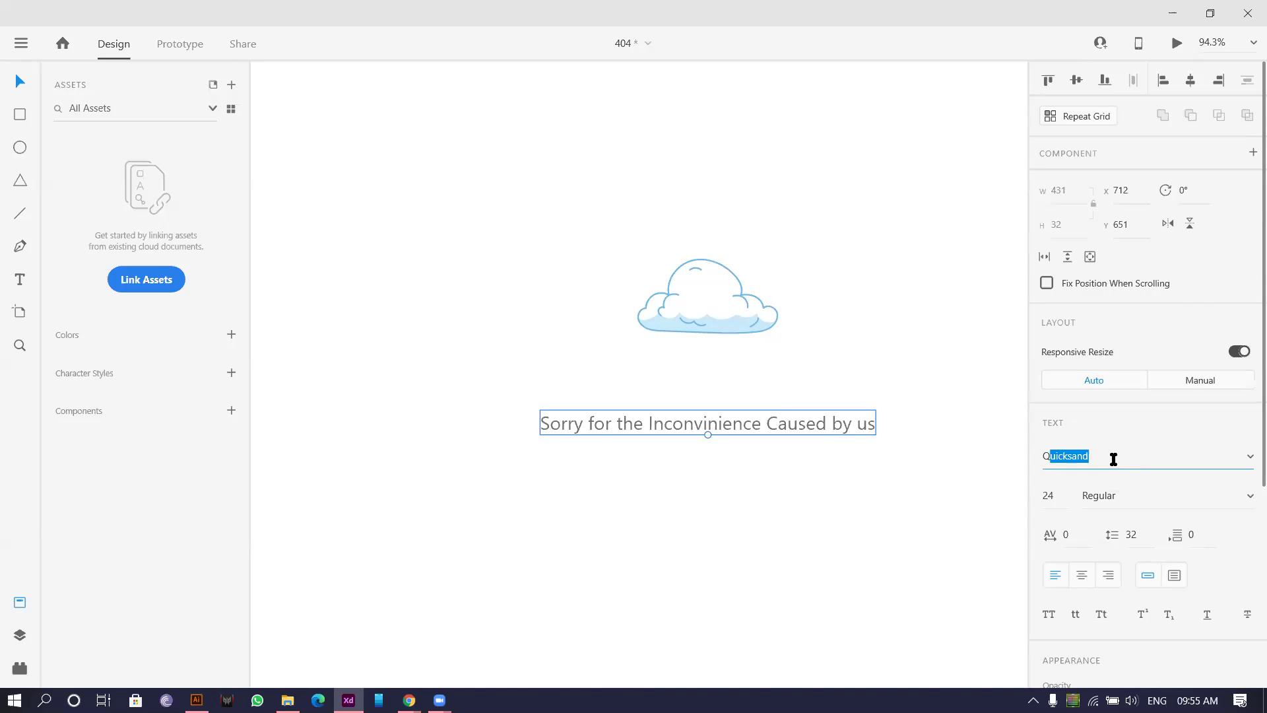
pyautogui.press('Return')
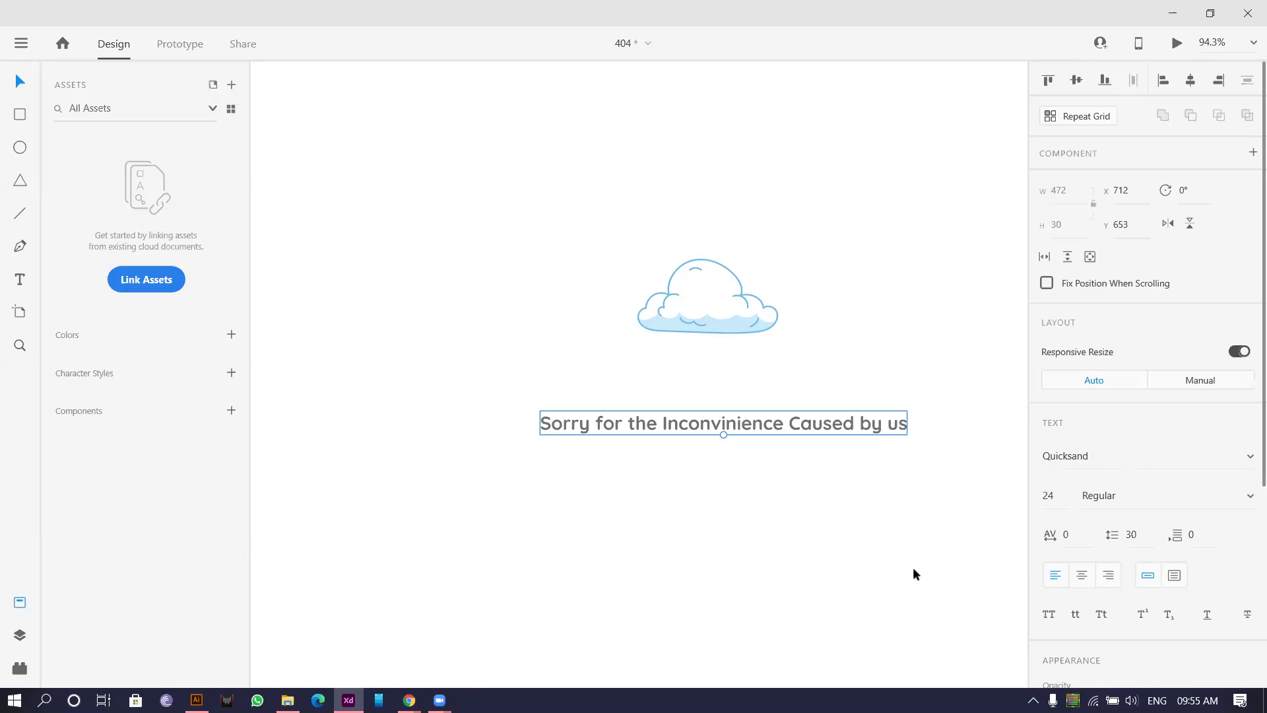
# Duplicate the apology text to X 582, Y 471 and replace the copy's wording with "4".
pyautogui.click(676, 461)
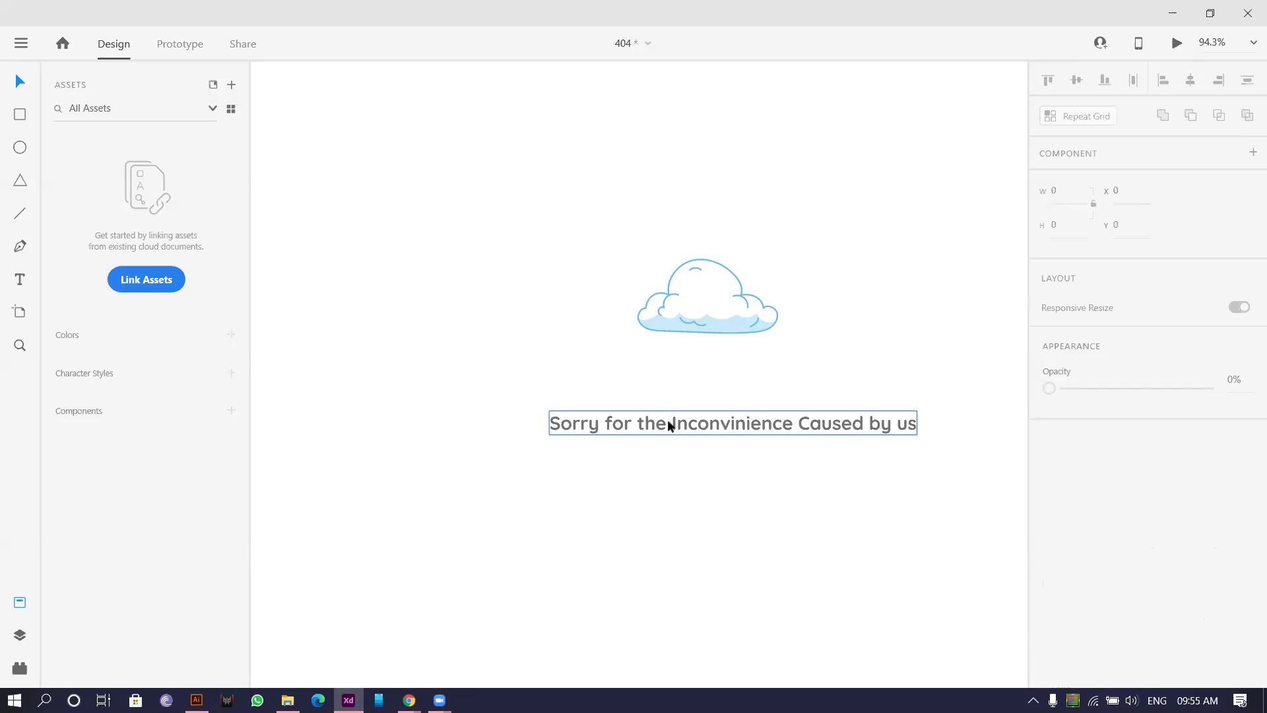
pyautogui.moveTo(671, 424); pyautogui.dragTo(557, 363)
pyautogui.click(663, 510)
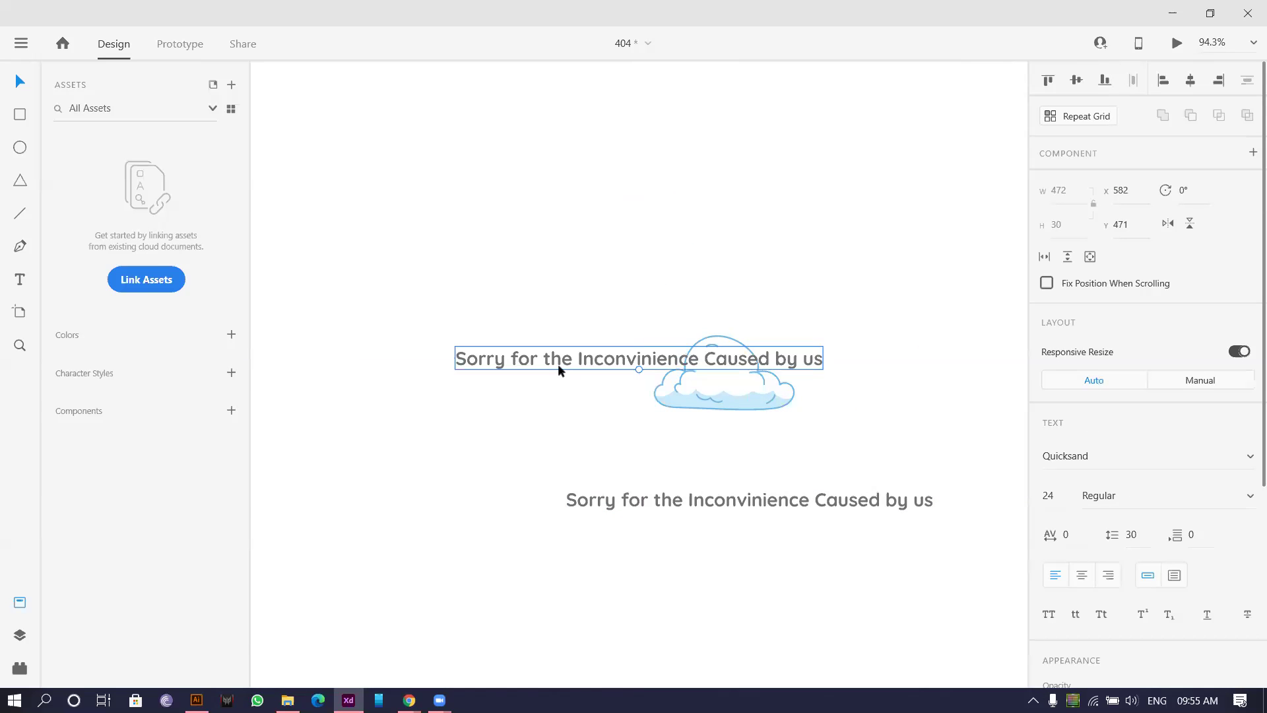
pyautogui.doubleClick(558, 363)
pyautogui.write('4')
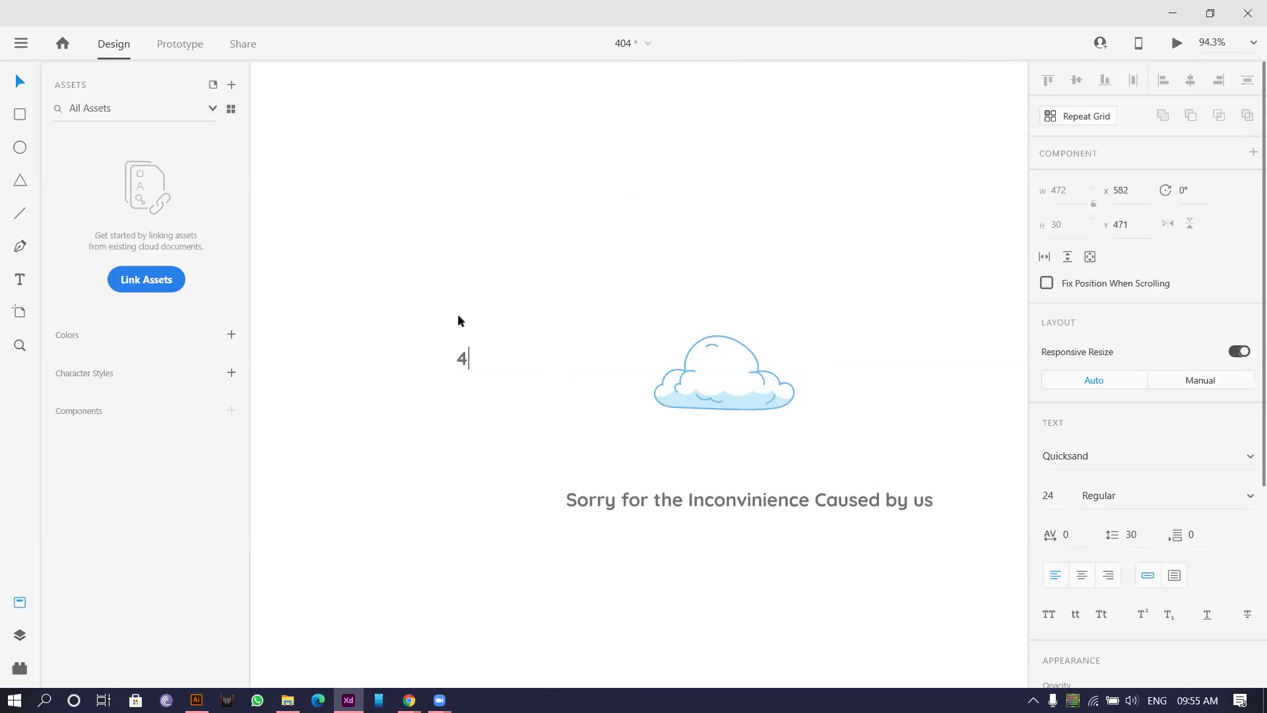
pyautogui.press('Escape')
# Enlarge the "4" to size 203 and place it just left of the cloud at X 685, Y 357.
pyautogui.moveTo(464, 371); pyautogui.dragTo(497, 462)
pyautogui.moveTo(457, 410); pyautogui.dragTo(586, 504)
pyautogui.moveTo(600, 438); pyautogui.dragTo(612, 391)
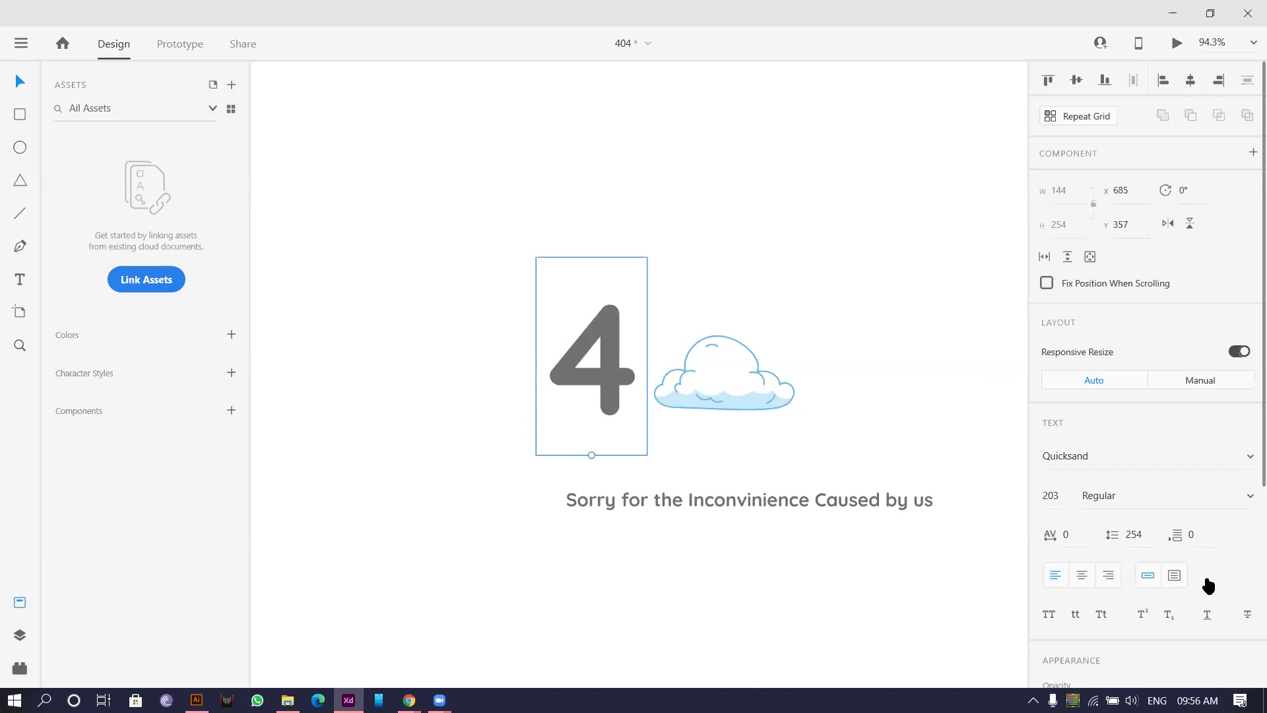
# Fill the "4" with the blue sampled from the cloud's outline.
pyautogui.scroll(-3, 1217, 507)
pyautogui.scroll(-2, 1216, 507)
pyautogui.click(1247, 514)
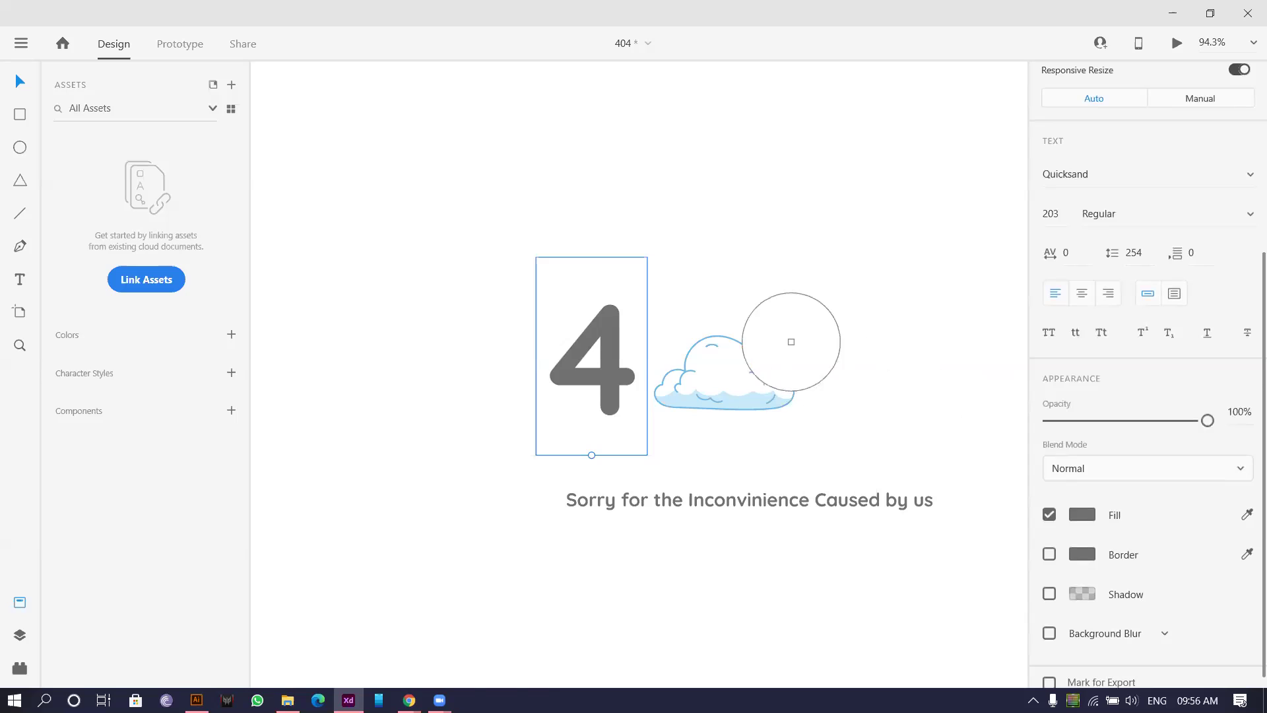
pyautogui.click(742, 350)
pyautogui.moveTo(683, 271); pyautogui.dragTo(485, 376)
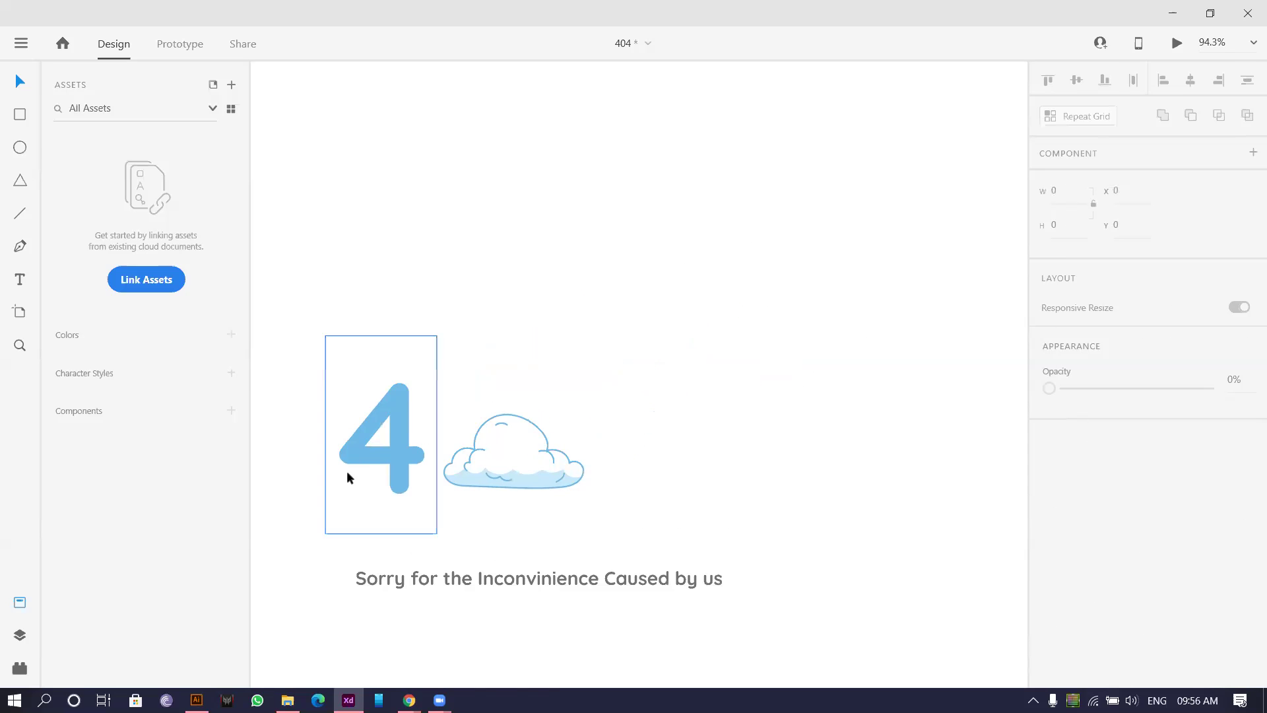
# Duplicate the blue "4" to the right side of the cloud so the three form 404.
pyautogui.moveTo(379, 462); pyautogui.dragTo(645, 471)
pyautogui.click(784, 425)
pyautogui.scroll(-3, 798, 421)
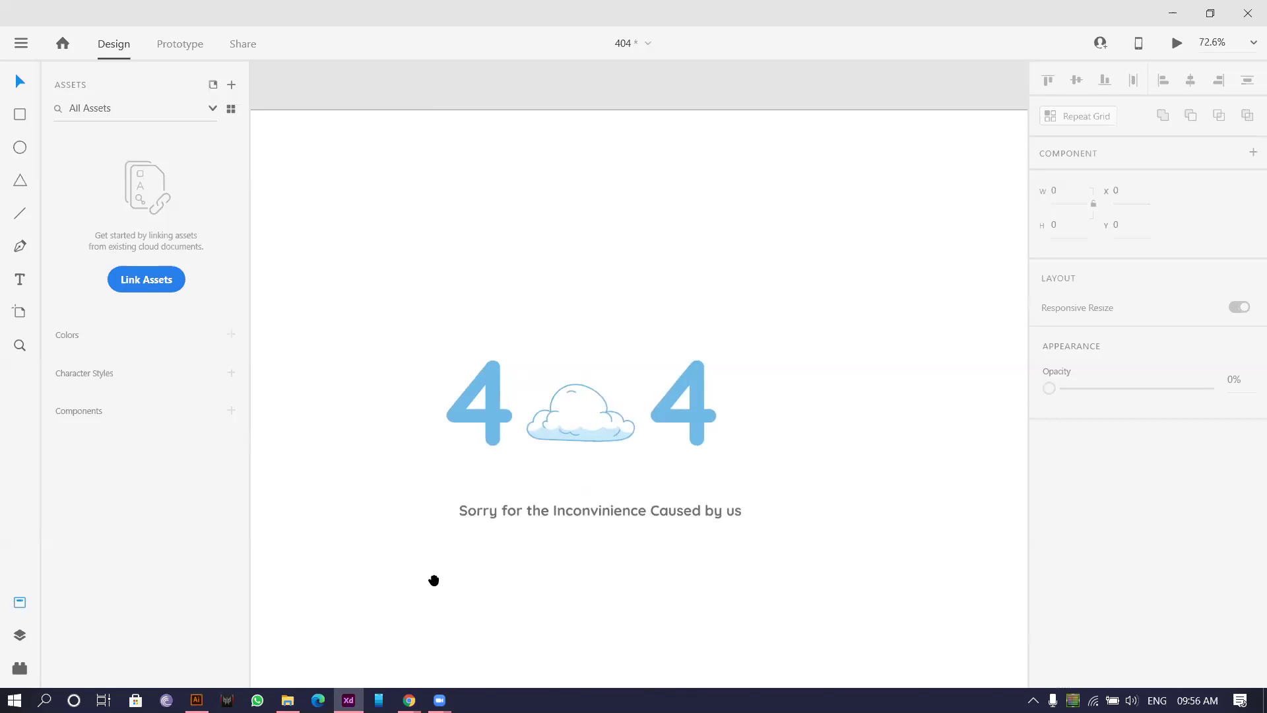
# Stretch the cloud between the two 4s upward to a height of 113.29.
pyautogui.scroll(1, 533, 342)
pyautogui.click(631, 476)
pyautogui.scroll(-6, 627, 479)
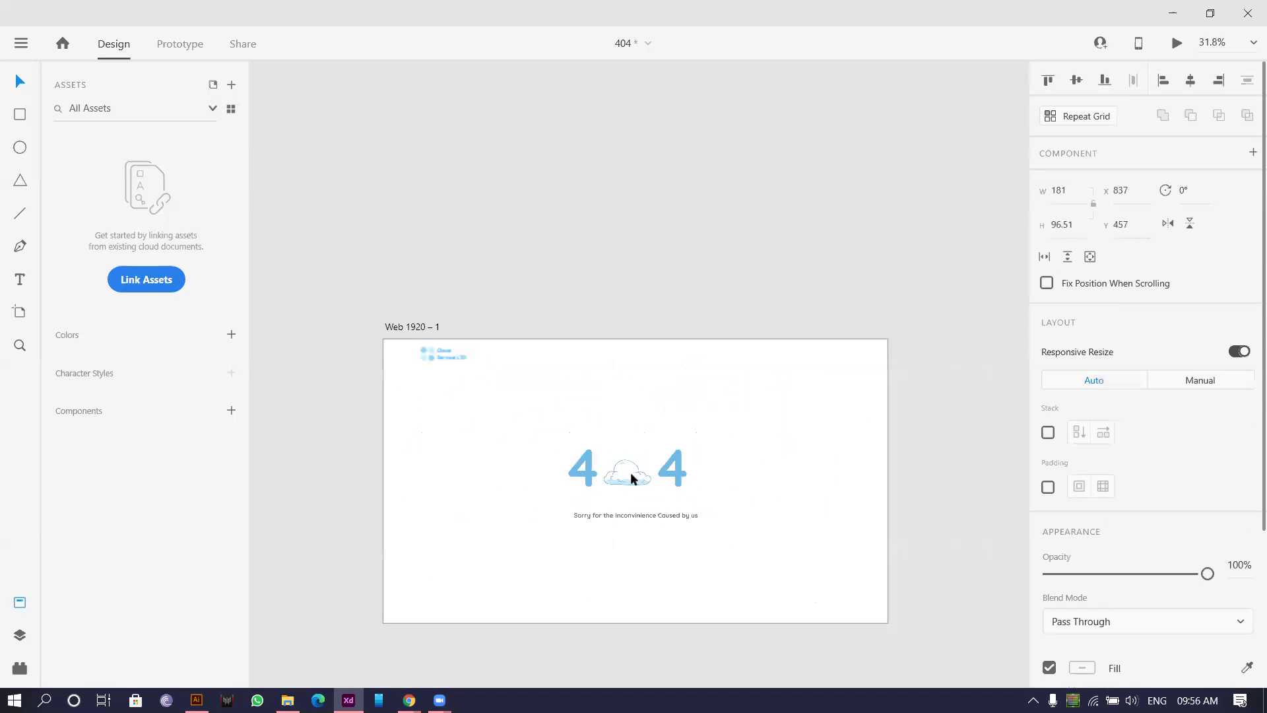
pyautogui.scroll(7, 621, 487)
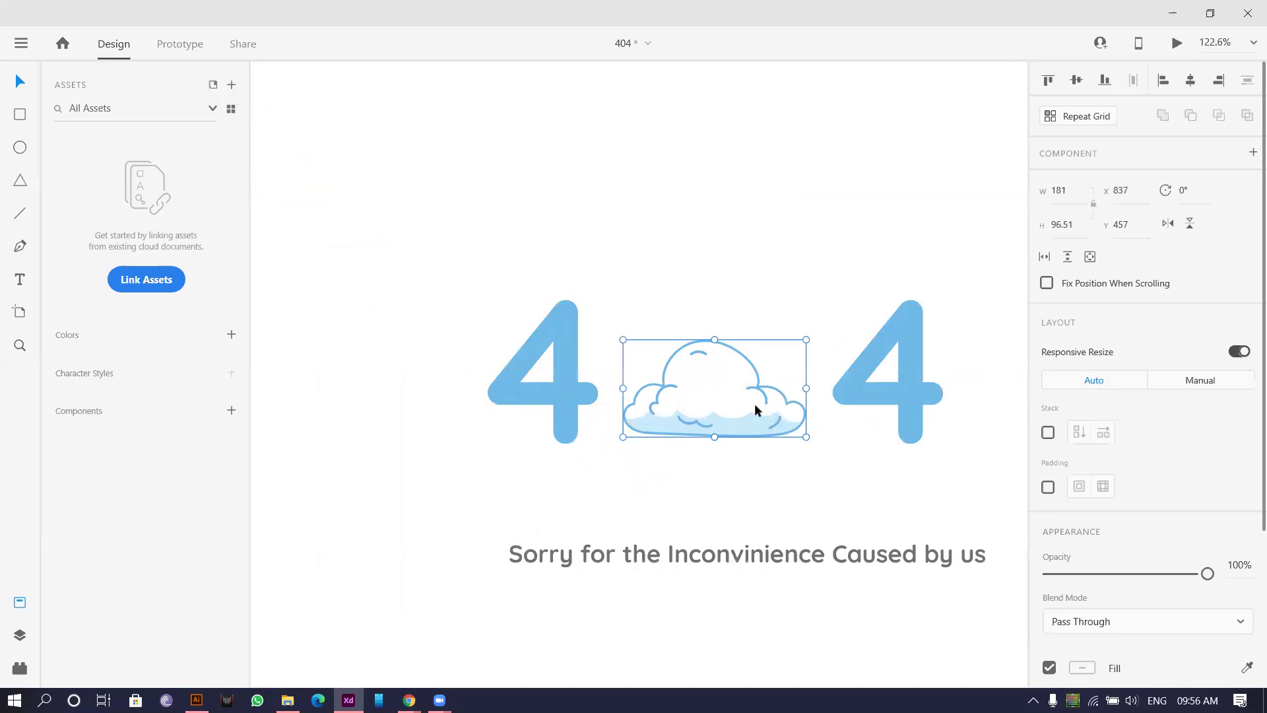
pyautogui.moveTo(715, 339); pyautogui.dragTo(714, 323)
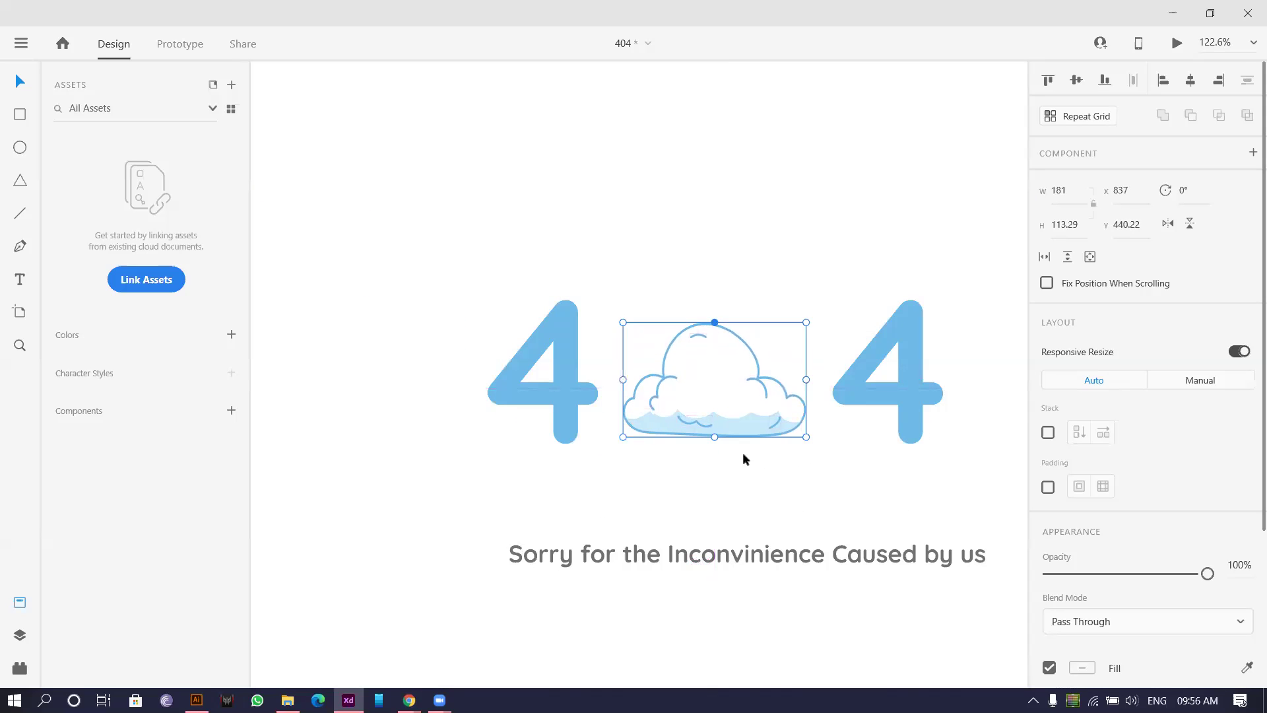
pyautogui.click(837, 529)
# Add the text "Menu" near the artboard's top edge, to the right of the logo, at X 1039, Y -124.
pyautogui.scroll(-5, 673, 439)
pyautogui.scroll(5, 829, 515)
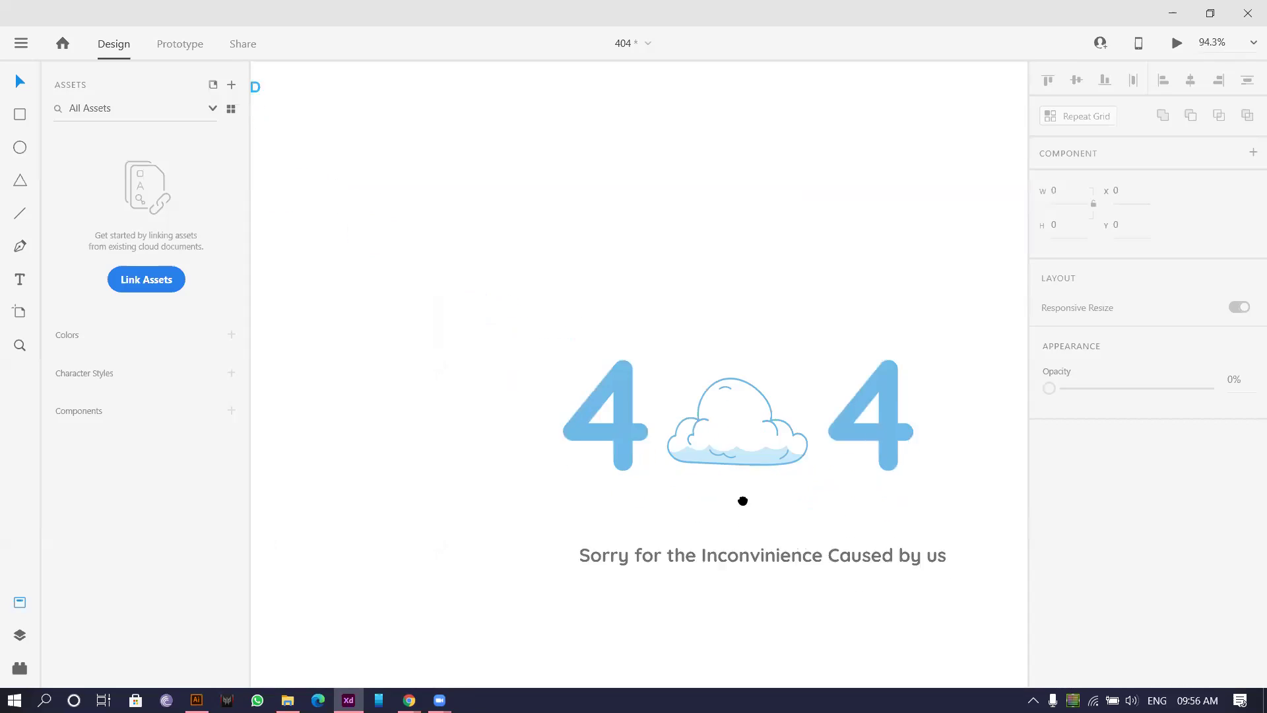
pyautogui.scroll(-5, 744, 454)
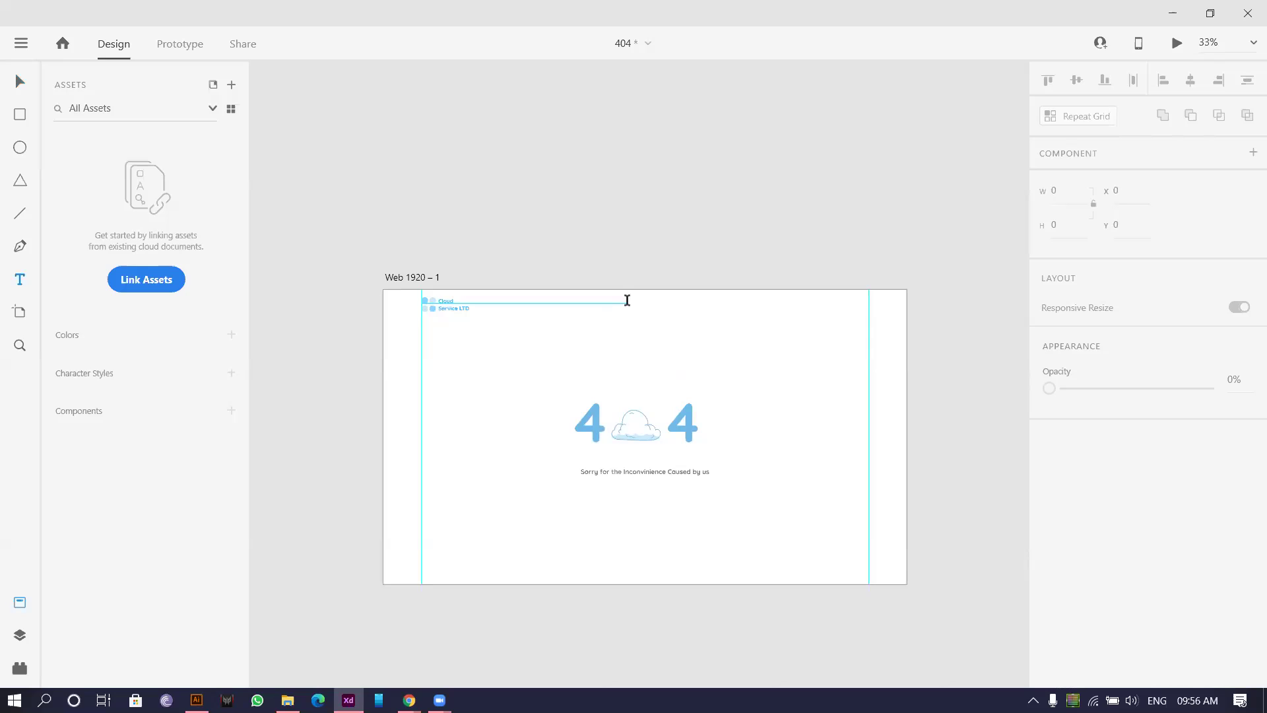
pyautogui.click(667, 309)
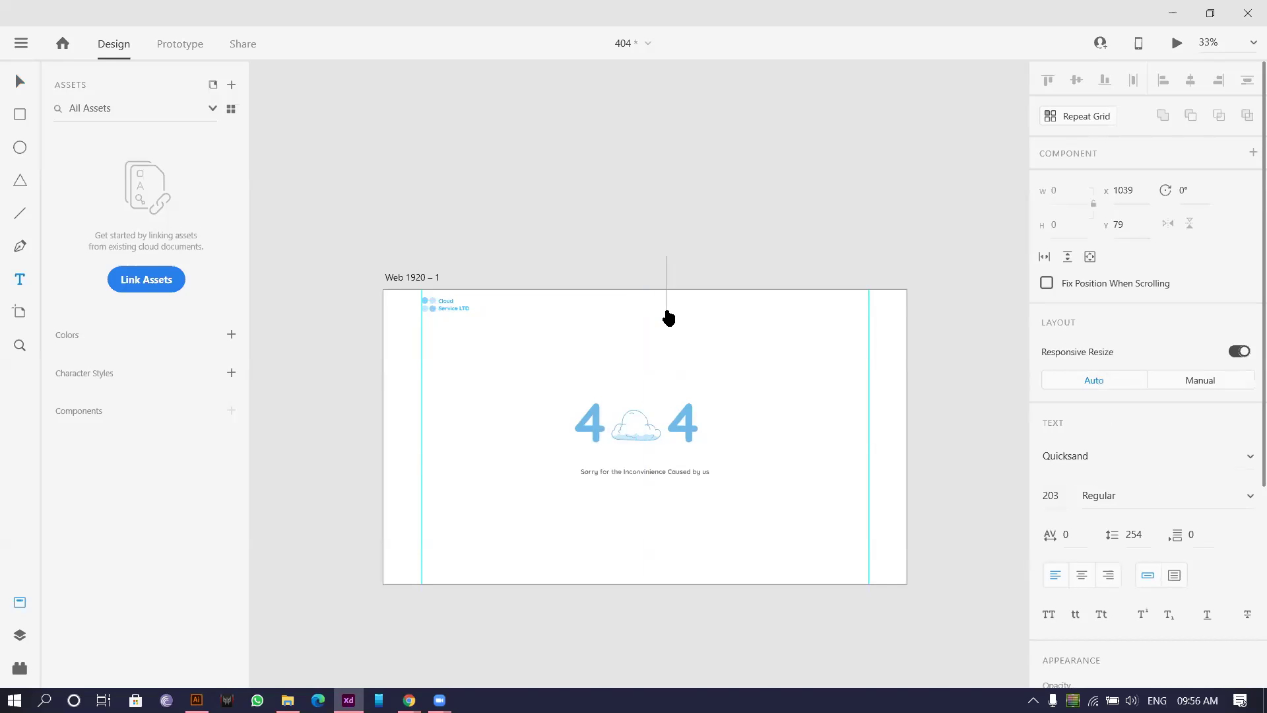
pyautogui.write('Menu')
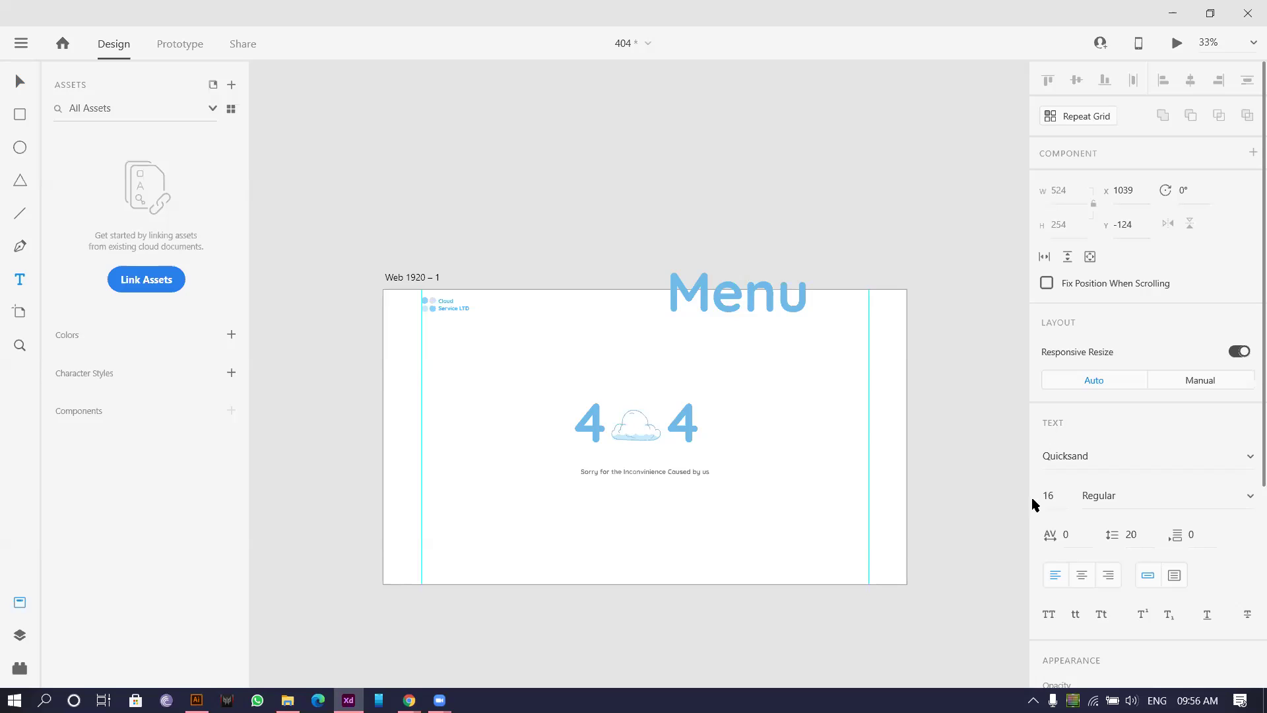
pyautogui.click(759, 280)
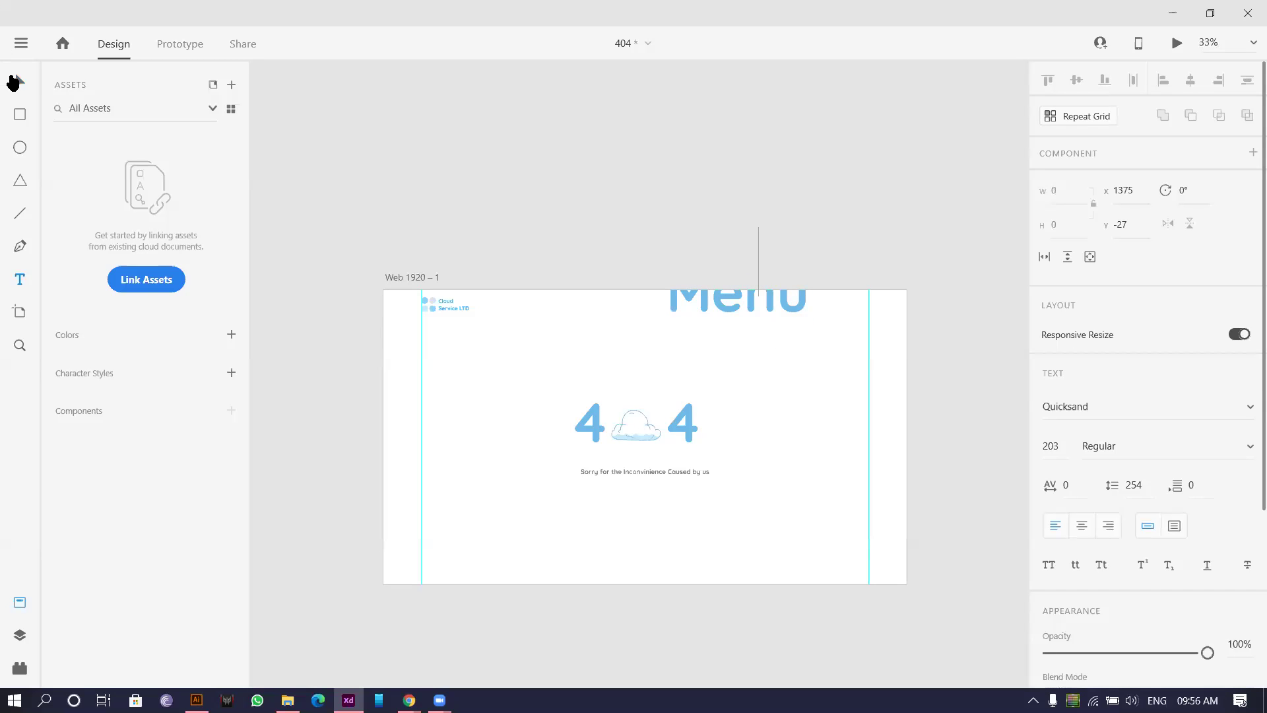
pyautogui.click(14, 81)
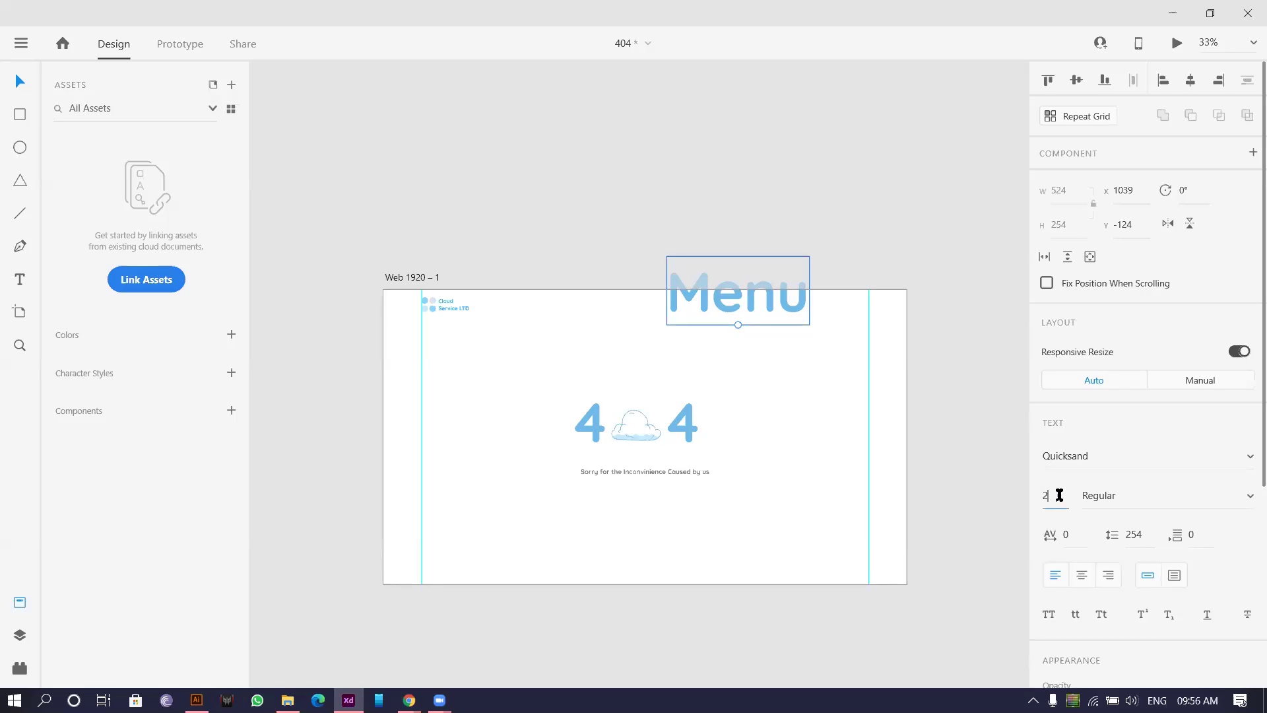
# Set the "Menu" text to size 26 and move it level with the logo at X 1163, Y 41.
pyautogui.click(1060, 495)
pyautogui.write('26')
pyautogui.press('Return')
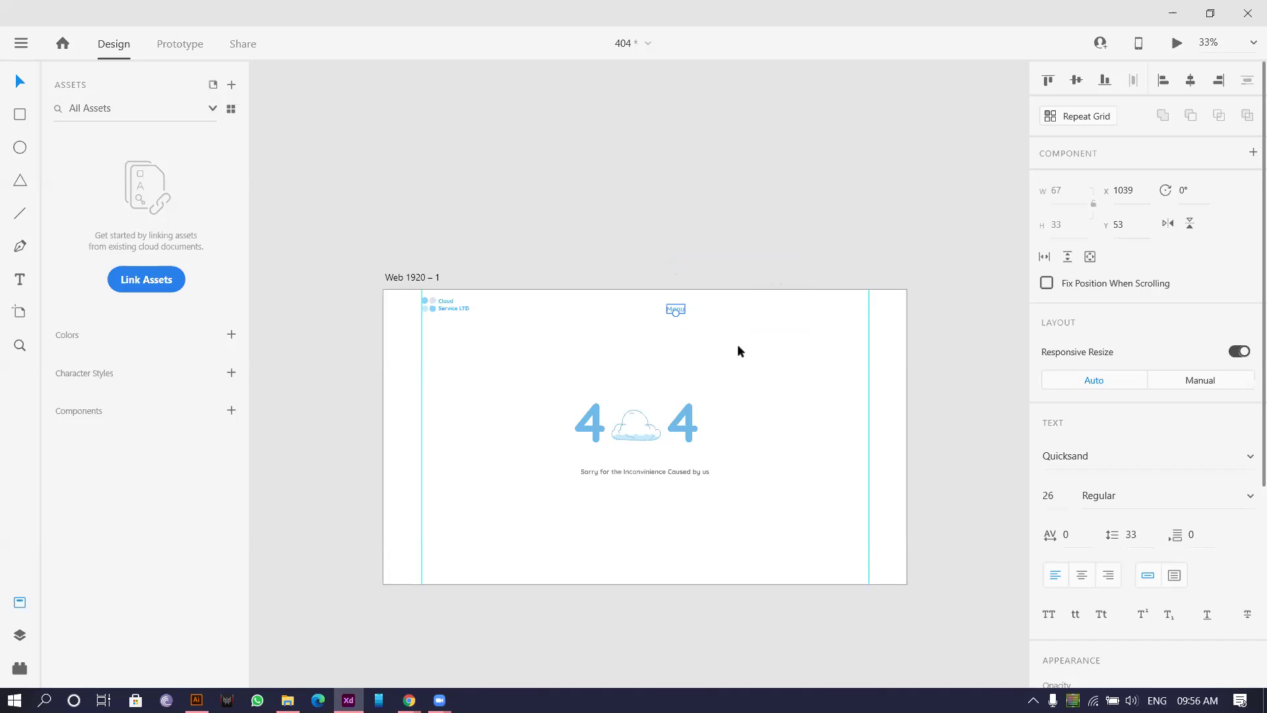
pyautogui.scroll(5, 673, 324)
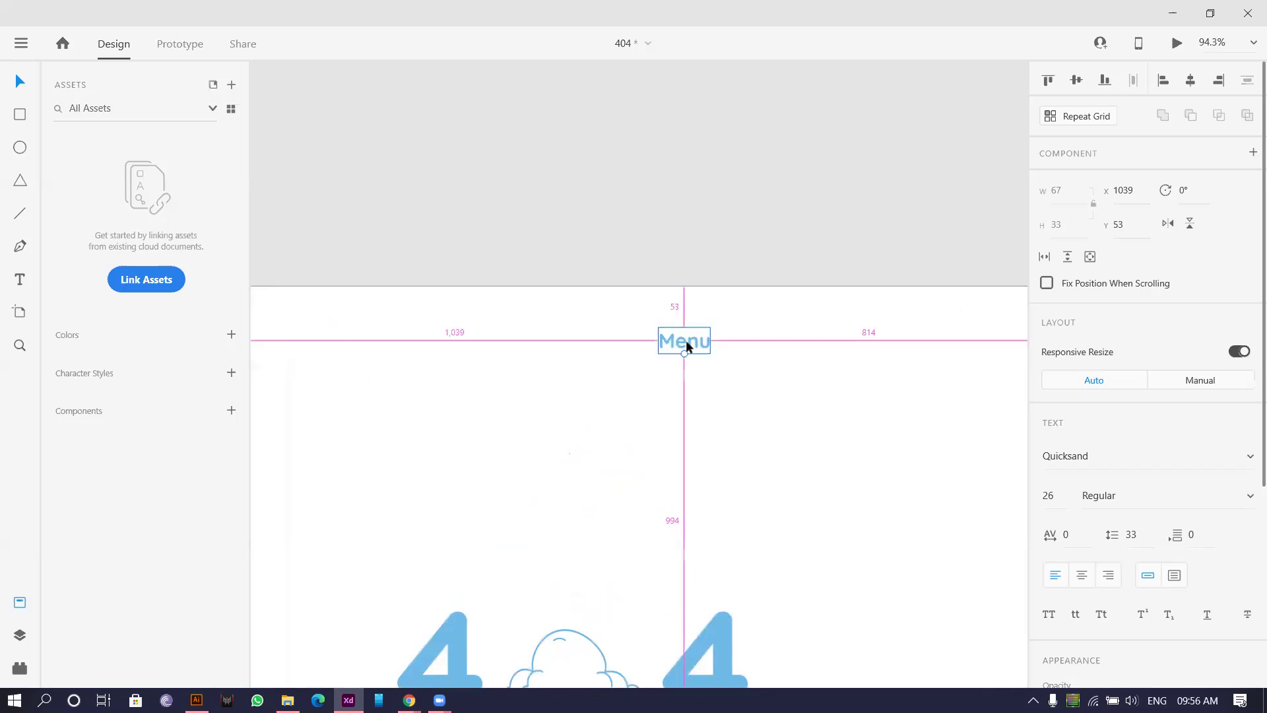
pyautogui.scroll(-4, 682, 346)
pyautogui.scroll(2, 693, 342)
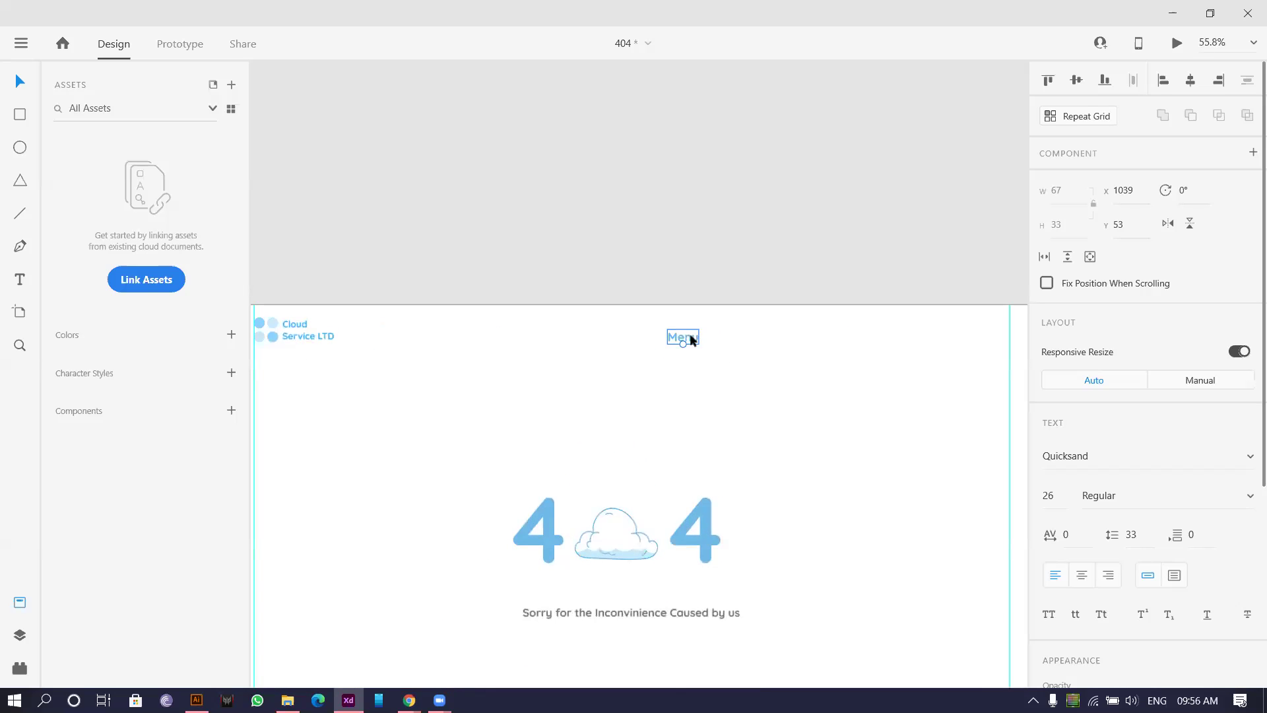
pyautogui.moveTo(693, 338); pyautogui.dragTo(750, 335)
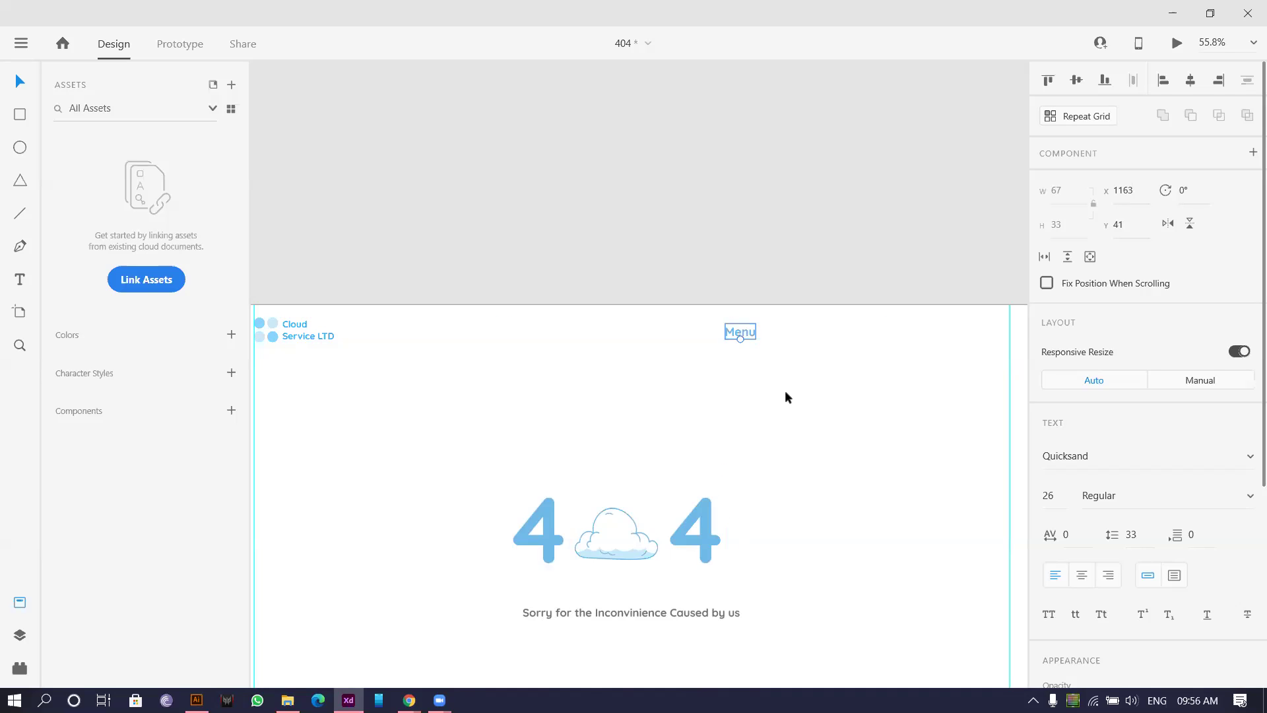
# Scale the "Menu" text down to size 22 and change its wording to "Home".
pyautogui.scroll(5, 785, 397)
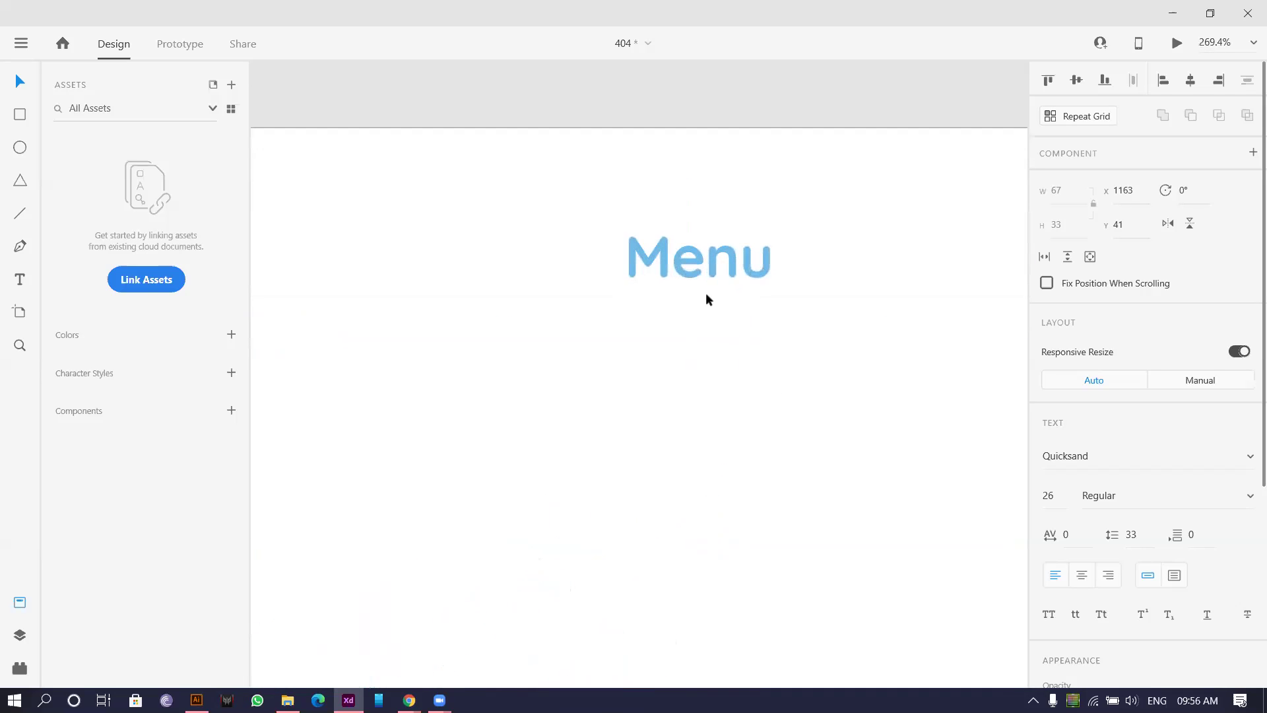
pyautogui.moveTo(698, 292); pyautogui.dragTo(698, 284)
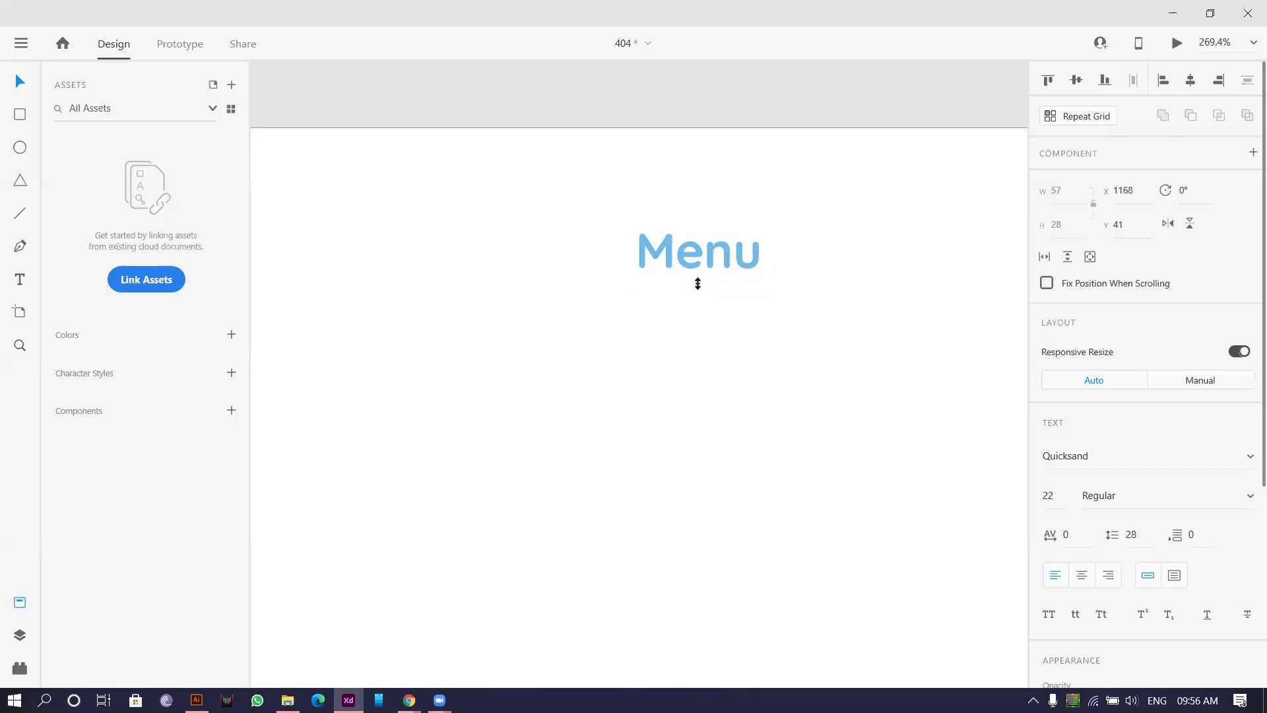
pyautogui.scroll(-6, 697, 283)
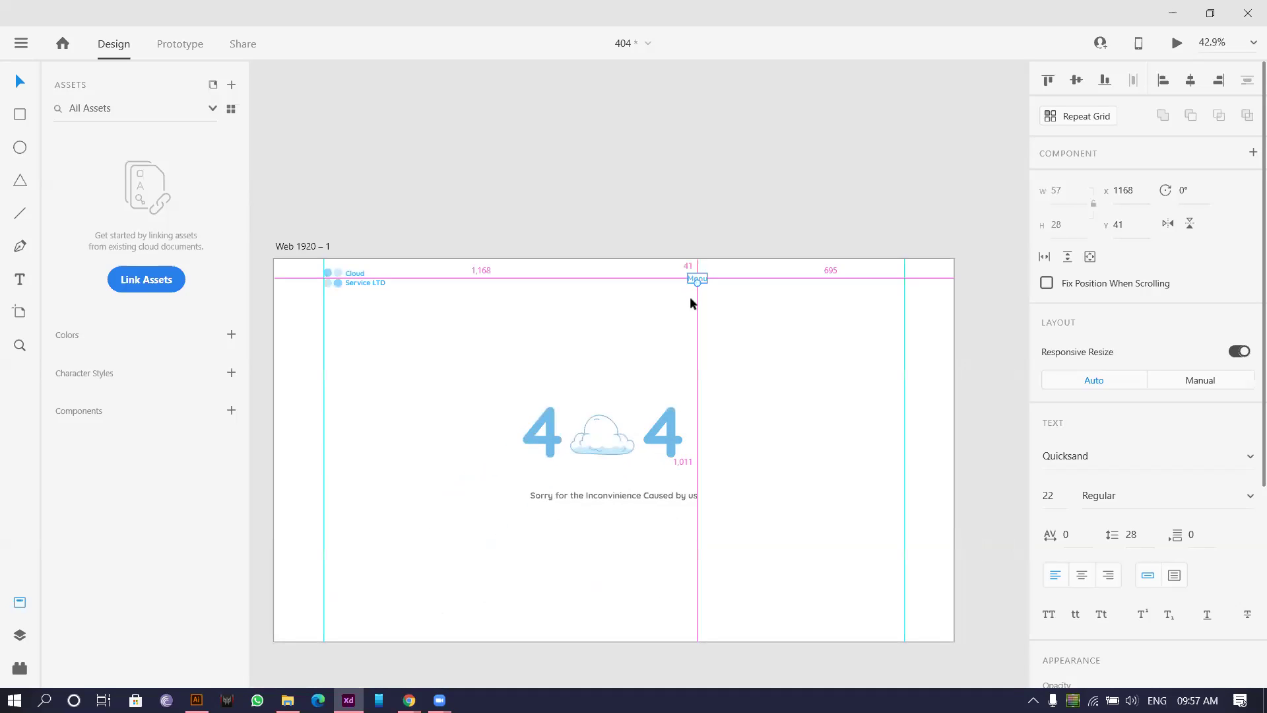
pyautogui.scroll(4, 690, 296)
pyautogui.moveTo(815, 221); pyautogui.dragTo(608, 299)
pyautogui.doubleClick(500, 305)
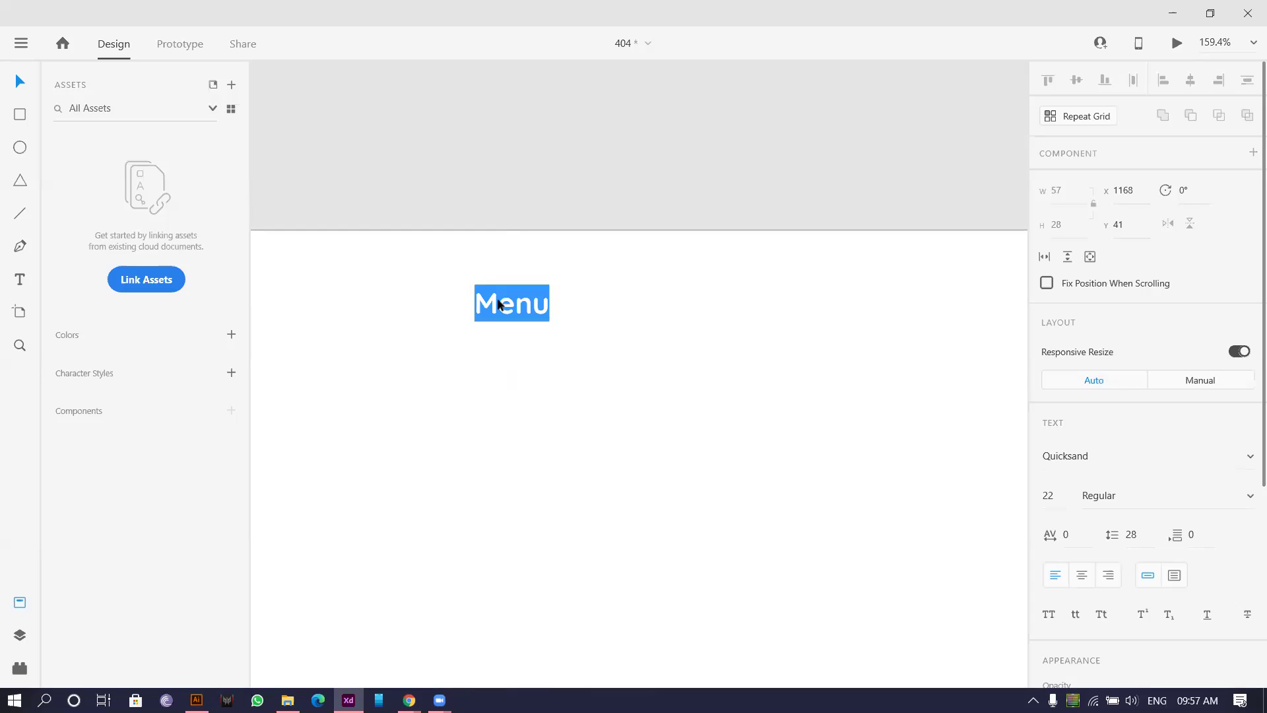
pyautogui.write('Home')
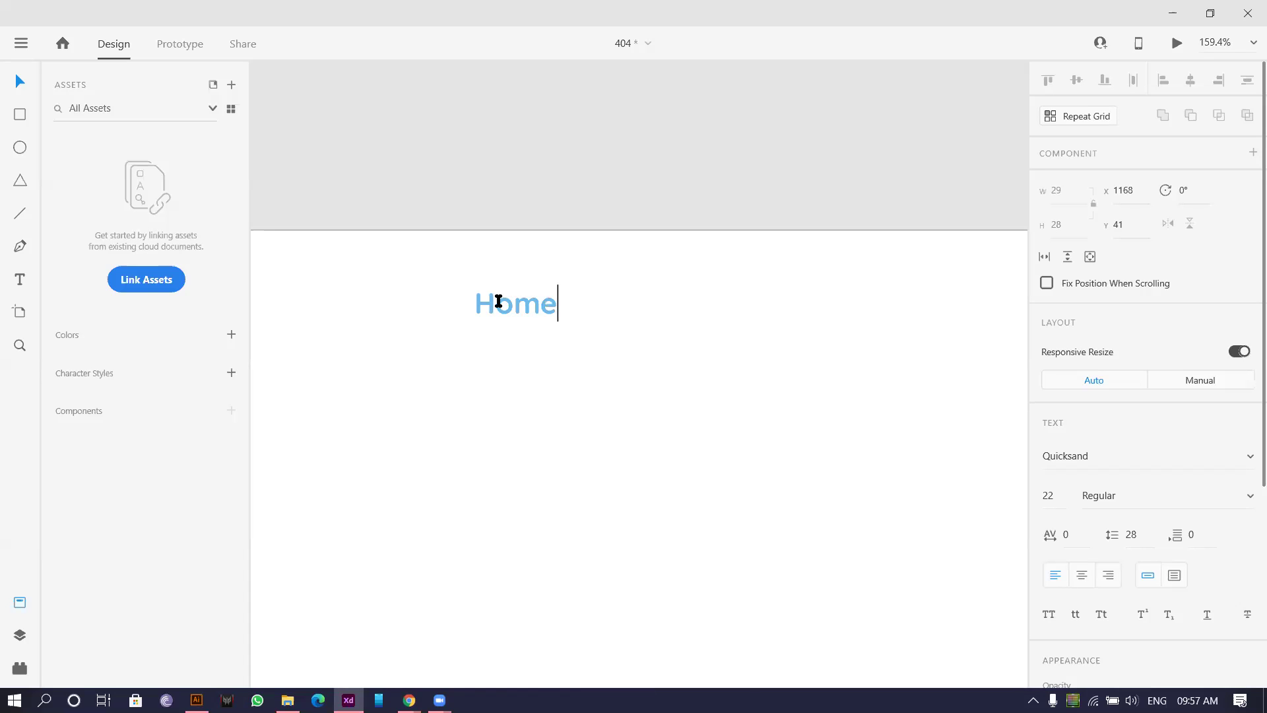
pyautogui.press('Escape')
# Duplicate the "Home" item to its right at X 1330, Y 41 and reword the copy as "About us".
pyautogui.scroll(-3, 481, 390)
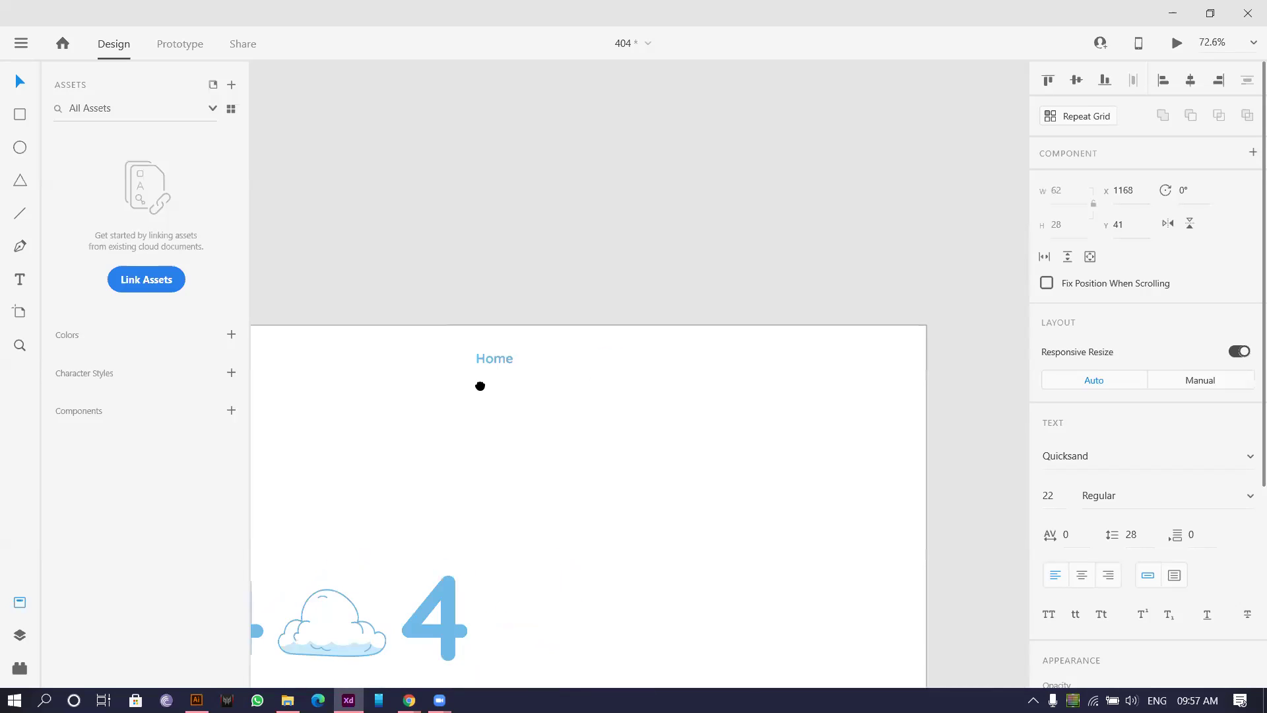
pyautogui.moveTo(480, 385); pyautogui.dragTo(497, 357)
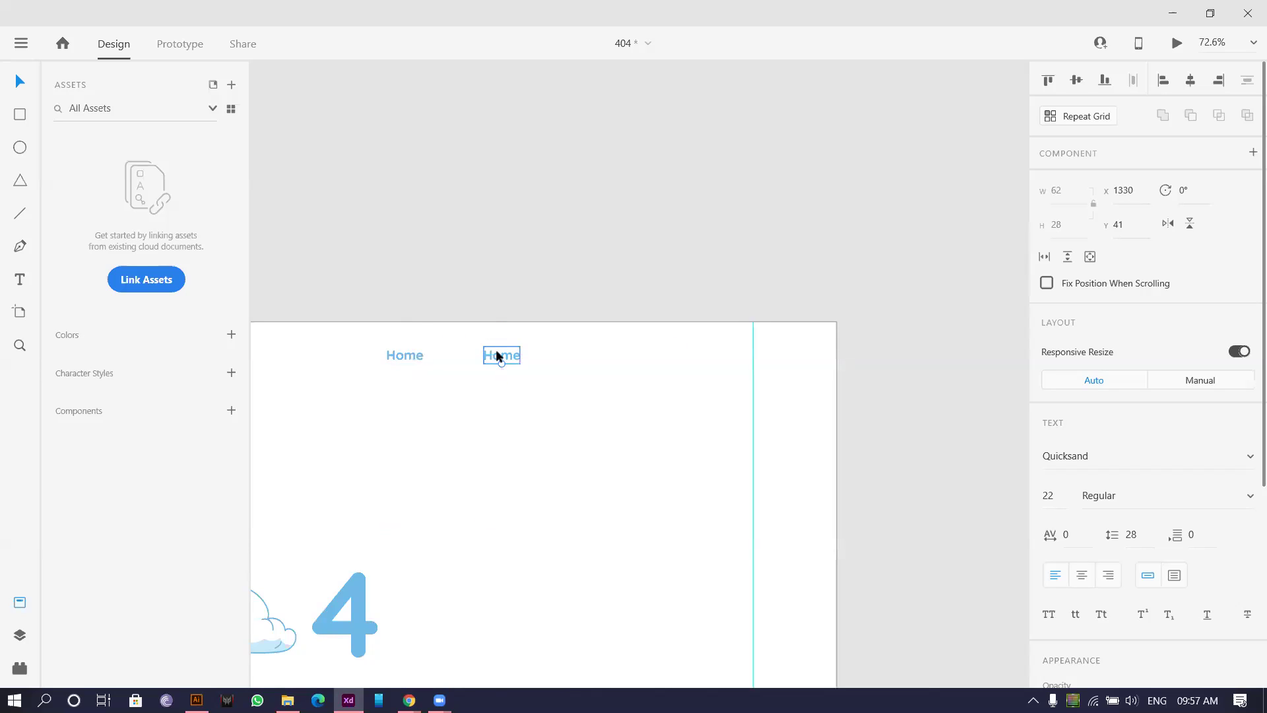
pyautogui.doubleClick(497, 354)
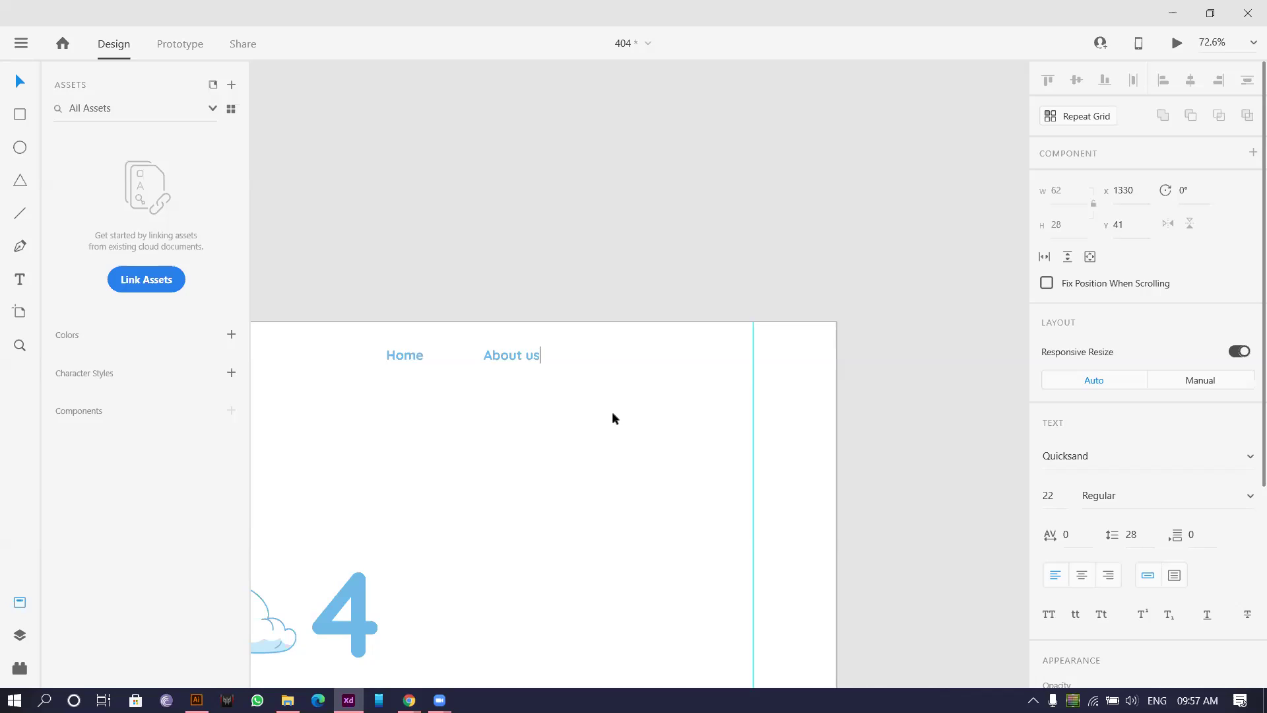
pyautogui.write('About us')
pyautogui.press('Escape')
# Duplicate "About us" to its right at X 1490, Y 41 and reword the copy as "Blog".
pyautogui.moveTo(515, 356); pyautogui.dragTo(608, 357)
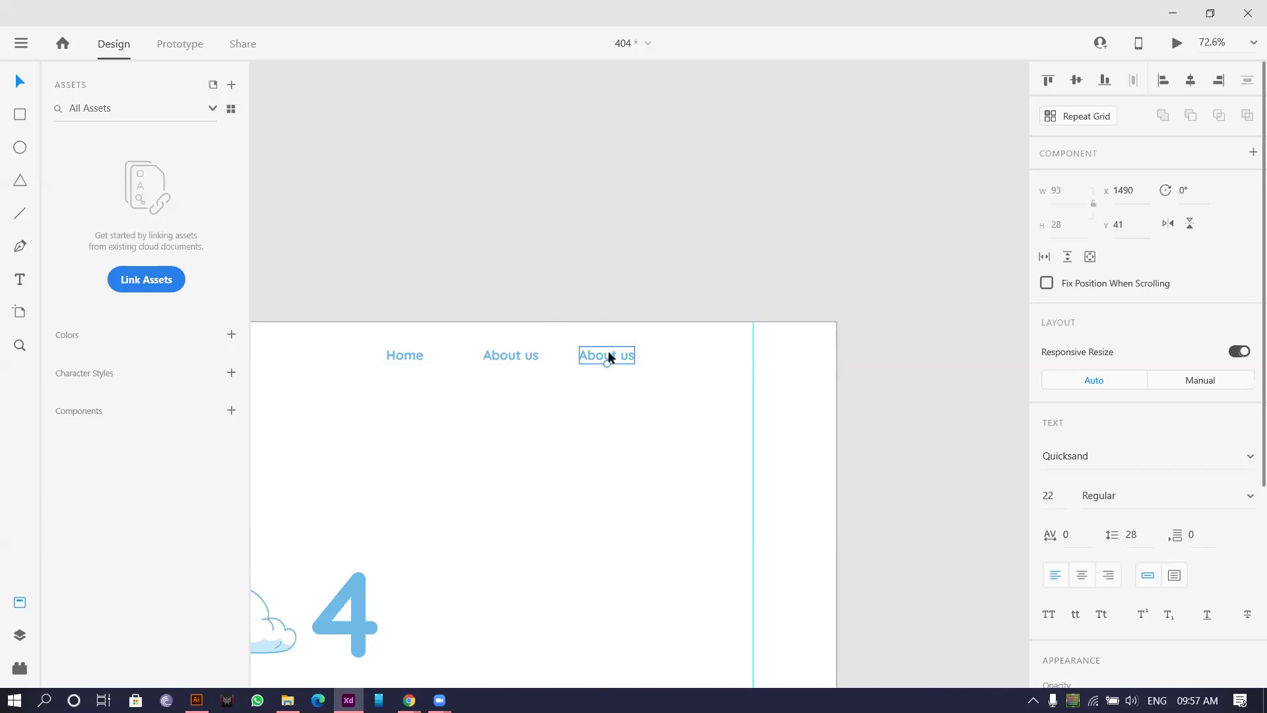
pyautogui.doubleClick(608, 357)
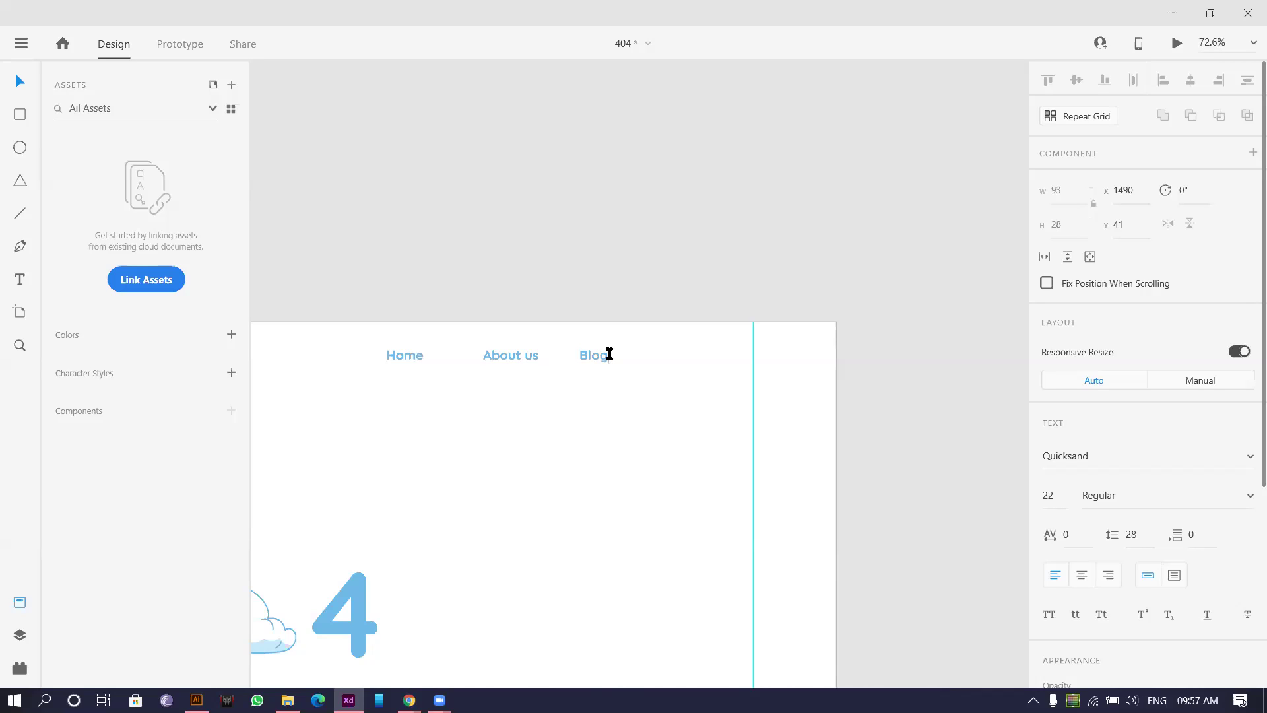
pyautogui.write('Blog')
pyautogui.press('Escape')
# Add a "Contact us" copy ending at the right guide and space the four menu items evenly.
pyautogui.moveTo(597, 355); pyautogui.dragTo(707, 357)
pyautogui.doubleClick(708, 357)
pyautogui.press('Escape')
pyautogui.moveTo(895, 340); pyautogui.dragTo(416, 390)
pyautogui.click(736, 229)
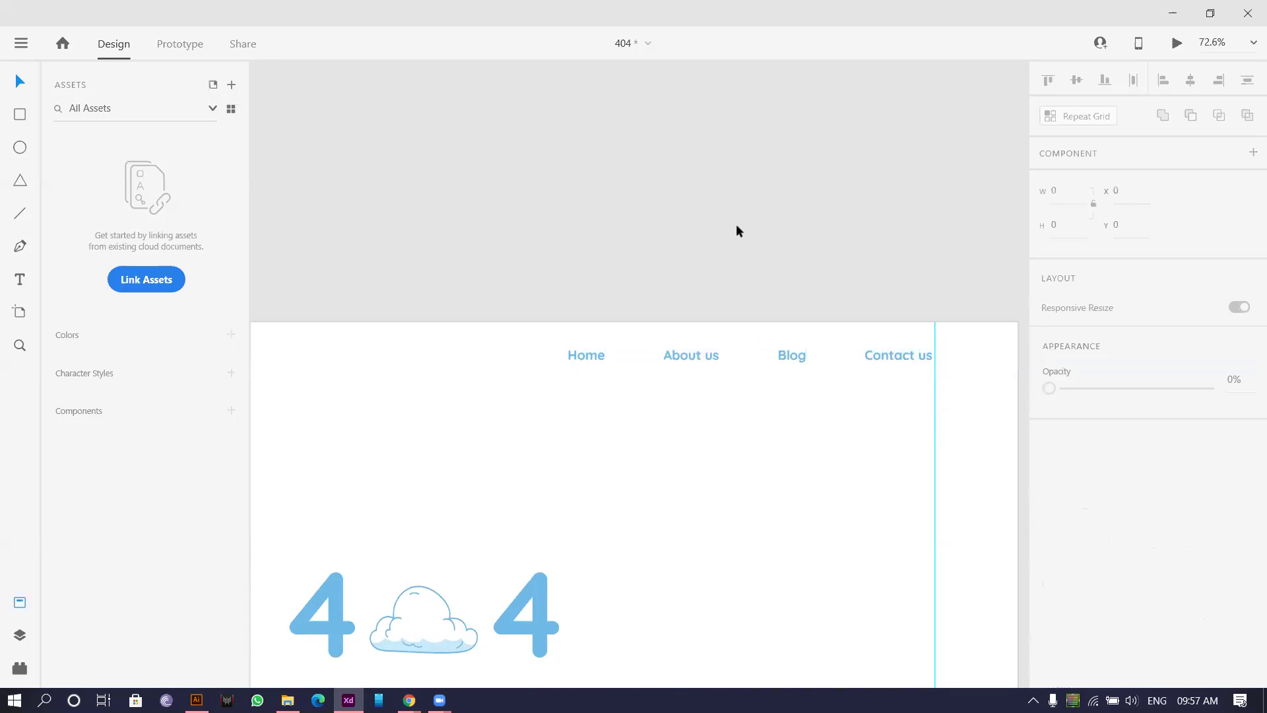
# Draw a 22 by 22 circle between the cloud and the apology line, at X 819, Y 591.
pyautogui.scroll(-5, 735, 229)
pyautogui.scroll(4, 742, 307)
pyautogui.scroll(-4, 425, 289)
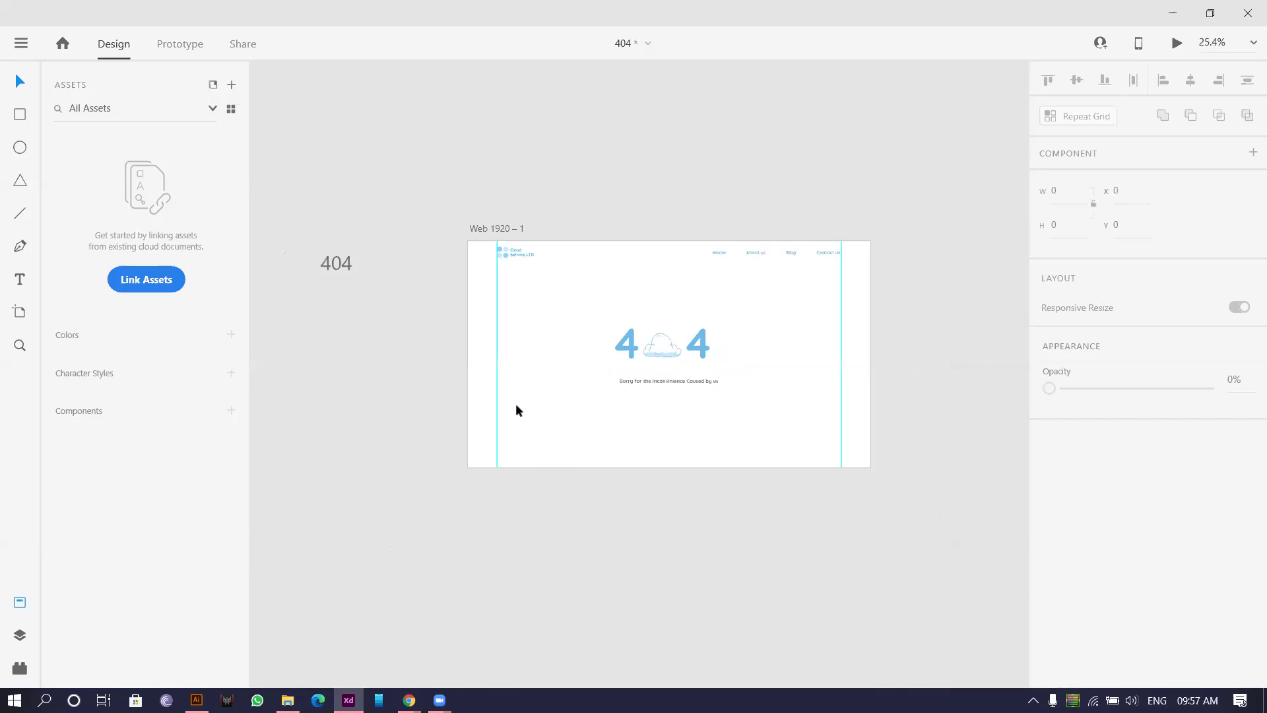
pyautogui.scroll(-2, 514, 406)
pyautogui.scroll(3, 523, 374)
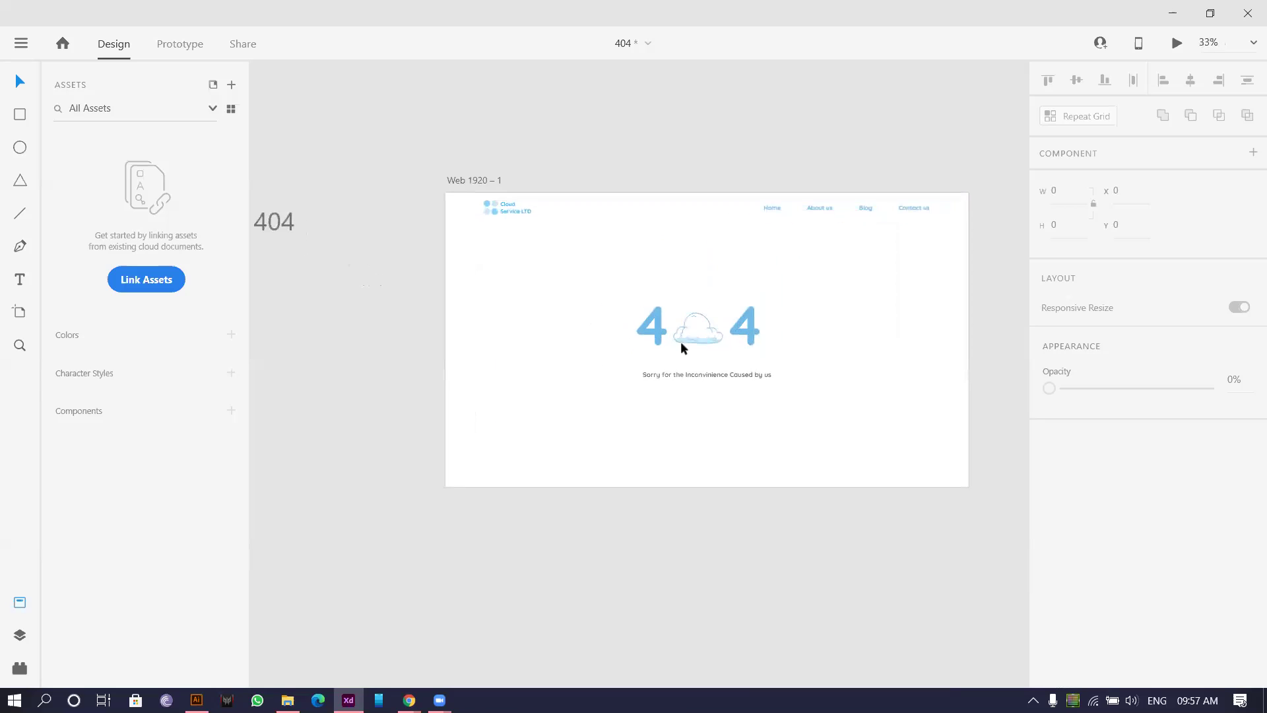
pyautogui.scroll(8, 684, 348)
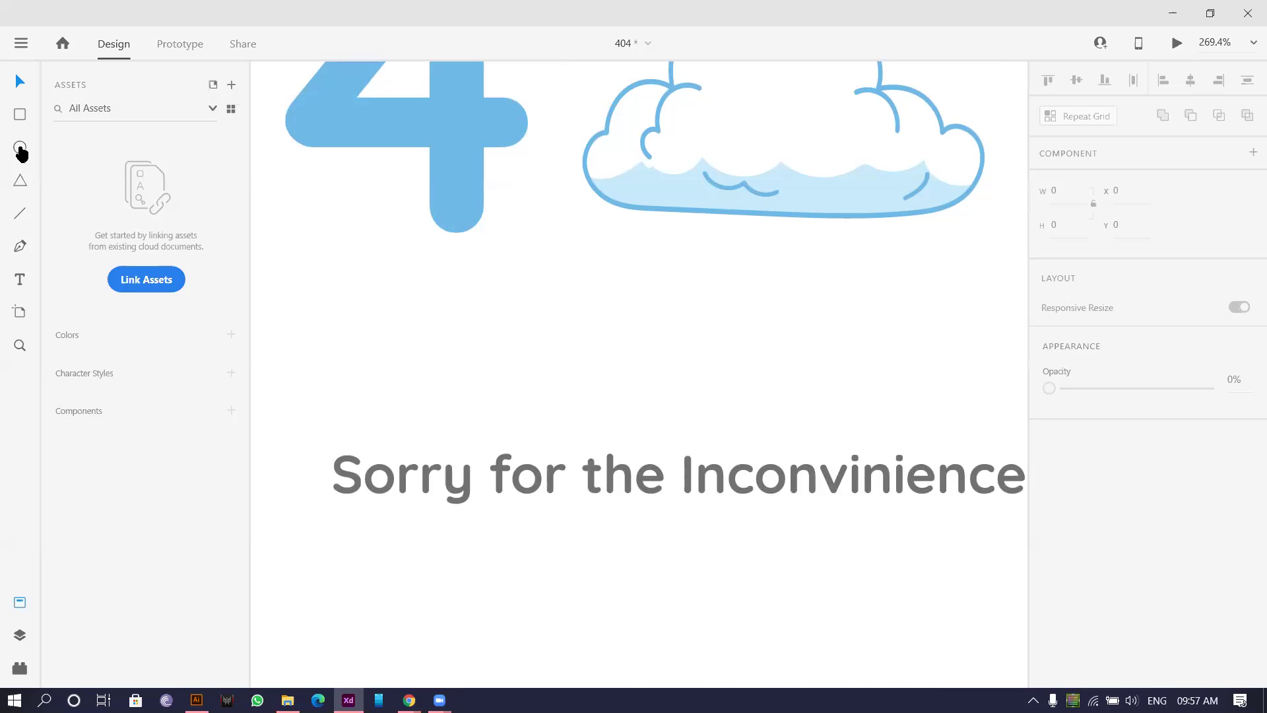
pyautogui.click(20, 149)
pyautogui.moveTo(542, 305); pyautogui.dragTo(592, 350)
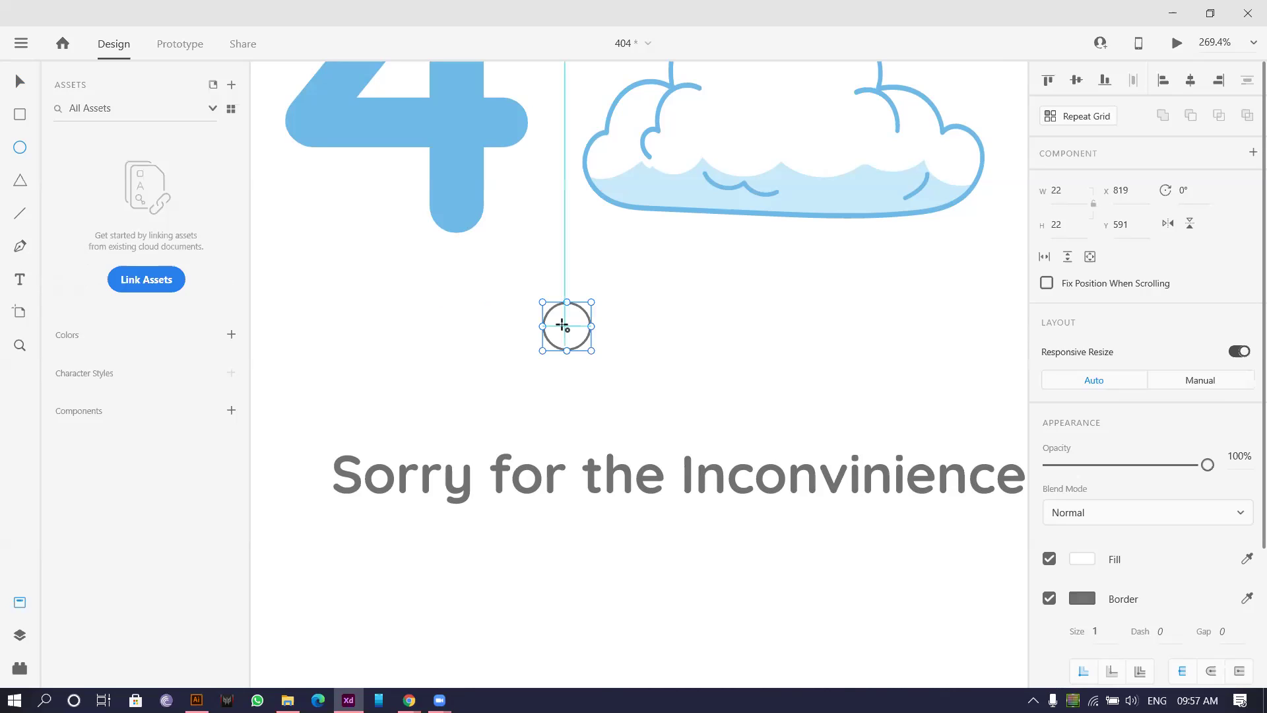
# Turn the circle into a drop by raising its top anchor point to Y 581.79 and making it a sharp corner.
pyautogui.scroll(6, 571, 316)
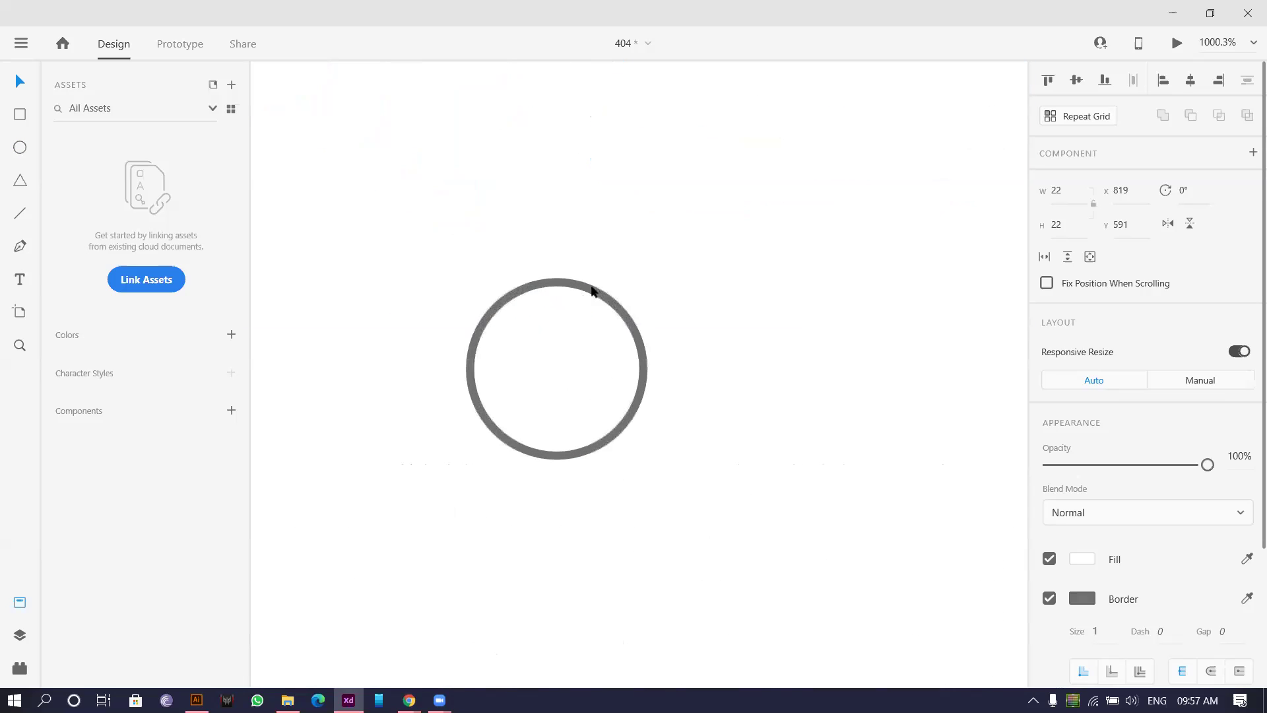
pyautogui.doubleClick(593, 290)
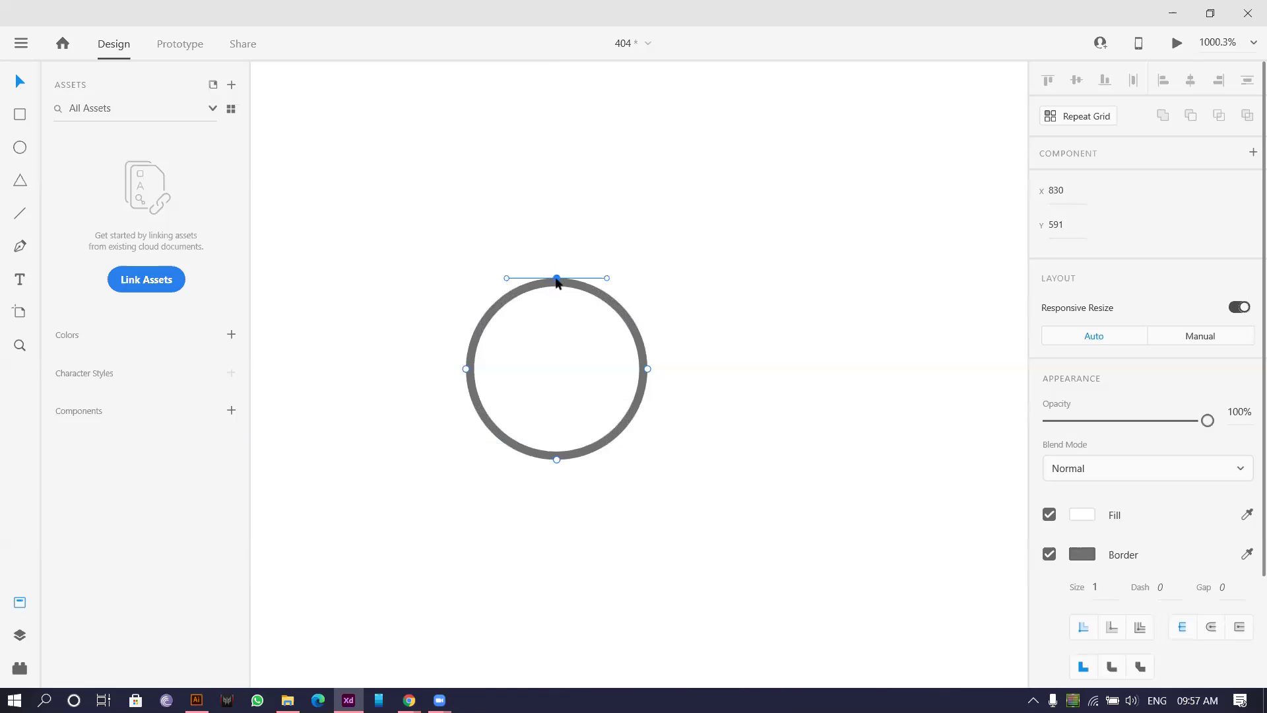
pyautogui.moveTo(556, 279); pyautogui.dragTo(559, 202)
pyautogui.doubleClick(558, 203)
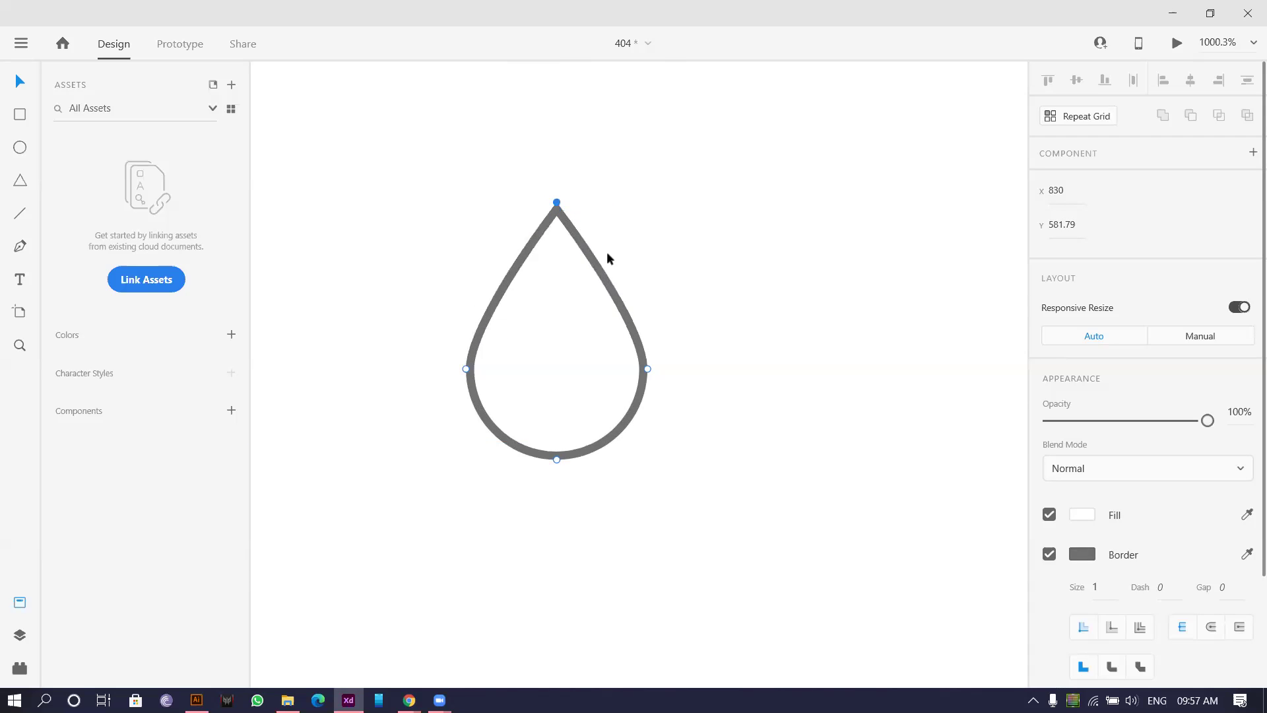
pyautogui.click(676, 269)
pyautogui.scroll(-2, 676, 269)
pyautogui.scroll(-5, 676, 269)
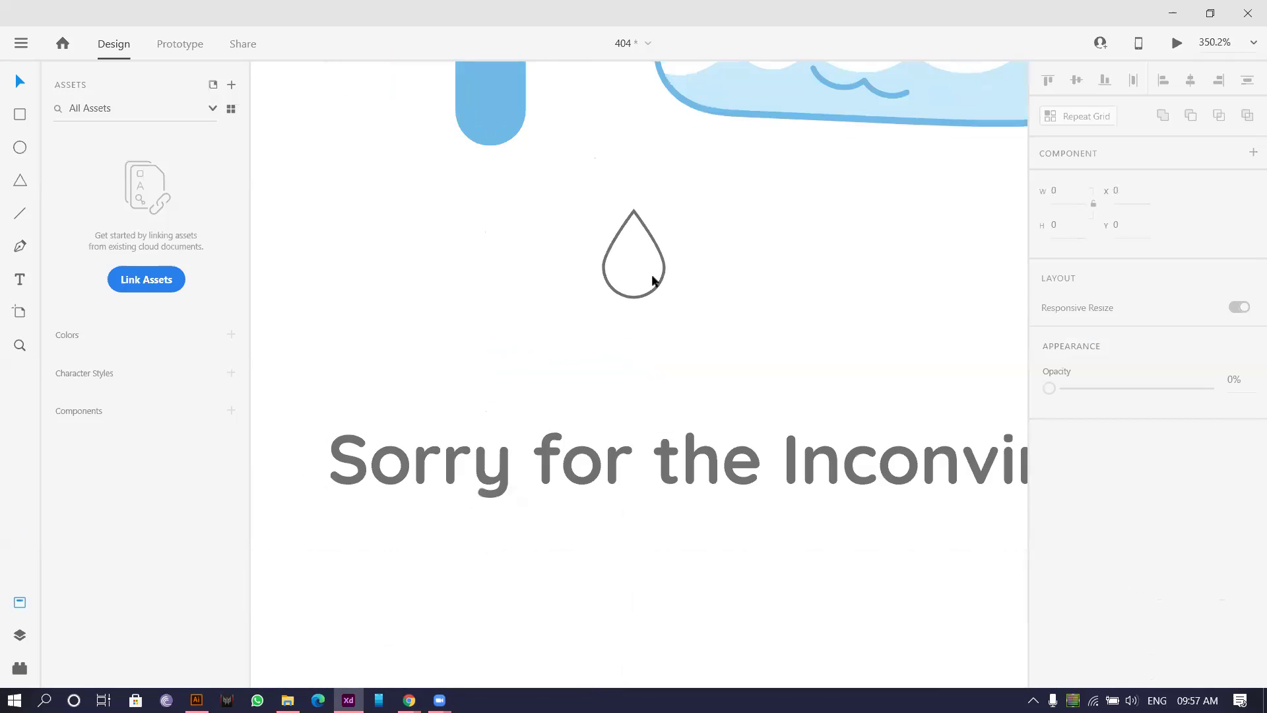
# Shrink the drop to 6.83 by 9.69 and arrange it with two copies under the cloud's left side.
pyautogui.click(659, 283)
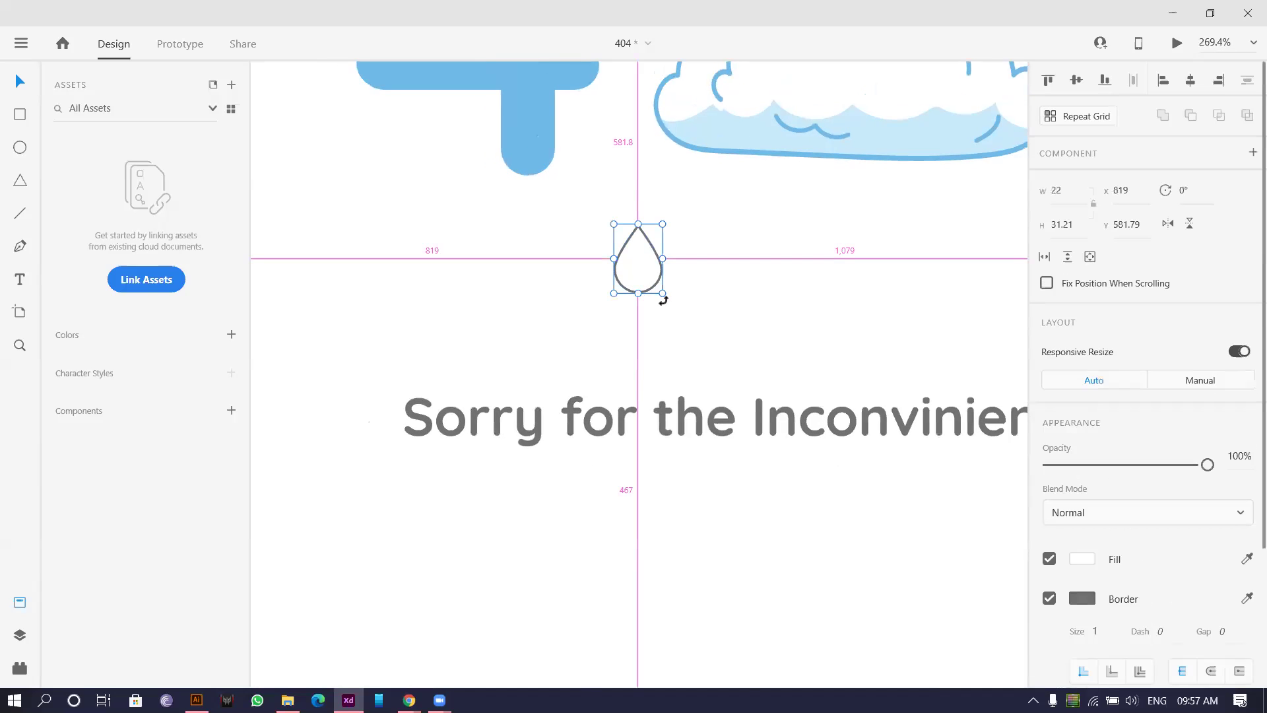
pyautogui.moveTo(657, 289); pyautogui.dragTo(646, 278)
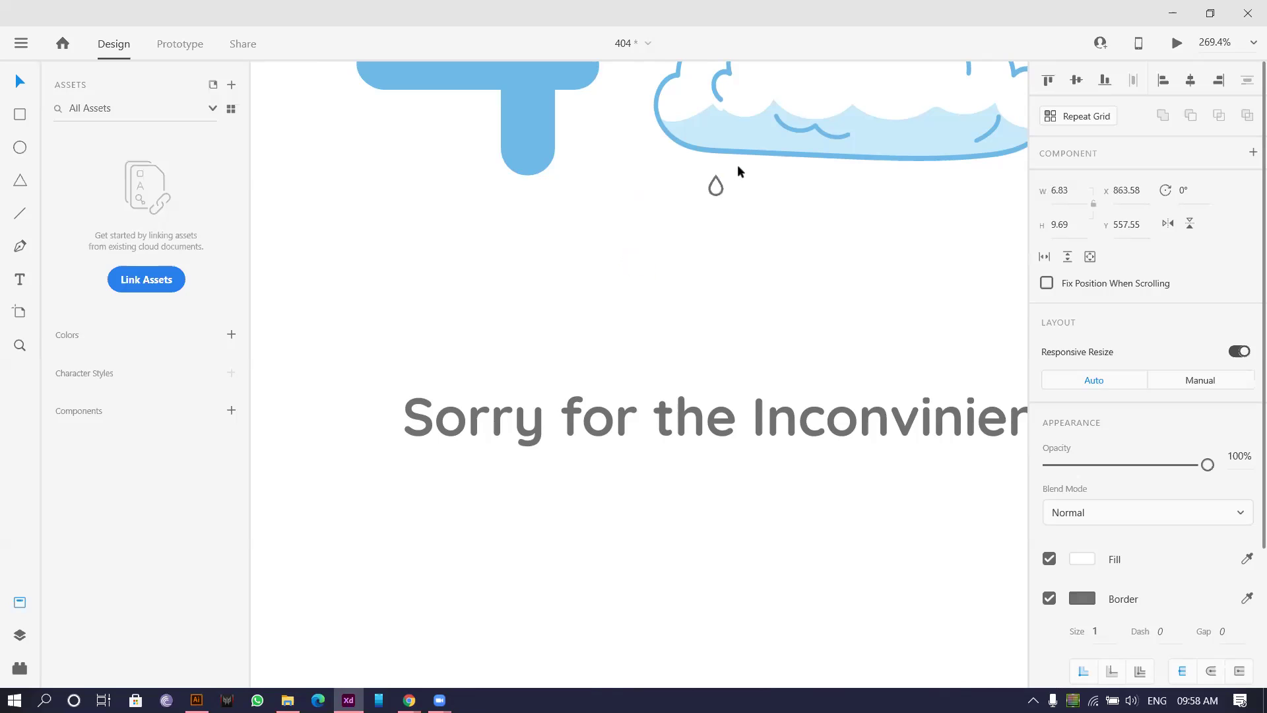
pyautogui.moveTo(749, 225); pyautogui.dragTo(789, 207)
pyautogui.scroll(3, 763, 260)
pyautogui.moveTo(620, 111); pyautogui.dragTo(875, 260)
# Fill the three drops with the light blue sampled from the cloud's base and remove their border.
pyautogui.scroll(-3, 1060, 436)
pyautogui.moveTo(905, 186); pyautogui.dragTo(846, 356)
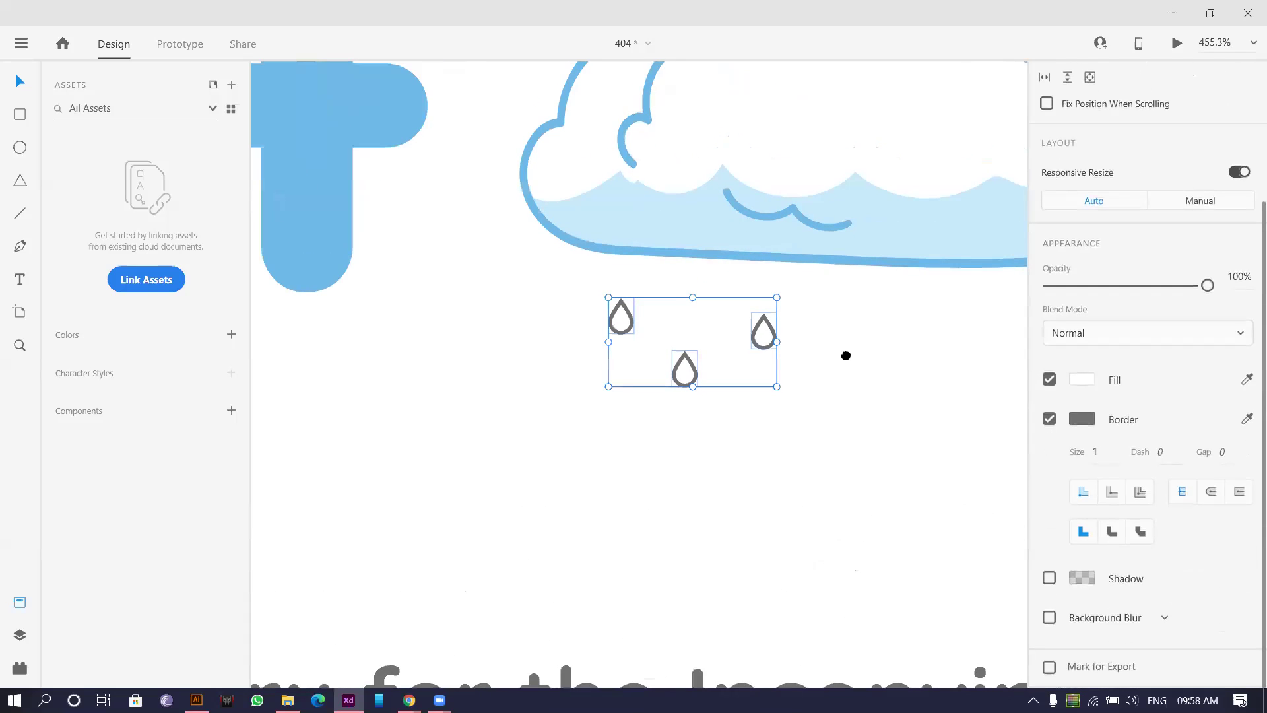
pyautogui.click(1247, 380)
pyautogui.click(882, 216)
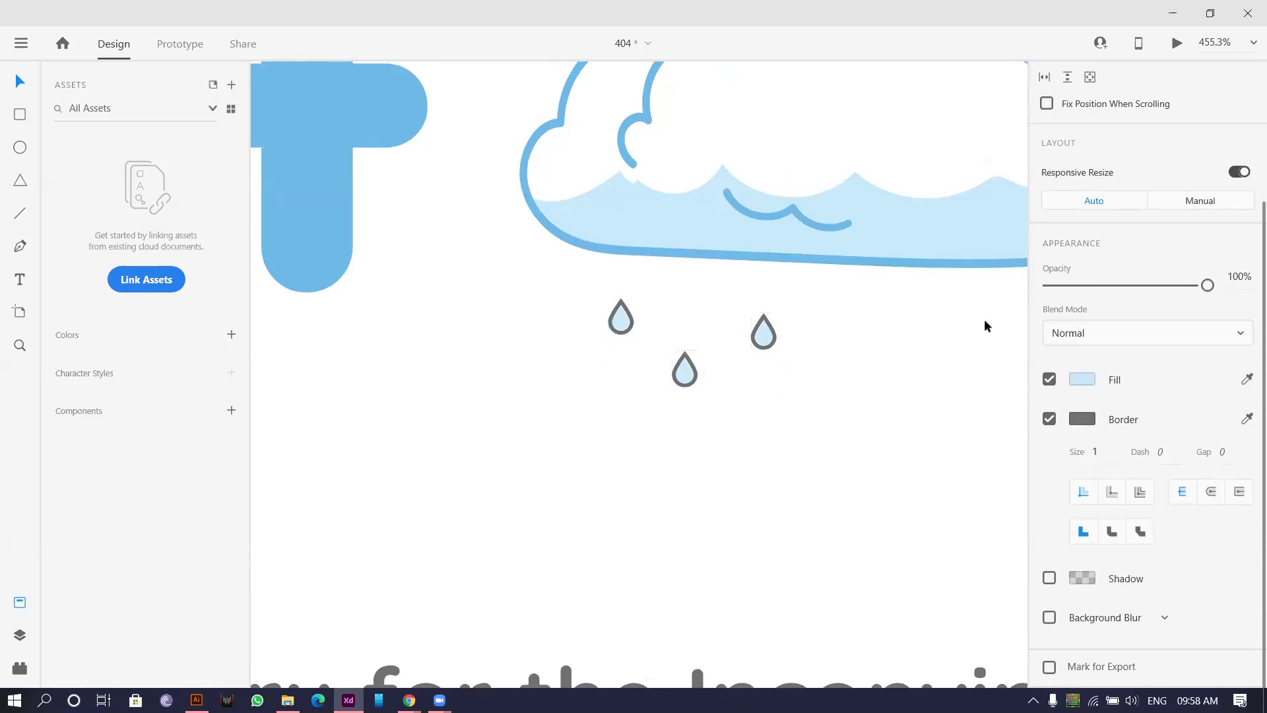
pyautogui.click(1050, 418)
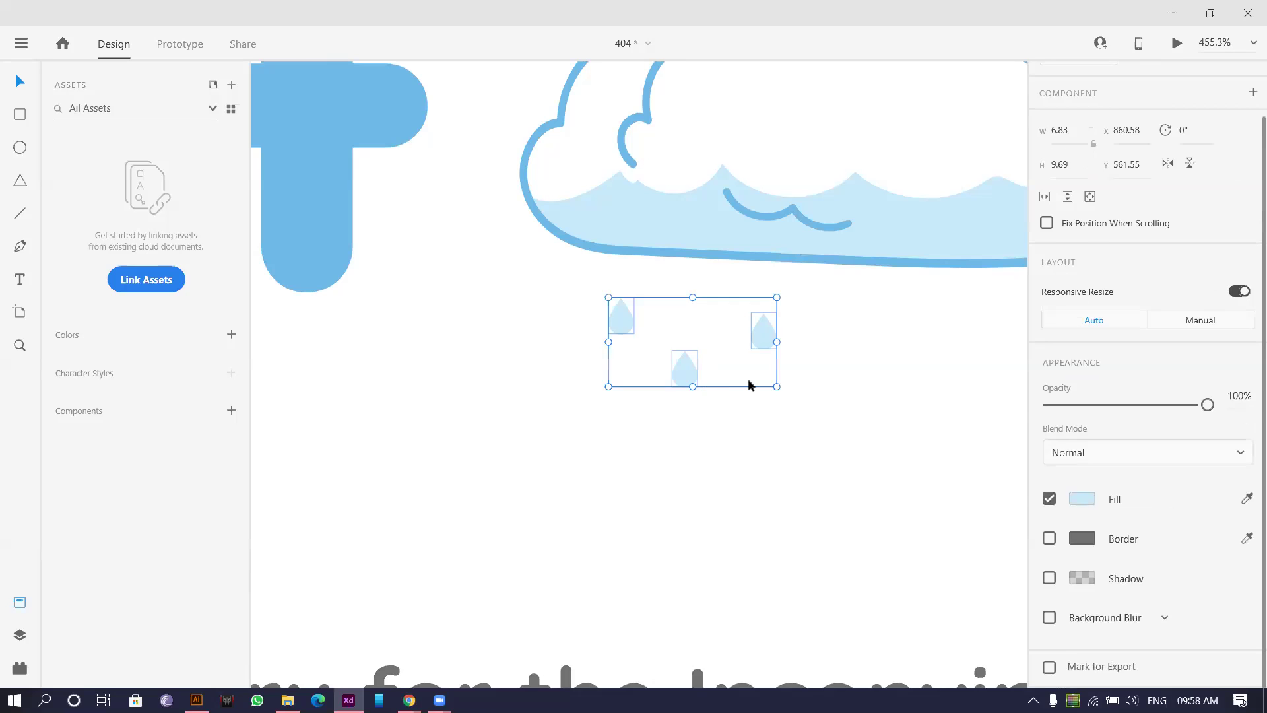
pyautogui.click(749, 384)
# Duplicate the group of three drops three times to spread rain under the middle and right of the cloud.
pyautogui.scroll(-3, 748, 381)
pyautogui.moveTo(721, 353); pyautogui.dragTo(498, 315)
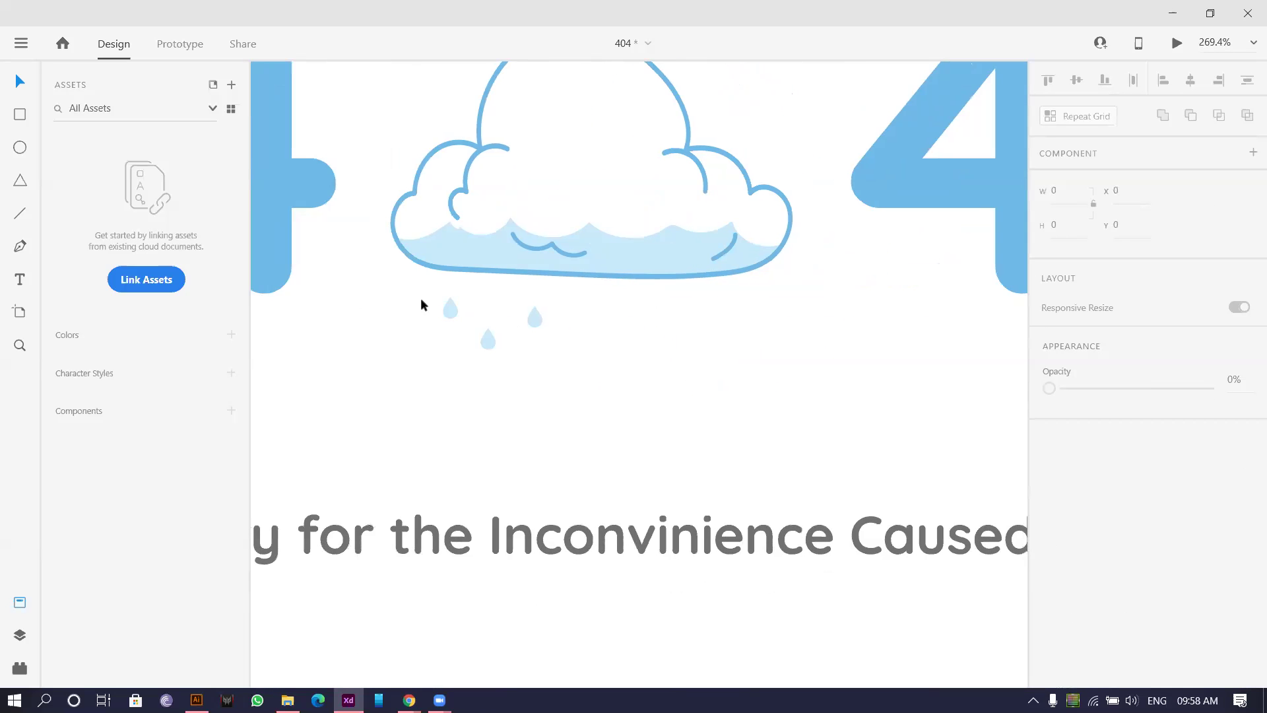
pyautogui.moveTo(426, 294); pyautogui.dragTo(606, 367)
pyautogui.moveTo(663, 334); pyautogui.dragTo(746, 391)
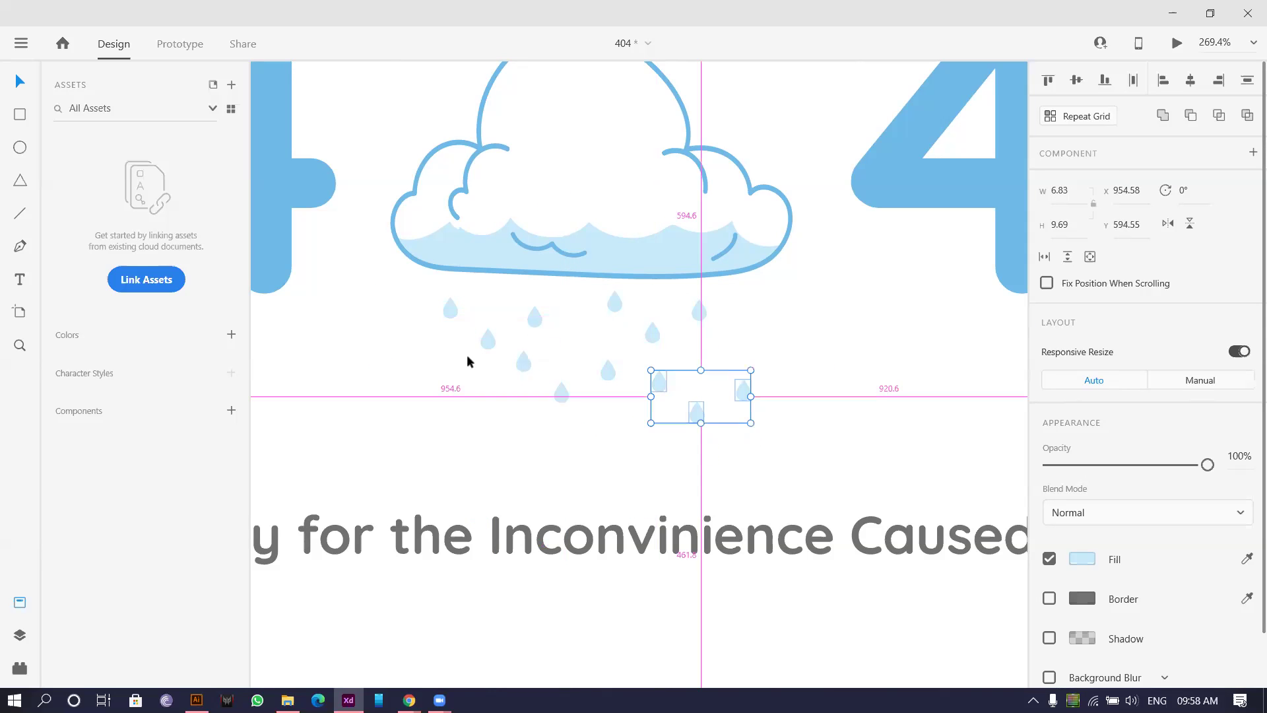
# Duplicate three of the left-hand drops to fill the empty lower-left area of the rain.
pyautogui.scroll(-3, 467, 359)
pyautogui.moveTo(466, 365); pyautogui.dragTo(730, 404)
pyautogui.scroll(2, 535, 354)
pyautogui.scroll(2, 535, 356)
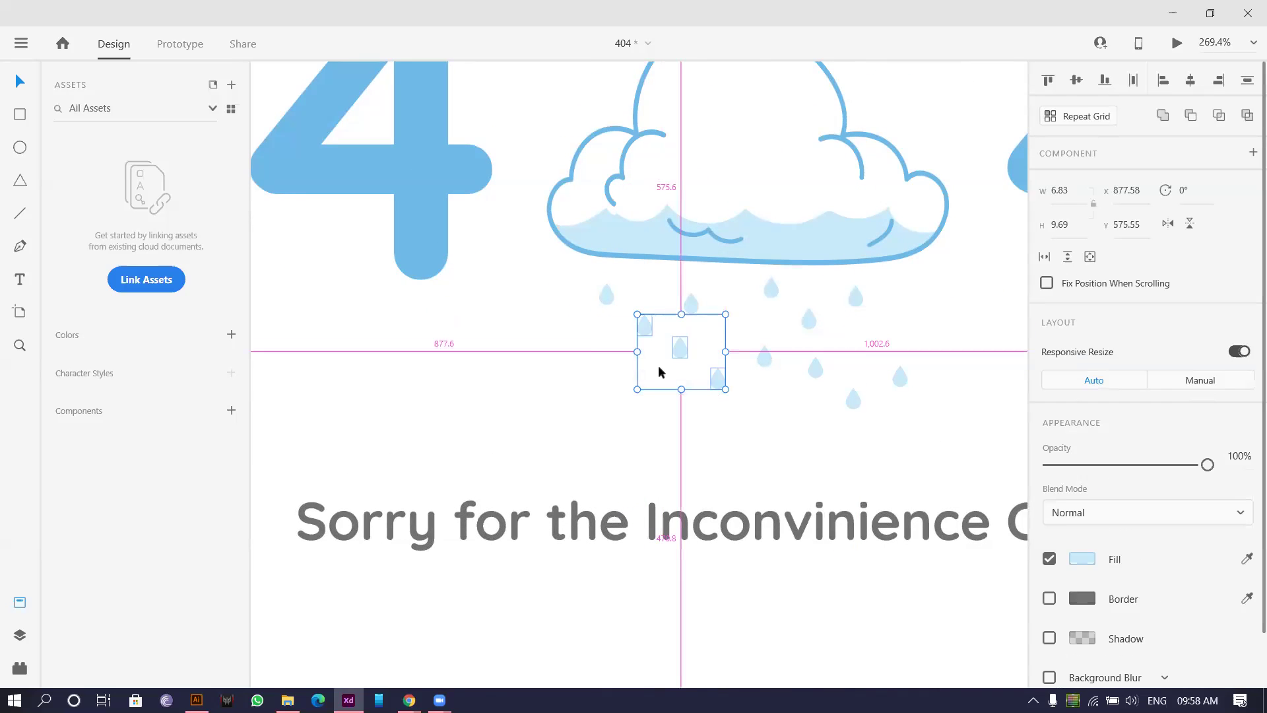
pyautogui.moveTo(660, 372); pyautogui.dragTo(677, 418)
pyautogui.click(975, 285)
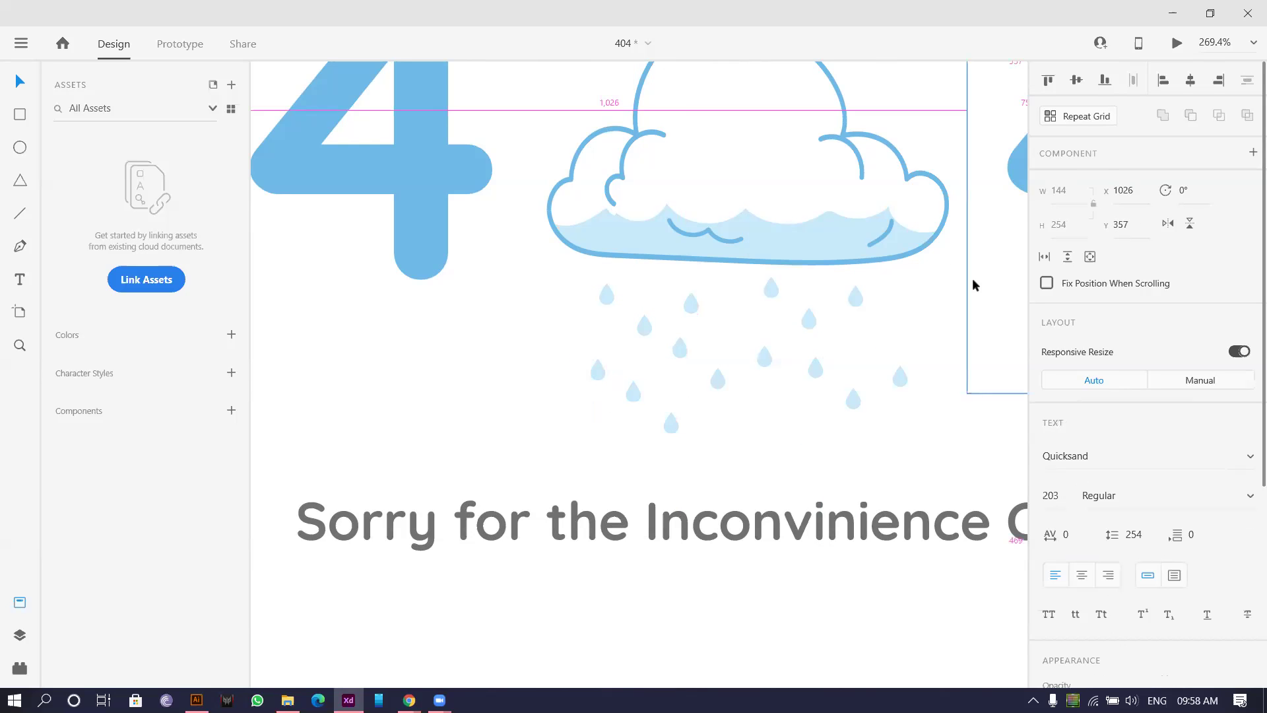
# Group the two 4s, the cloud and all raindrops, and centre the group horizontally on the artboard.
pyautogui.scroll(-6, 975, 285)
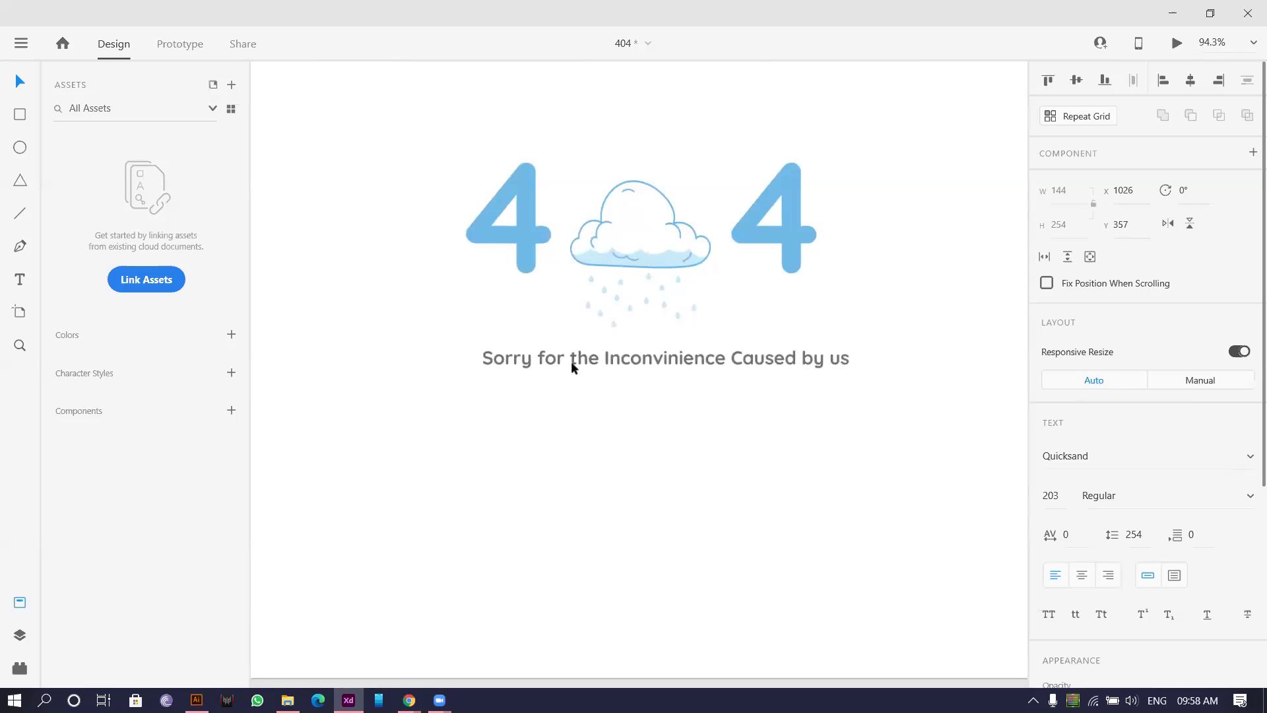
pyautogui.scroll(3, 571, 363)
pyautogui.click(644, 347)
pyautogui.scroll(3, 561, 345)
pyautogui.scroll(-4, 581, 345)
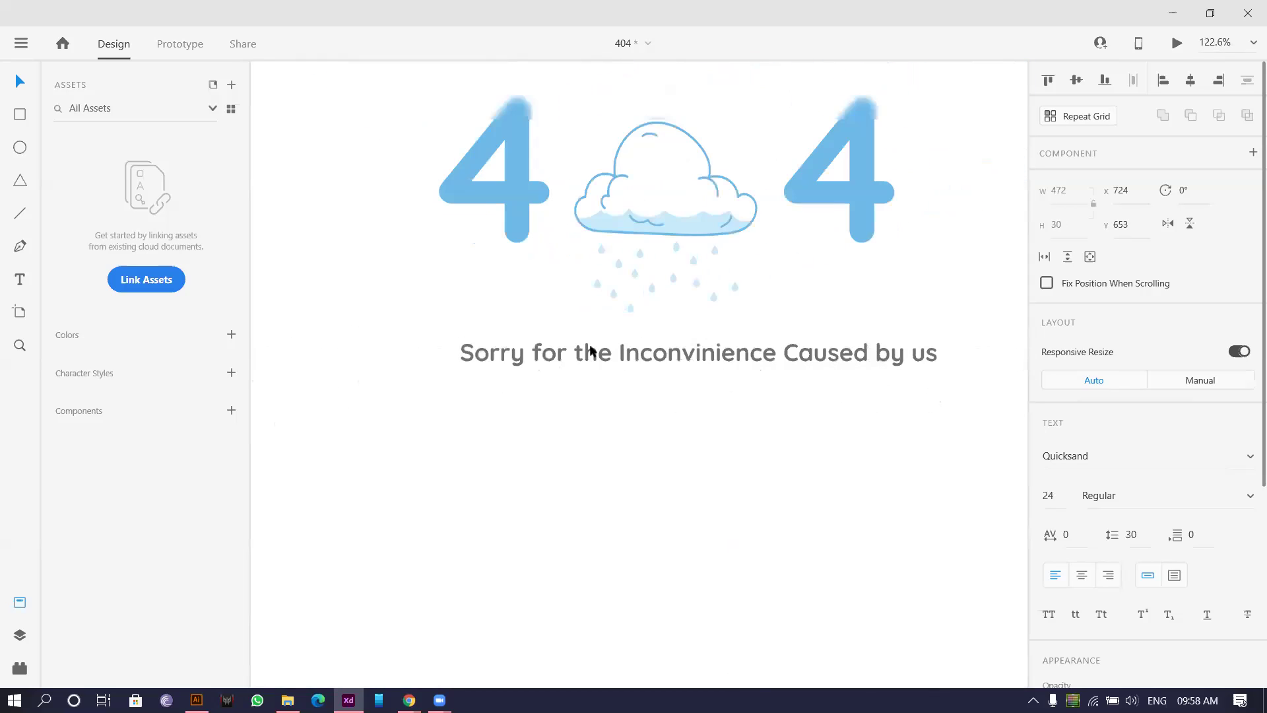
pyautogui.scroll(2, 681, 359)
pyautogui.scroll(-5, 750, 370)
pyautogui.scroll(3, 750, 370)
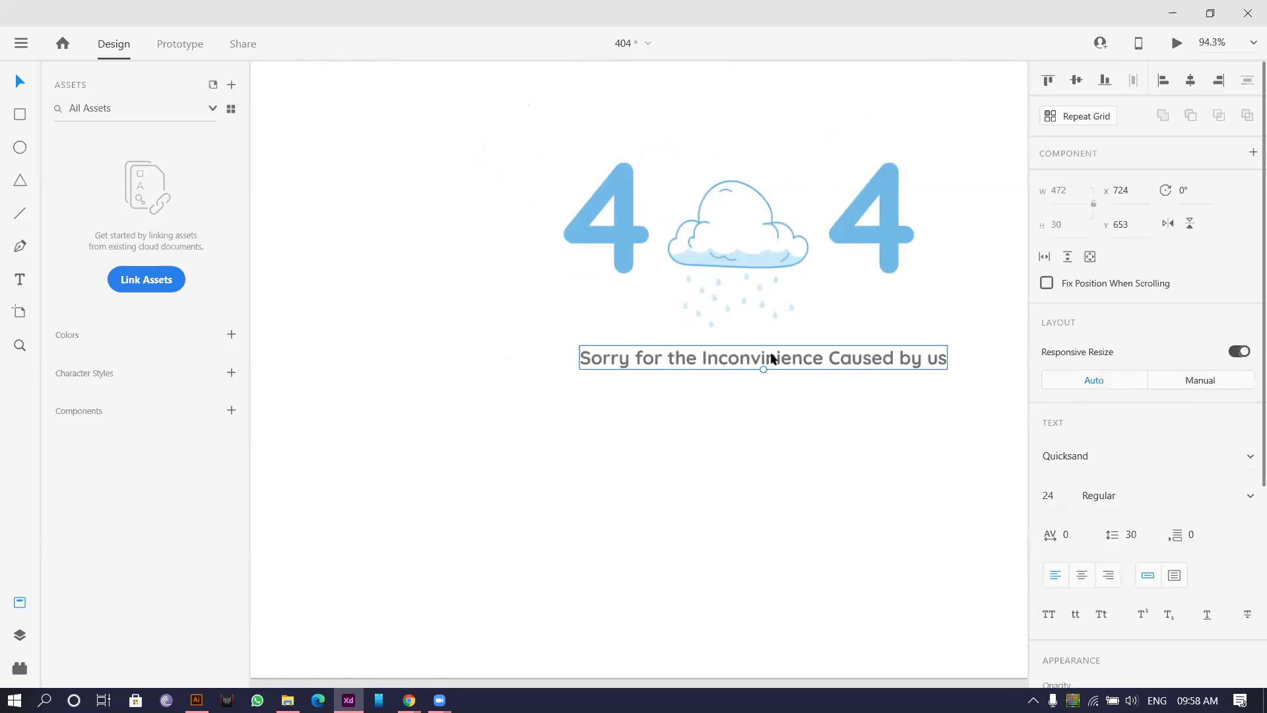
pyautogui.moveTo(452, 101); pyautogui.dragTo(997, 336)
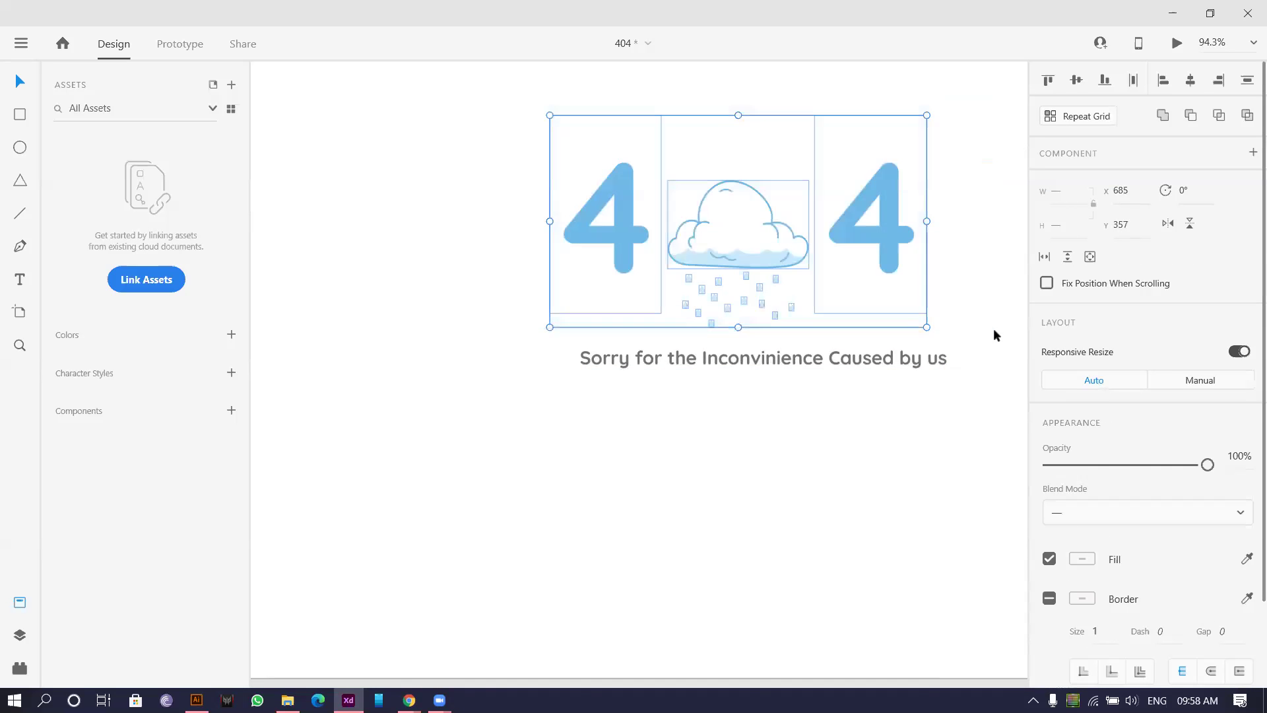
pyautogui.hotkey('ctrl', 'g')
pyautogui.hotkey('shift', 'c')
pyautogui.click(632, 477)
pyautogui.scroll(-3, 631, 476)
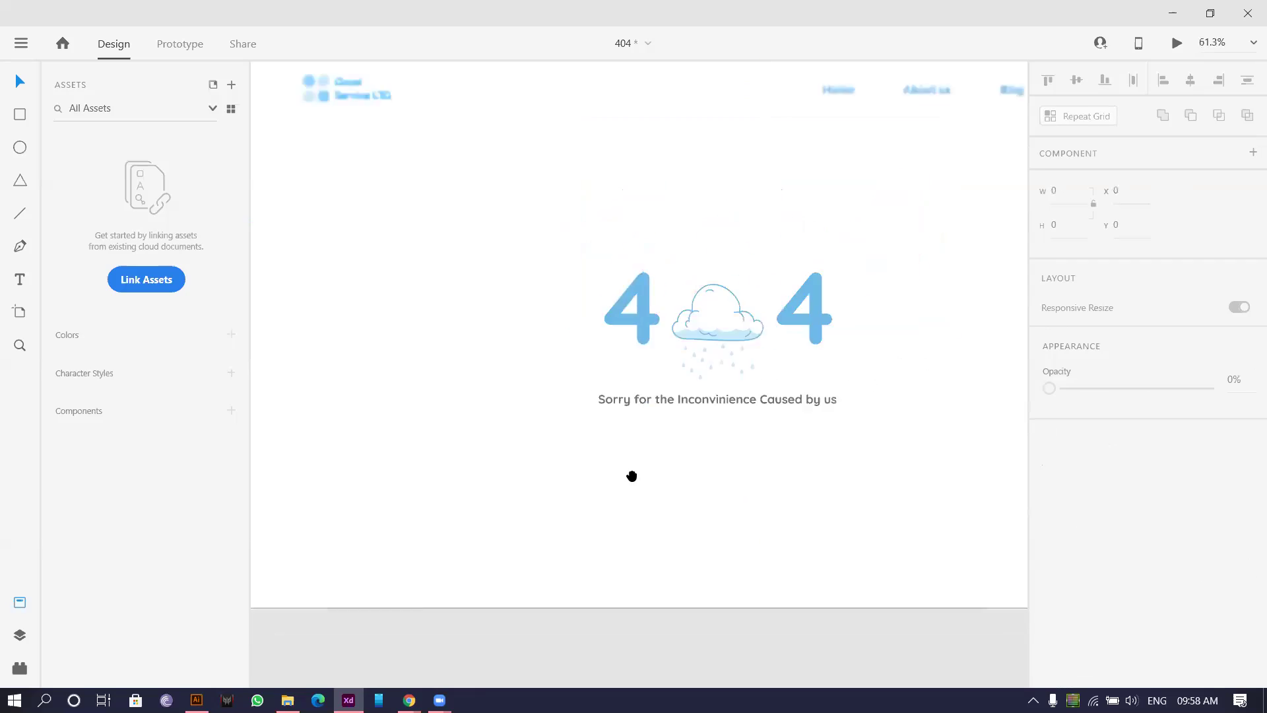
pyautogui.scroll(-2, 633, 470)
pyautogui.scroll(2, 775, 402)
pyautogui.scroll(-3, 771, 383)
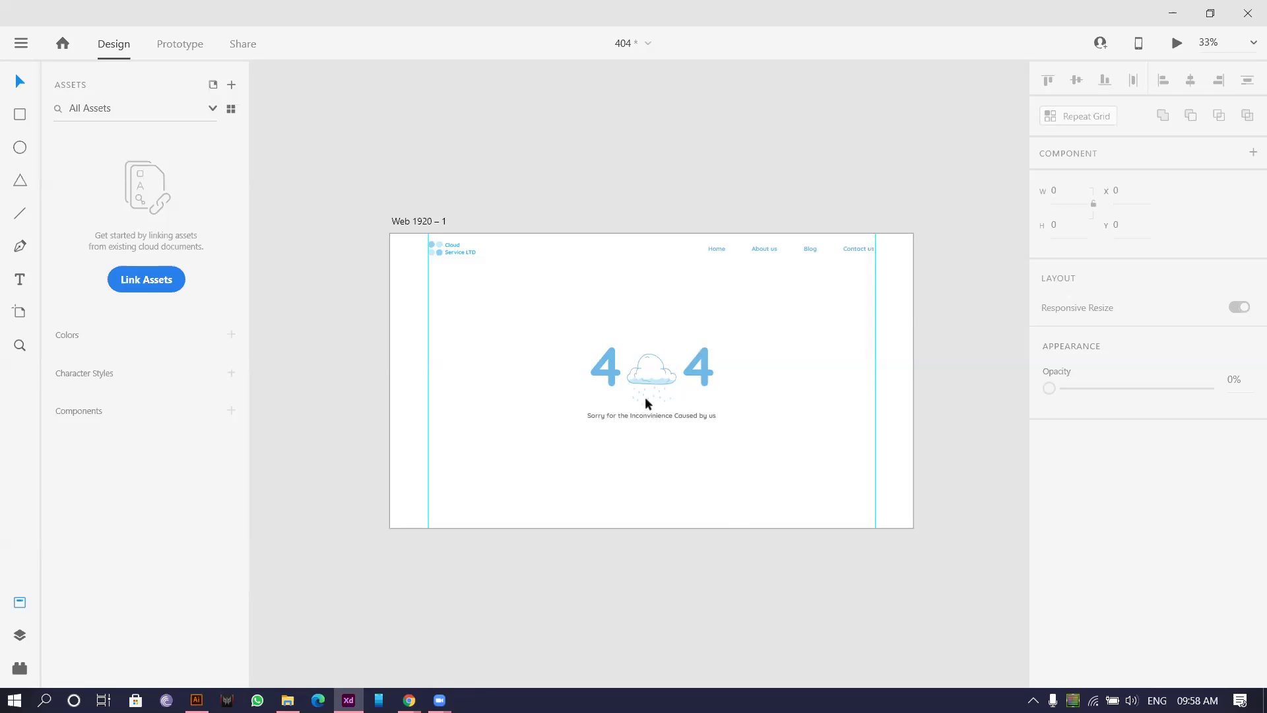
# Switch to Freepik in Chrome, close the hand-drawn clouds vector and search all resources for "earth".
pyautogui.hotkey('alt', 'Tab')
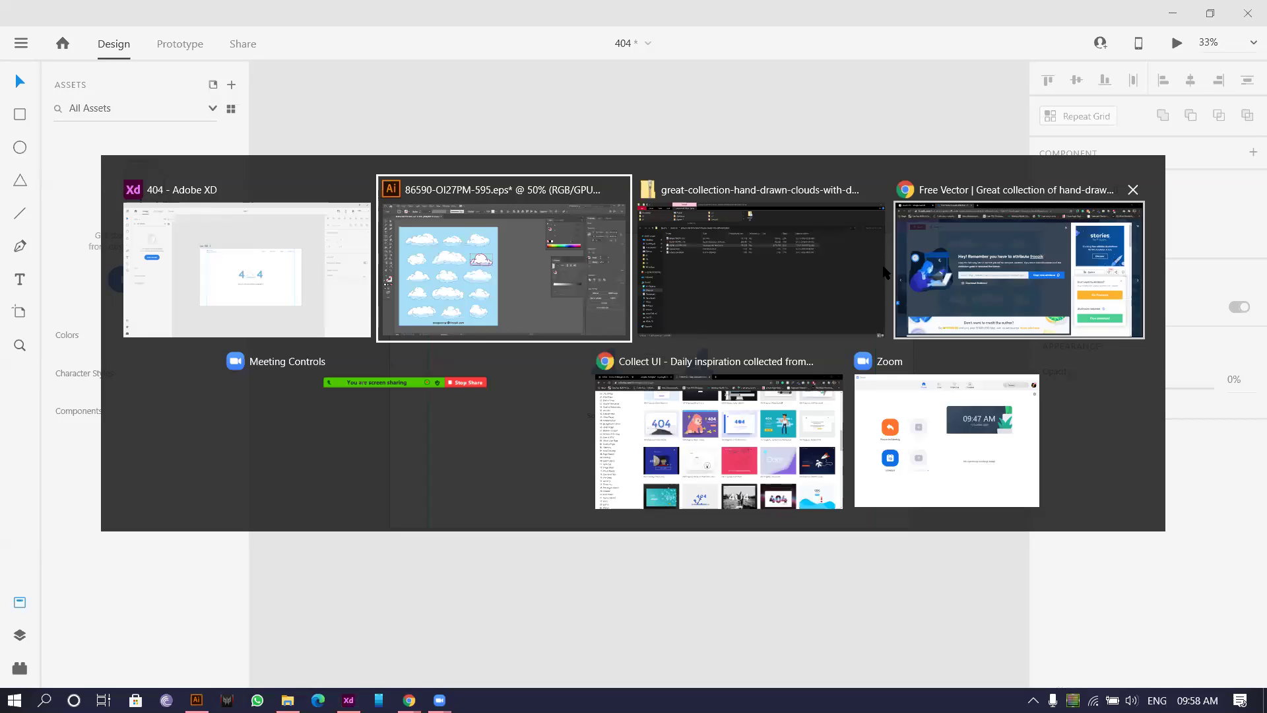
pyautogui.click(1014, 230)
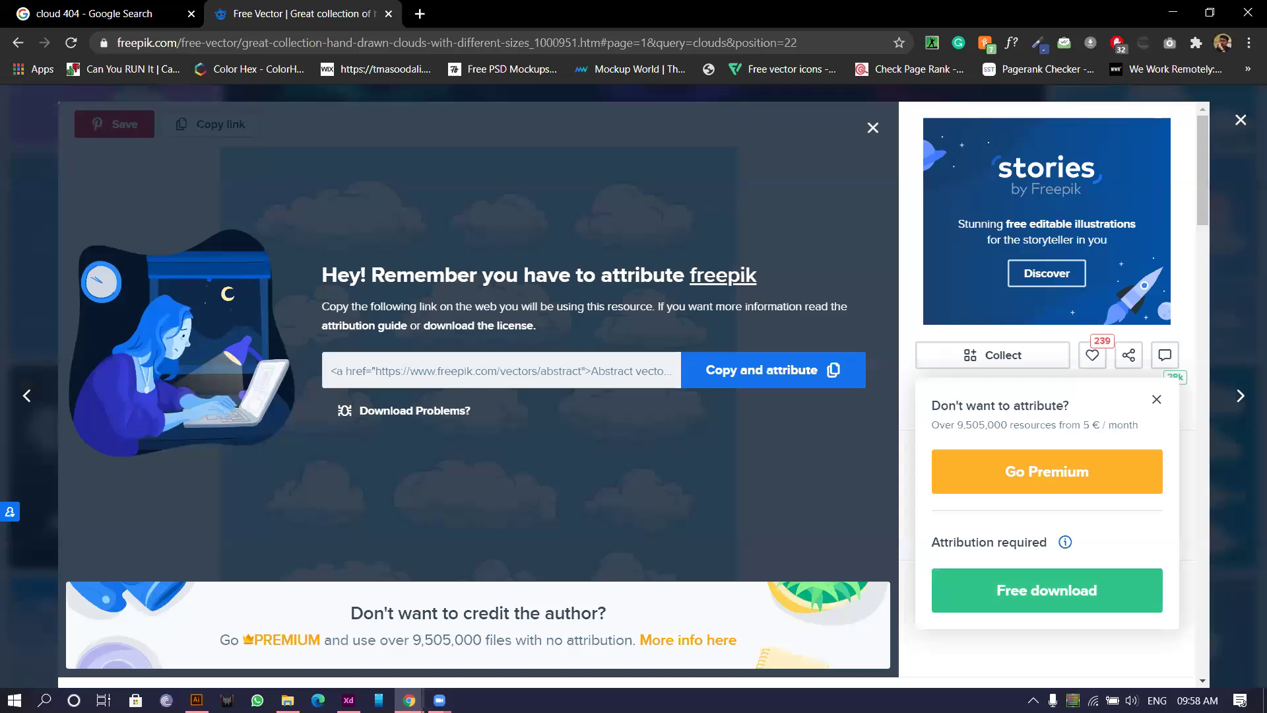
pyautogui.click(1241, 119)
pyautogui.scroll(5, 392, 193)
pyautogui.scroll(10, 392, 193)
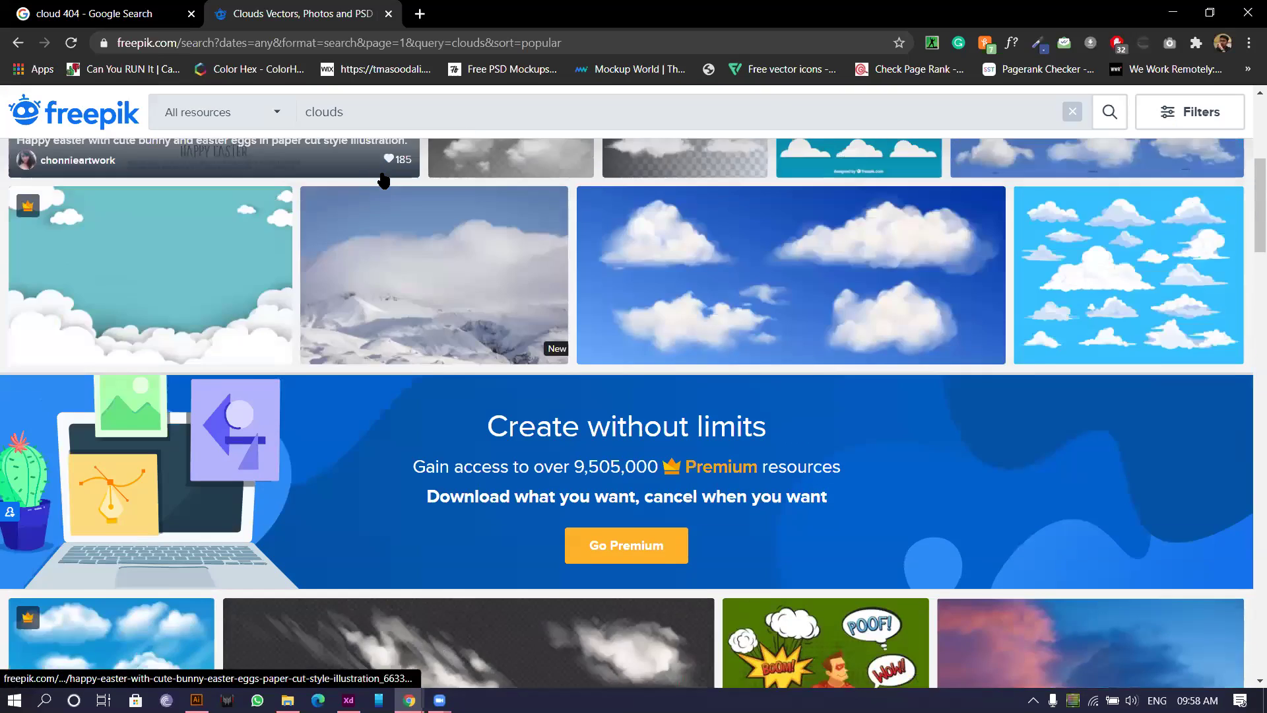
pyautogui.moveTo(371, 158); pyautogui.dragTo(228, 169)
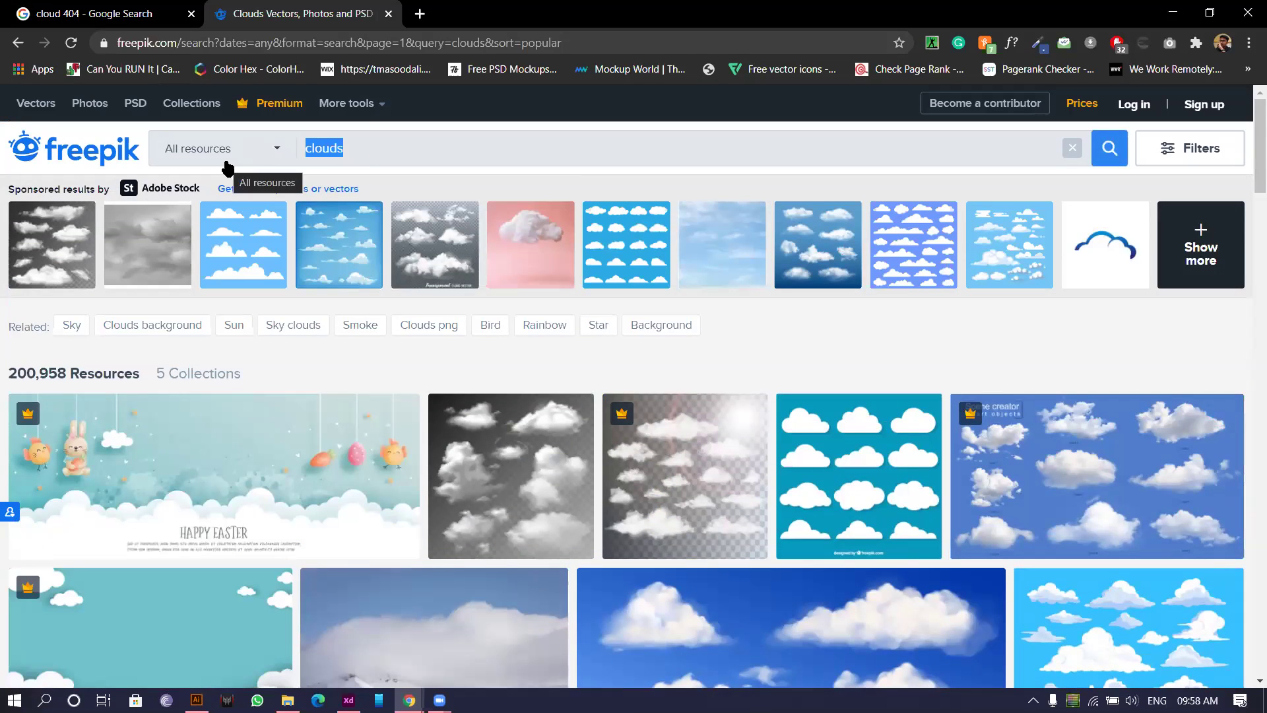
pyautogui.write('eart')
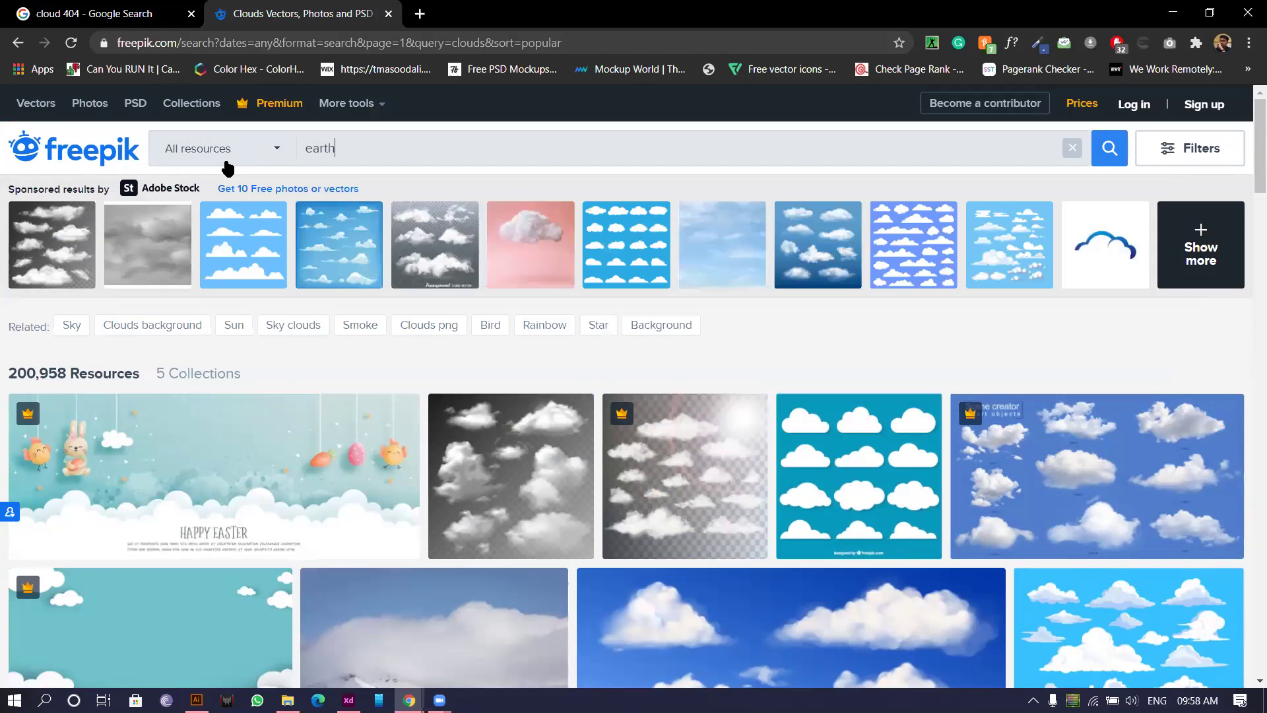
pyautogui.write('h')
pyautogui.press('Return')
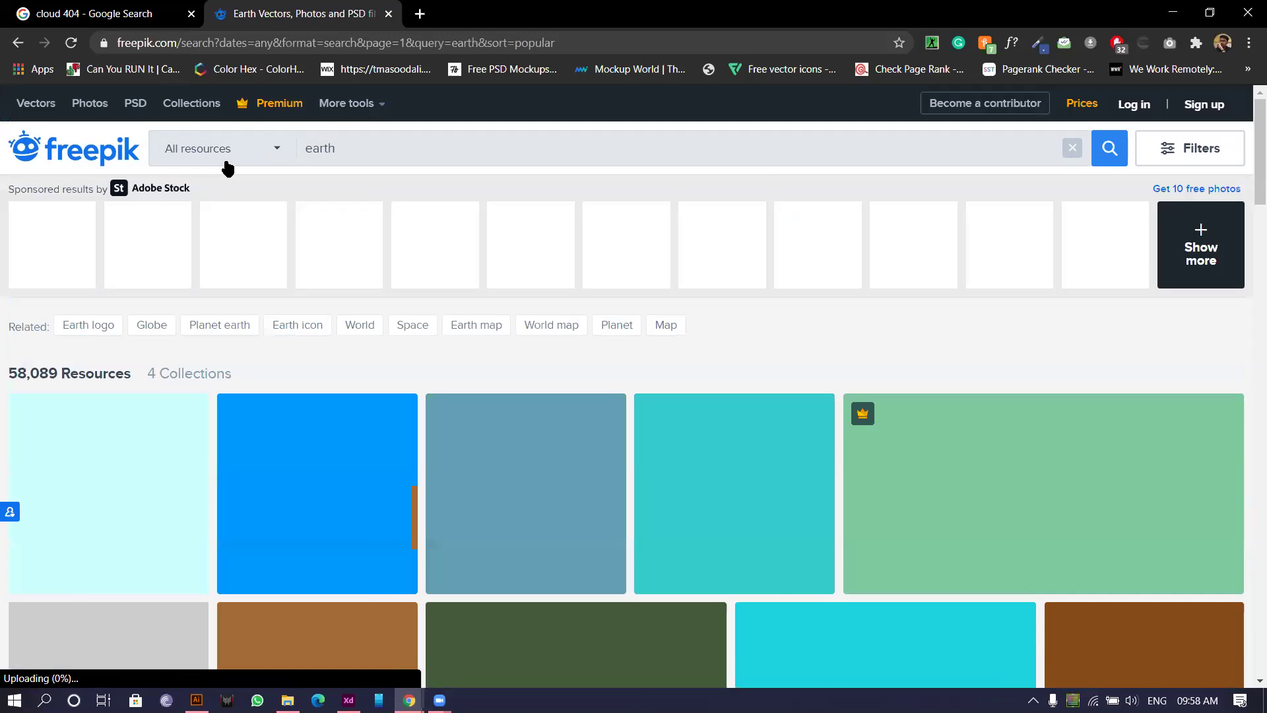
# Browse the earth results and open the "Flat design world habitat day" free vector.
pyautogui.scroll(-12, 260, 260)
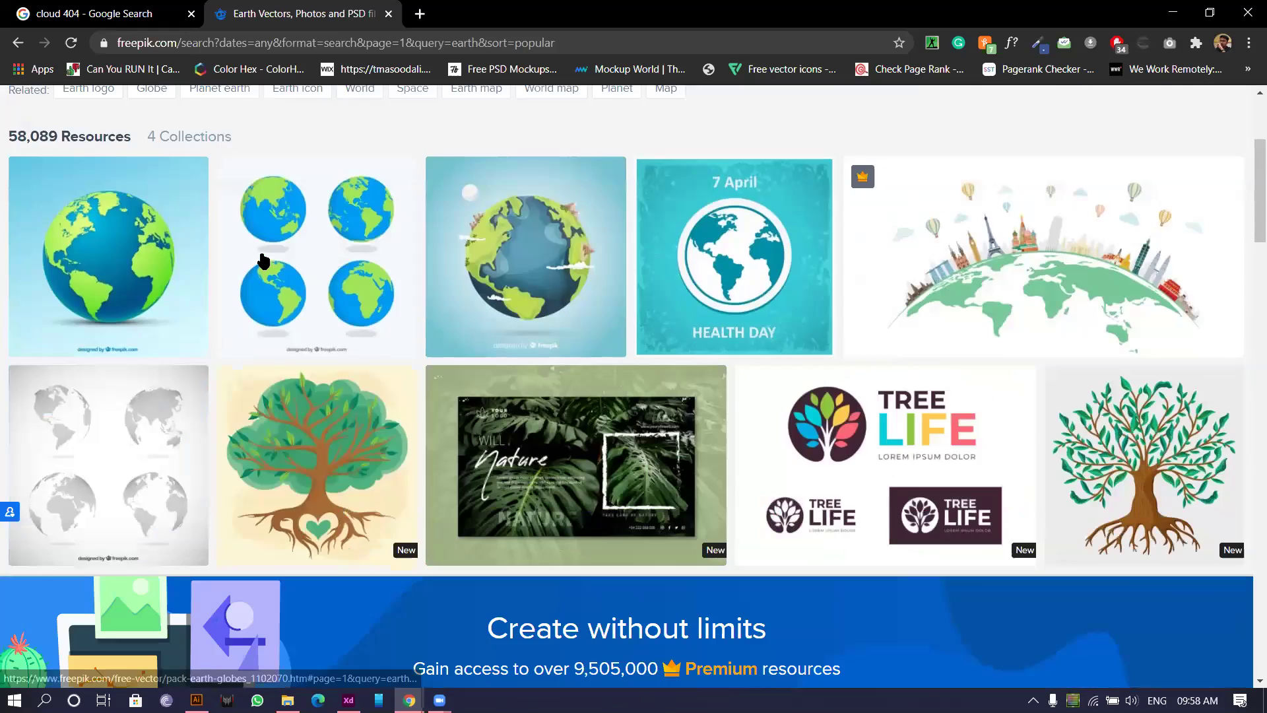
pyautogui.scroll(-5, 292, 301)
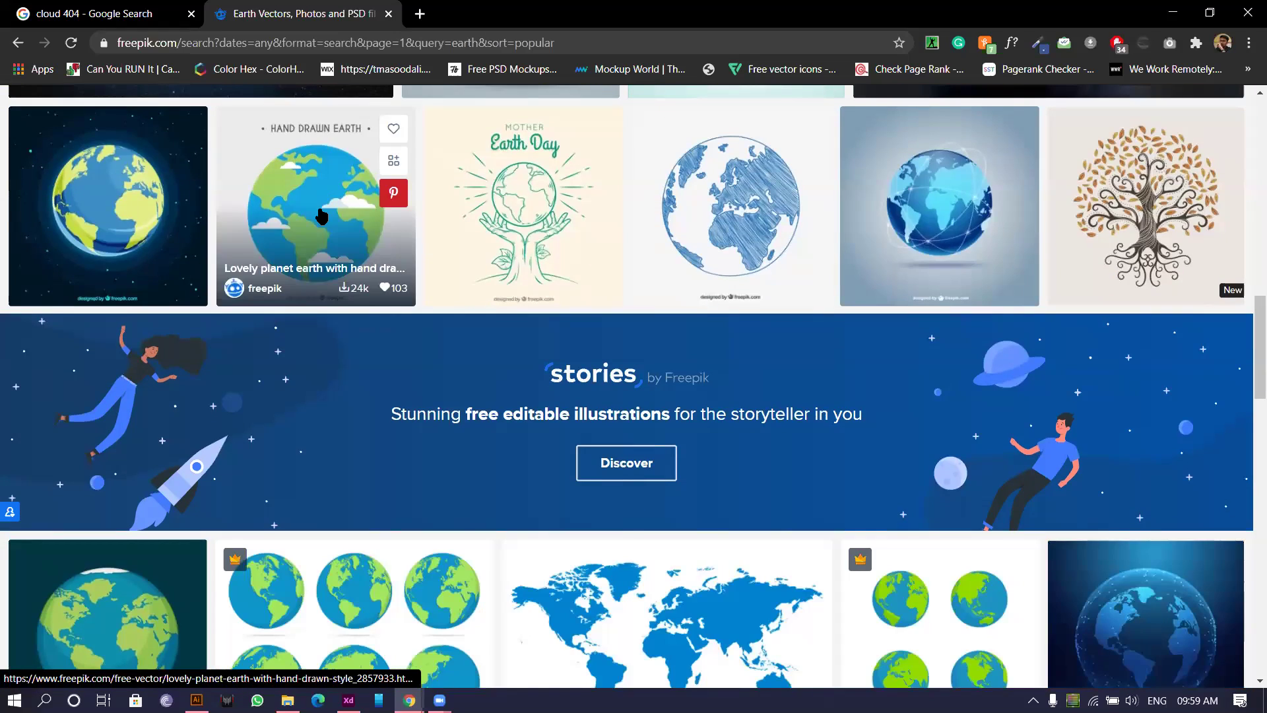
pyautogui.scroll(-2, 321, 215)
pyautogui.scroll(-5, 373, 226)
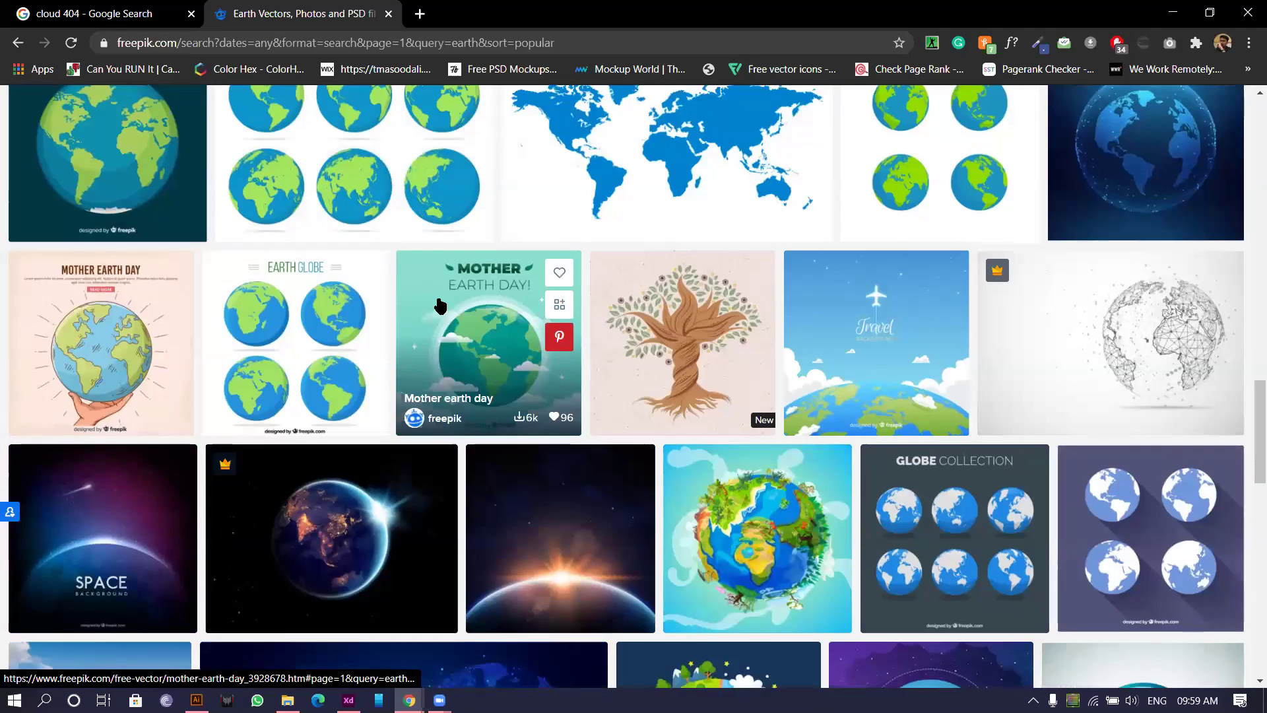
pyautogui.scroll(-5, 441, 305)
pyautogui.scroll(-2, 441, 305)
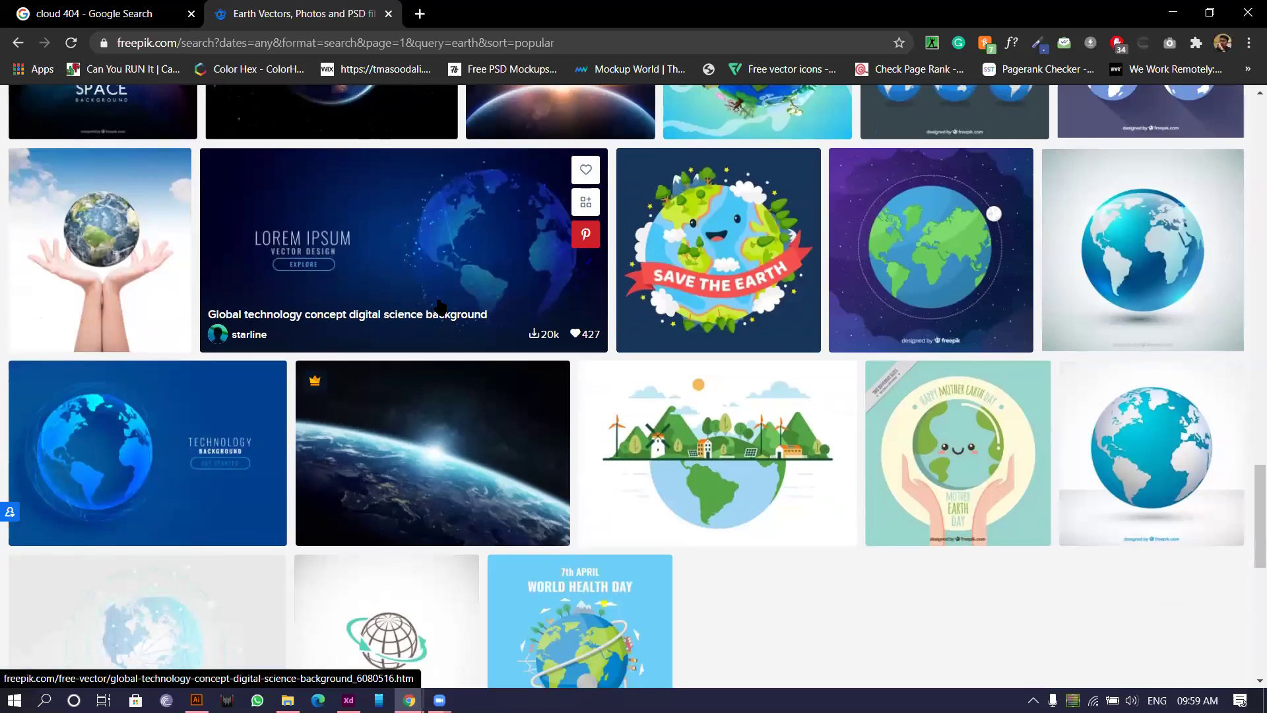
pyautogui.scroll(-1, 441, 306)
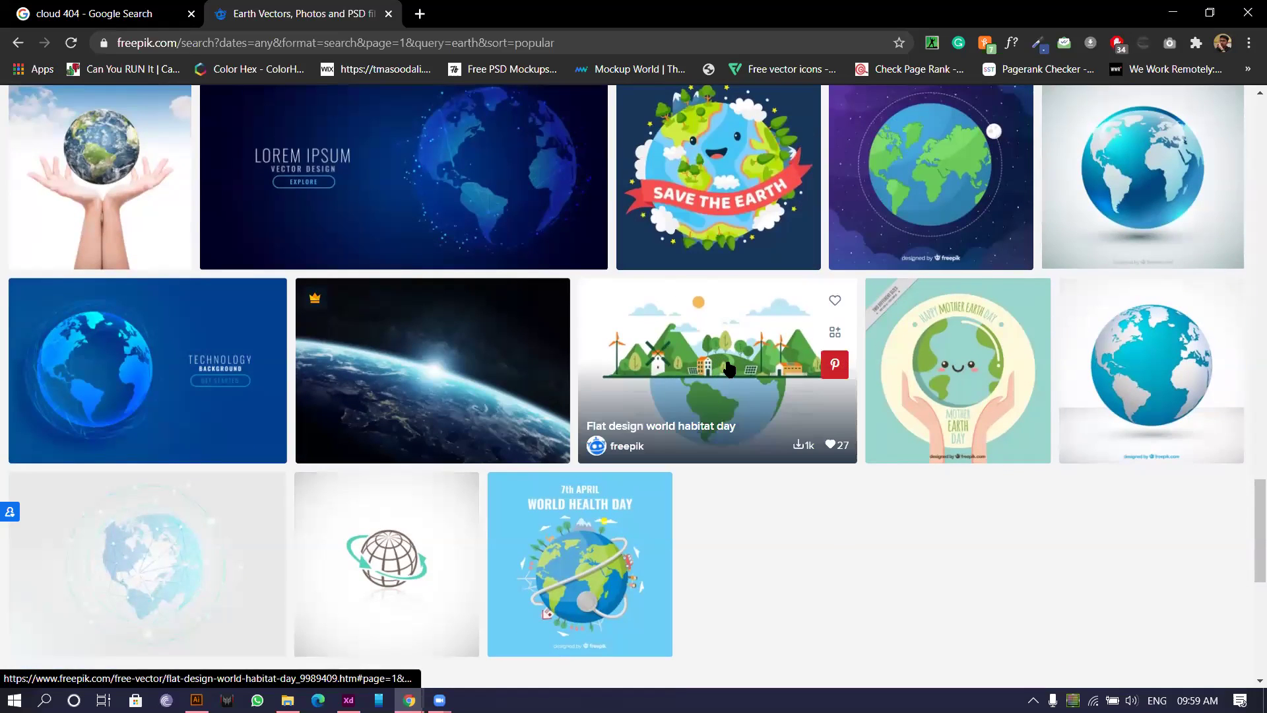
pyautogui.click(692, 373)
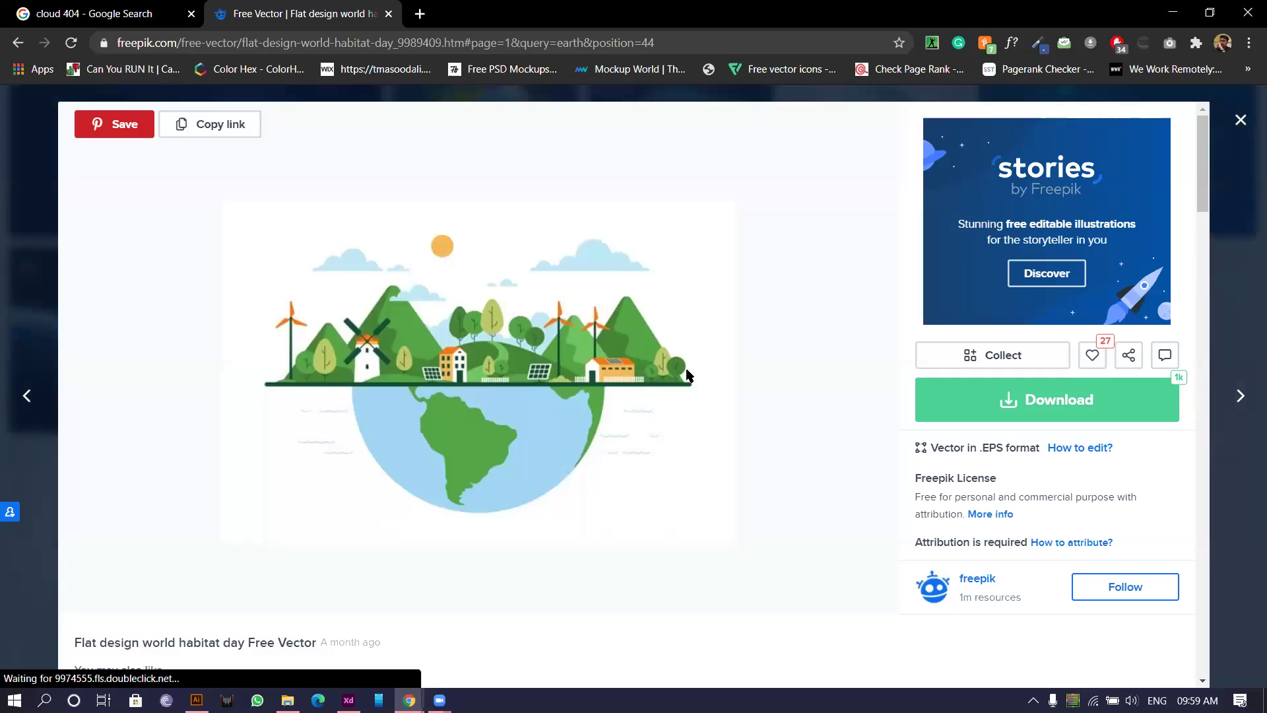
# Download the vector for free, saving the ZIP as flat-design-world-habitat-day on the Desktop, and dismiss the download-limit notice.
pyautogui.click(983, 428)
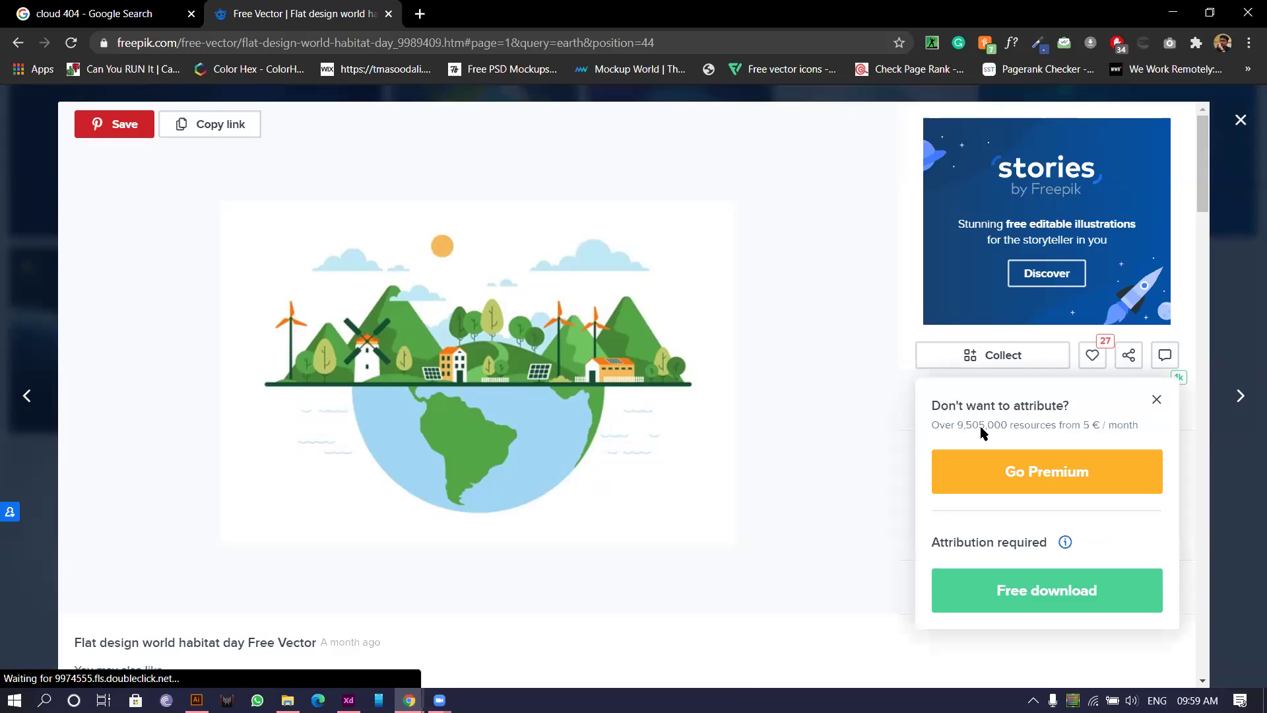
pyautogui.click(969, 584)
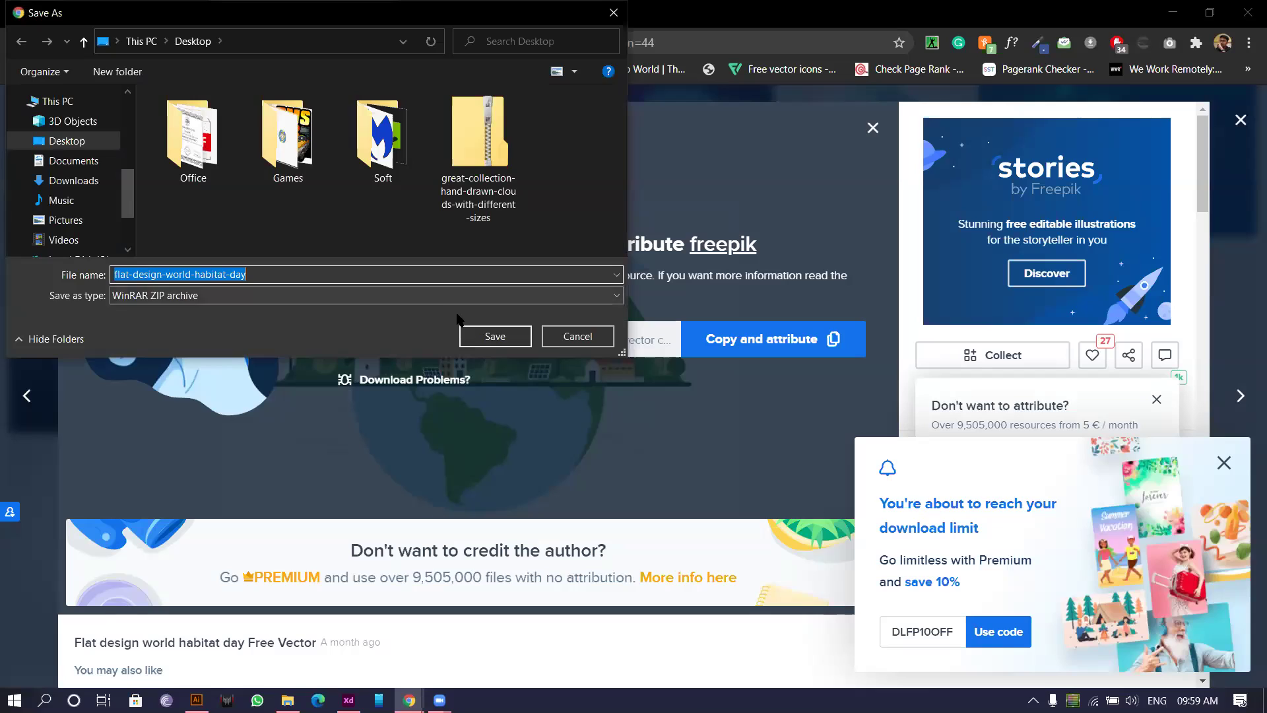
pyautogui.click(472, 333)
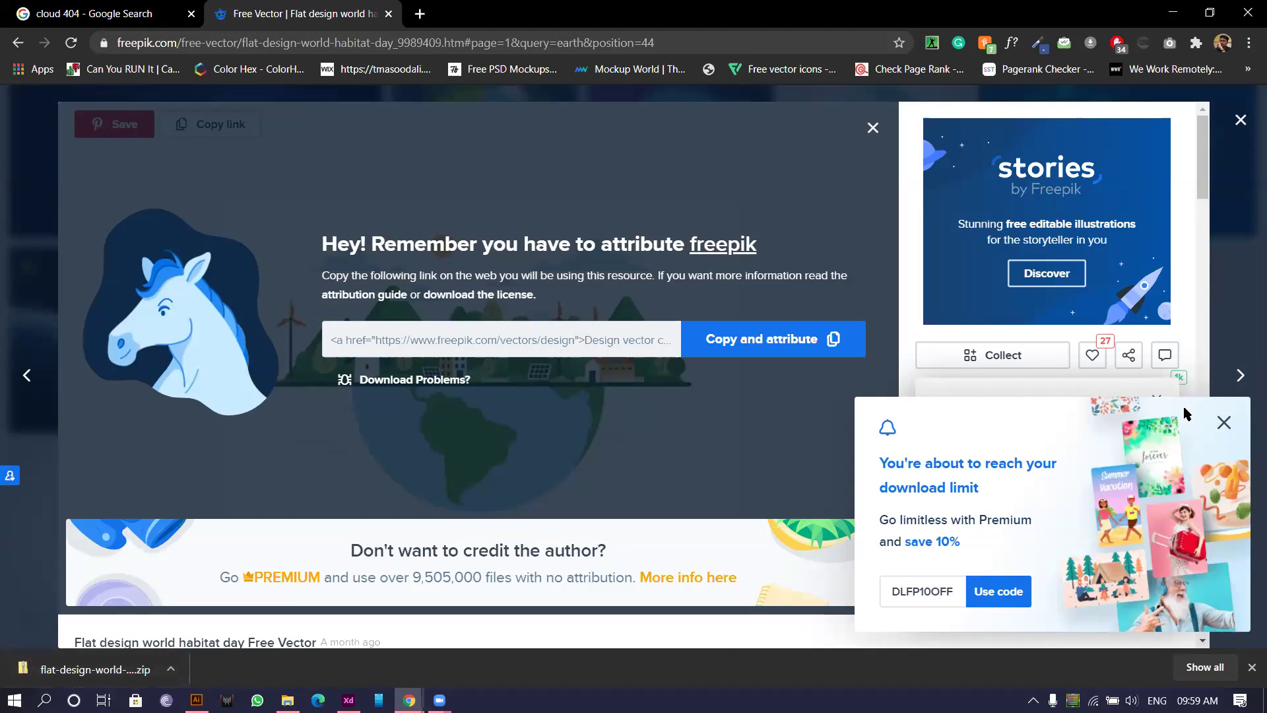
pyautogui.click(1224, 423)
# Open the downloaded archive and load its Encapsulated PostScript file 4248960 in Illustrator.
pyautogui.click(59, 667)
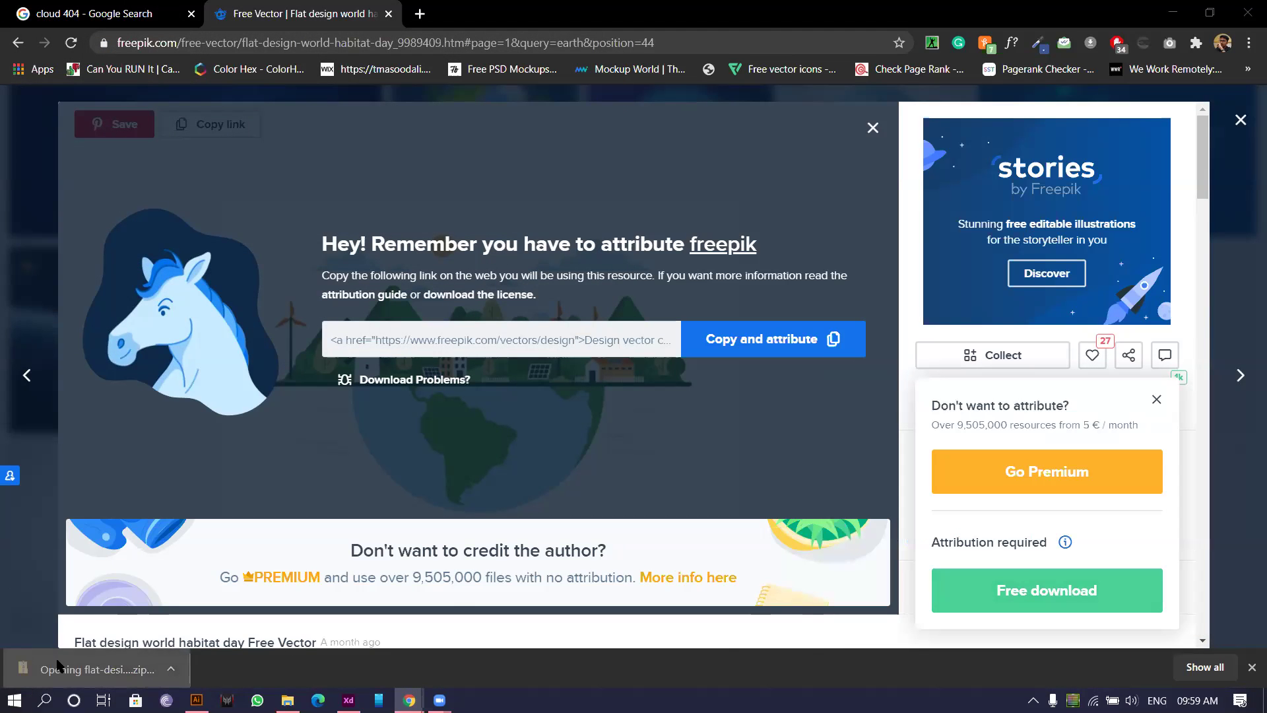
pyautogui.click(206, 189)
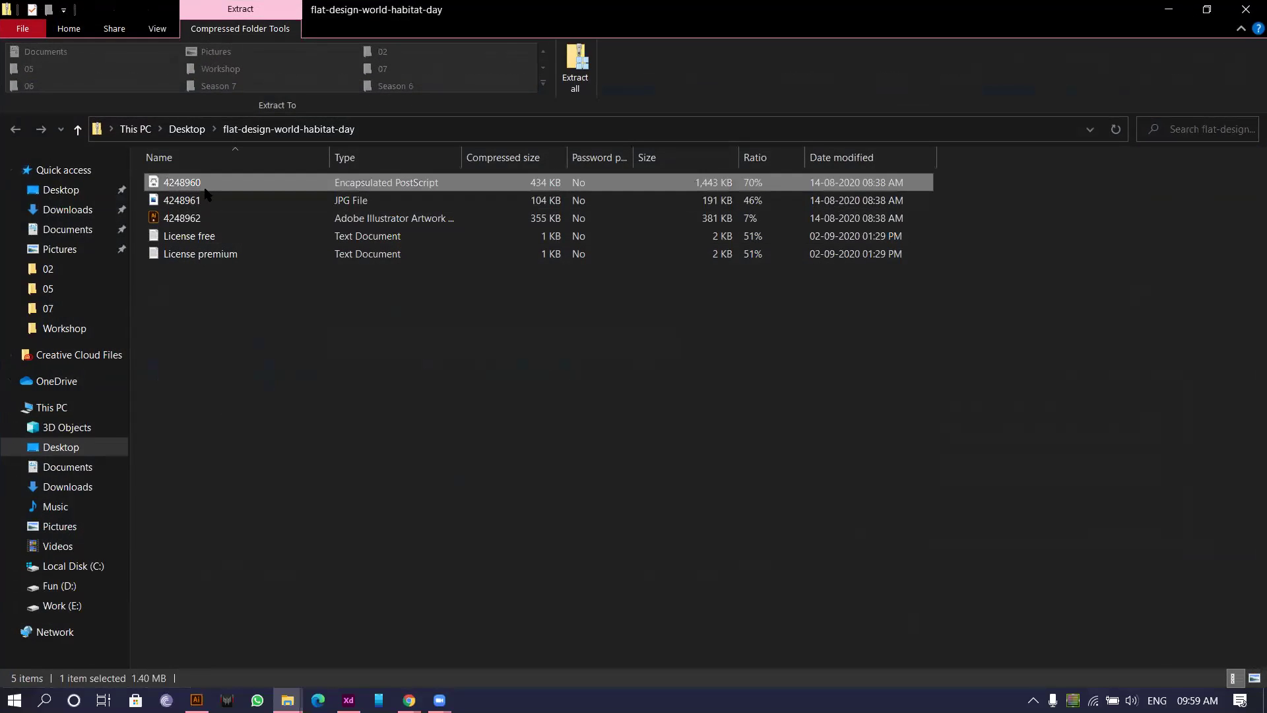
pyautogui.doubleClick(206, 192)
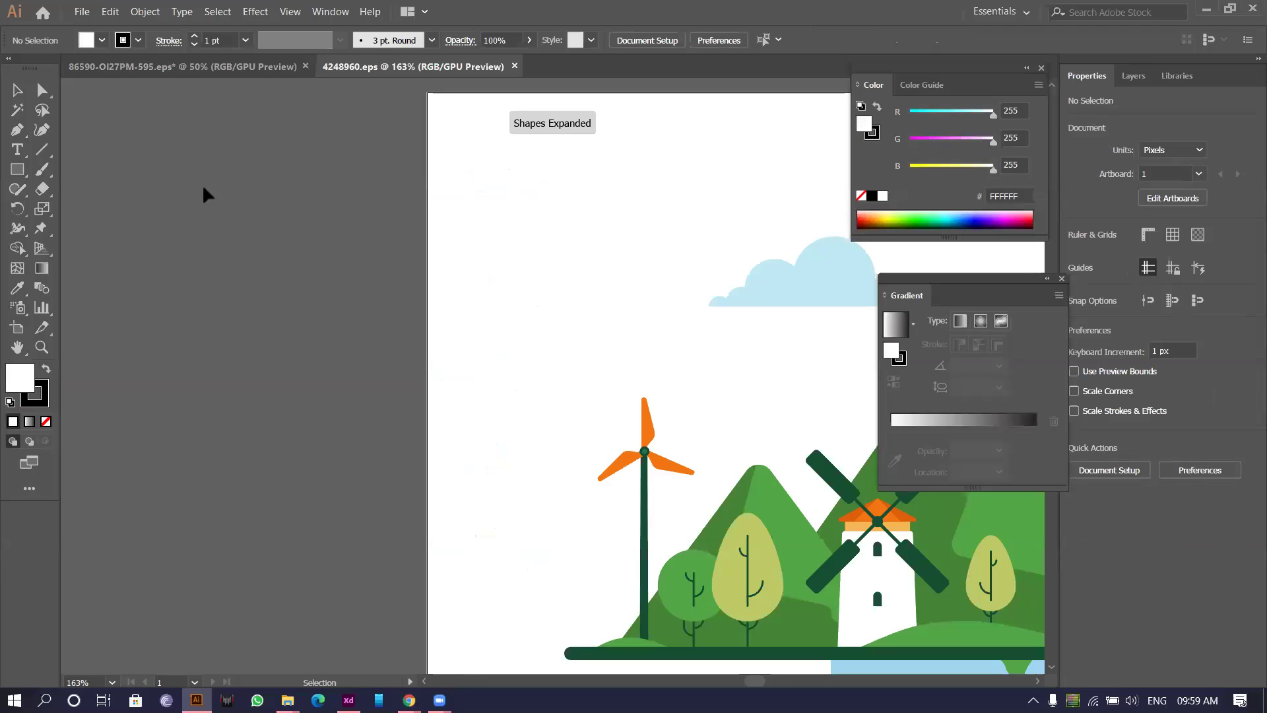
pyautogui.scroll(-2, 469, 370)
pyautogui.moveTo(463, 268); pyautogui.dragTo(214, 152)
pyautogui.scroll(-2, 440, 297)
pyautogui.moveTo(480, 344); pyautogui.dragTo(326, 354)
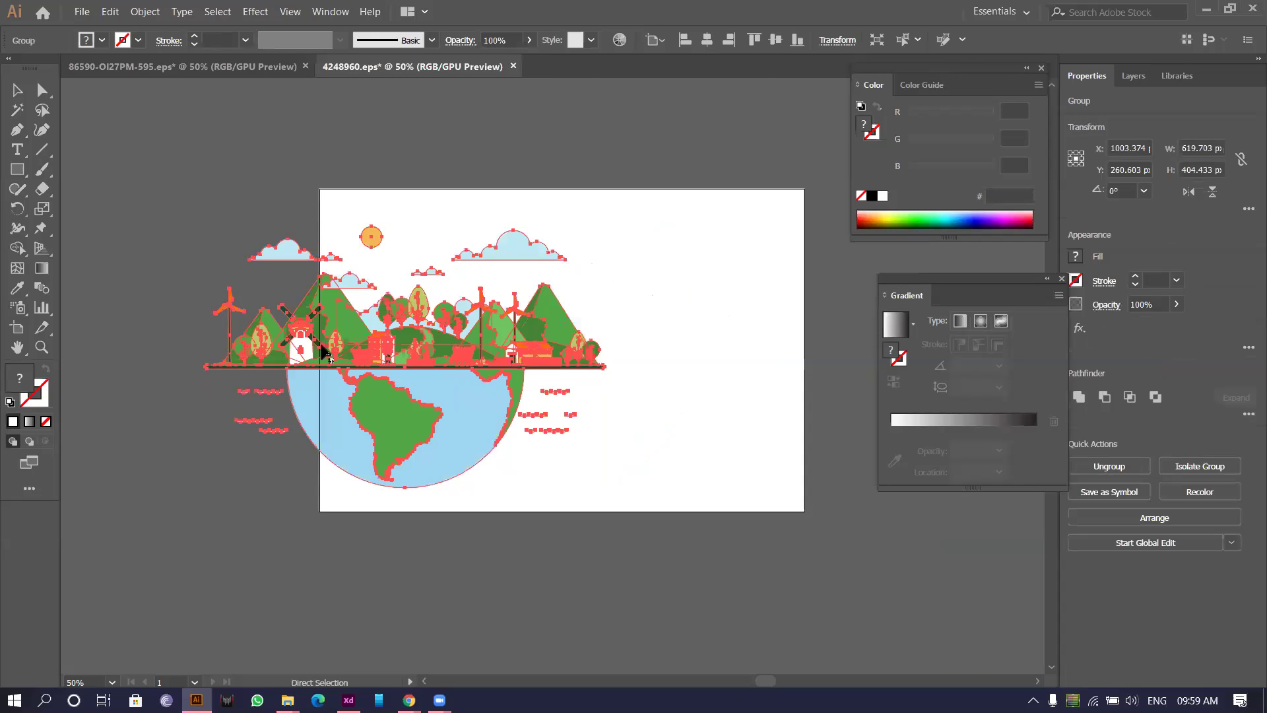
pyautogui.hotkey('ctrl', 'z')
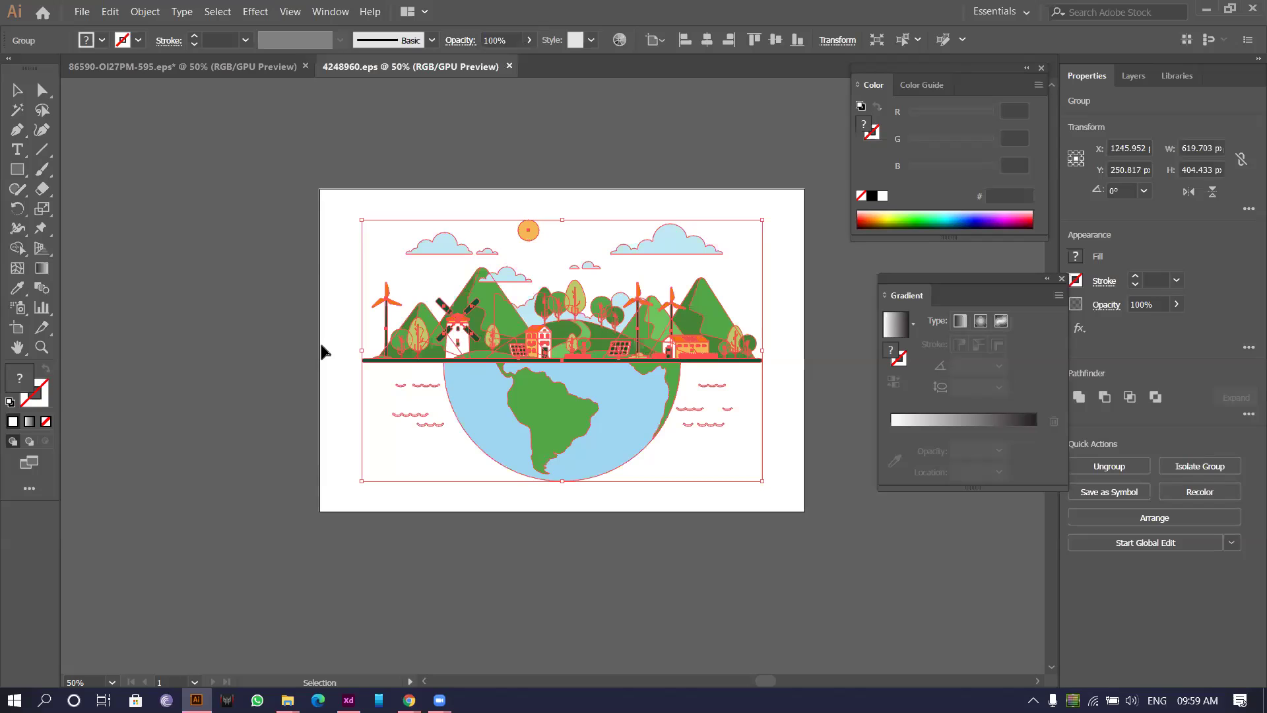
# Ungroup the artwork and move the green landscape strip with windmill and houses away from the globe.
pyautogui.press('ctrl')
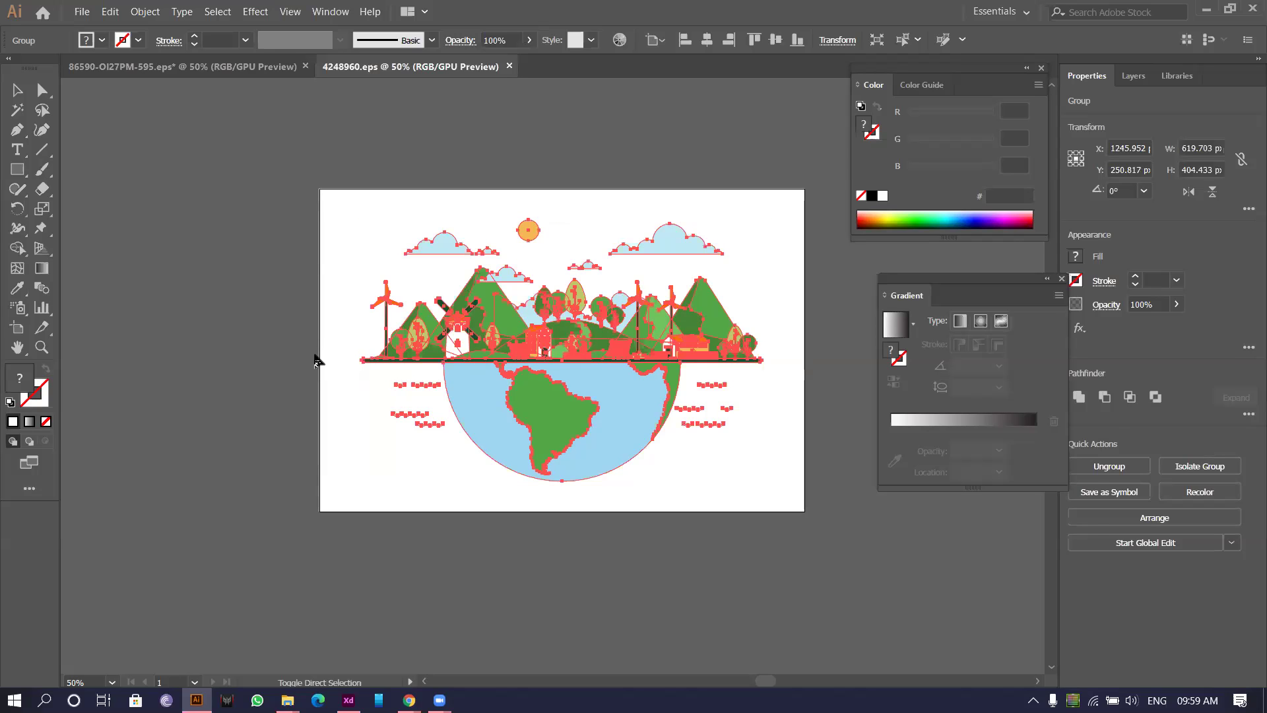
pyautogui.click(368, 565)
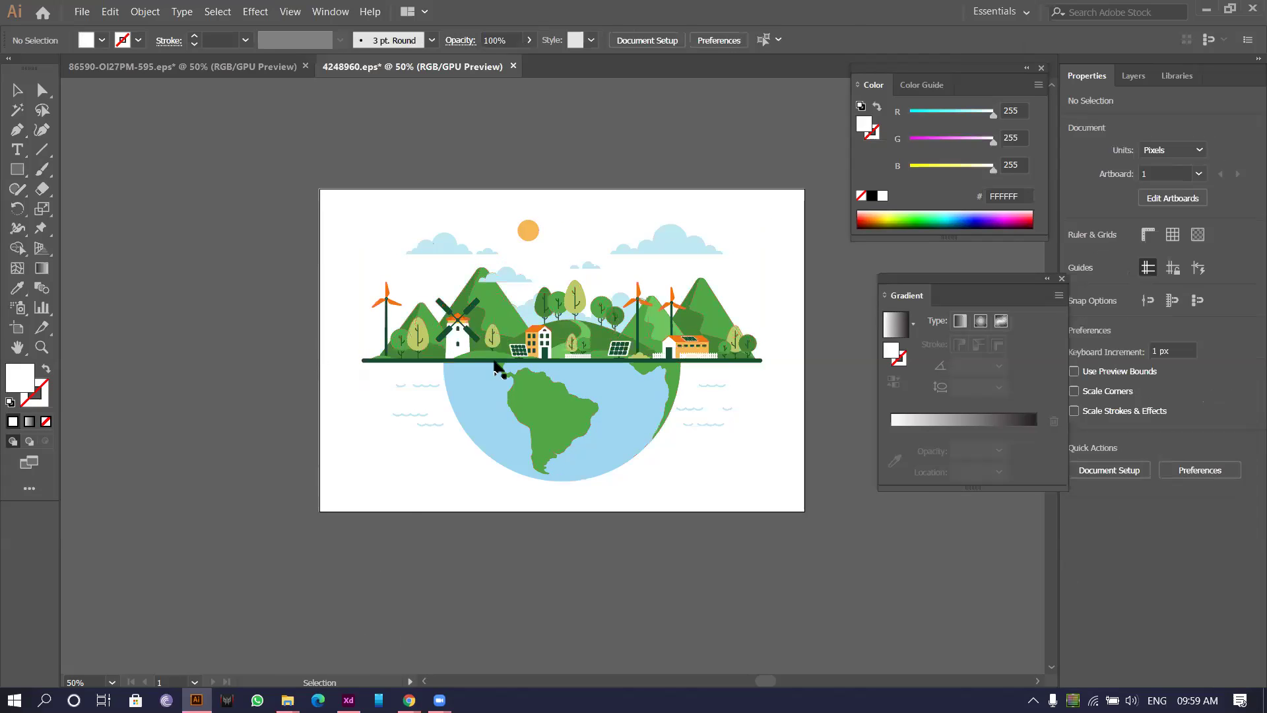
pyautogui.moveTo(496, 367); pyautogui.dragTo(247, 387)
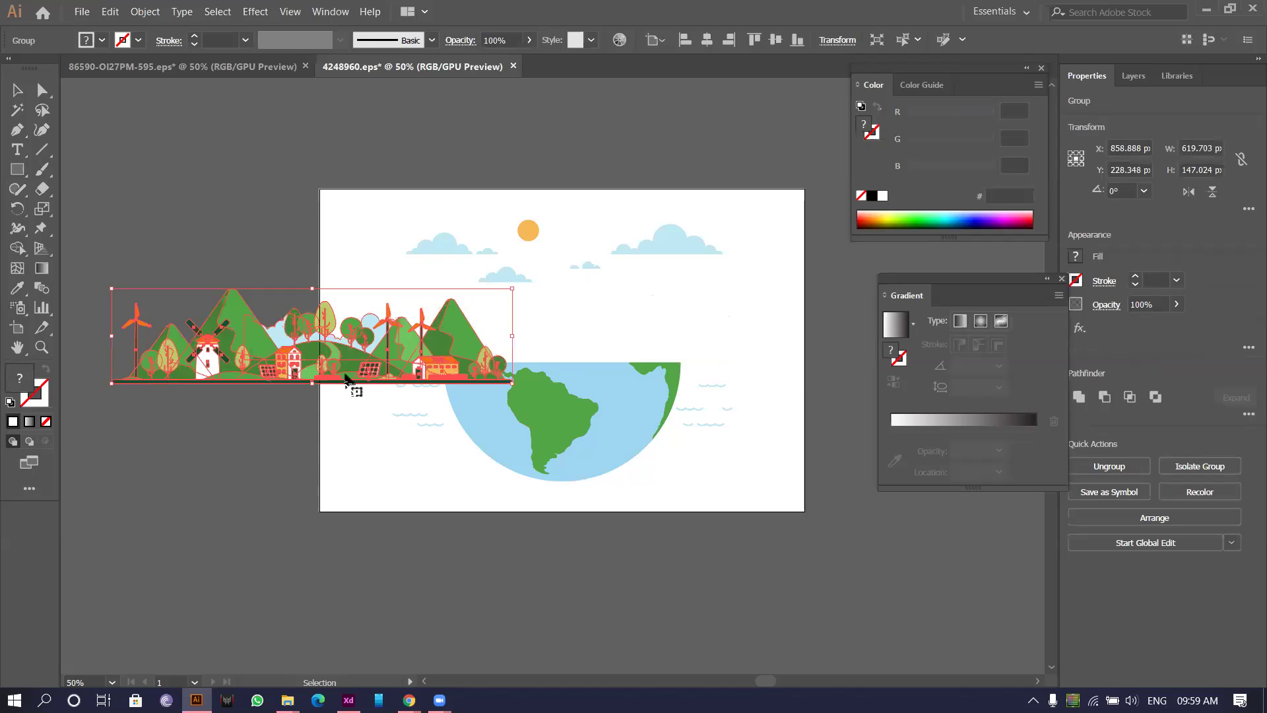
pyautogui.scroll(-2, 238, 418)
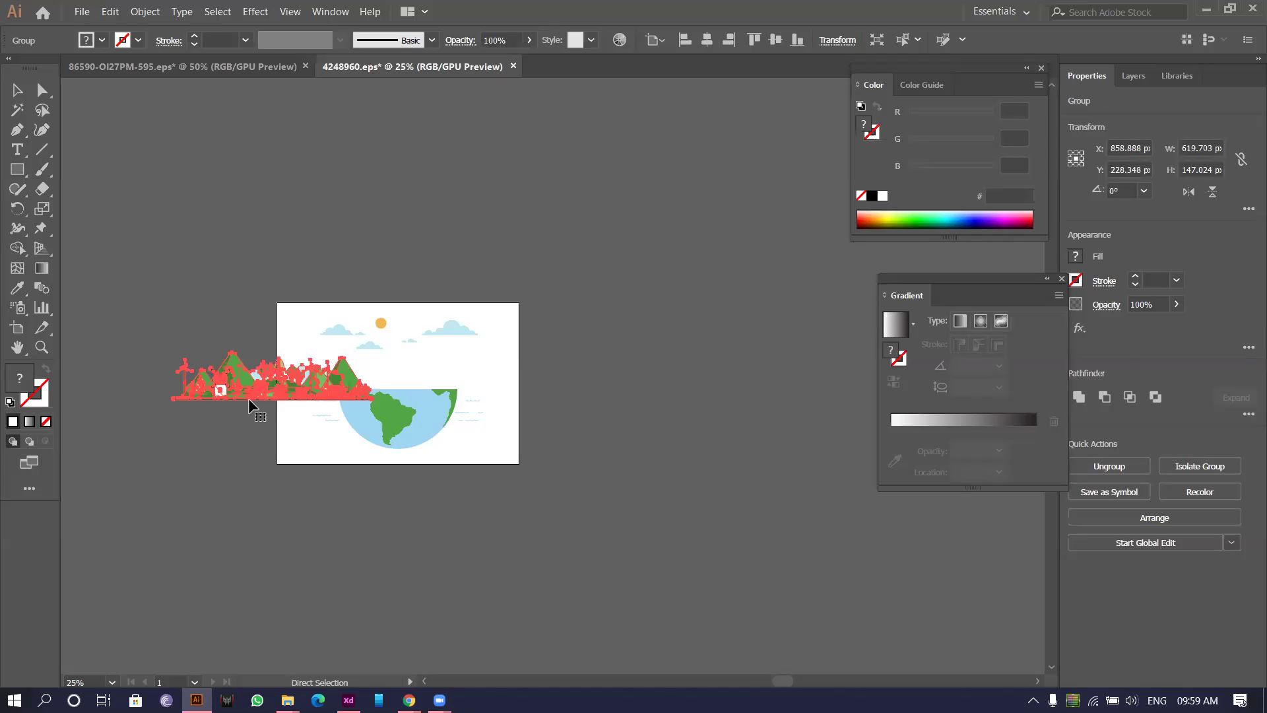
# Switch to Adobe XD and paste the copied landscape strip onto the 404 page.
pyautogui.hotkey('alt', 'Tab')
pyautogui.hotkey('alt', 'Tab')
pyautogui.hotkey('alt', 'Tab')
pyautogui.hotkey('alt', 'Tab')
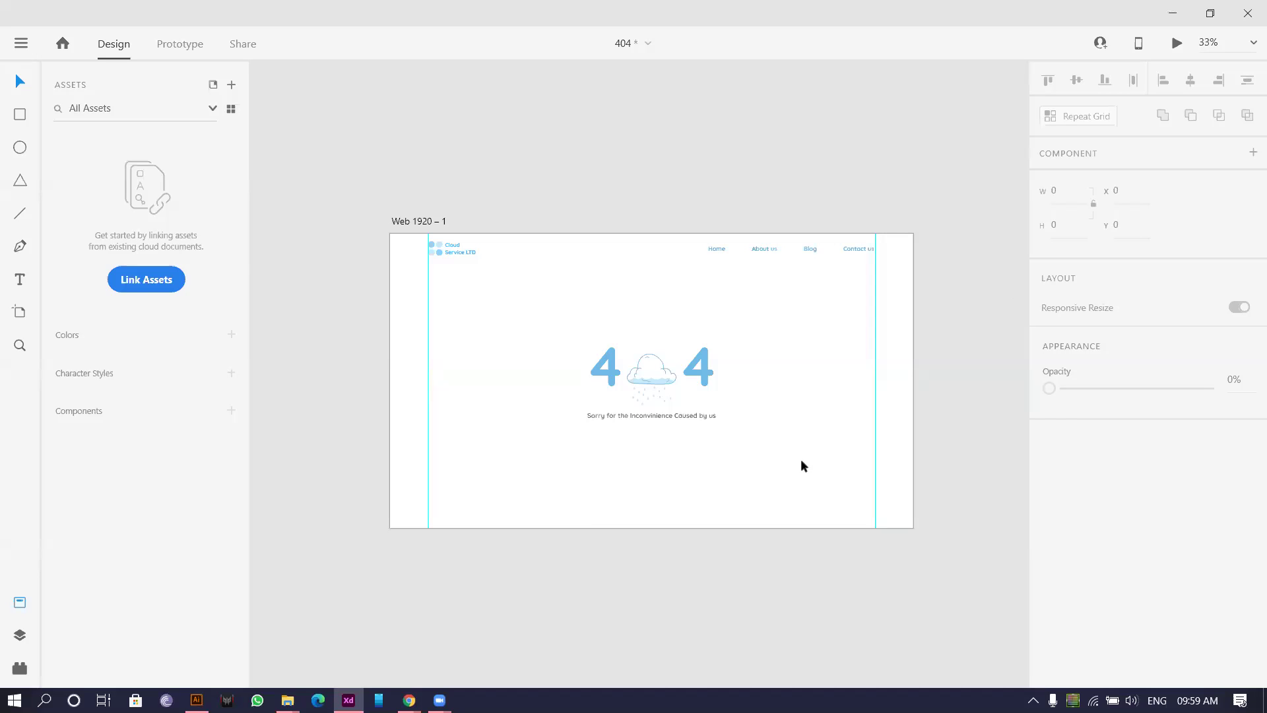
pyautogui.hotkey('ctrl', 'v')
# Move the landscape strip below the apology line, to about X 534, Y 724.
pyautogui.scroll(2, 663, 436)
pyautogui.scroll(3, 663, 434)
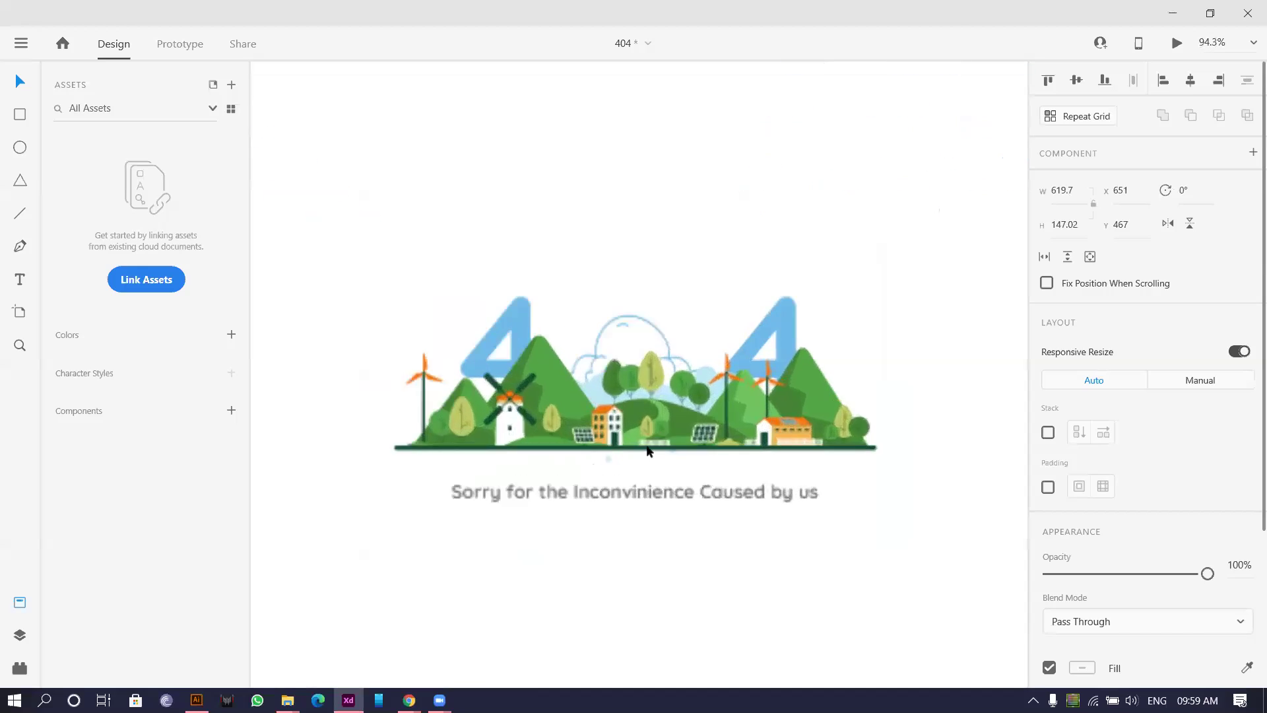
pyautogui.moveTo(648, 444); pyautogui.dragTo(557, 637)
pyautogui.scroll(-3, 541, 614)
pyautogui.moveTo(521, 573); pyautogui.dragTo(510, 473)
pyautogui.scroll(5, 510, 473)
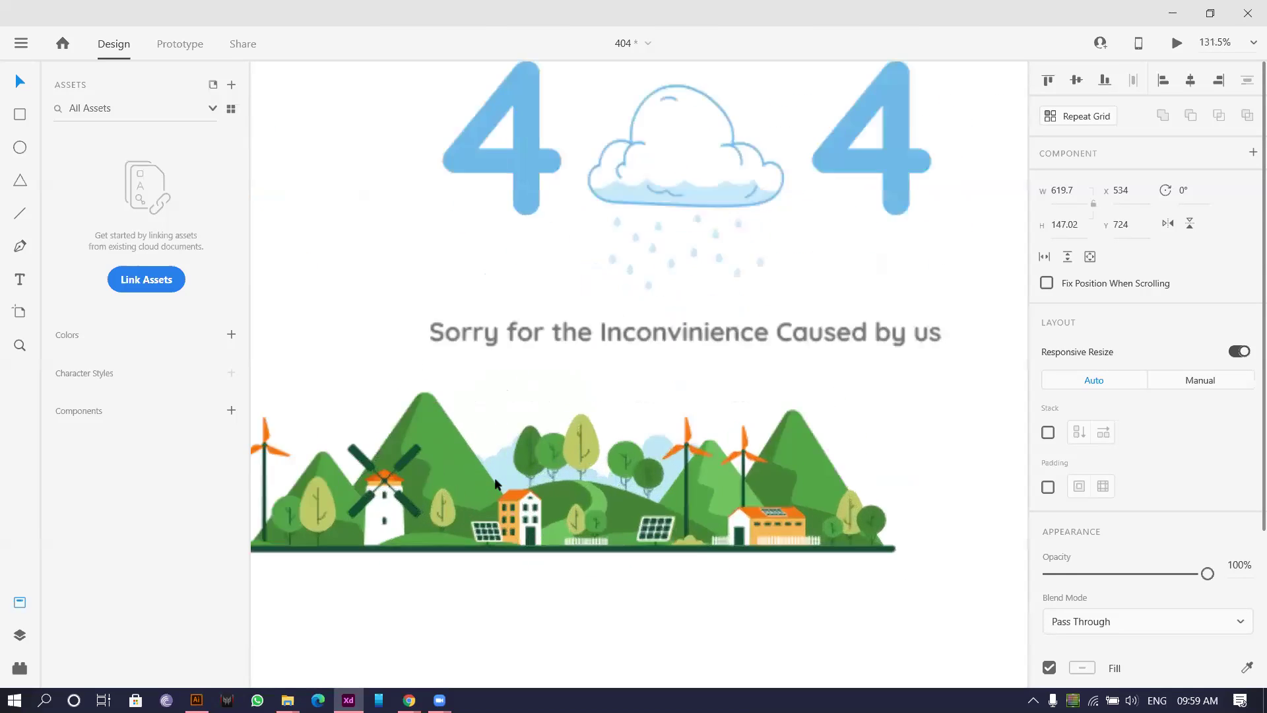
# Delete the light blue cloud shape behind the trees inside the landscape group.
pyautogui.doubleClick(499, 468)
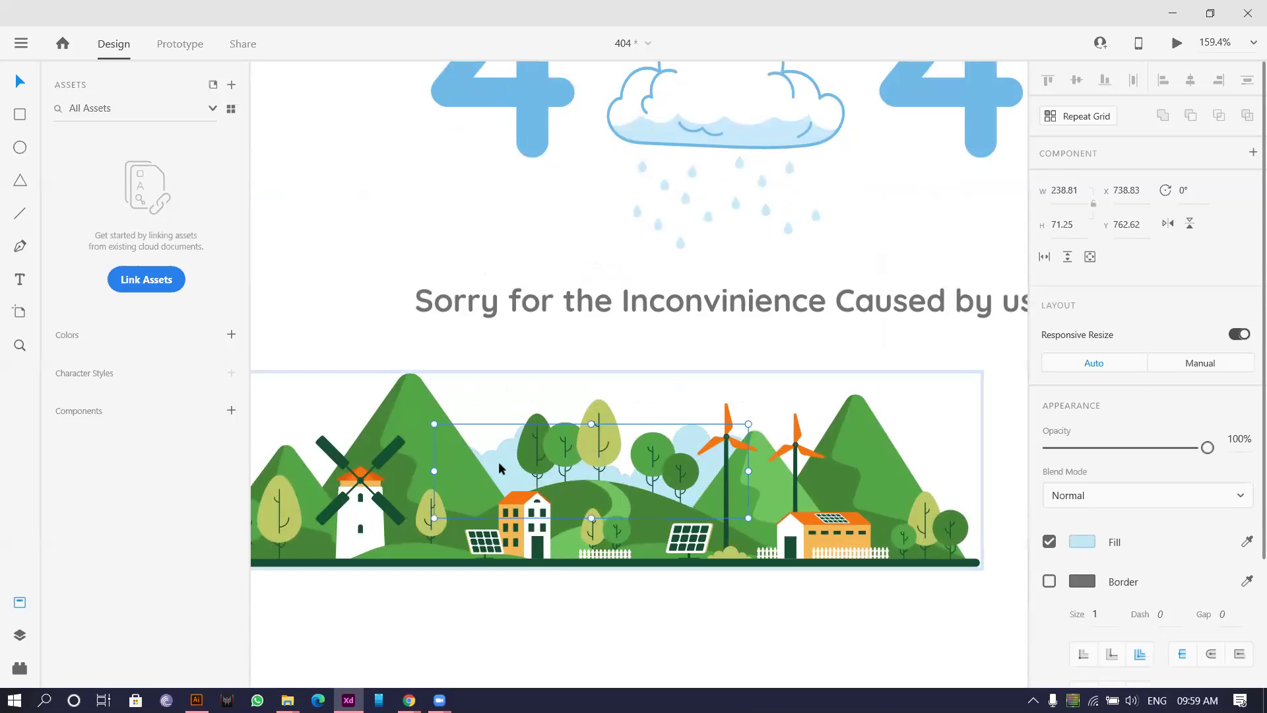
pyautogui.press('Escape')
pyautogui.scroll(-2, 545, 406)
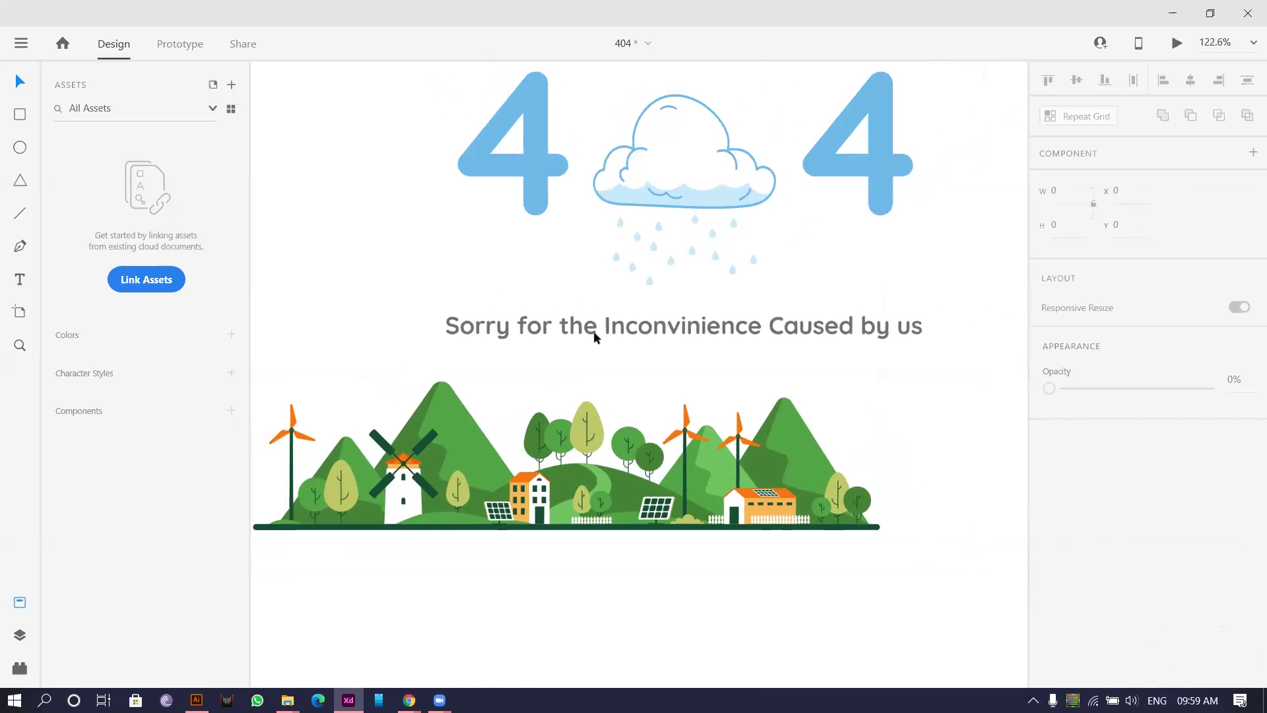
# Move the apology line beneath the landscape strip and align the two on their horizontal centres.
pyautogui.moveTo(592, 330); pyautogui.dragTo(594, 465)
pyautogui.scroll(-4, 484, 518)
pyautogui.moveTo(486, 531); pyautogui.dragTo(581, 511)
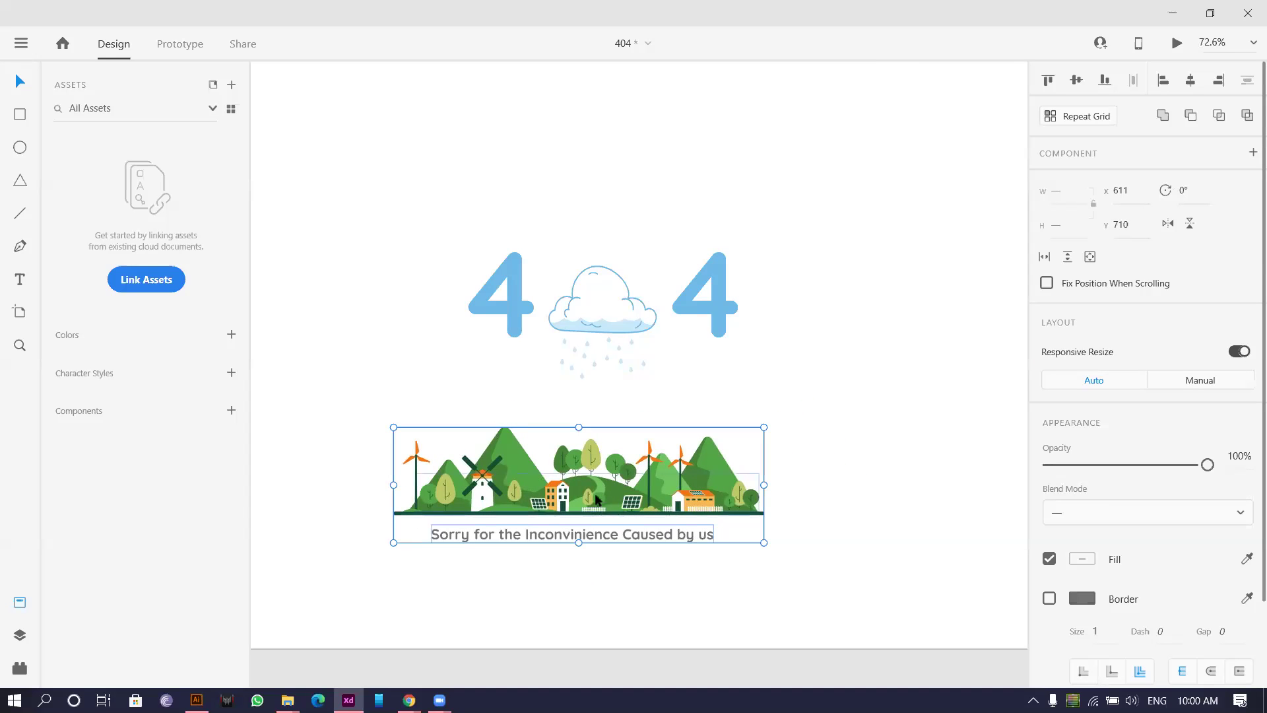
pyautogui.hotkey('shift', 'c')
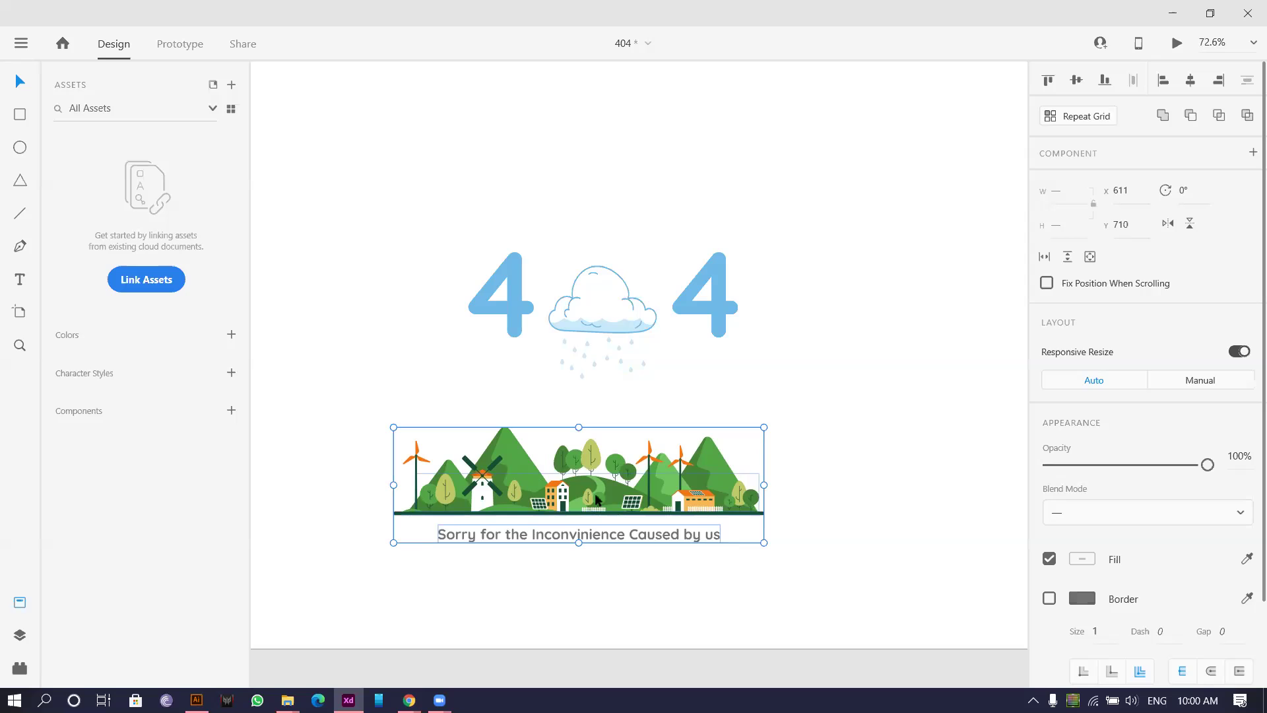
# Group the landscape strip with the apology line and centre the group horizontally on the page, at X 650.
pyautogui.click(797, 398)
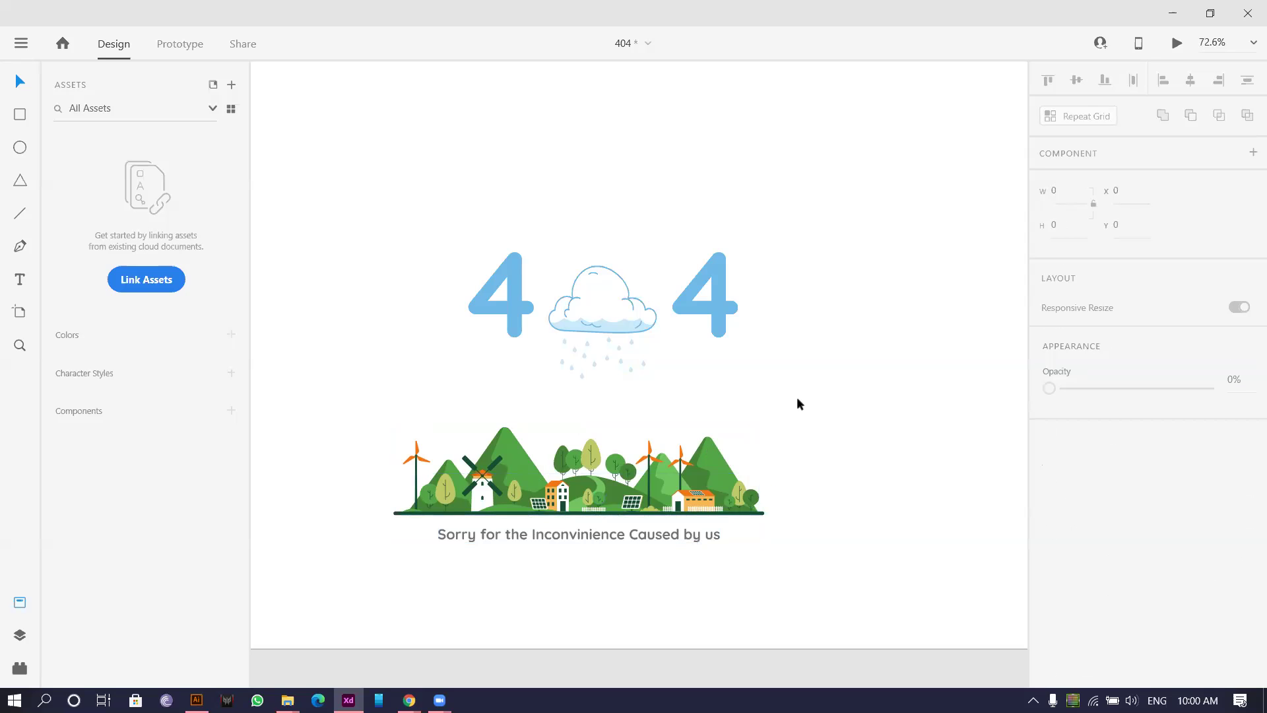
pyautogui.click(612, 522)
pyautogui.moveTo(613, 484); pyautogui.dragTo(632, 484)
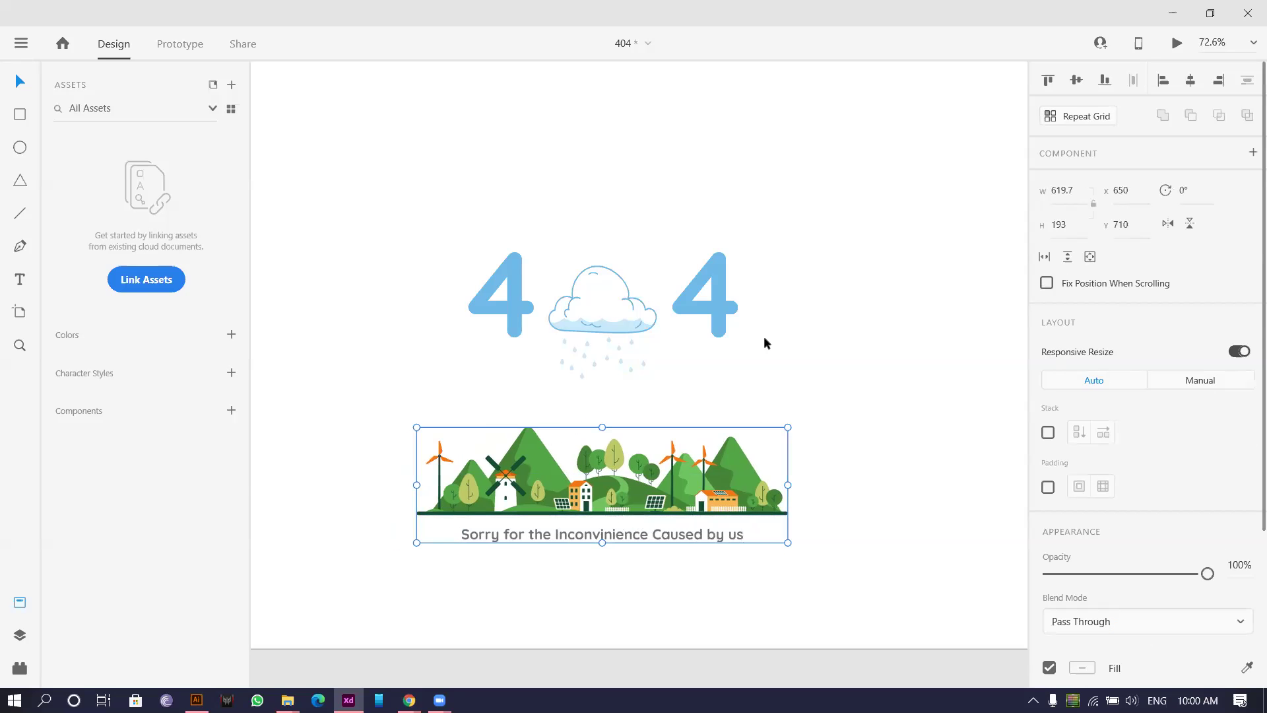
# Move the landscape and apology group up closer to the 404 centrepiece, to Y 670.
pyautogui.keyDown('ctrl'); pyautogui.scroll(3, 763, 335); pyautogui.keyUp('ctrl')
pyautogui.keyDown('ctrl'); pyautogui.scroll(-5, 489, 551); pyautogui.keyUp('ctrl')
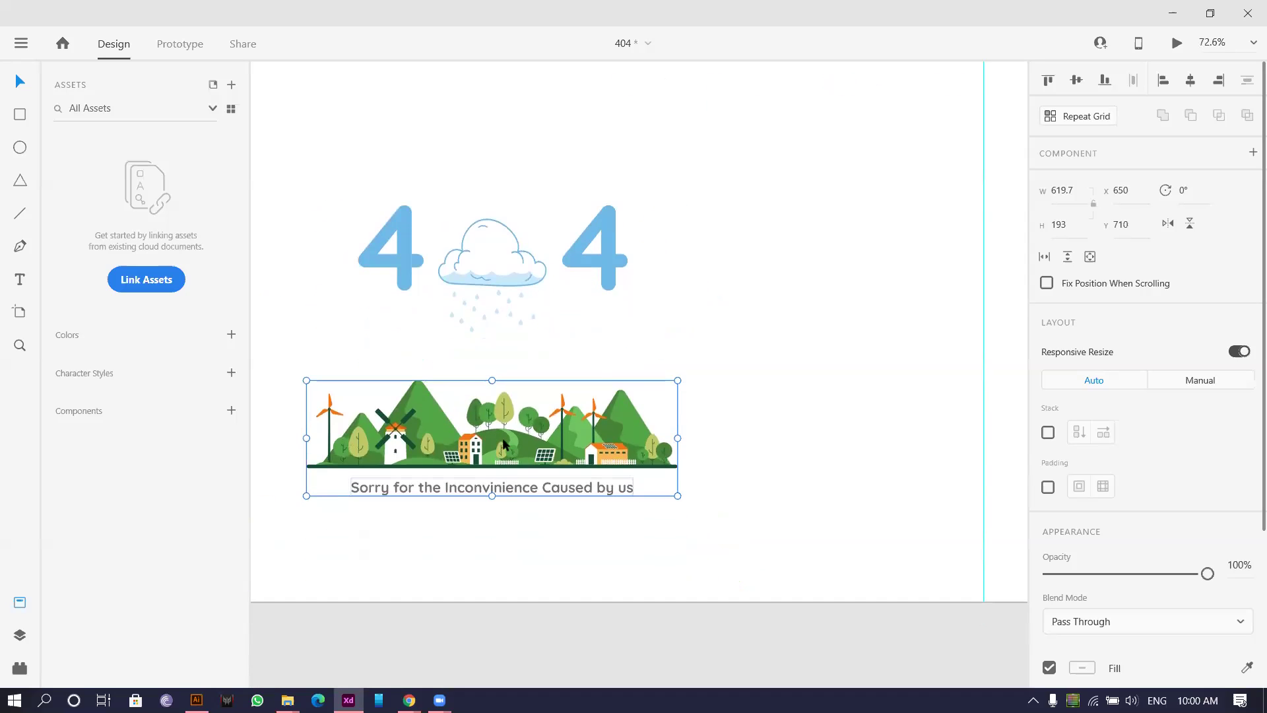
pyautogui.keyDown('ctrl'); pyautogui.scroll(-2, 500, 418); pyautogui.keyUp('ctrl')
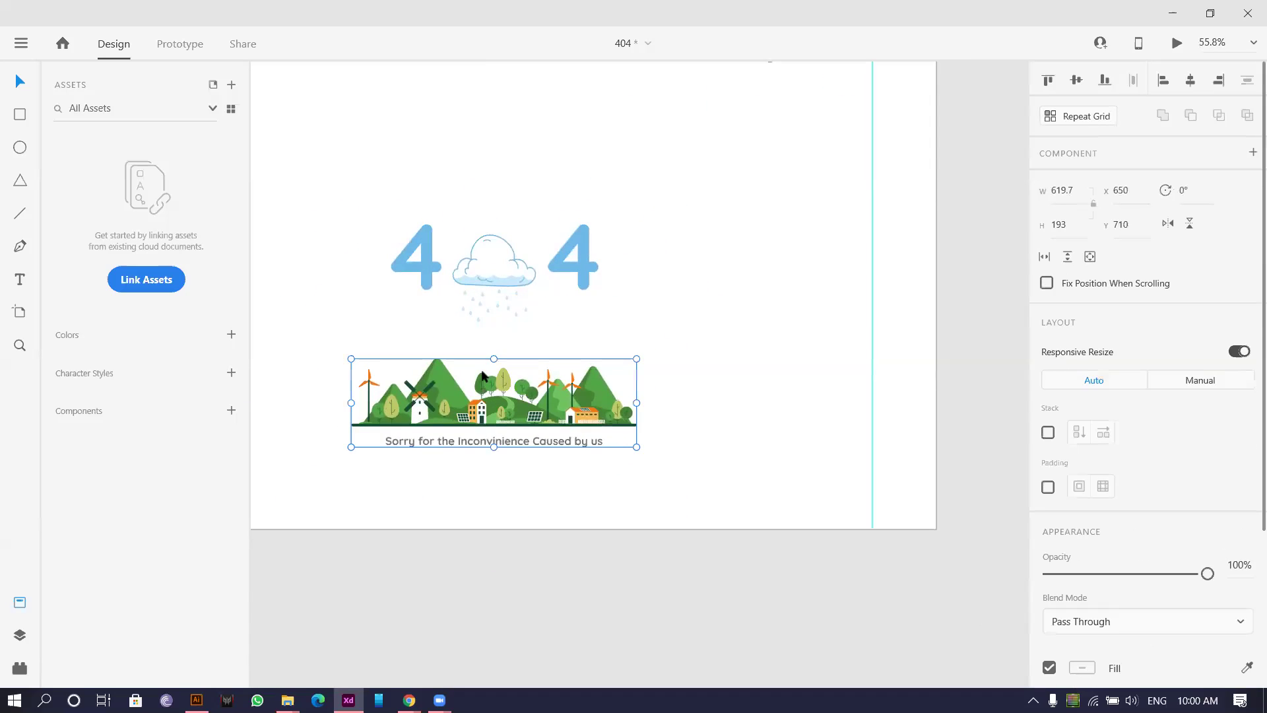
pyautogui.keyDown('ctrl'); pyautogui.scroll(2, 469, 432); pyautogui.keyUp('ctrl')
pyautogui.click(487, 381)
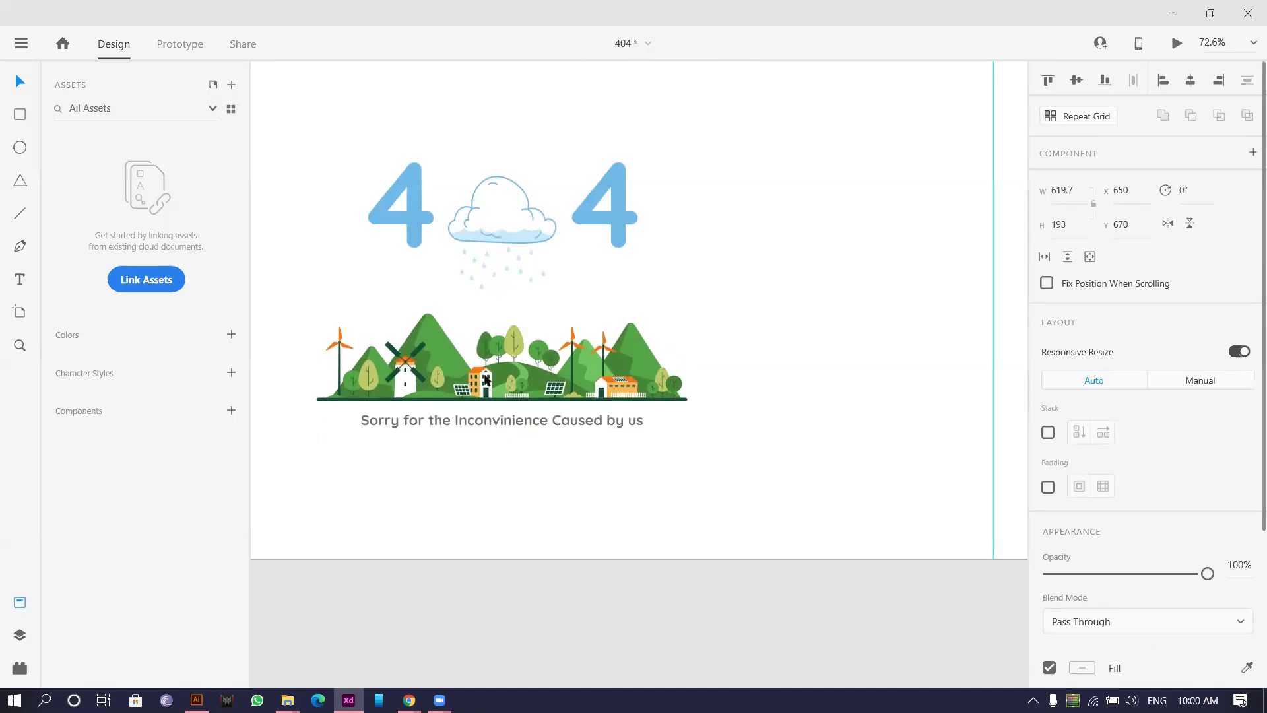
# Select the 404 centrepiece together with the landscape group and move both up to Y 229.
pyautogui.keyDown('ctrl'); pyautogui.scroll(-8, 330, 108); pyautogui.keyUp('ctrl')
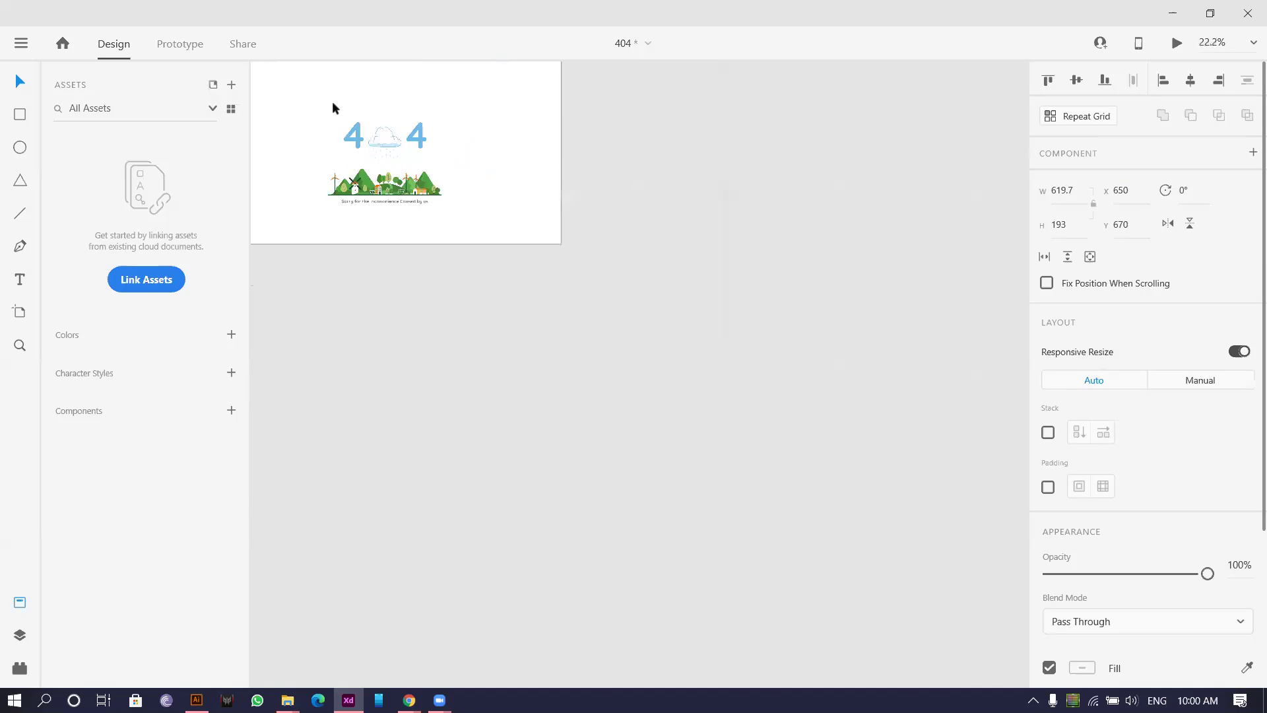
pyautogui.keyDown('ctrl'); pyautogui.scroll(2, 600, 290); pyautogui.keyUp('ctrl')
pyautogui.moveTo(565, 239); pyautogui.dragTo(781, 405)
pyautogui.moveTo(717, 360); pyautogui.dragTo(717, 332)
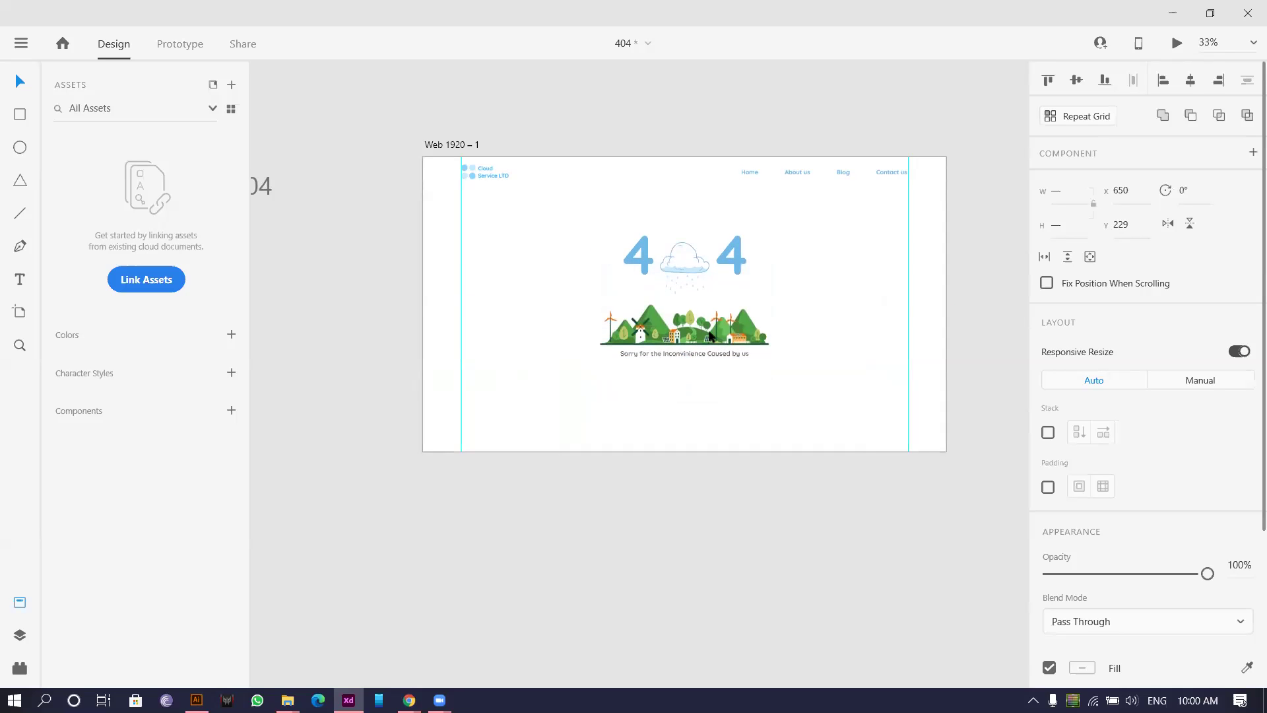
# Draw a button rectangle about 298 by 65 below the apology line, at about X 762, Y 850.
pyautogui.keyDown('ctrl'); pyautogui.scroll(-2, 791, 307); pyautogui.keyUp('ctrl')
pyautogui.moveTo(789, 395); pyautogui.dragTo(594, 382)
pyautogui.scroll(2, 594, 382)
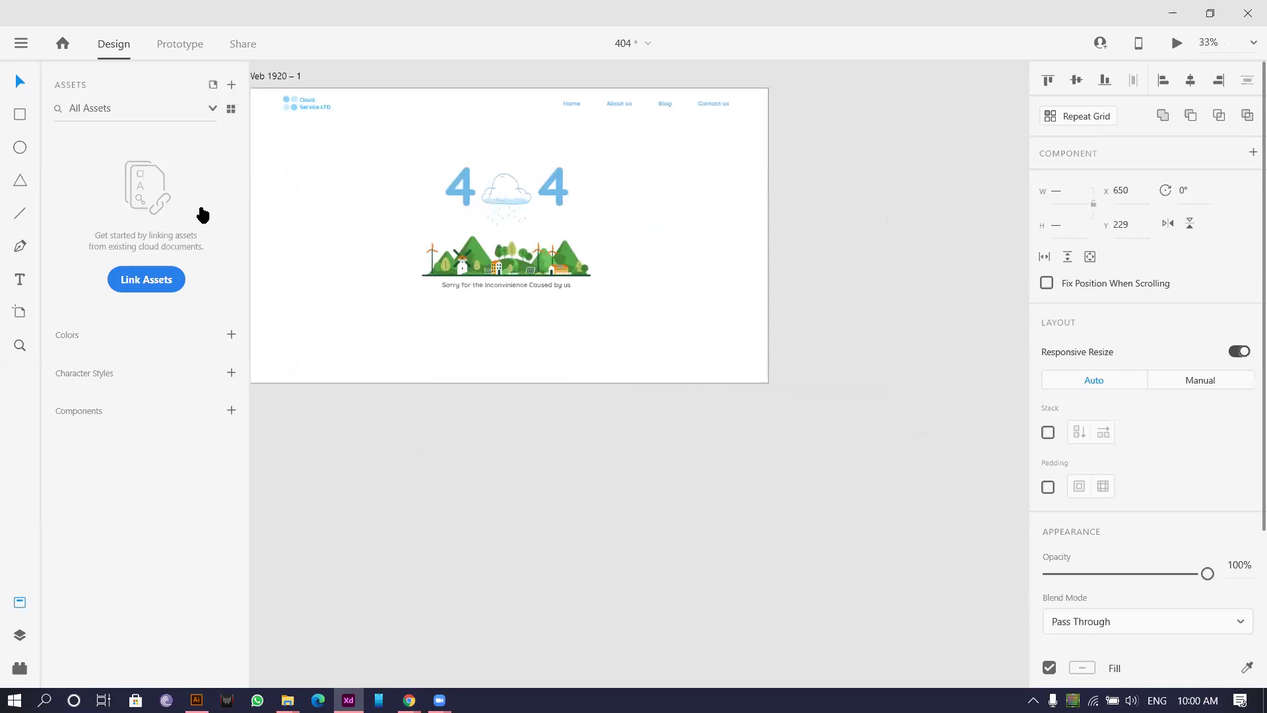
pyautogui.click(20, 114)
pyautogui.moveTo(452, 319); pyautogui.dragTo(534, 338)
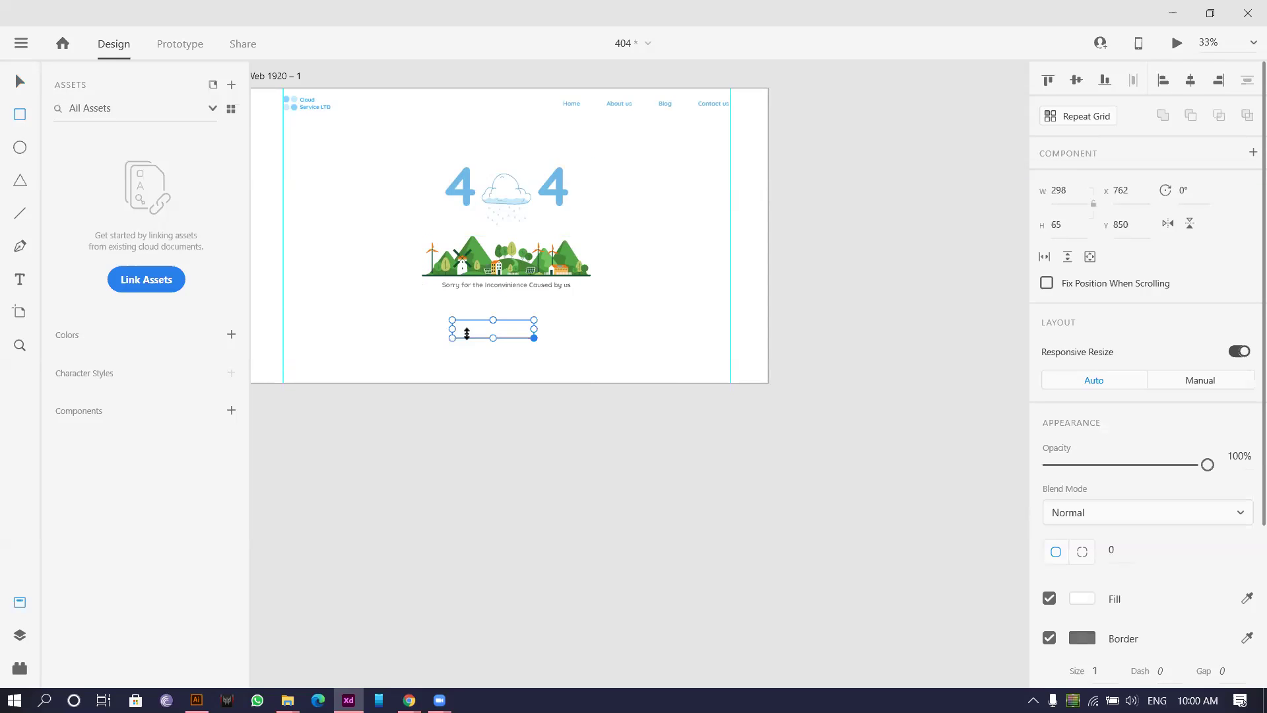
# Round the corners of the button rectangle to a radius of 11.
pyautogui.click(20, 82)
pyautogui.scroll(6, 566, 421)
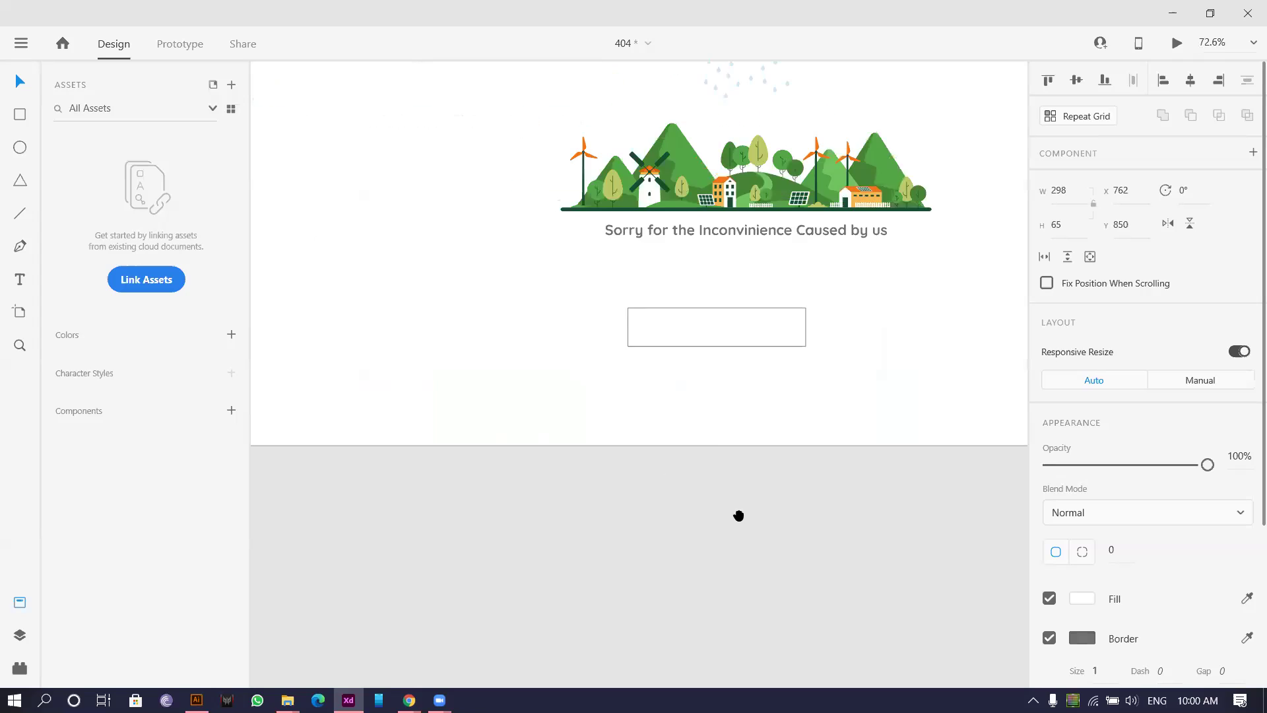
pyautogui.scroll(2, 562, 328)
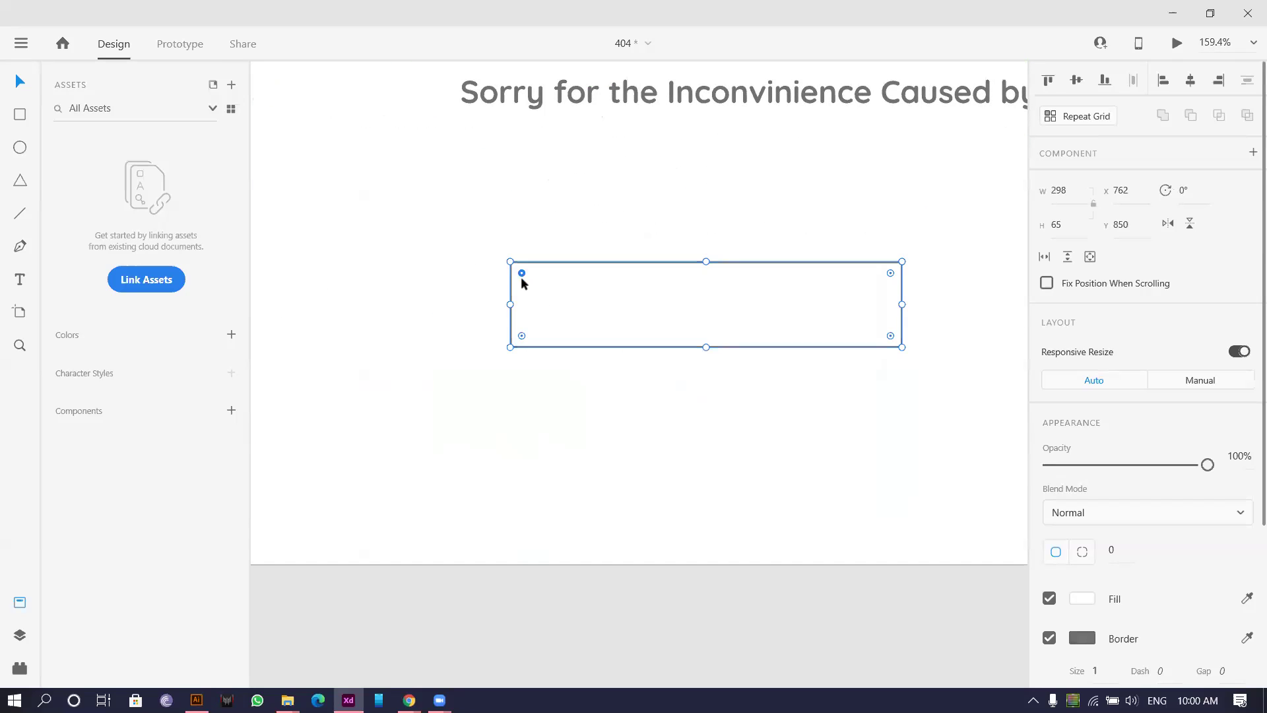
pyautogui.moveTo(521, 276); pyautogui.dragTo(521, 276)
# Centre the rounded rectangle horizontally on the page, at X 811.
pyautogui.scroll(-5, 520, 278)
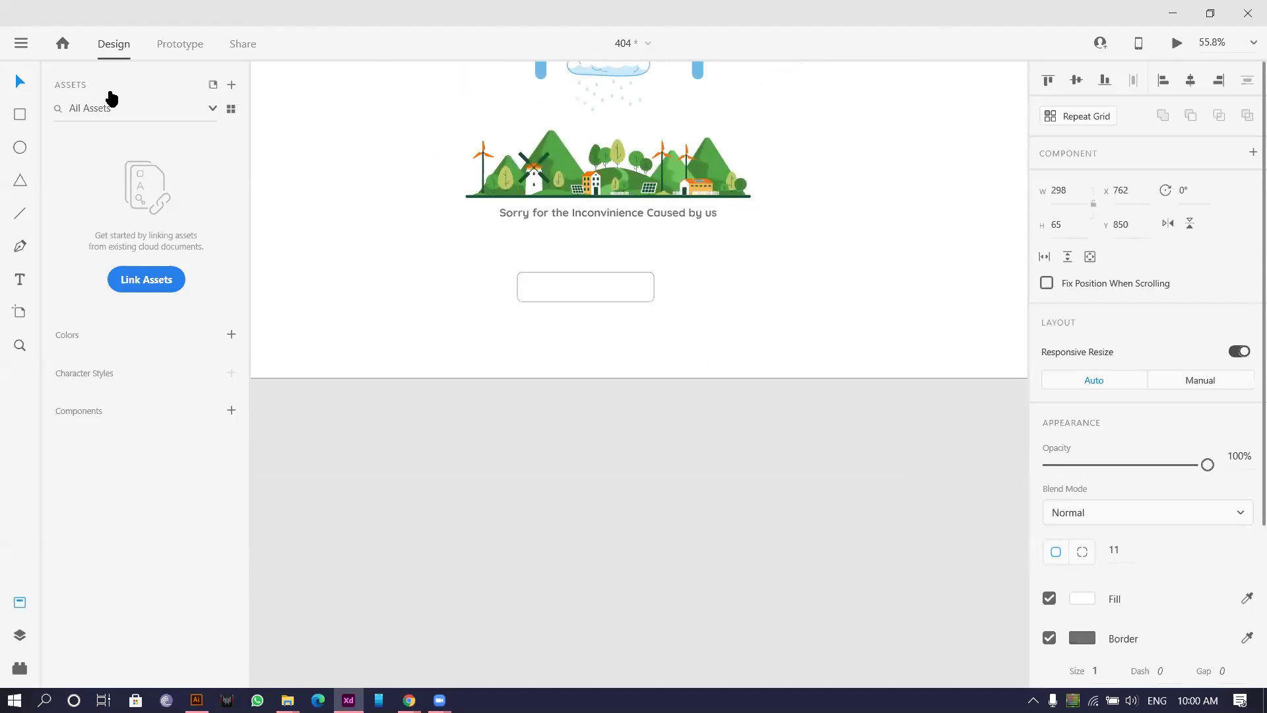
pyautogui.scroll(-3, 402, 206)
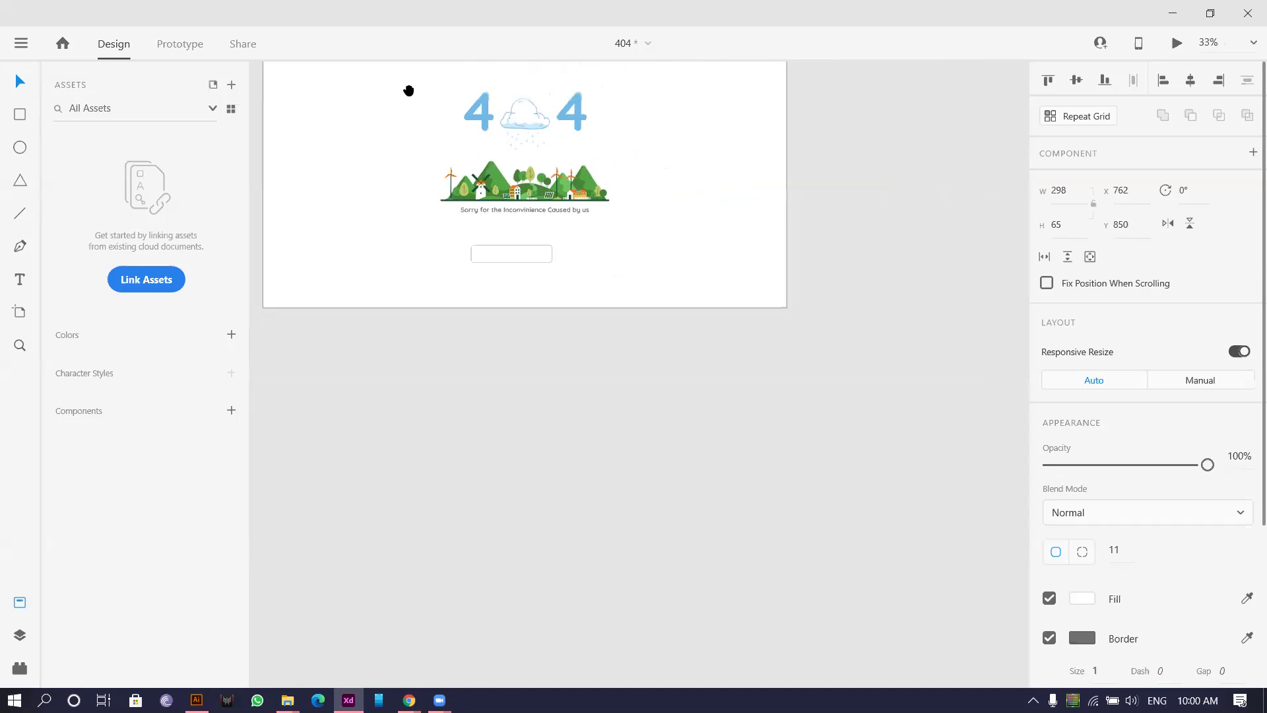
pyautogui.moveTo(409, 93); pyautogui.dragTo(483, 118)
pyautogui.scroll(3, 551, 218)
pyautogui.scroll(1, 608, 330)
pyautogui.click(606, 314)
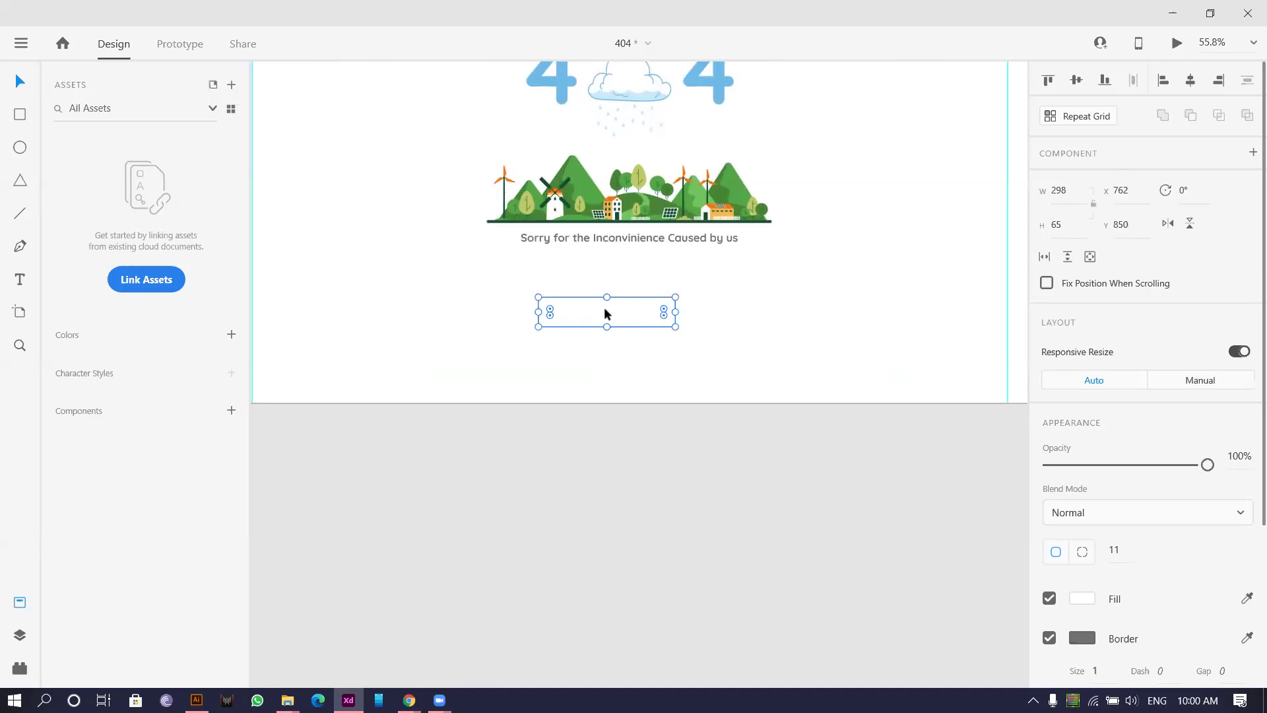
pyautogui.hotkey('shift', 'c')
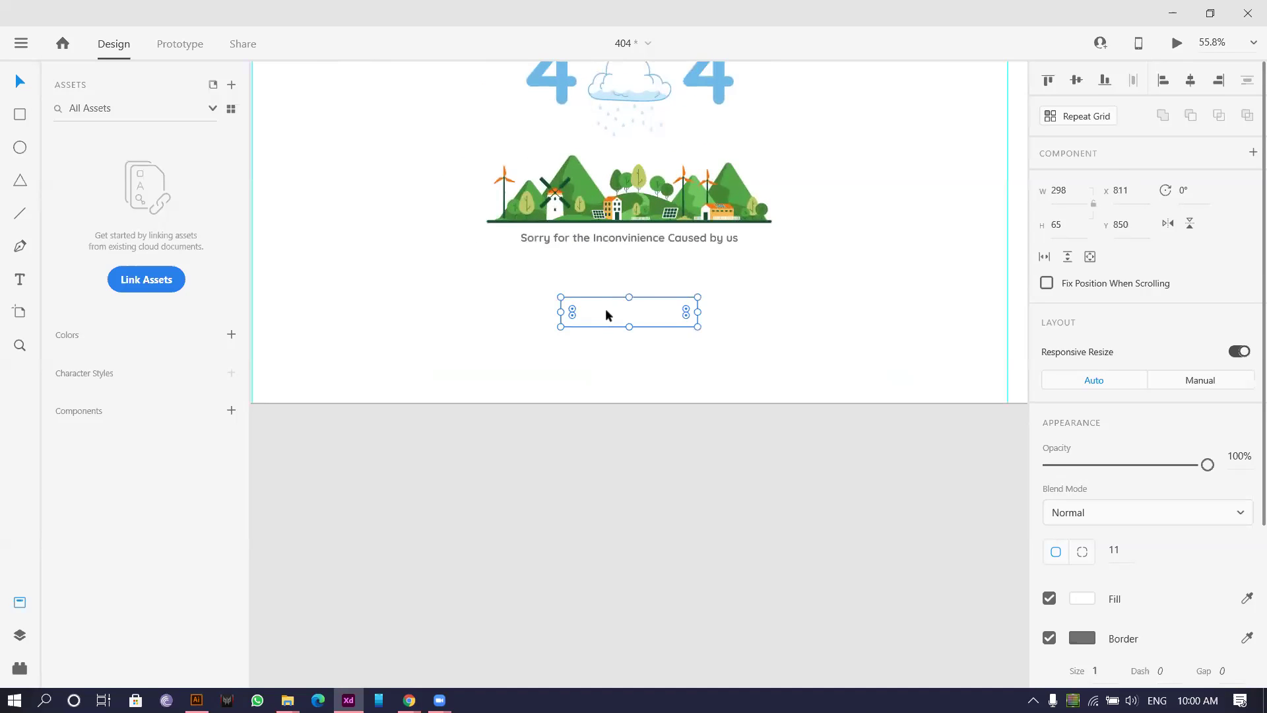
# Fill the button rectangle with a green sampled from the landscape's hills and remove its border.
pyautogui.click(1247, 598)
pyautogui.click(731, 196)
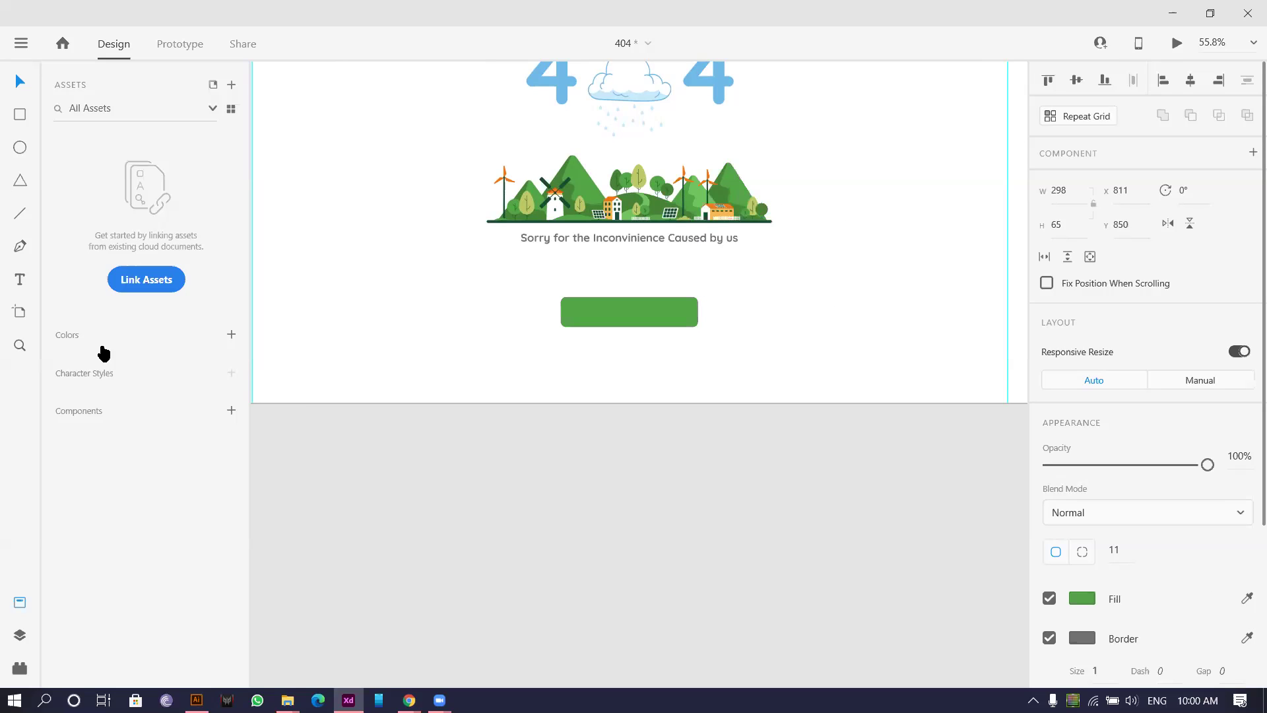
pyautogui.click(1049, 638)
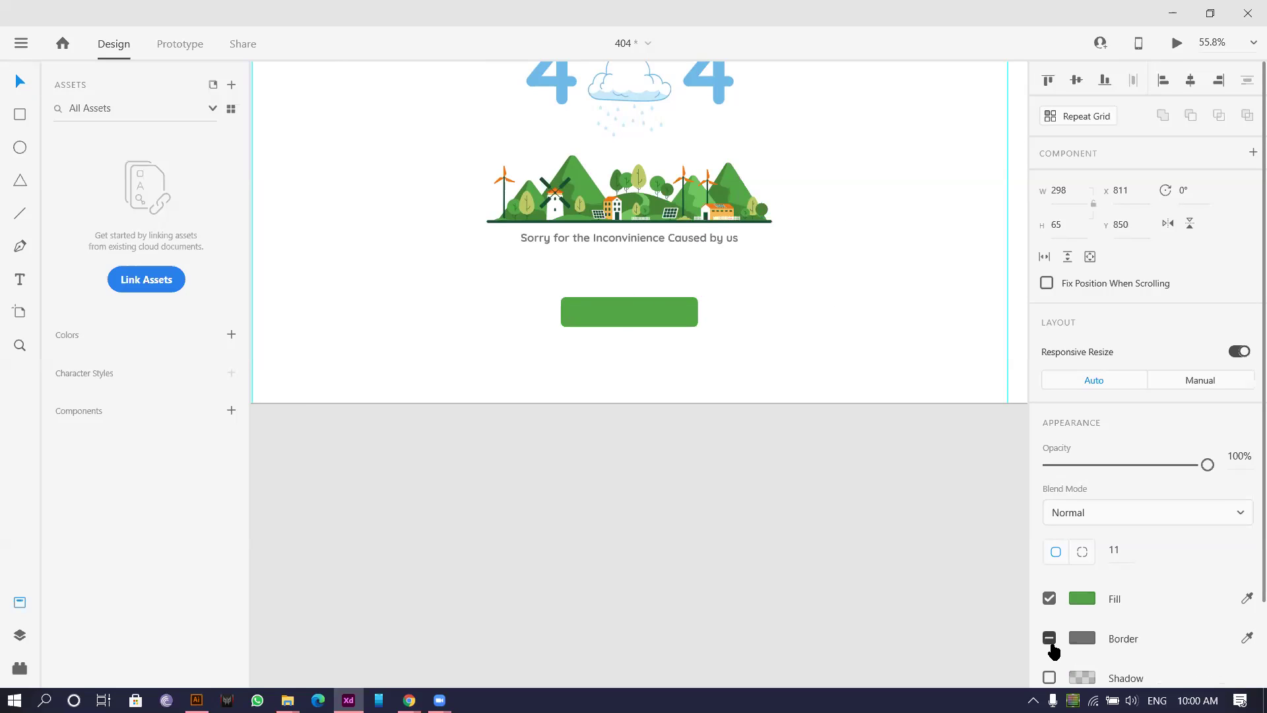
# Add the text label "Go to Home" on the green button.
pyautogui.click(18, 281)
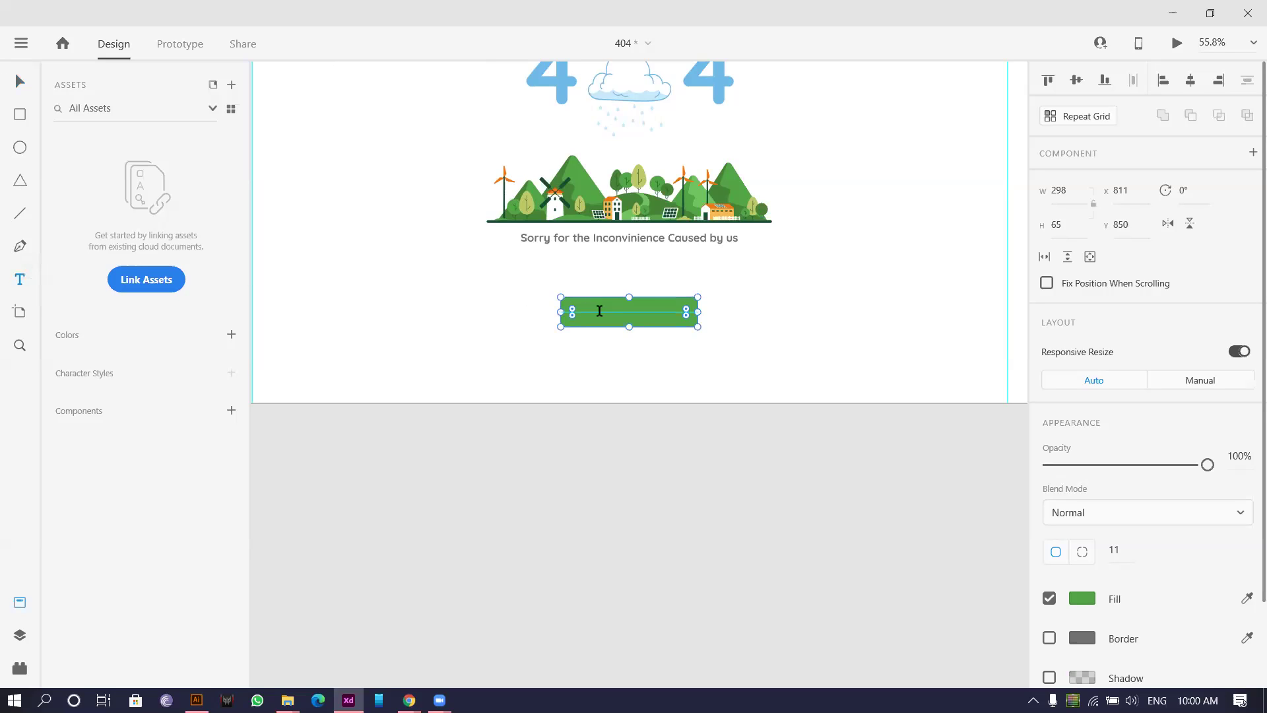
pyautogui.click(630, 312)
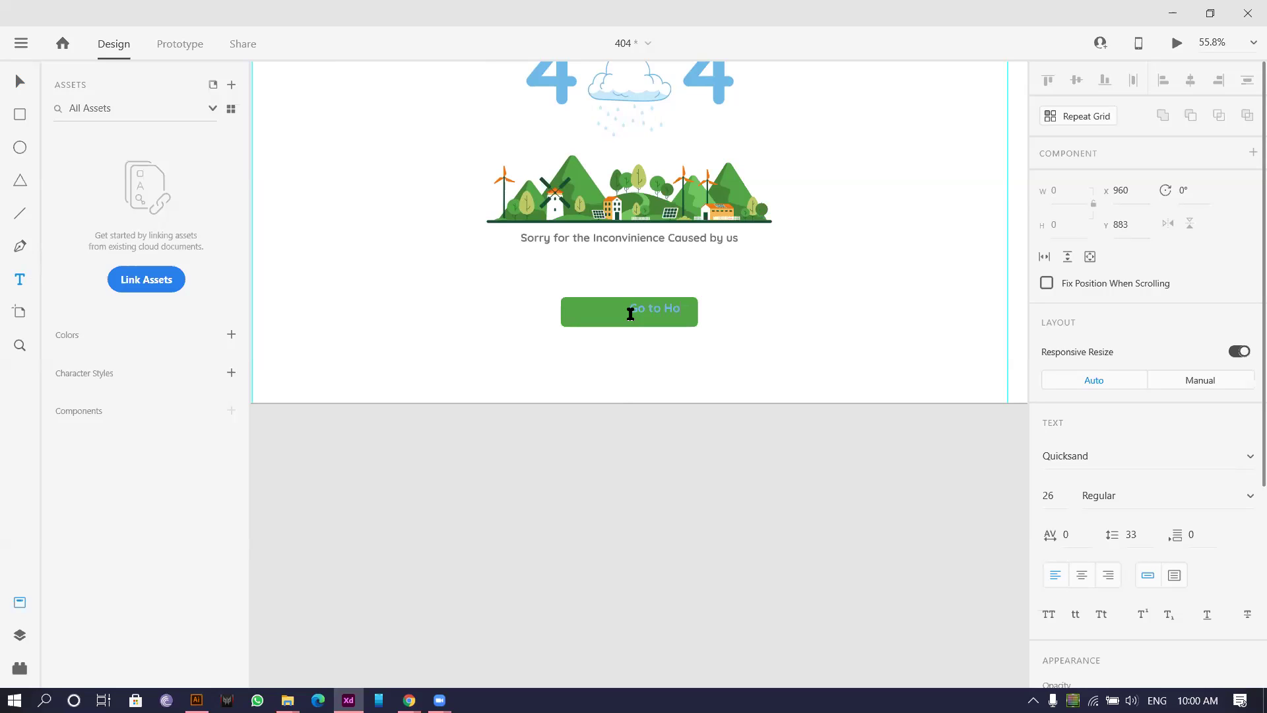
pyautogui.click(18, 83)
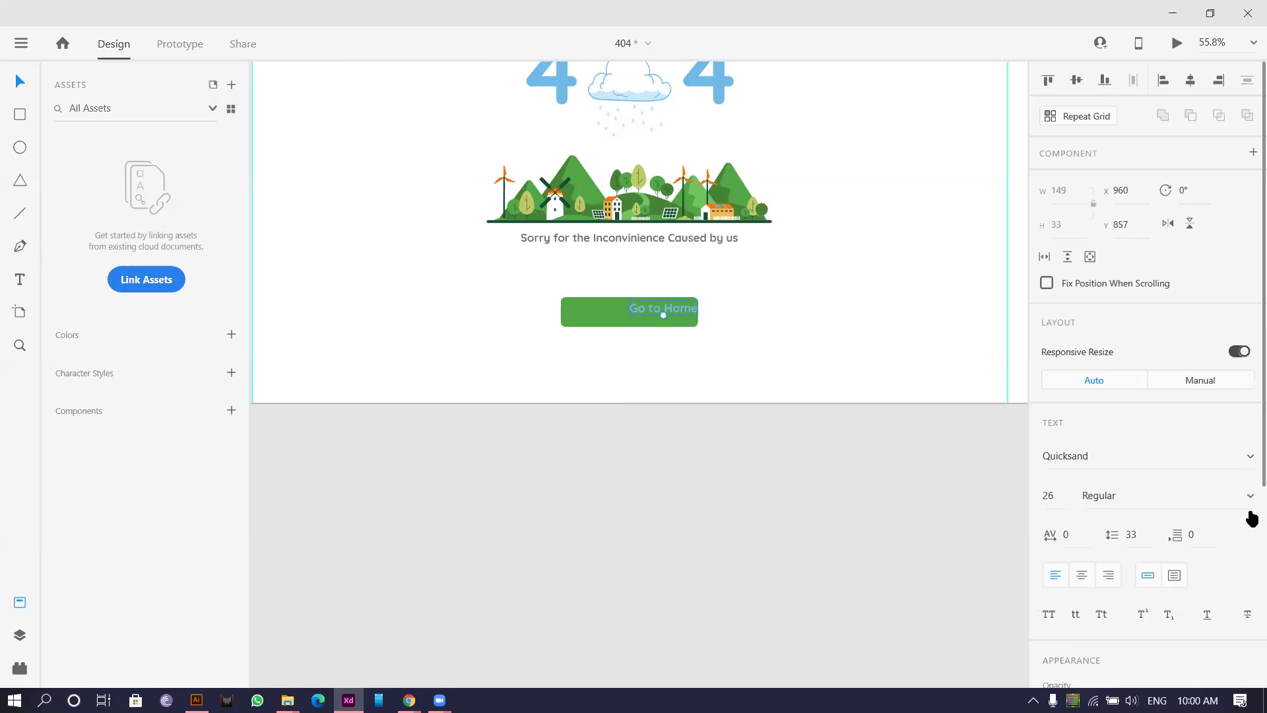
# Set the button label's fill colour to white, #FFFFFF.
pyautogui.scroll(-3, 1073, 561)
pyautogui.click(1083, 608)
pyautogui.moveTo(878, 469); pyautogui.dragTo(777, 427)
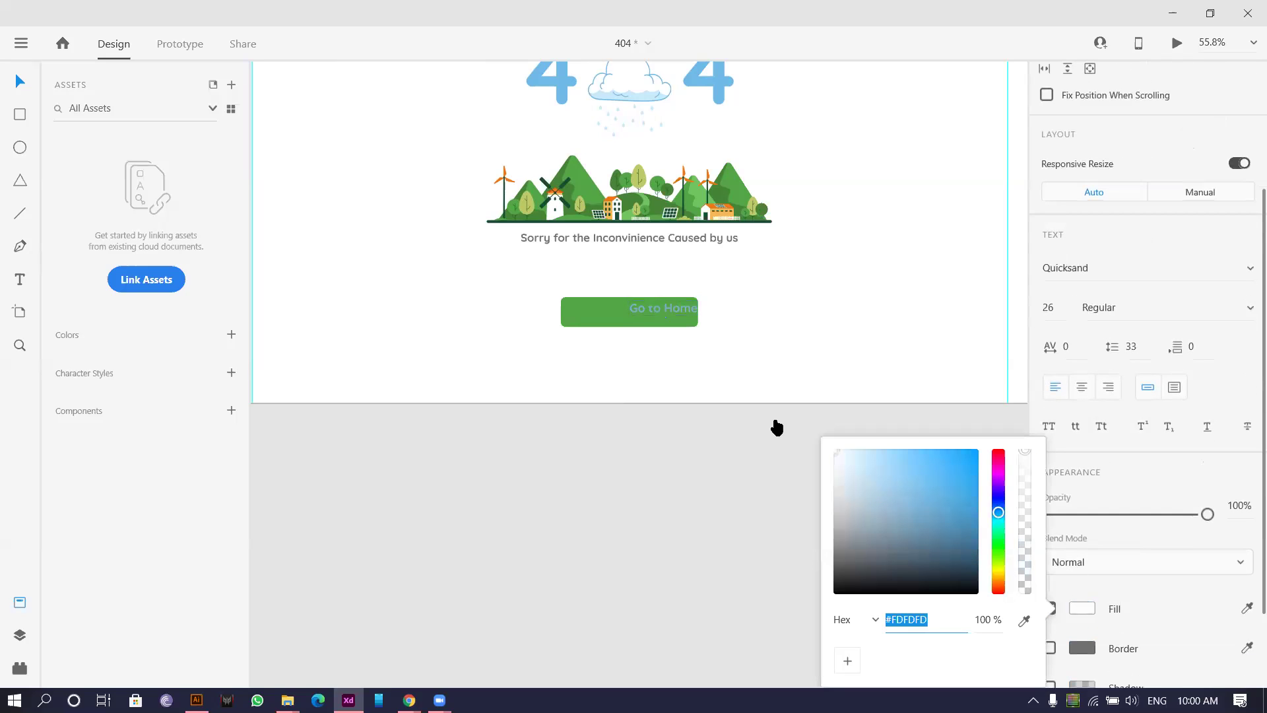
pyautogui.click(497, 293)
# Centre the "Go to Home" label within the green button, at X 886, Y 866.
pyautogui.scroll(3, 680, 341)
pyautogui.scroll(1, 673, 302)
pyautogui.moveTo(645, 263); pyautogui.dragTo(568, 276)
# Draw a closed wavy shape about 1699 by 1082 with the Pen tool across the page's lower-right corner, extending past its edges.
pyautogui.scroll(-10, 568, 276)
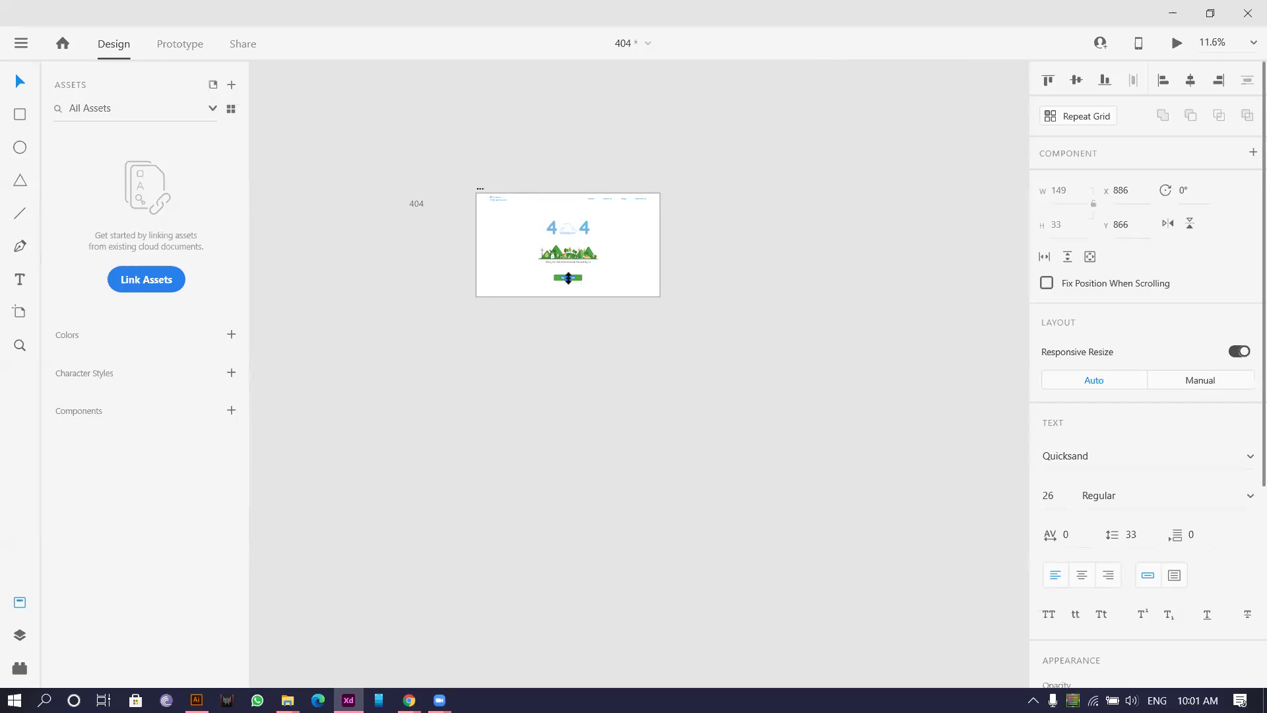
pyautogui.scroll(4, 569, 278)
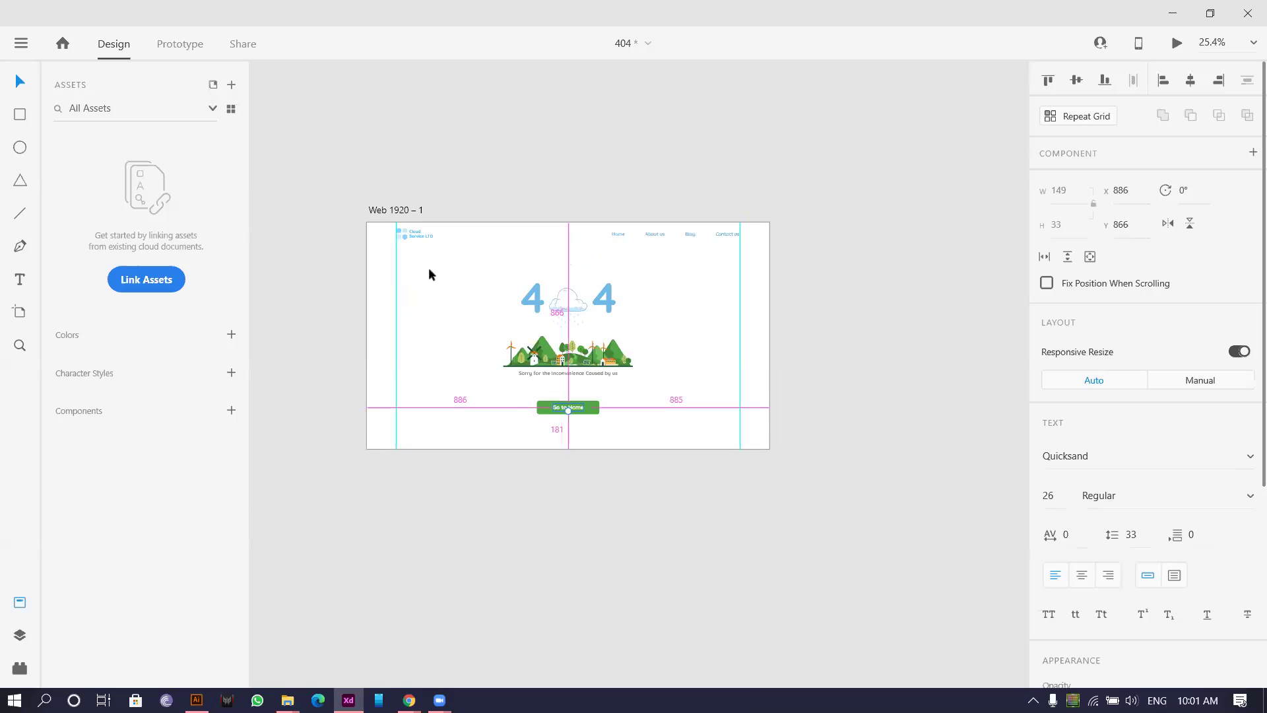
pyautogui.scroll(4, 614, 321)
pyautogui.scroll(-3, 654, 296)
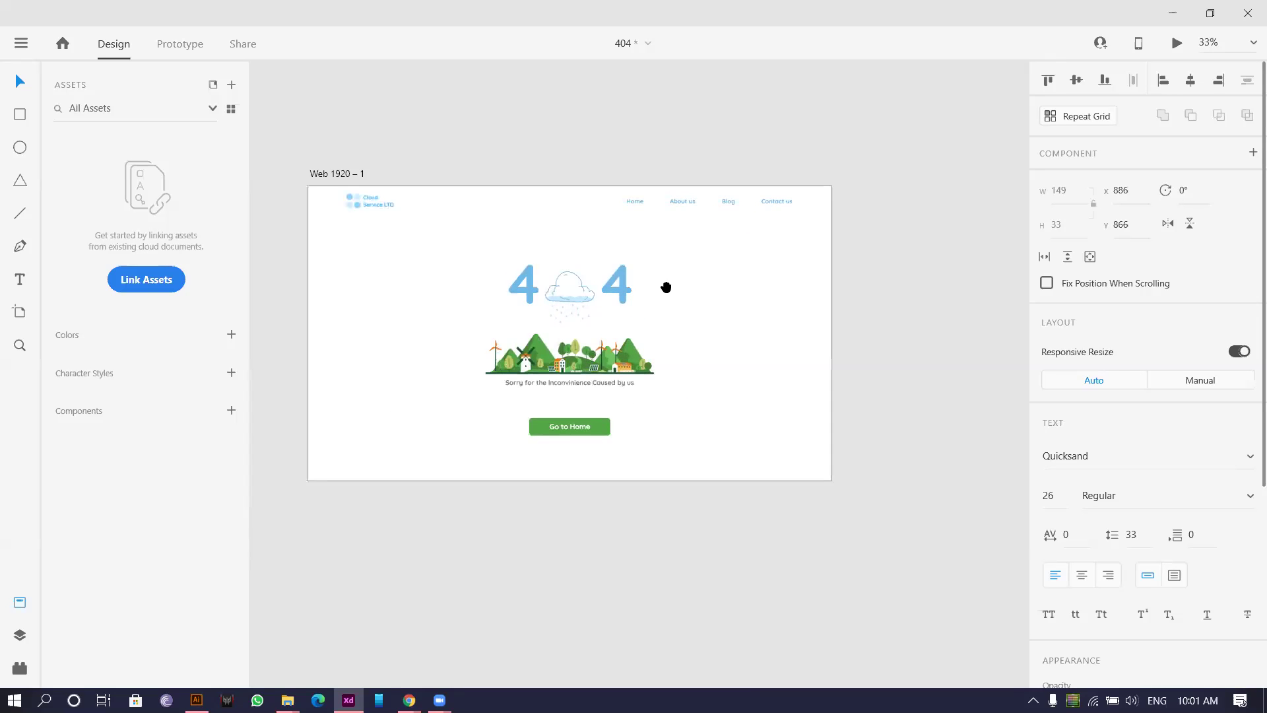
pyautogui.moveTo(666, 287); pyautogui.dragTo(651, 295)
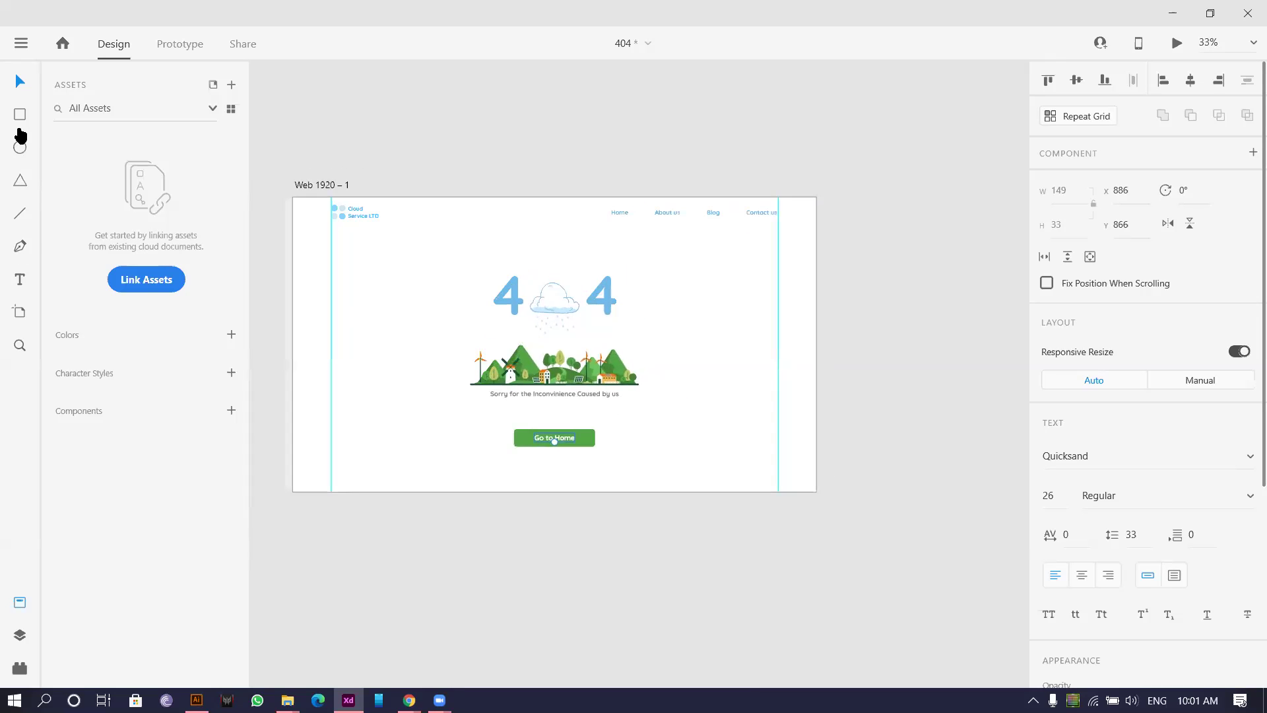
pyautogui.click(20, 245)
pyautogui.click(828, 270)
pyautogui.moveTo(739, 370); pyautogui.dragTo(710, 403)
pyautogui.moveTo(630, 448); pyautogui.dragTo(625, 514)
pyautogui.moveTo(540, 530); pyautogui.dragTo(516, 535)
pyautogui.moveTo(386, 520); pyautogui.dragTo(340, 522)
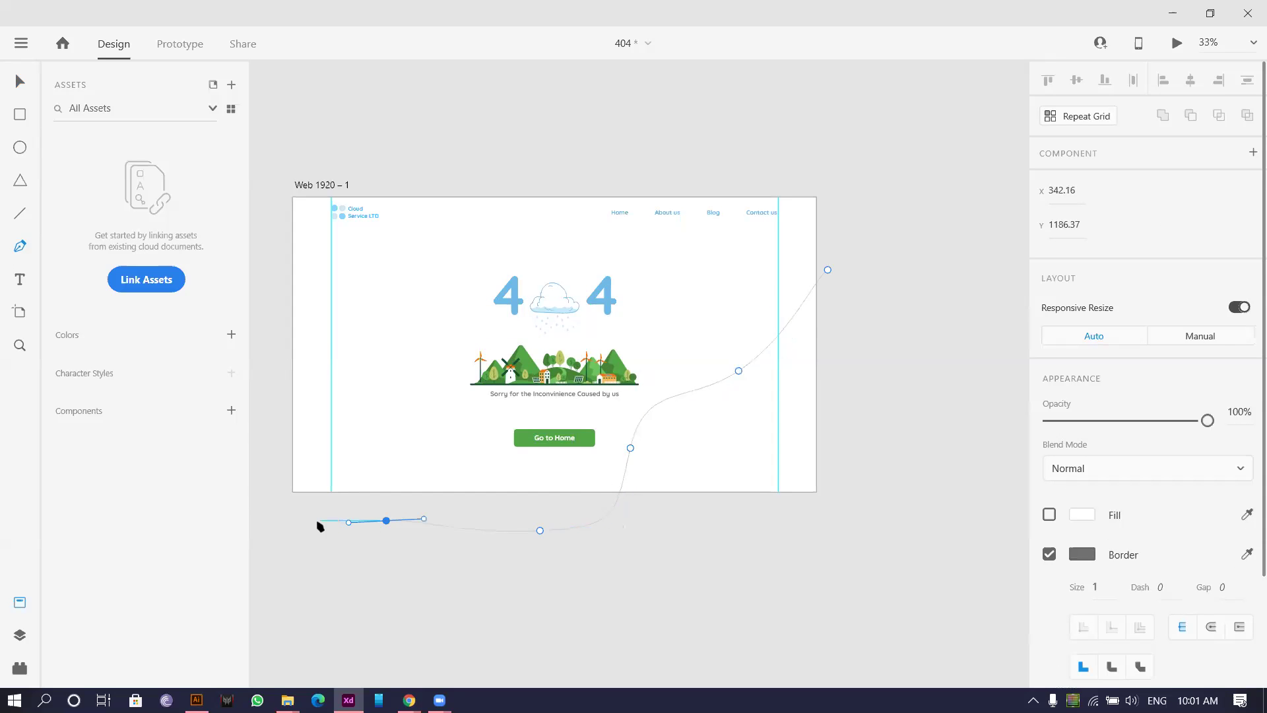
pyautogui.moveTo(835, 559); pyautogui.dragTo(866, 534)
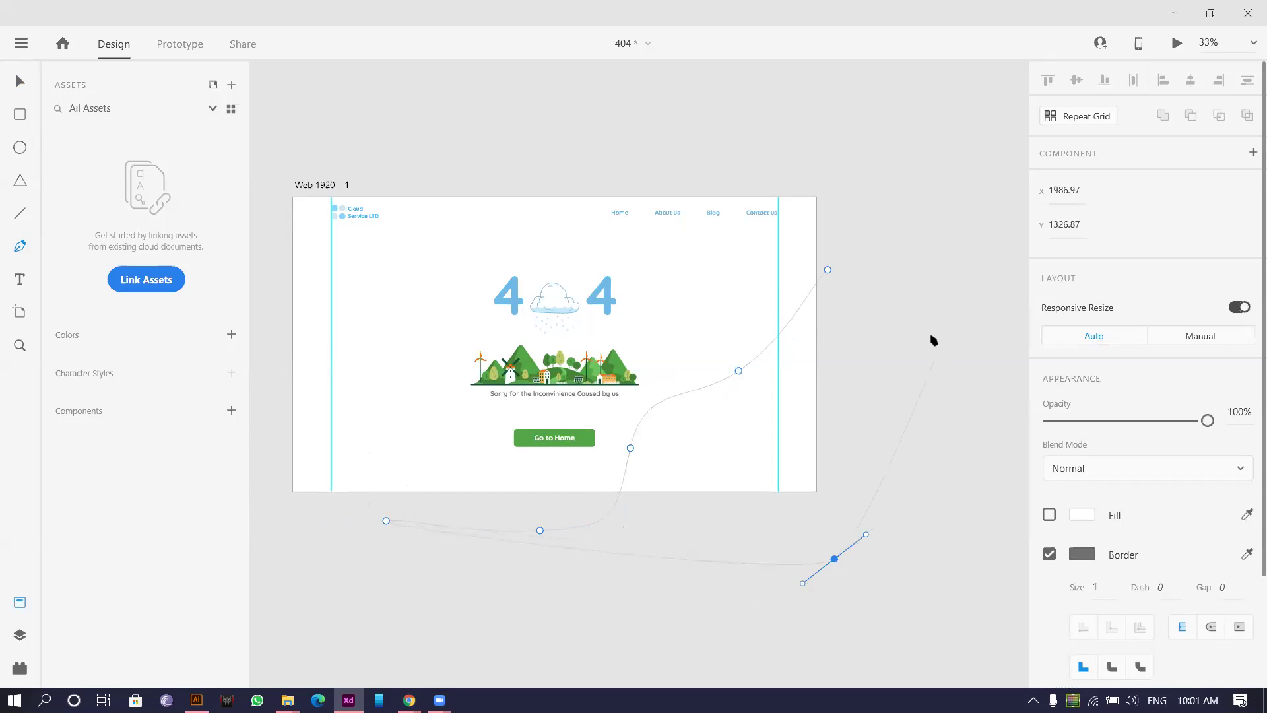
pyautogui.click(828, 270)
pyautogui.press('Escape')
pyautogui.click(927, 224)
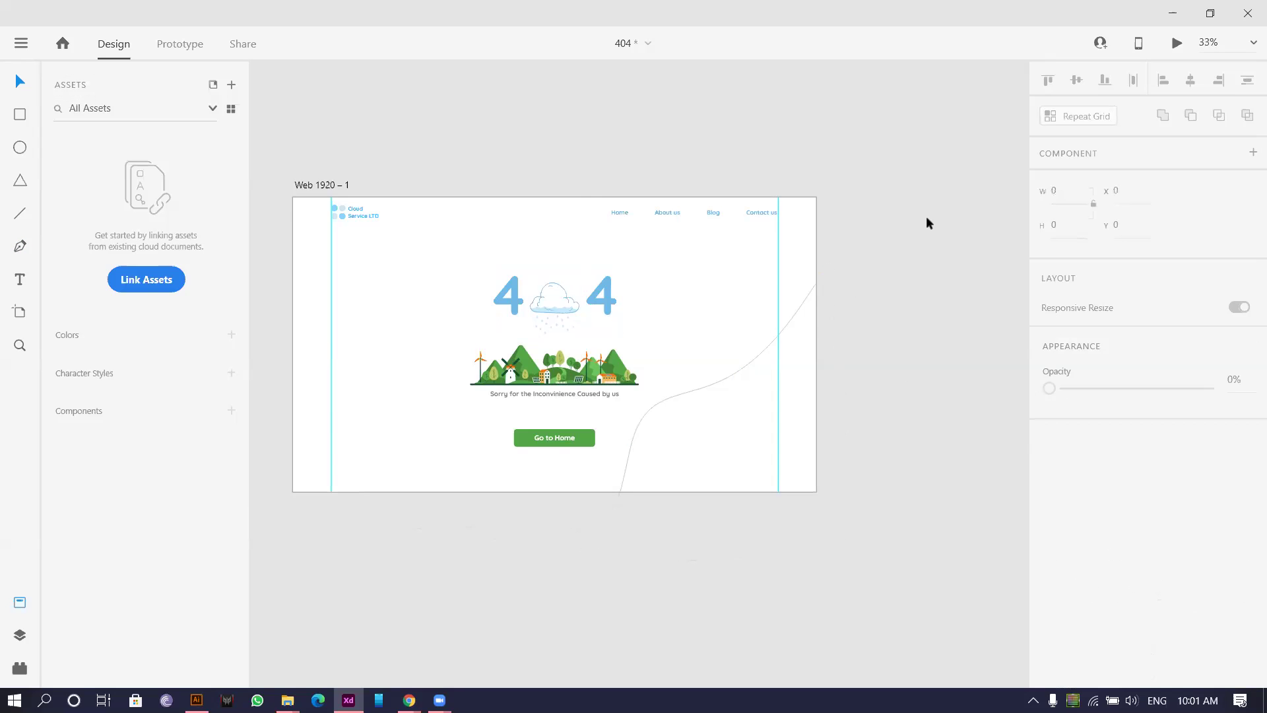
# Fill the wavy corner shape with the light blue sampled from the rain cloud.
pyautogui.click(766, 350)
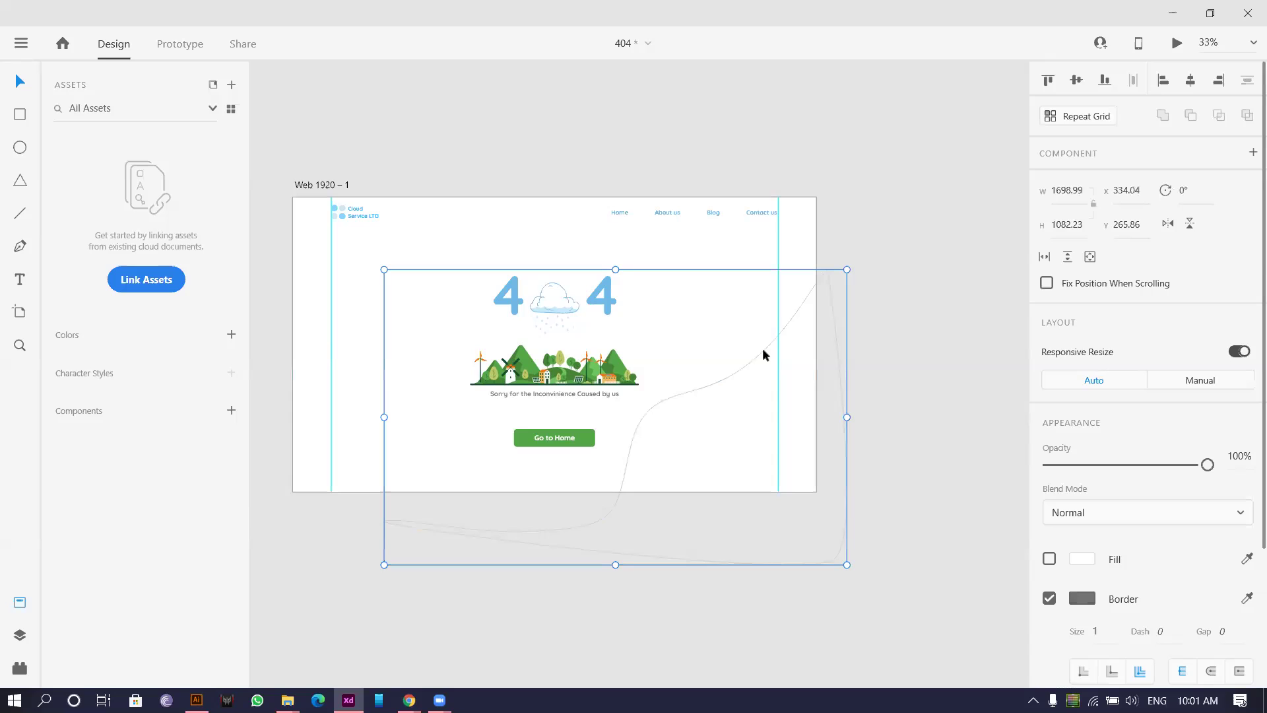
pyautogui.click(1248, 559)
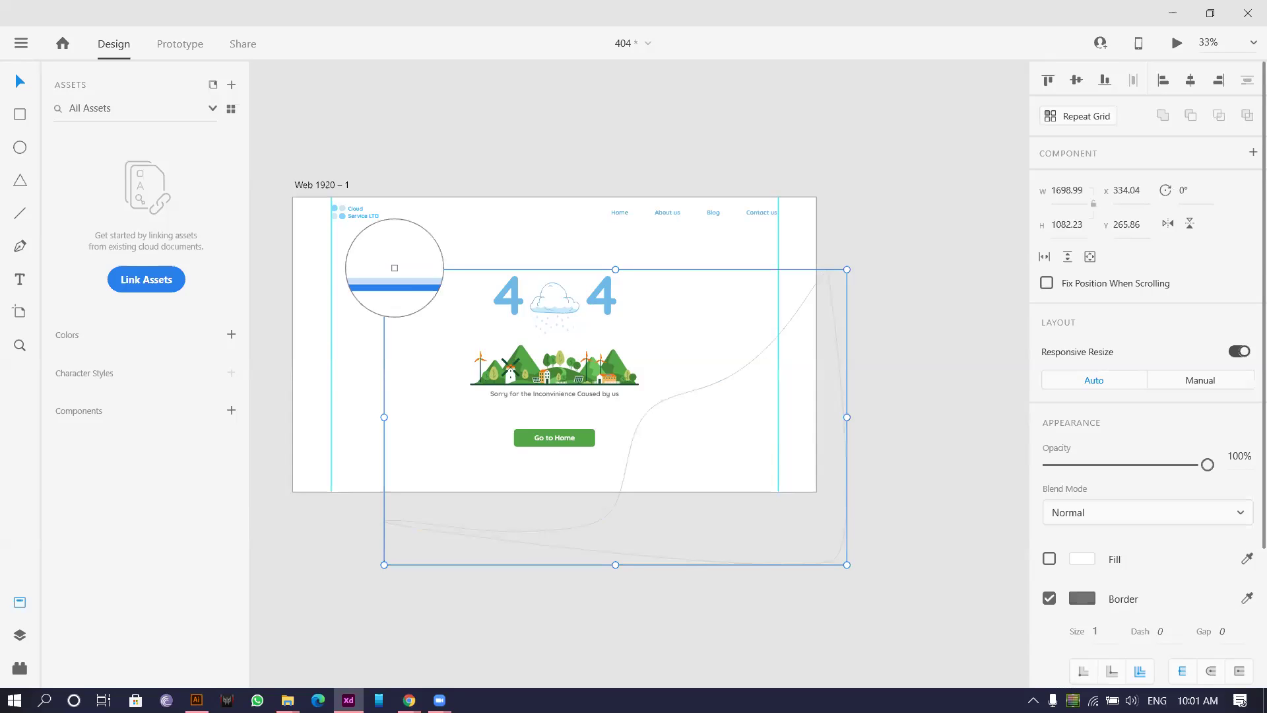
pyautogui.click(562, 312)
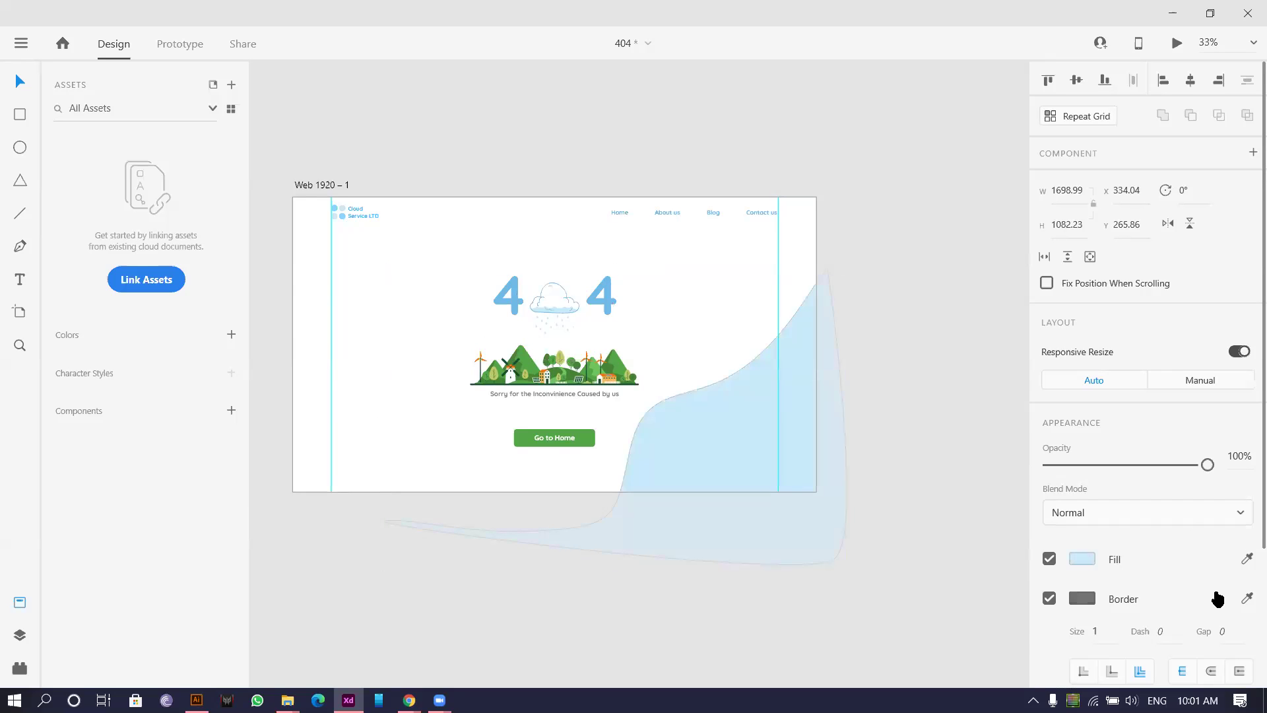
# Change the wavy shape's fill from a solid colour to a linear gradient.
pyautogui.click(1089, 565)
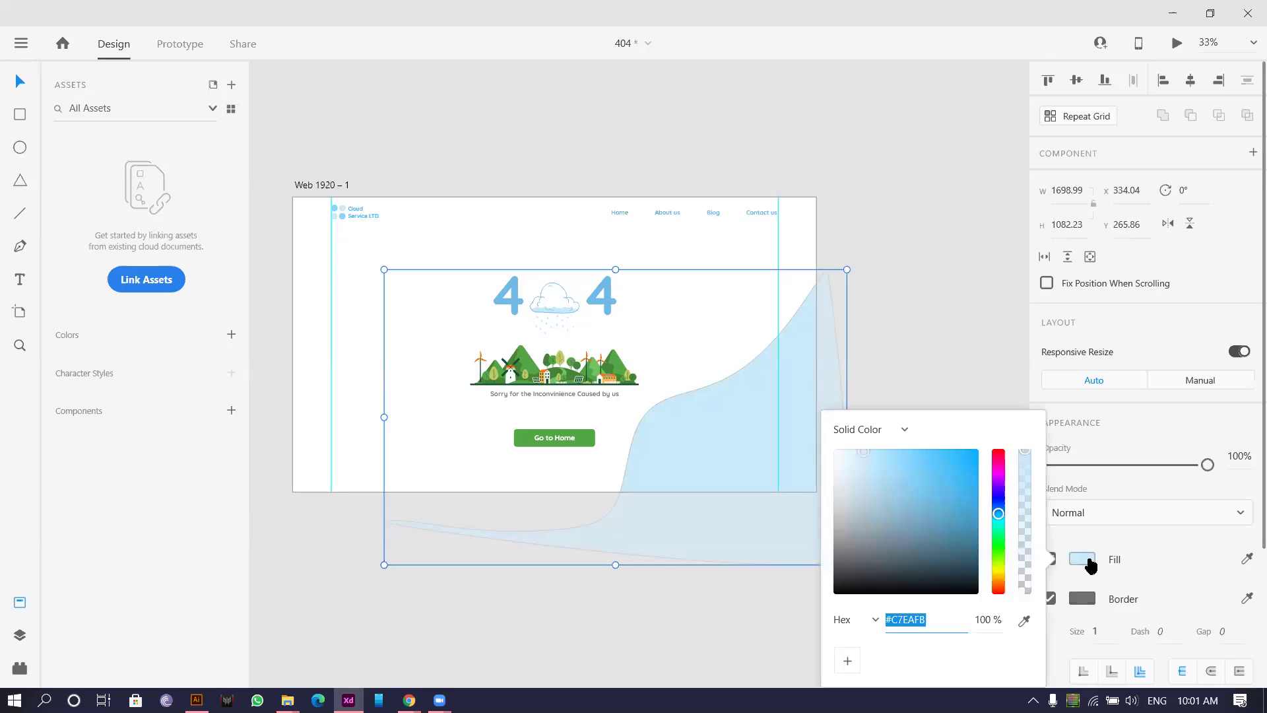
pyautogui.click(902, 433)
pyautogui.click(881, 460)
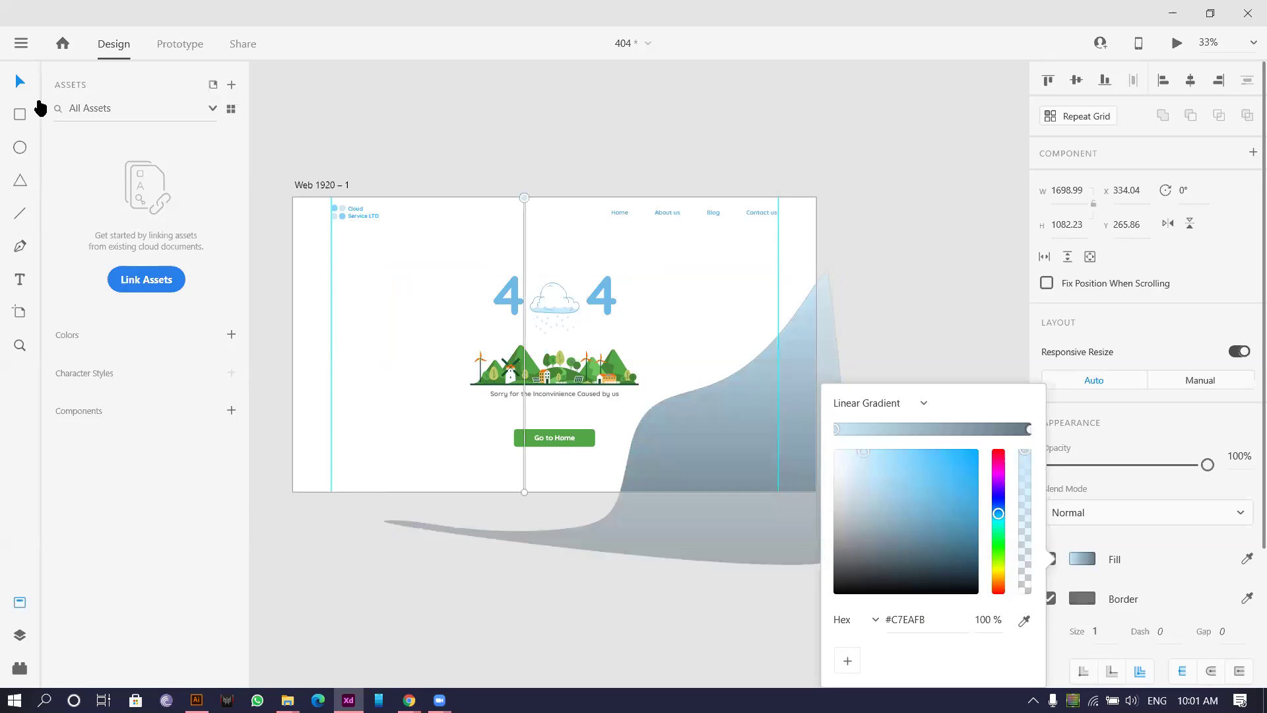
# Set the end colour of the wavy shape's gradient to the very pale blue #F6FCFF and remove the shape's border.
pyautogui.click(1030, 430)
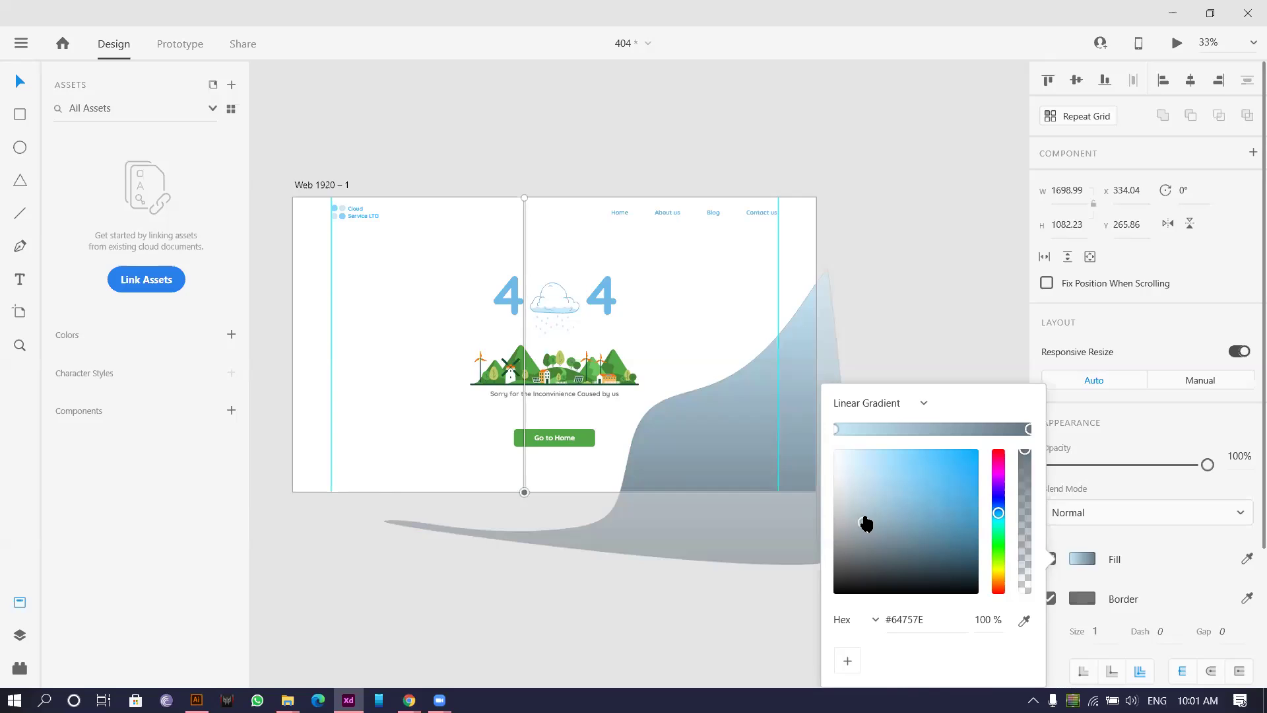
pyautogui.moveTo(866, 524); pyautogui.dragTo(844, 446)
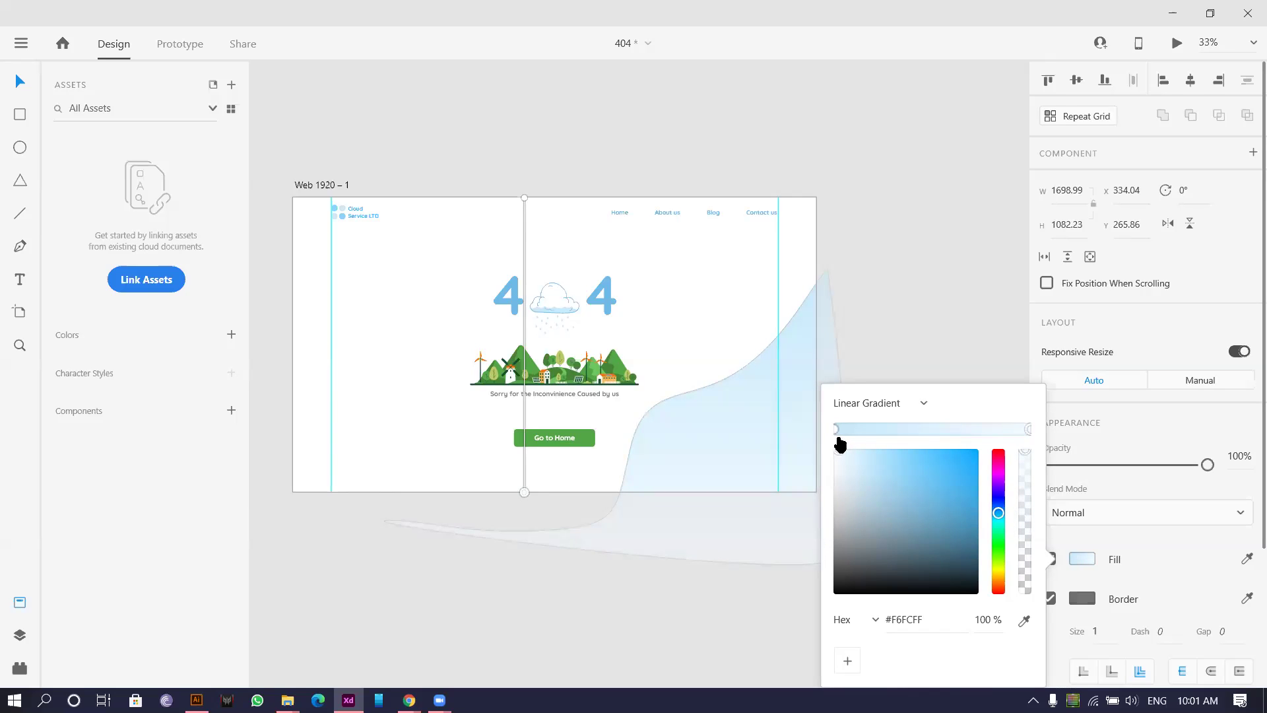
pyautogui.click(905, 315)
pyautogui.scroll(-3, 906, 315)
pyautogui.click(802, 375)
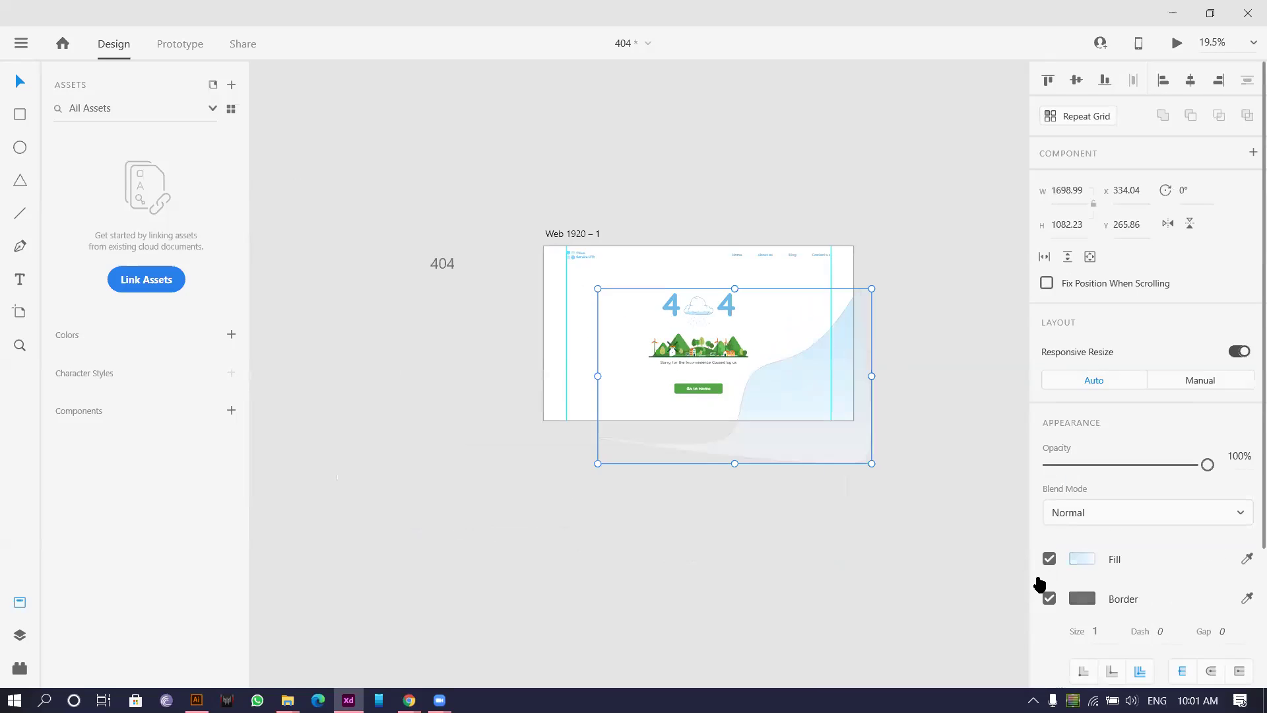
pyautogui.click(1049, 599)
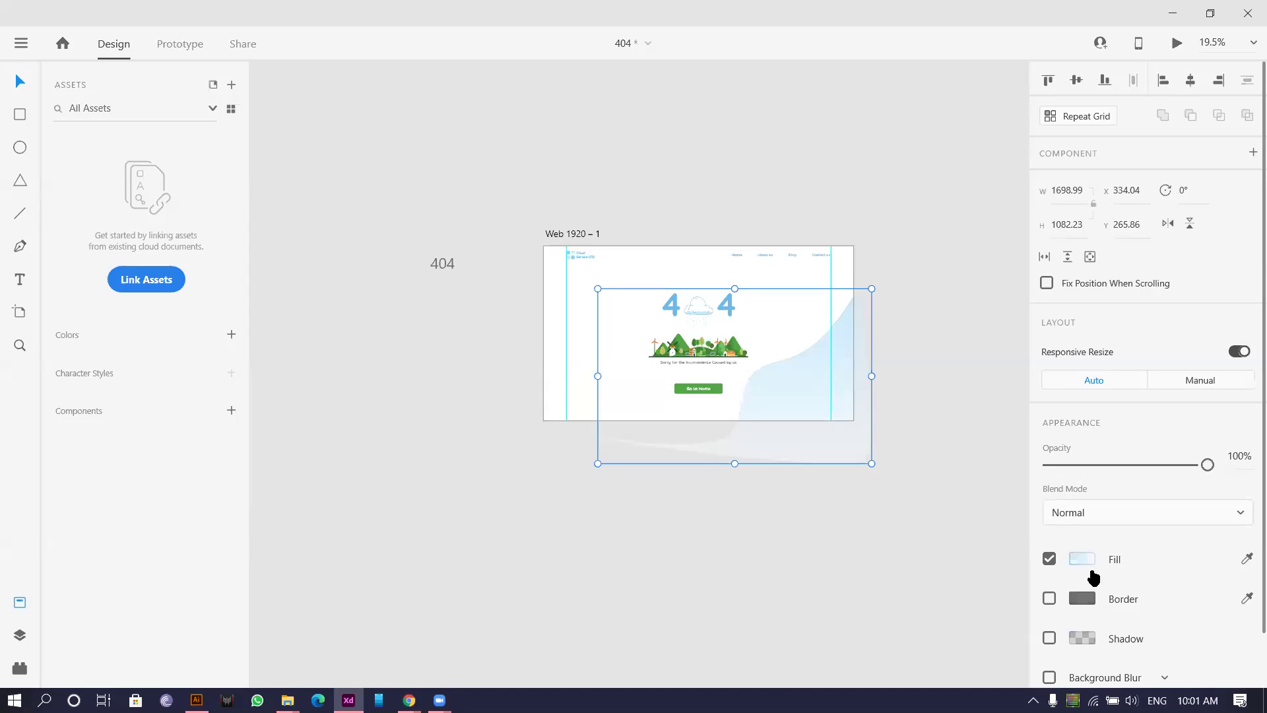
# Reorient the wavy shape's gradient diagonally so the light blue starts beyond the page's lower-right corner and fades inward to the pale end colour.
pyautogui.click(1083, 560)
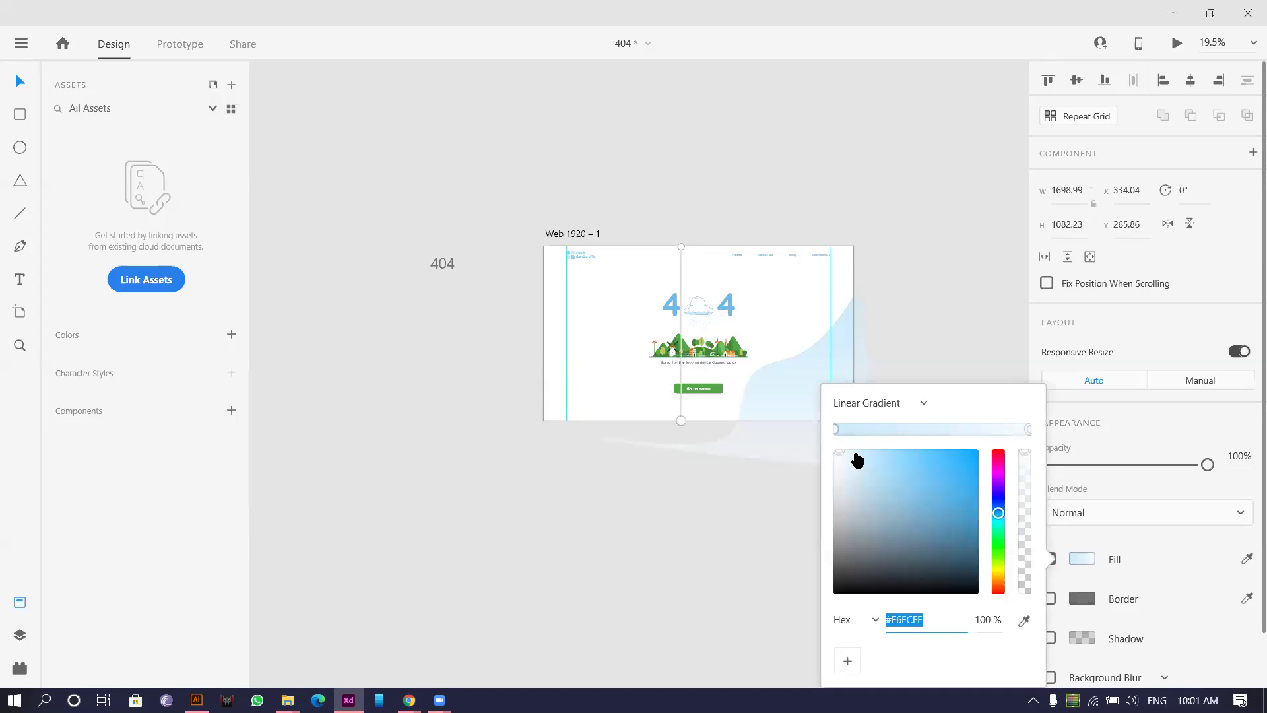
pyautogui.moveTo(681, 421); pyautogui.dragTo(797, 381)
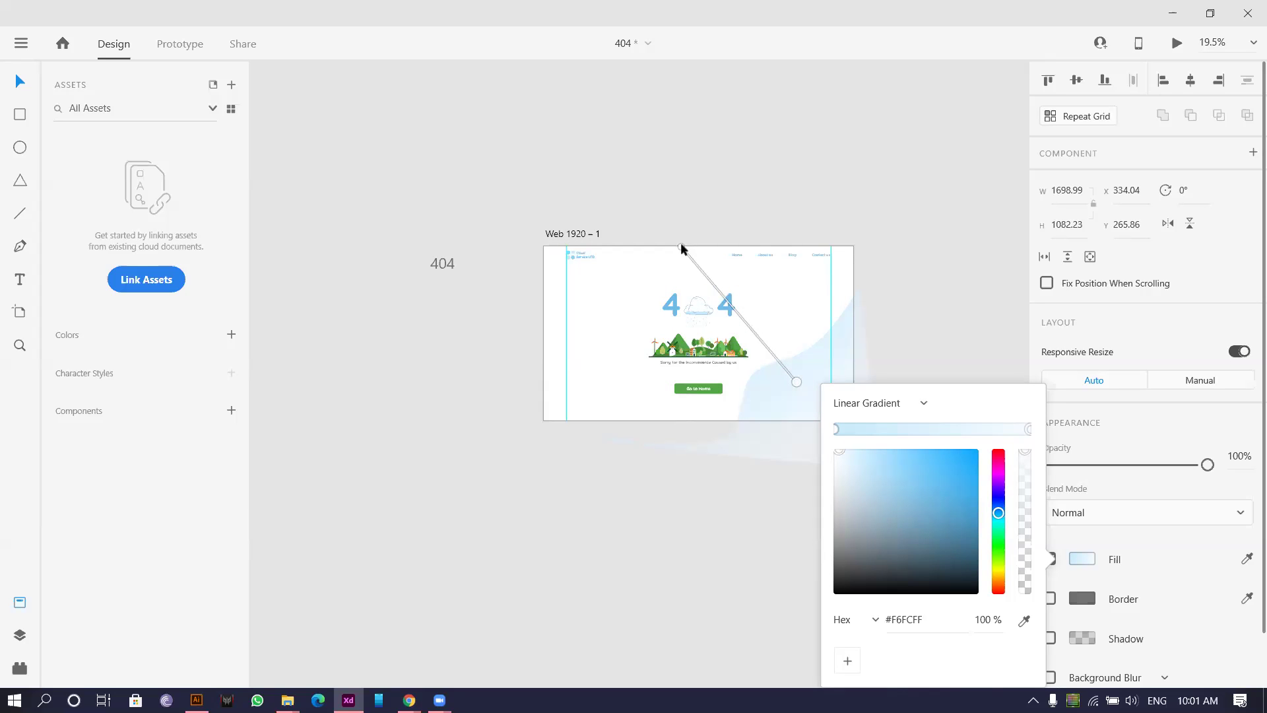
pyautogui.moveTo(681, 248); pyautogui.dragTo(919, 527)
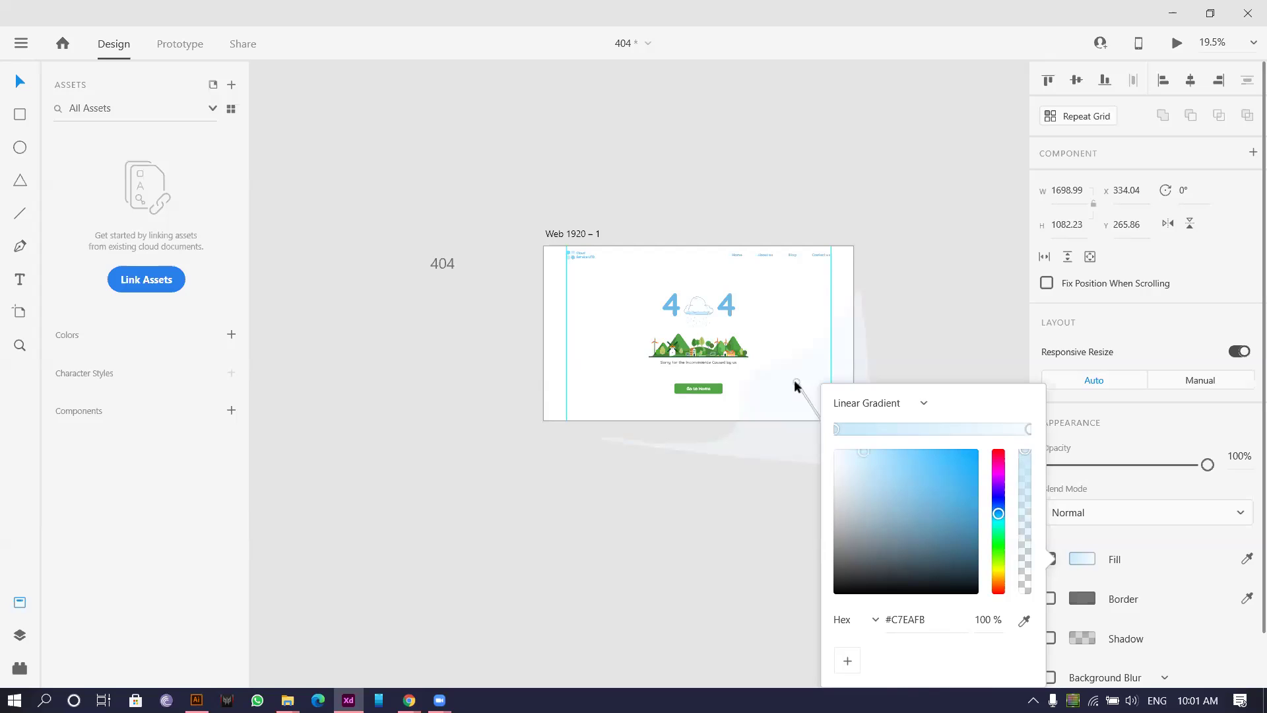
pyautogui.moveTo(796, 382); pyautogui.dragTo(789, 335)
pyautogui.click(936, 225)
# Examine how the gradient corner blends with the whole 404 page, both as an overview and up close.
pyautogui.scroll(-1, 930, 229)
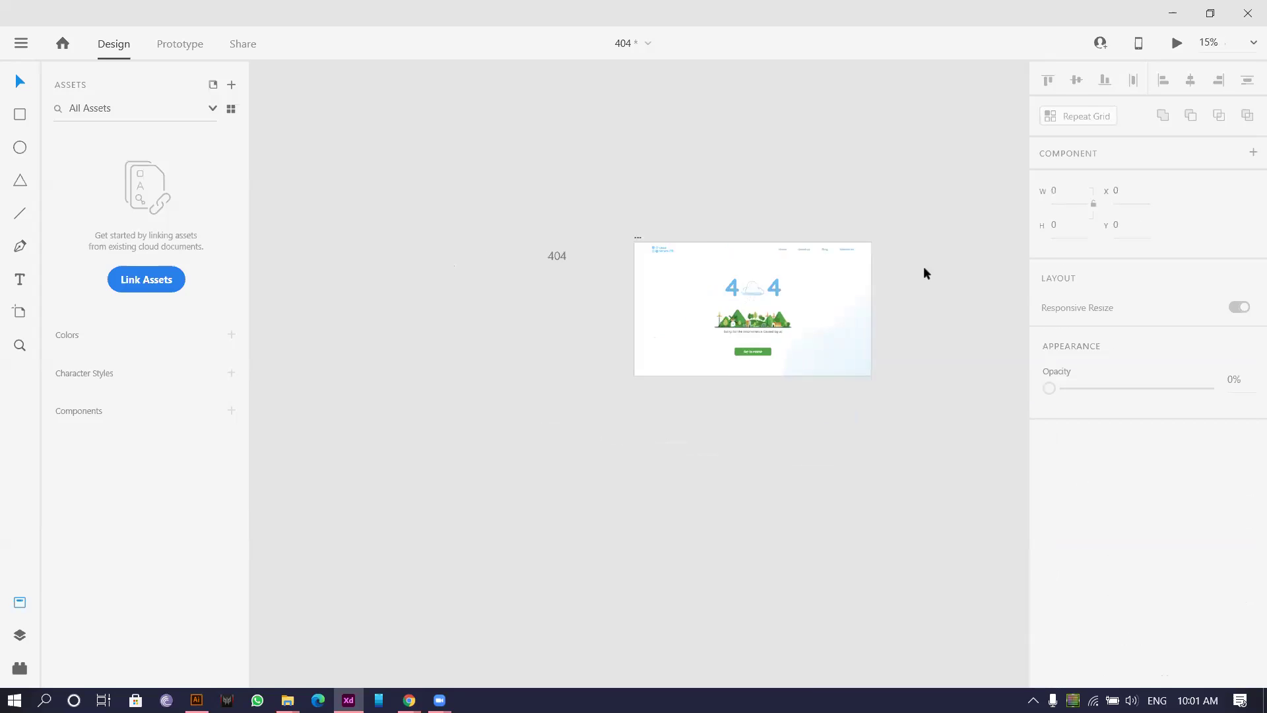
pyautogui.scroll(2, 688, 326)
pyautogui.scroll(-1, 810, 445)
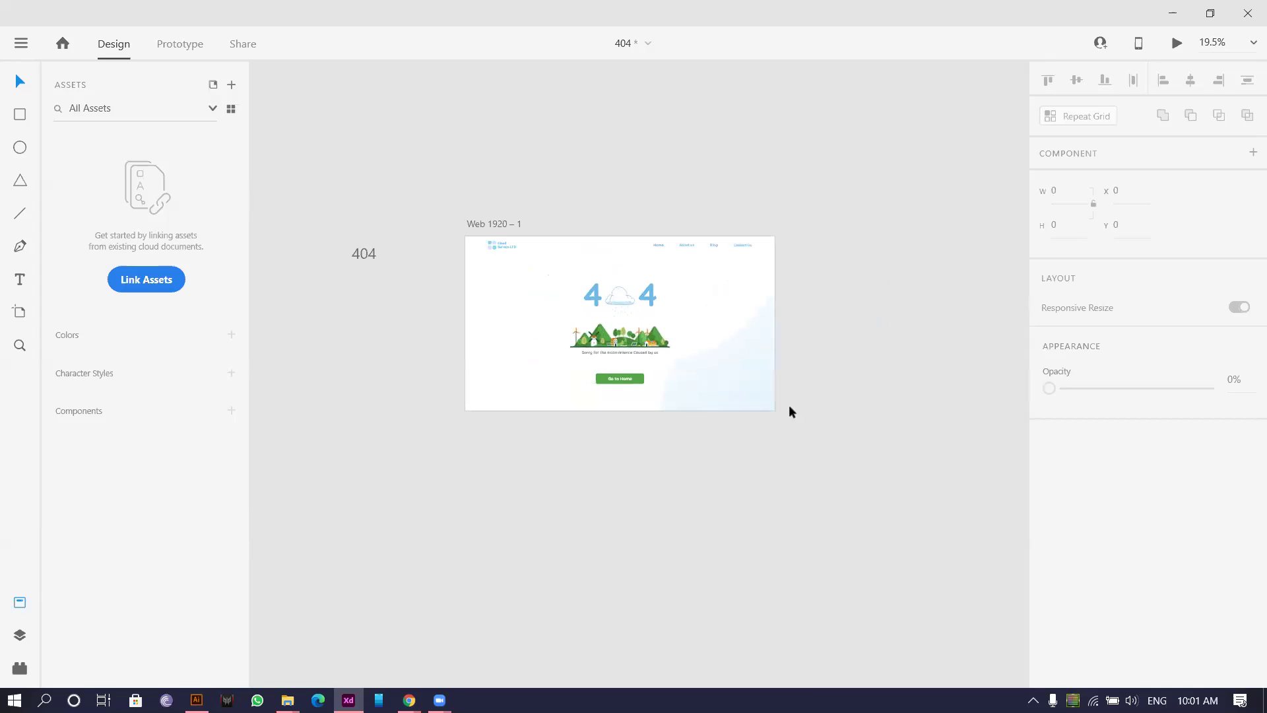
pyautogui.moveTo(752, 364); pyautogui.dragTo(445, 437)
pyautogui.scroll(-4, 771, 548)
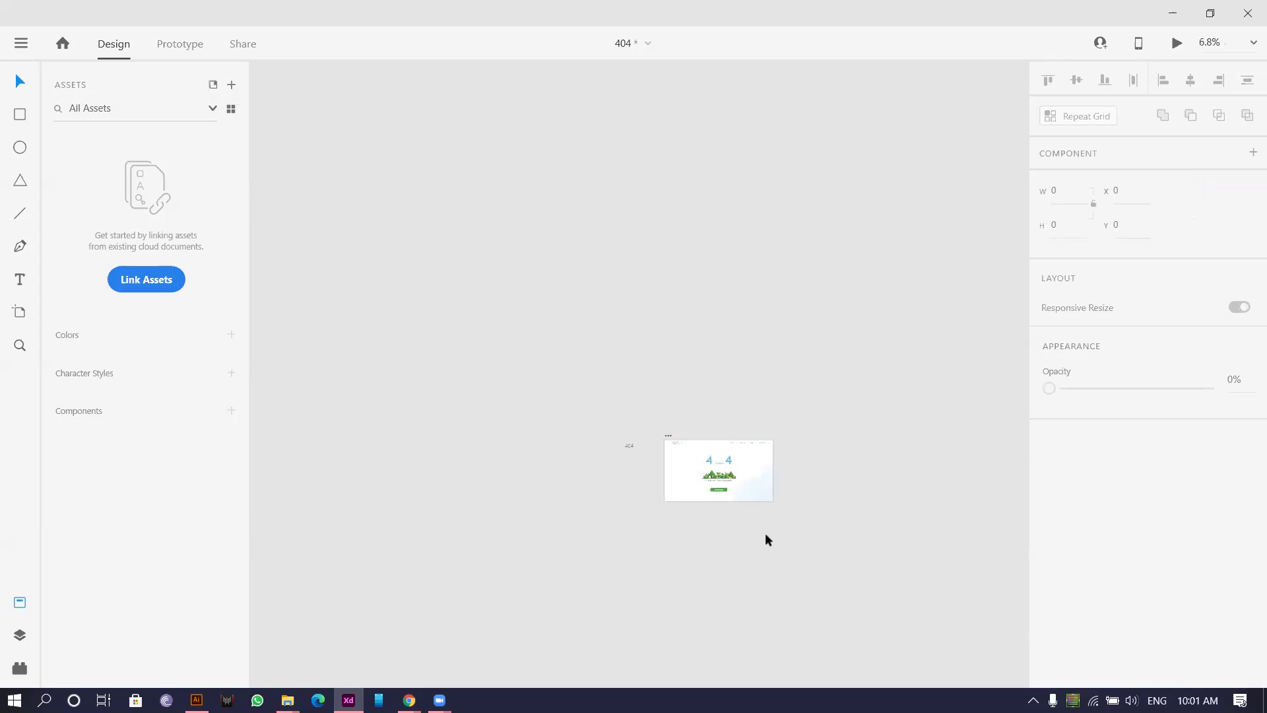
pyautogui.scroll(5, 766, 540)
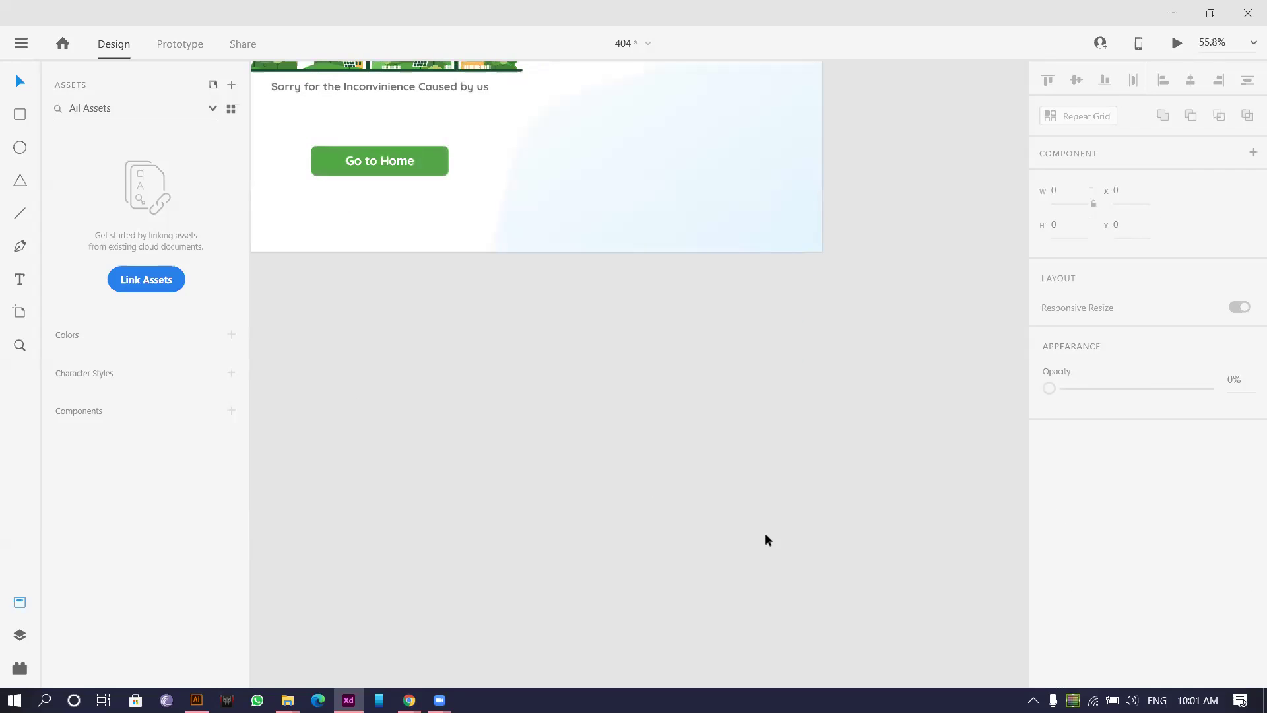
pyautogui.scroll(-2, 766, 540)
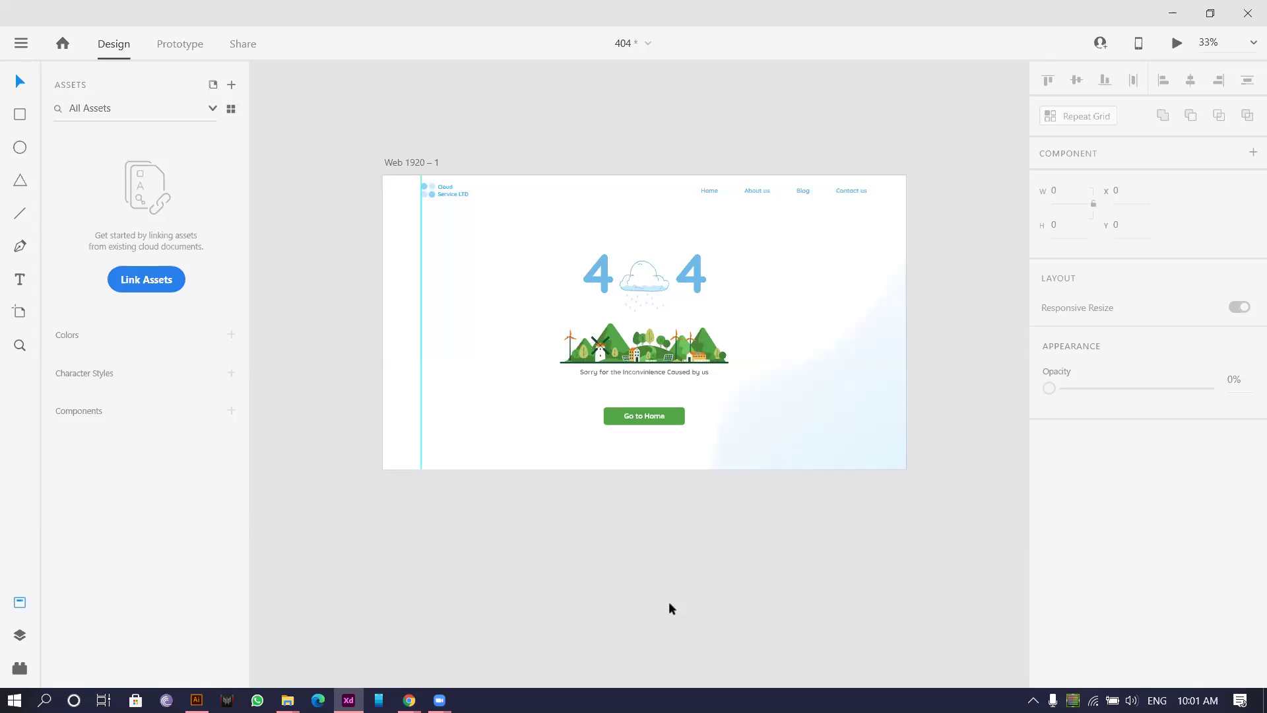